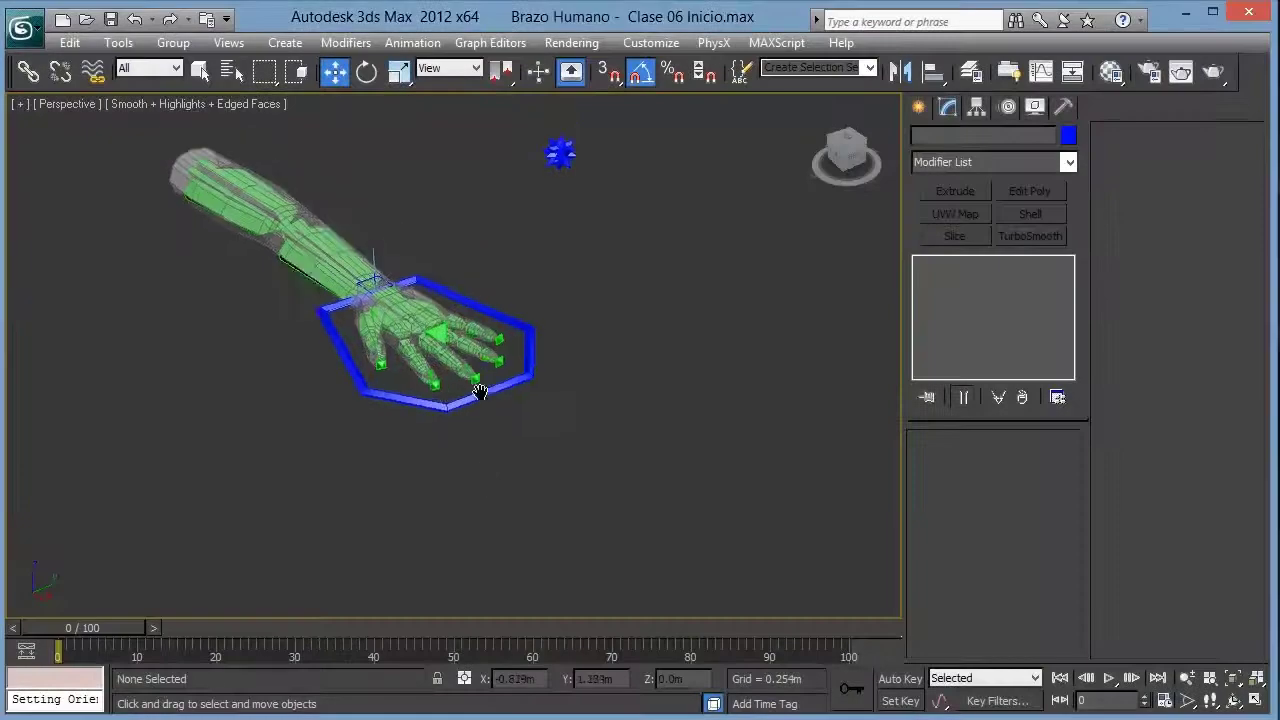
Step: Zoom and pan the Perspective view to frame the arm rig
scroll(500, 440, up, 2)
scroll(511, 444, up, 2)
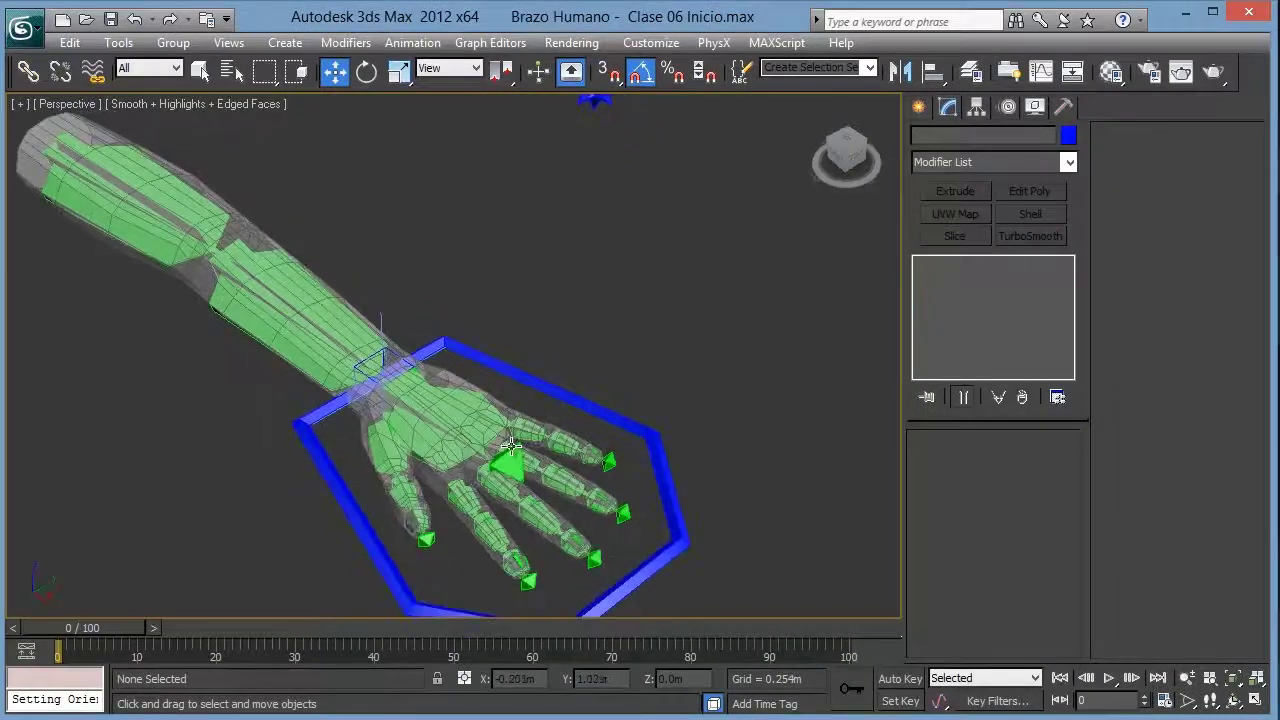
scroll(515, 445, down, 3)
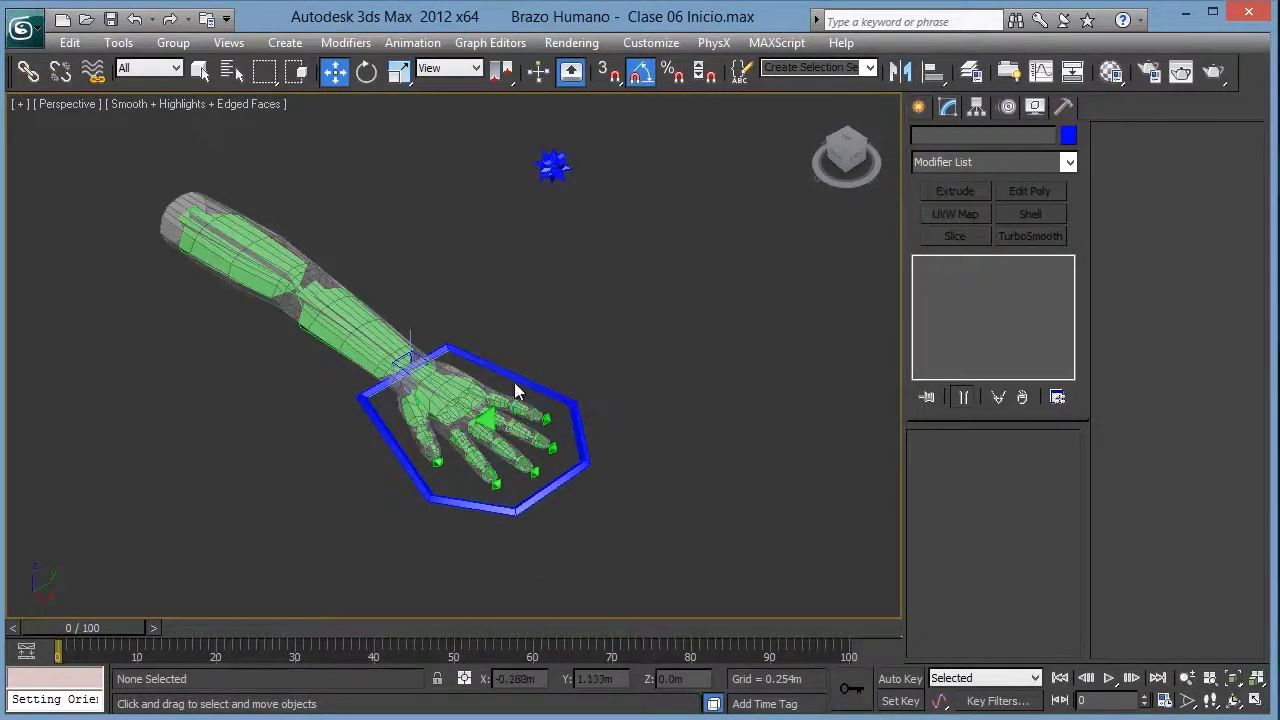
middle_drag(514, 386, 577, 377)
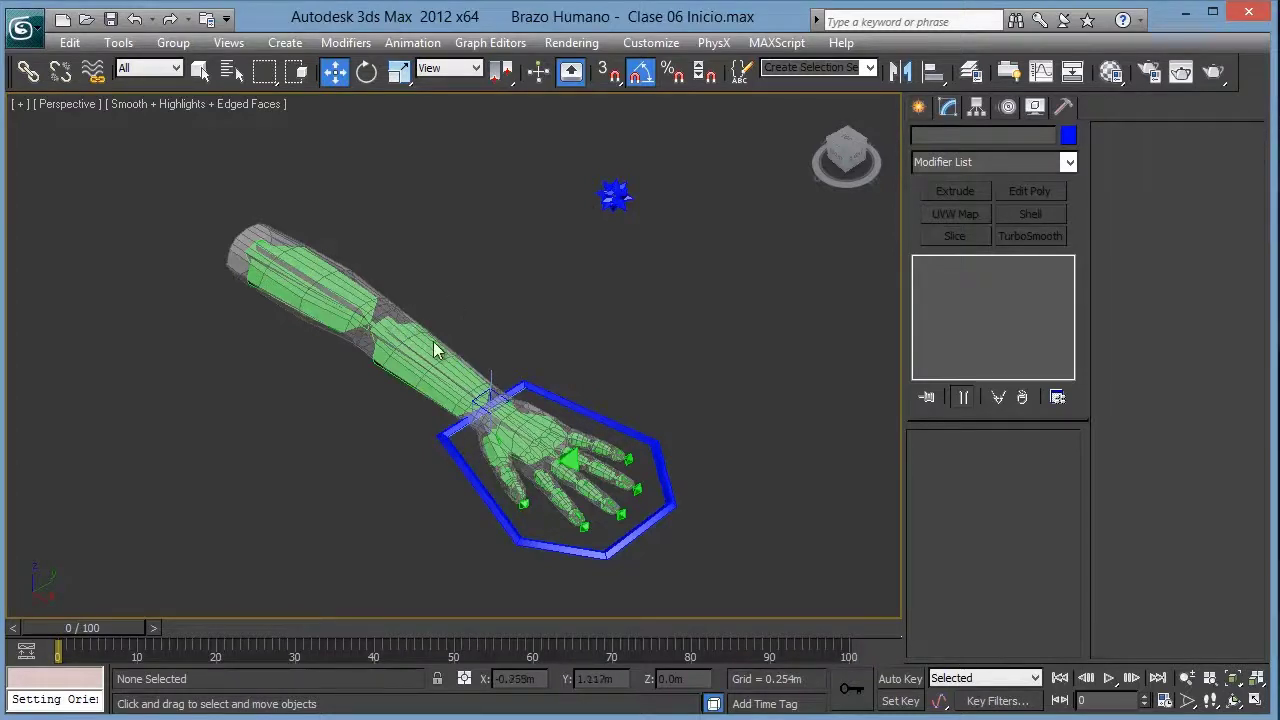
scroll(515, 385, up, 2)
scroll(540, 387, up, 2)
scroll(580, 390, up, 2)
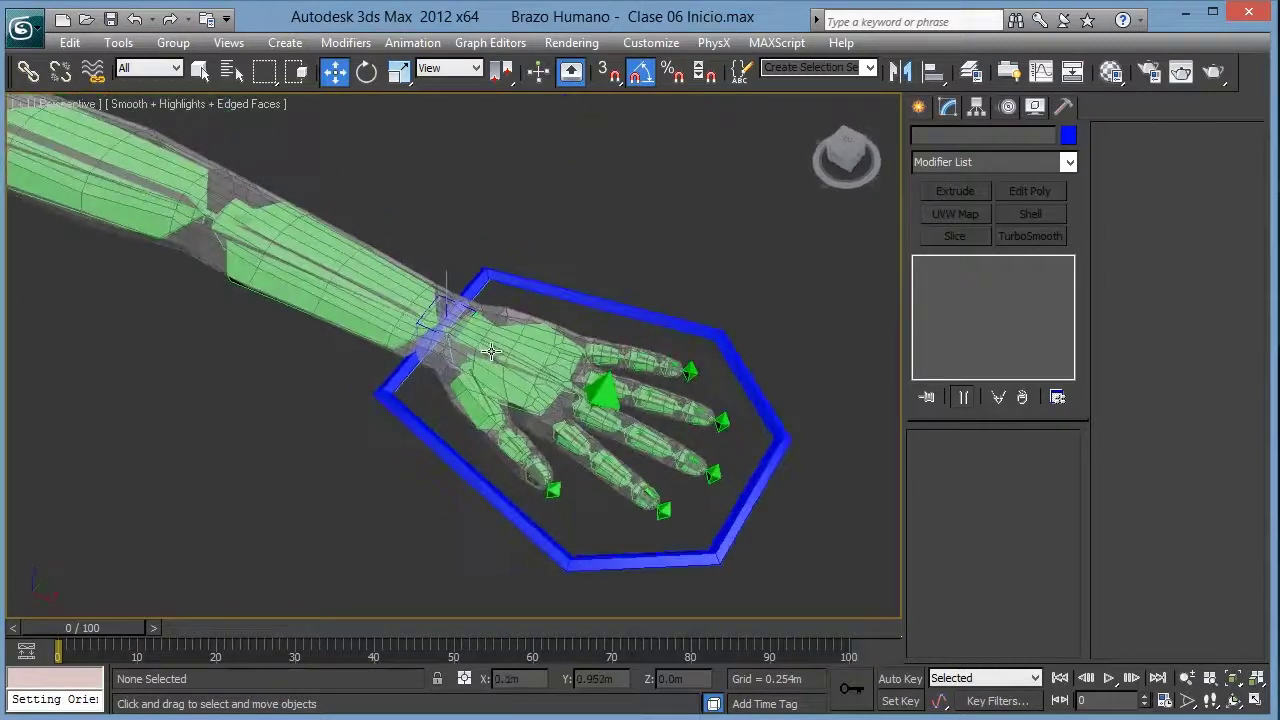
scroll(614, 392, up, 2)
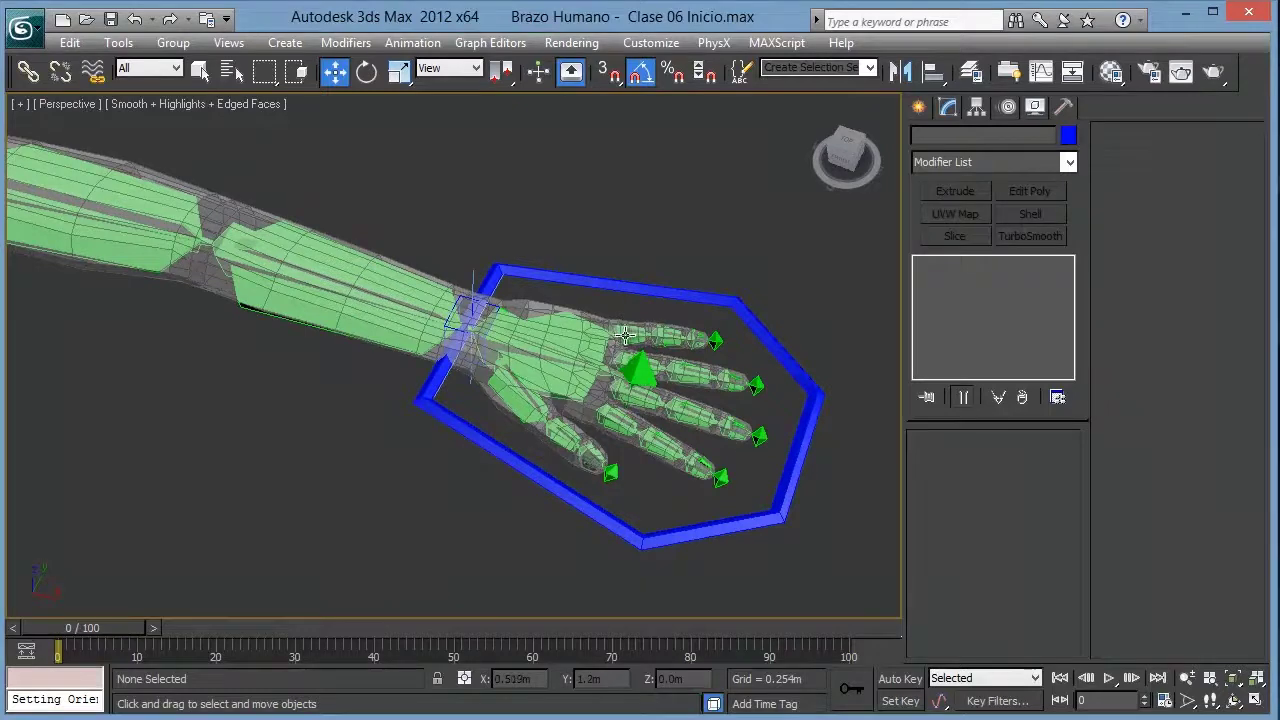
scroll(618, 362, up, 5)
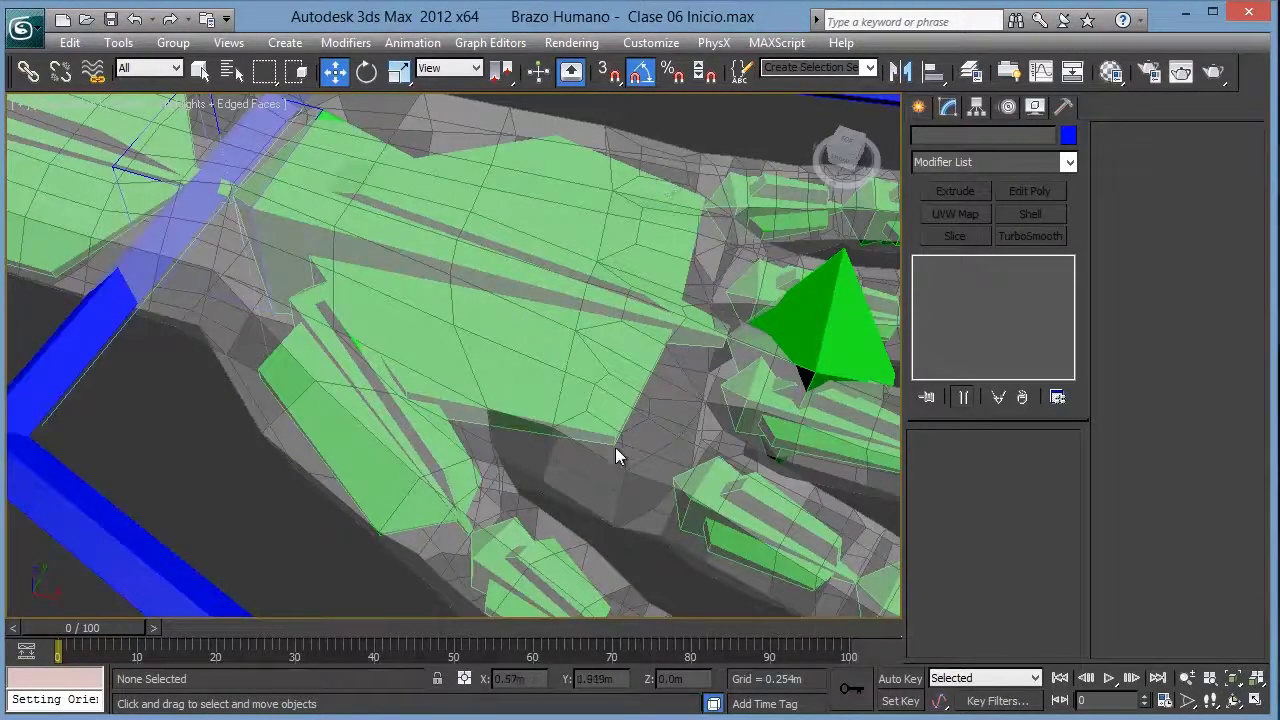
scroll(692, 292, down, 5)
scroll(557, 294, up, 1)
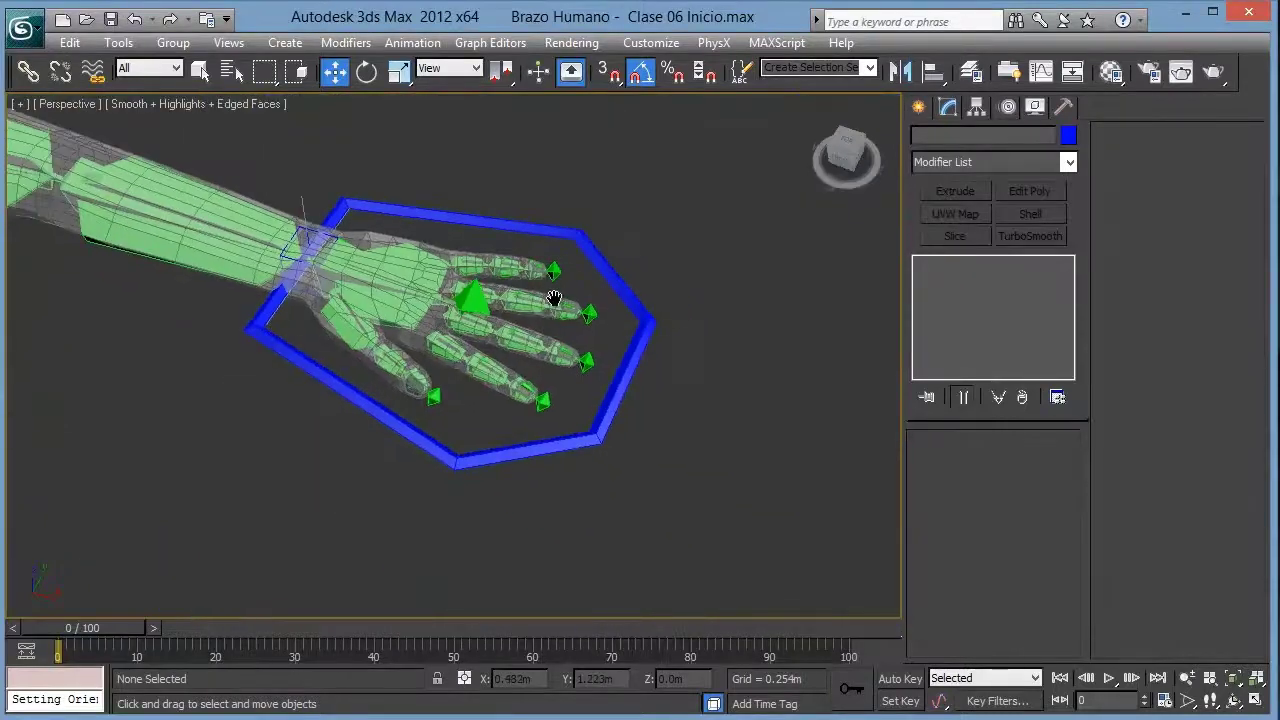
scroll(526, 280, down, 2)
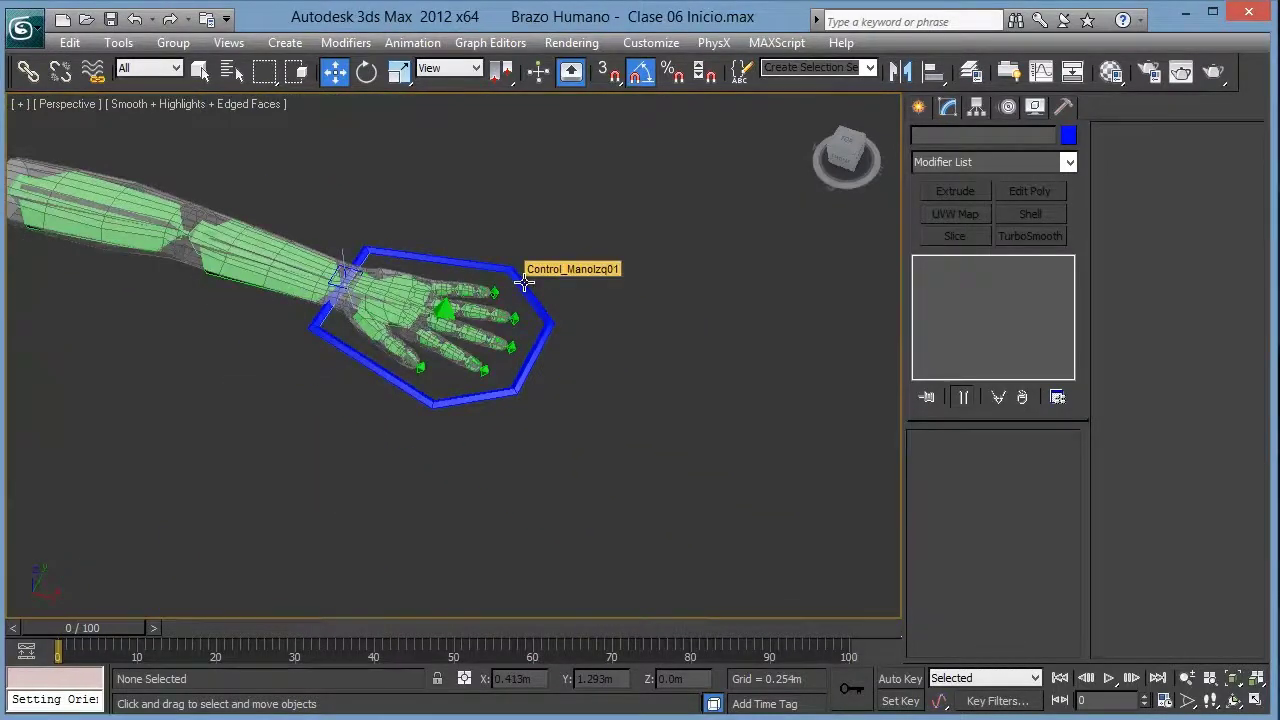
Step: Switch to Top view with the grid shown and the hand panned to the left
key(t)
scroll(541, 333, up, 8)
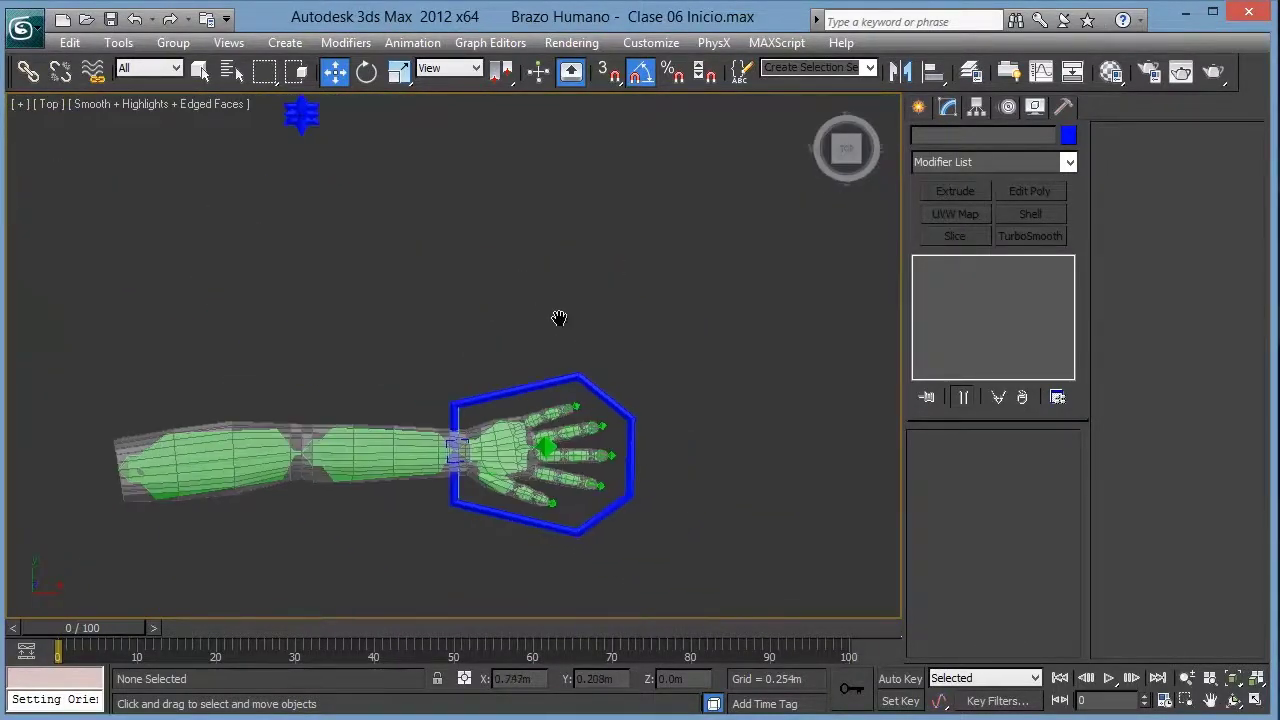
mouse_move(580, 349)
middle_down()
mouse_move(571, 391)
mouse_move(453, 333)
middle_up()
key(g)
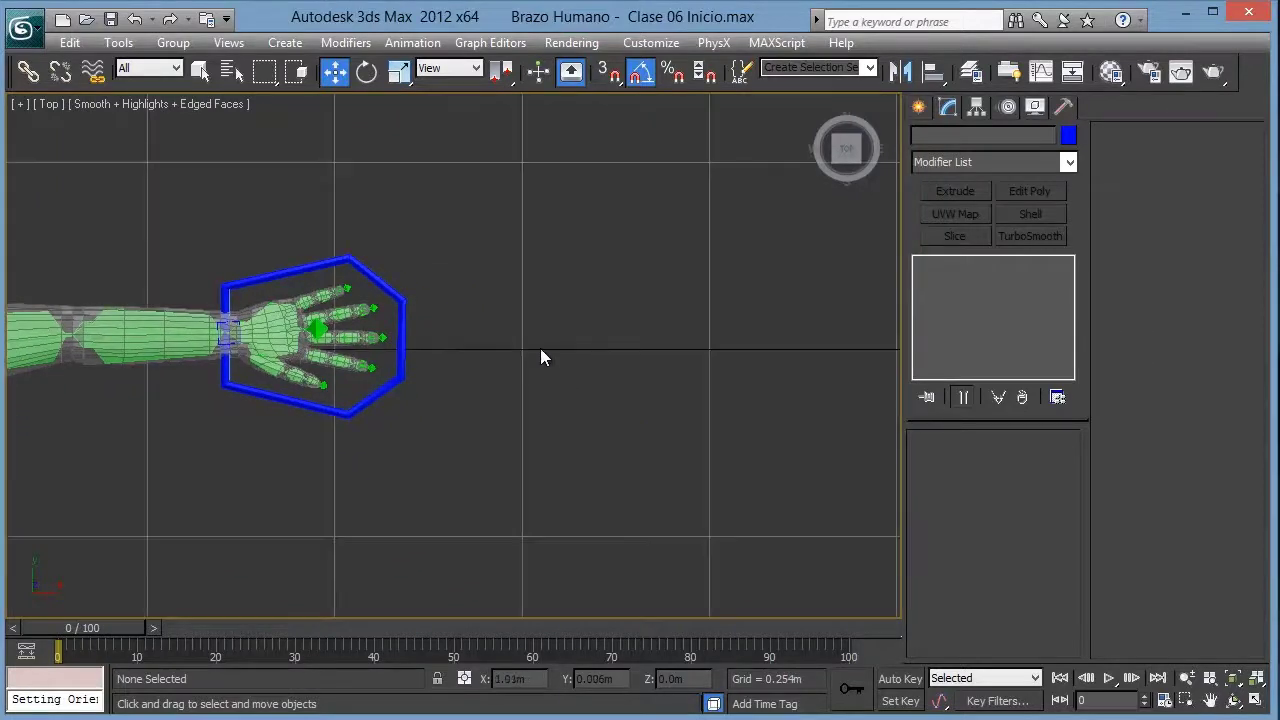
mouse_move(543, 357)
middle_down()
mouse_move(429, 320)
mouse_move(393, 251)
middle_up()
scroll(429, 320, down, 4)
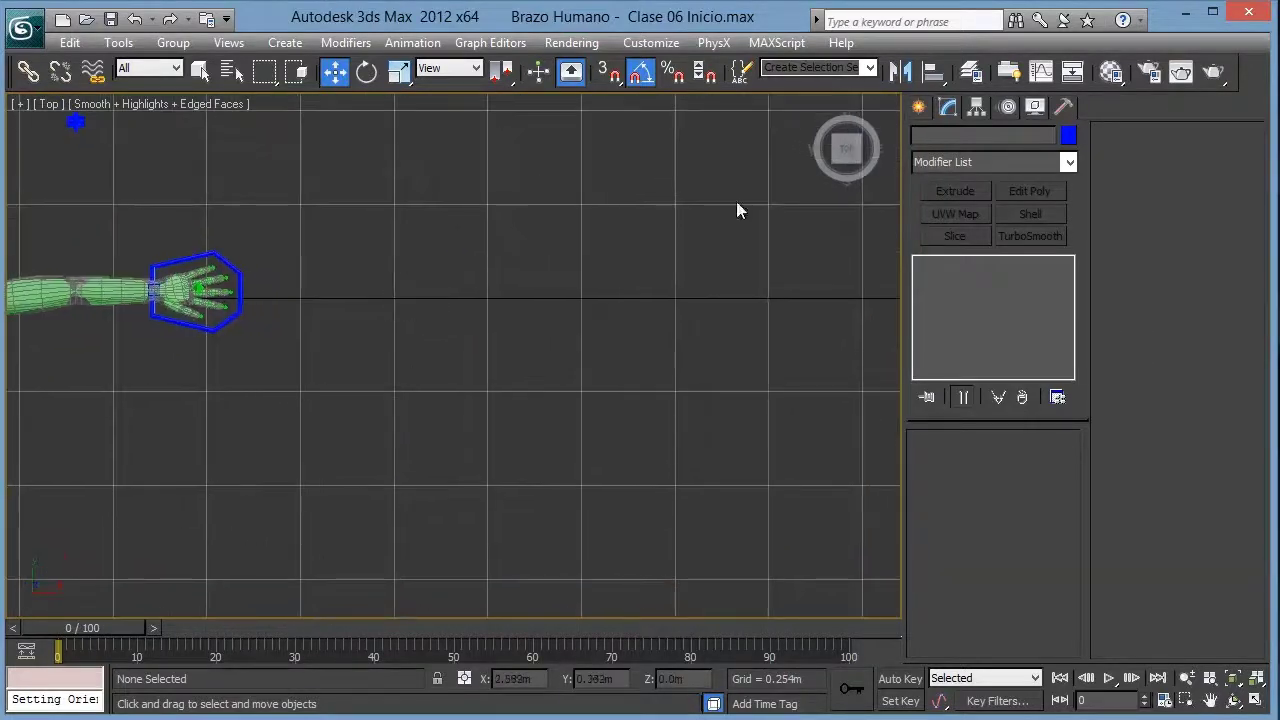
Step: Start a Line shape with snapping on and set to Grid Points
click(918, 106)
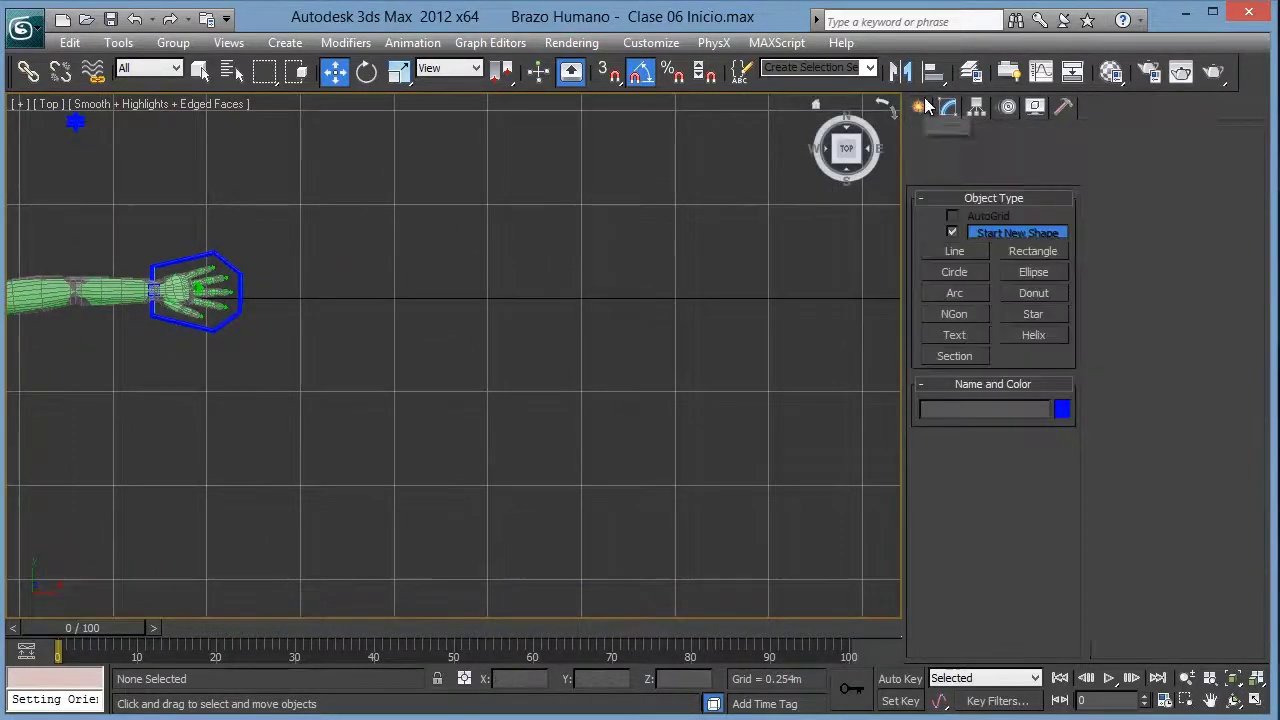
click(971, 254)
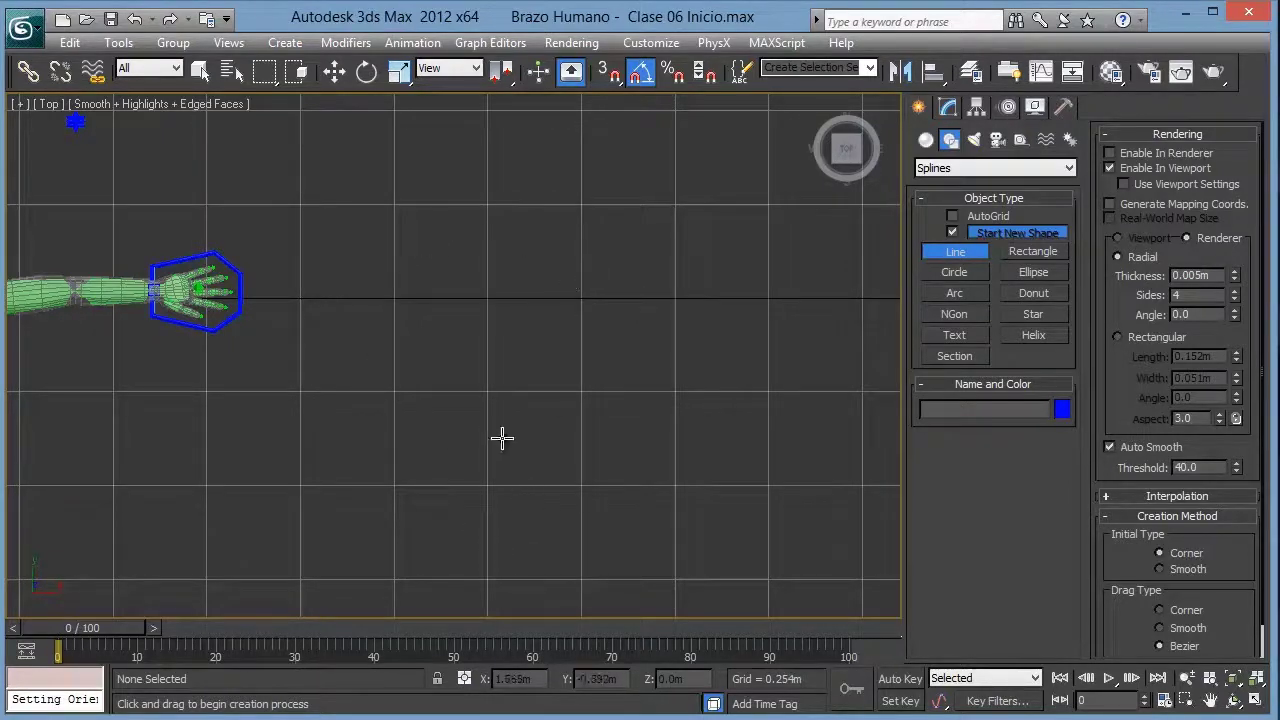
click(607, 72)
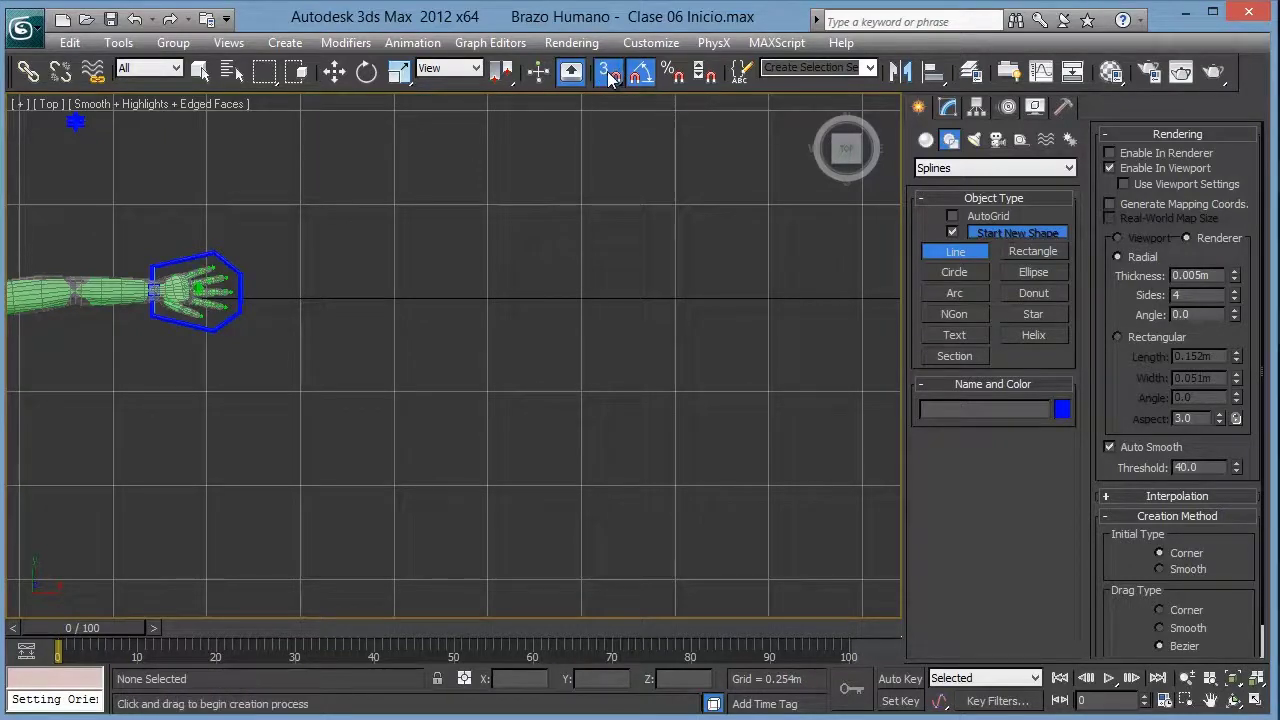
right_click(609, 72)
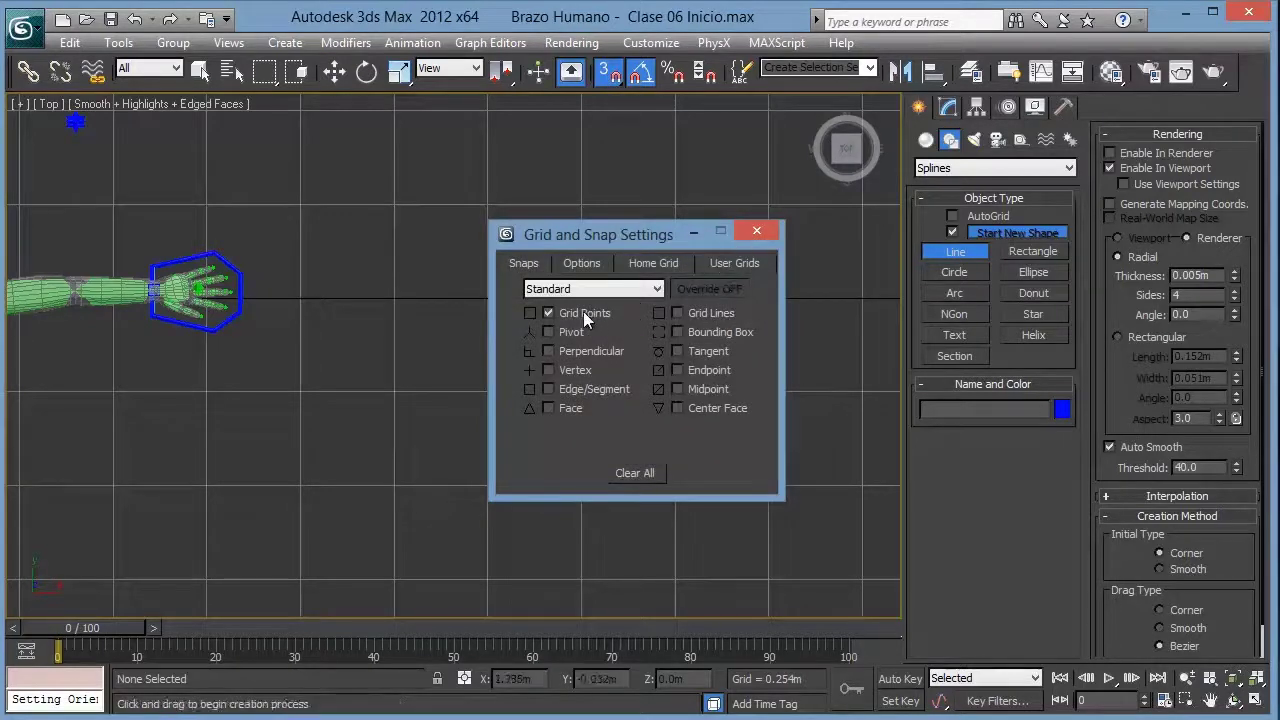
click(757, 232)
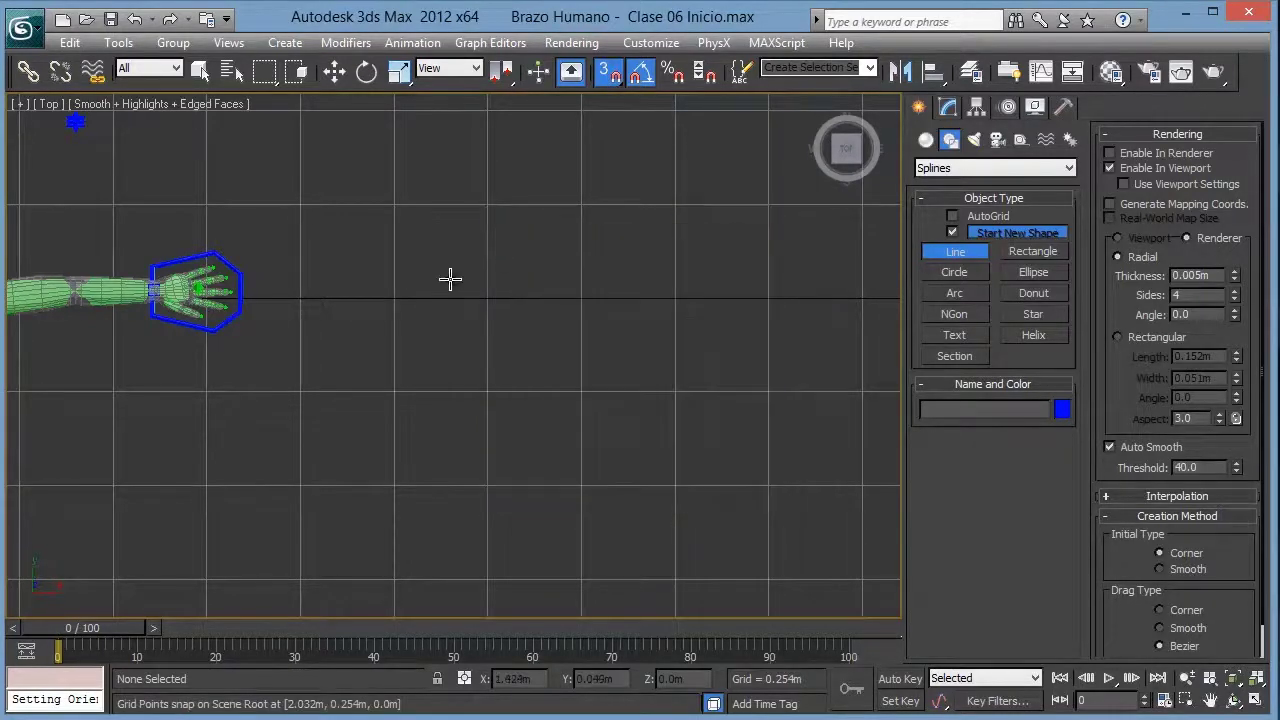
Step: Draw a closed four-point kite spline, Line001, on grid points right of the hand
click(394, 298)
click(487, 205)
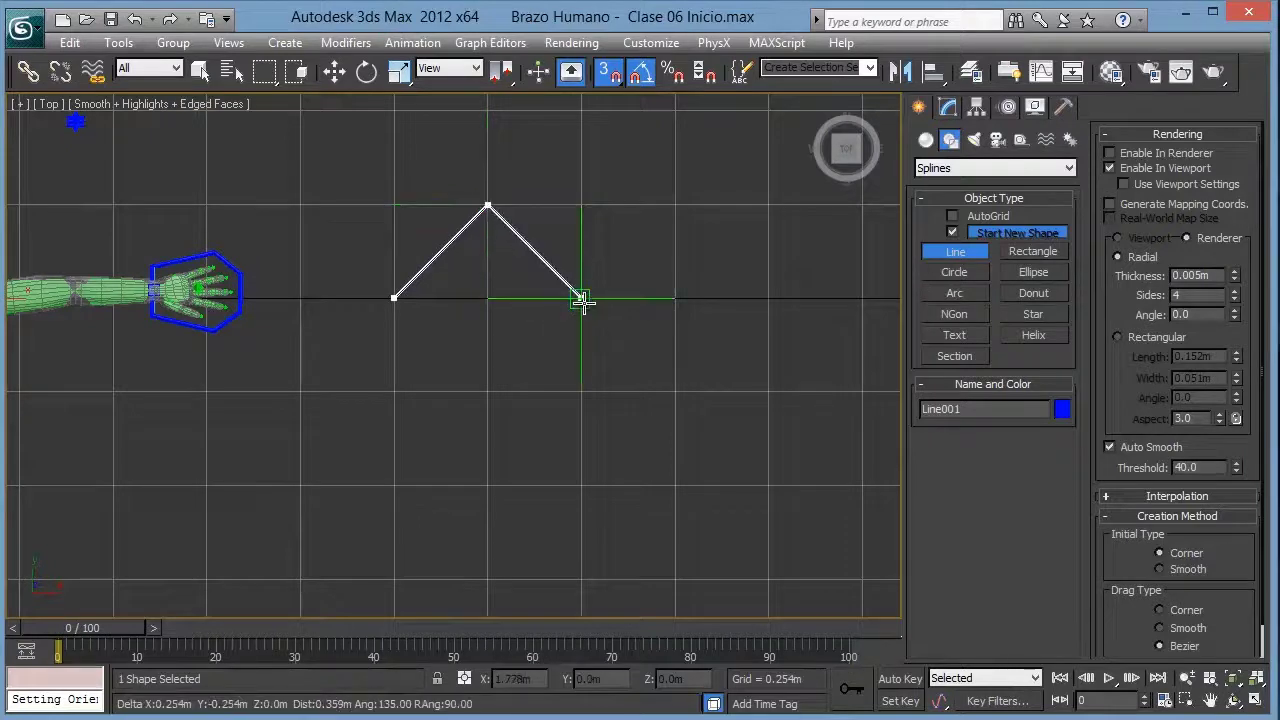
click(581, 298)
click(487, 577)
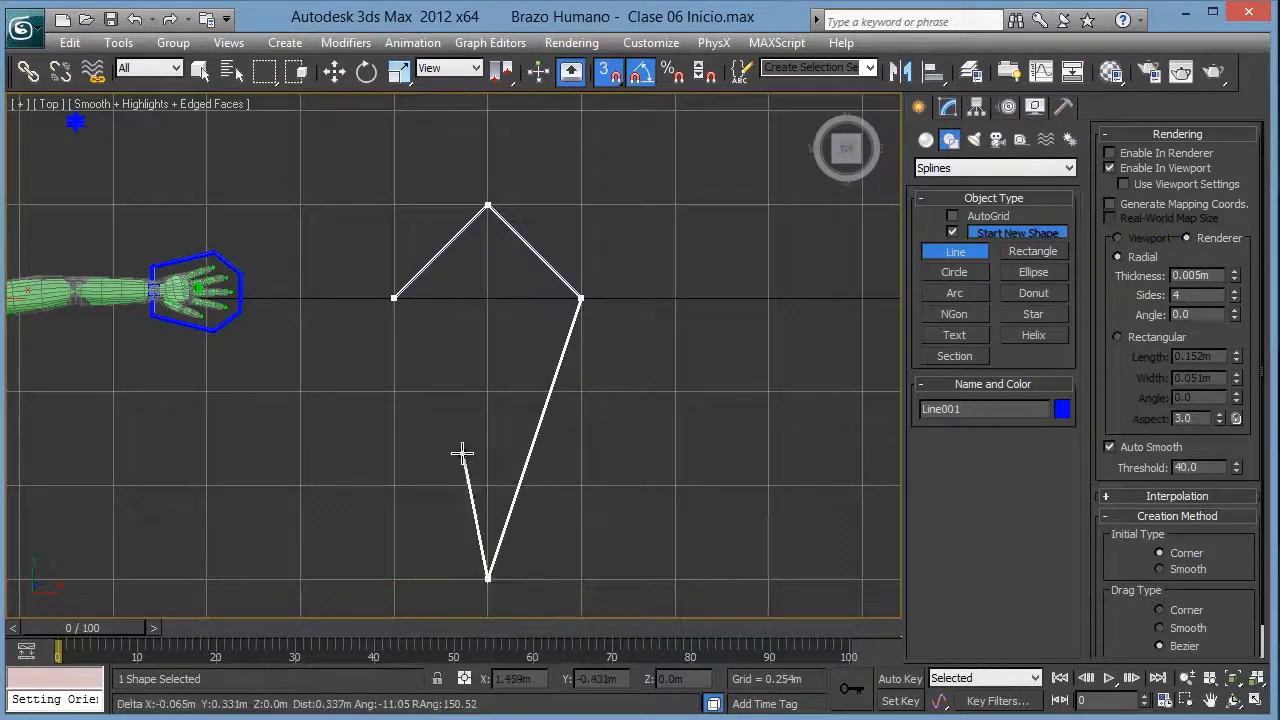
click(394, 298)
click(665, 435)
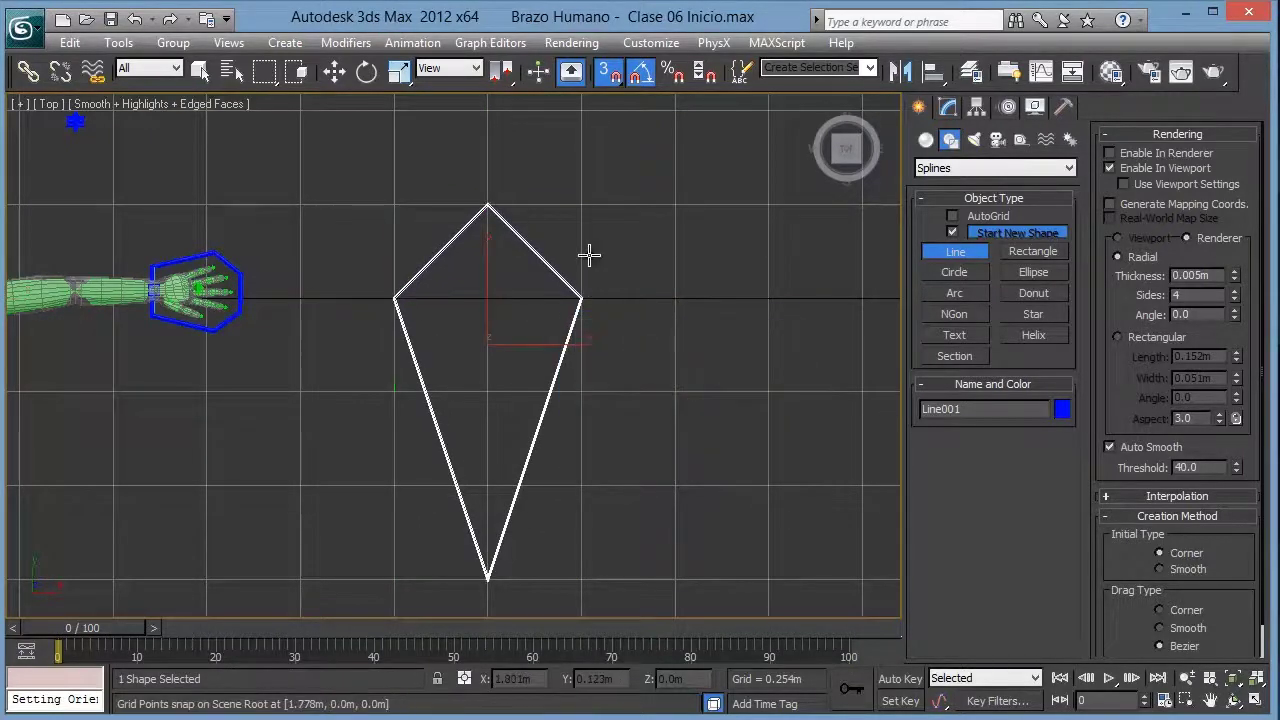
right_click(586, 257)
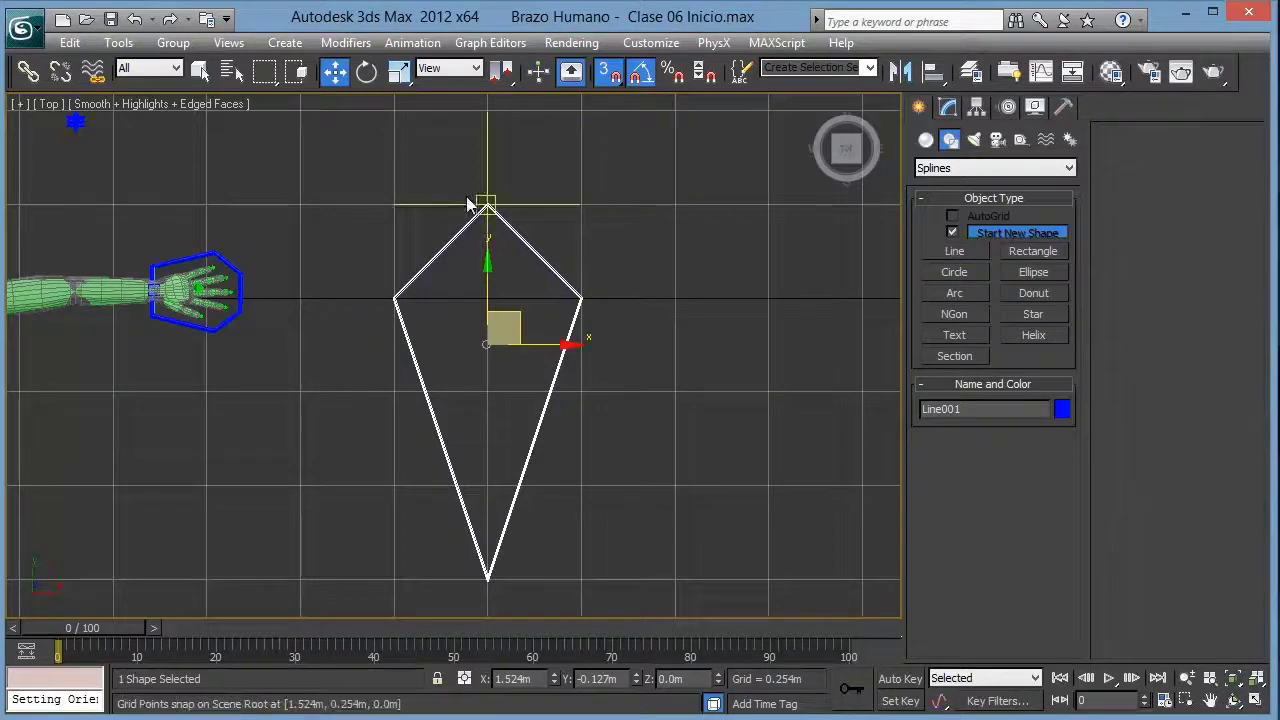
Step: Turn snaps off and select Line001's spline at Spline sub-object level
click(606, 78)
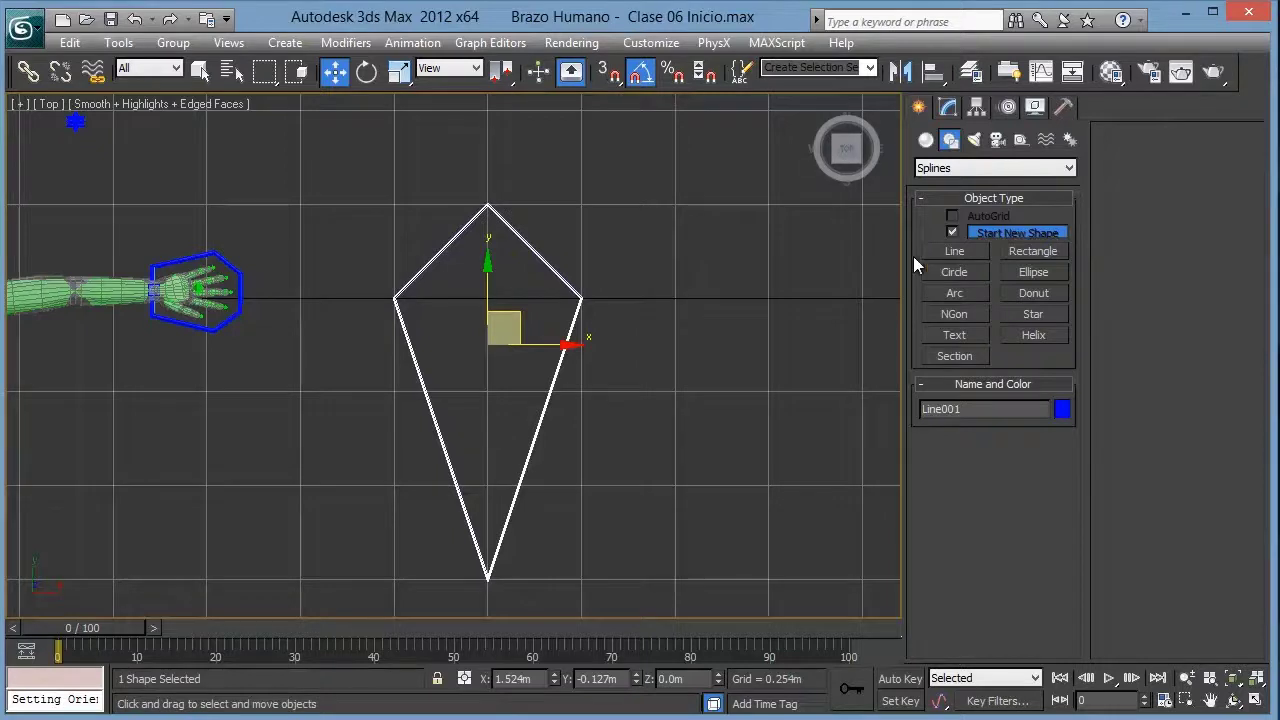
middle_drag(478, 296, 538, 284)
click(948, 107)
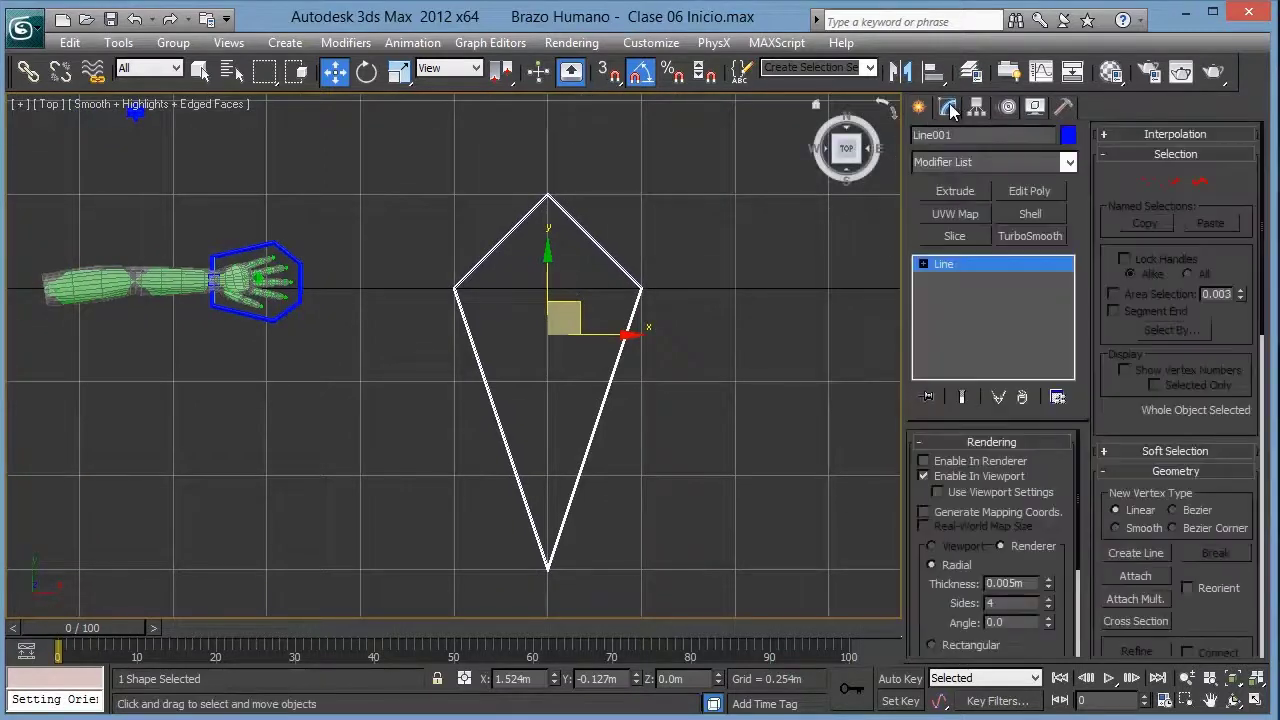
click(1200, 181)
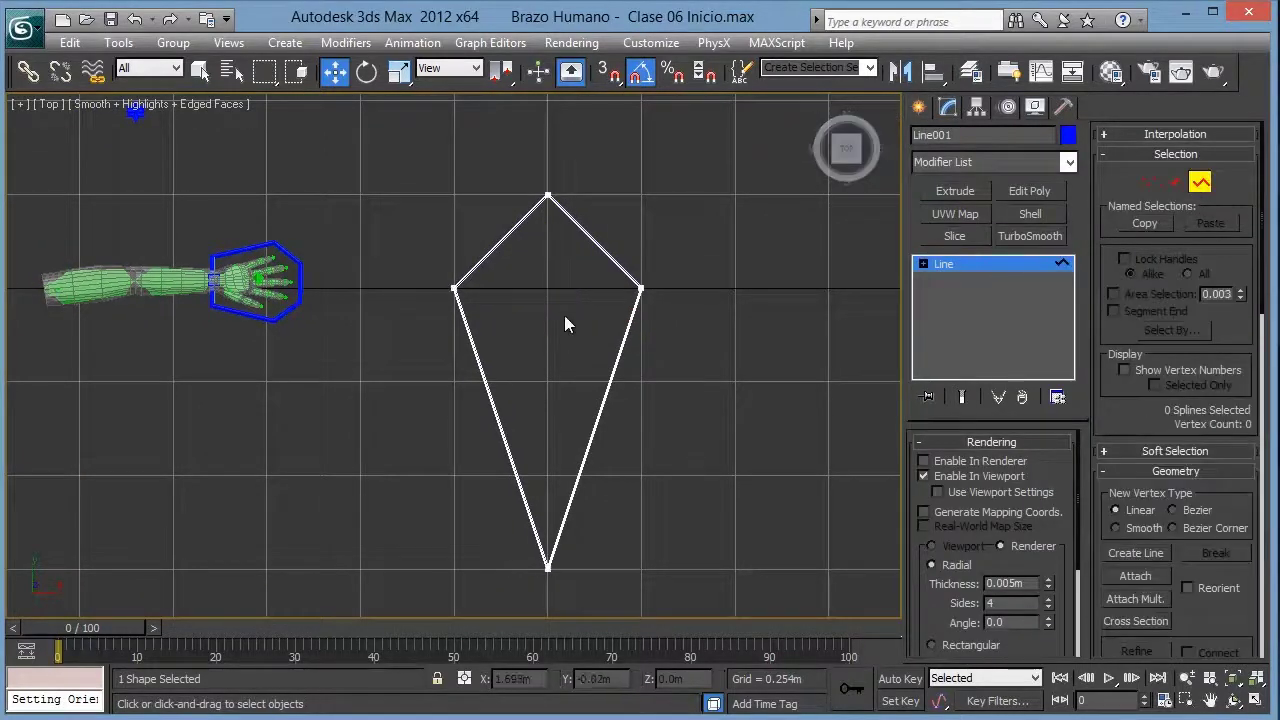
drag(590, 270, 455, 390)
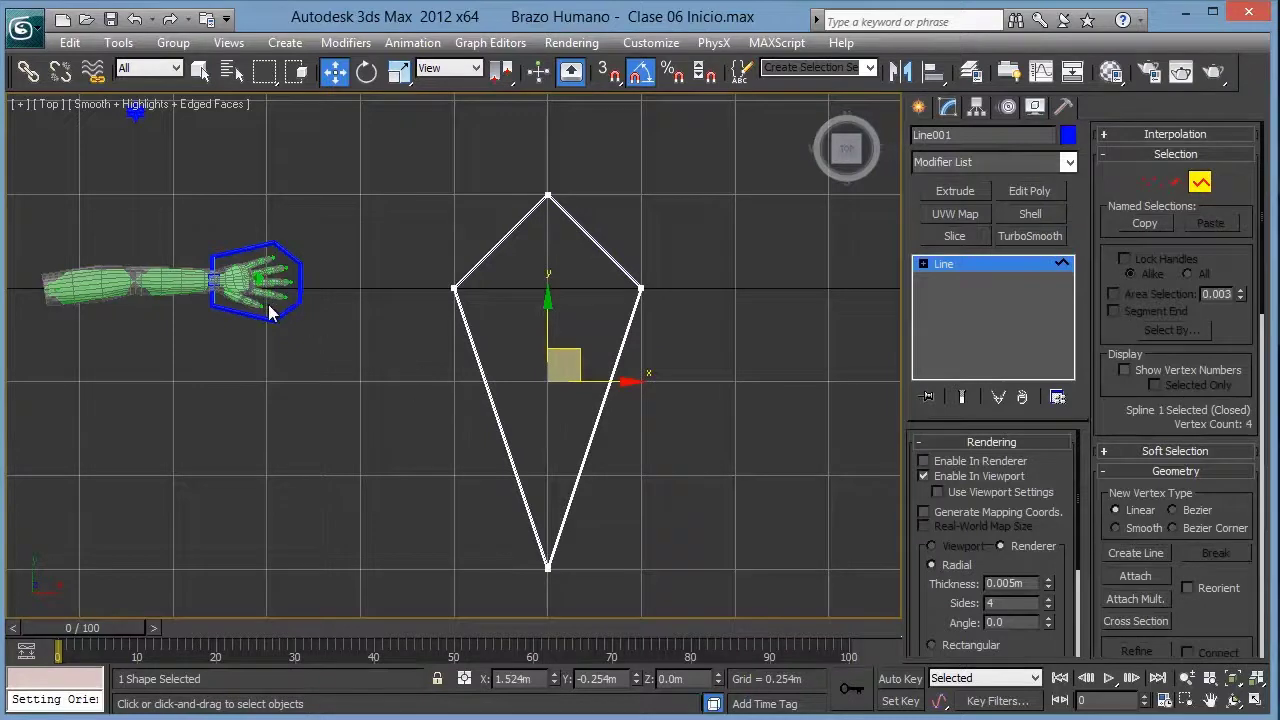
middle_drag(285, 302, 276, 309)
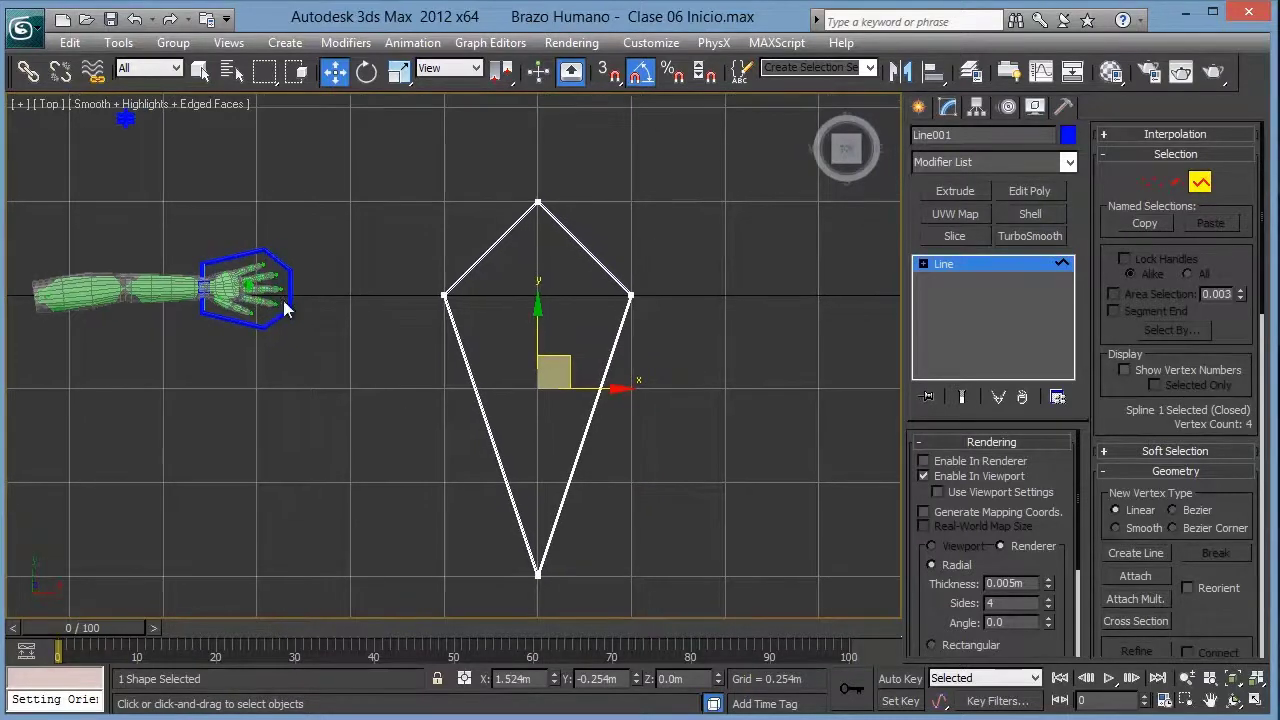
Step: Scale the kite spline down to a tiny diamond and exit sub-object mode
click(396, 80)
mouse_move(543, 389)
mouse_down()
mouse_move(555, 537)
mouse_move(617, 40)
mouse_up()
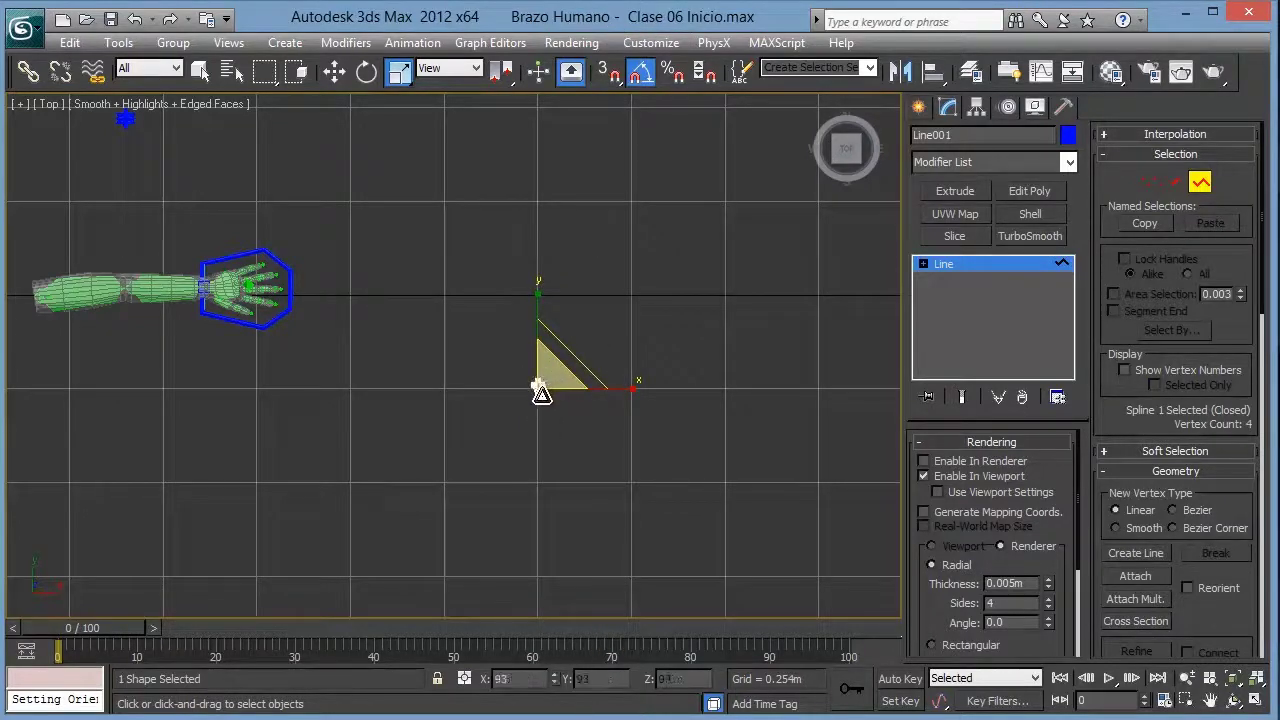
click(1200, 182)
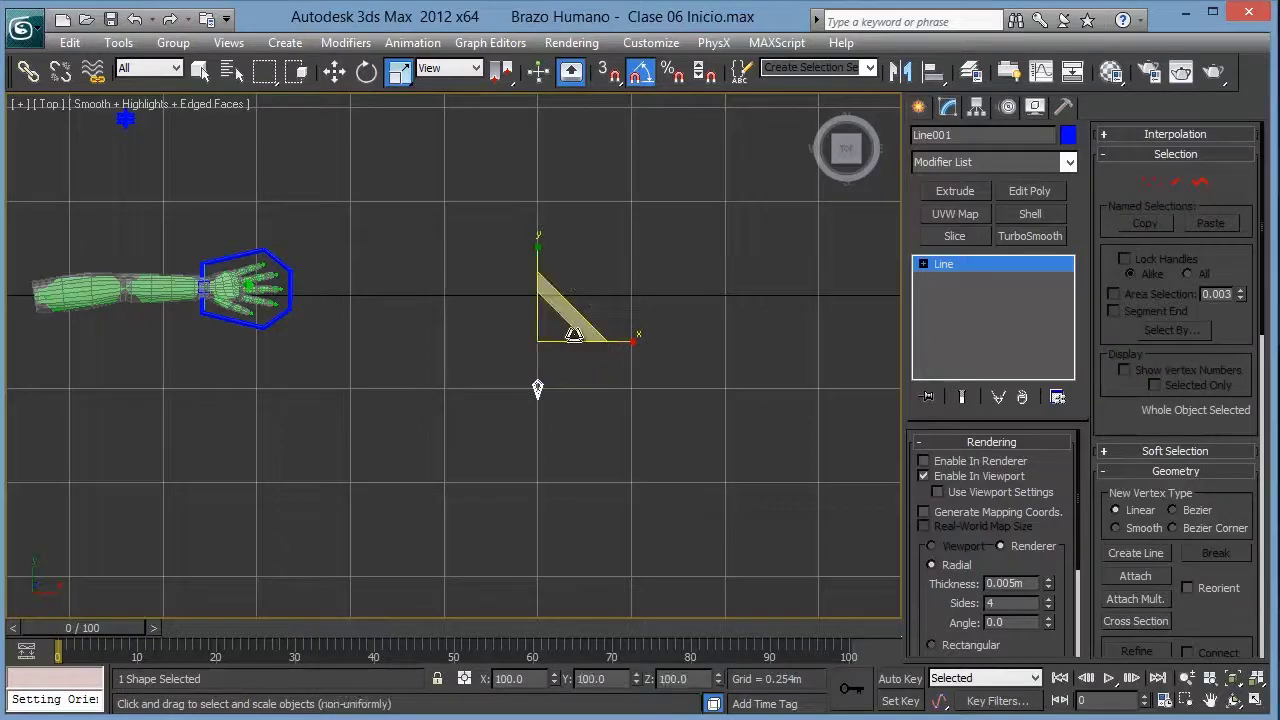
key(r)
middle_drag(581, 346, 561, 268)
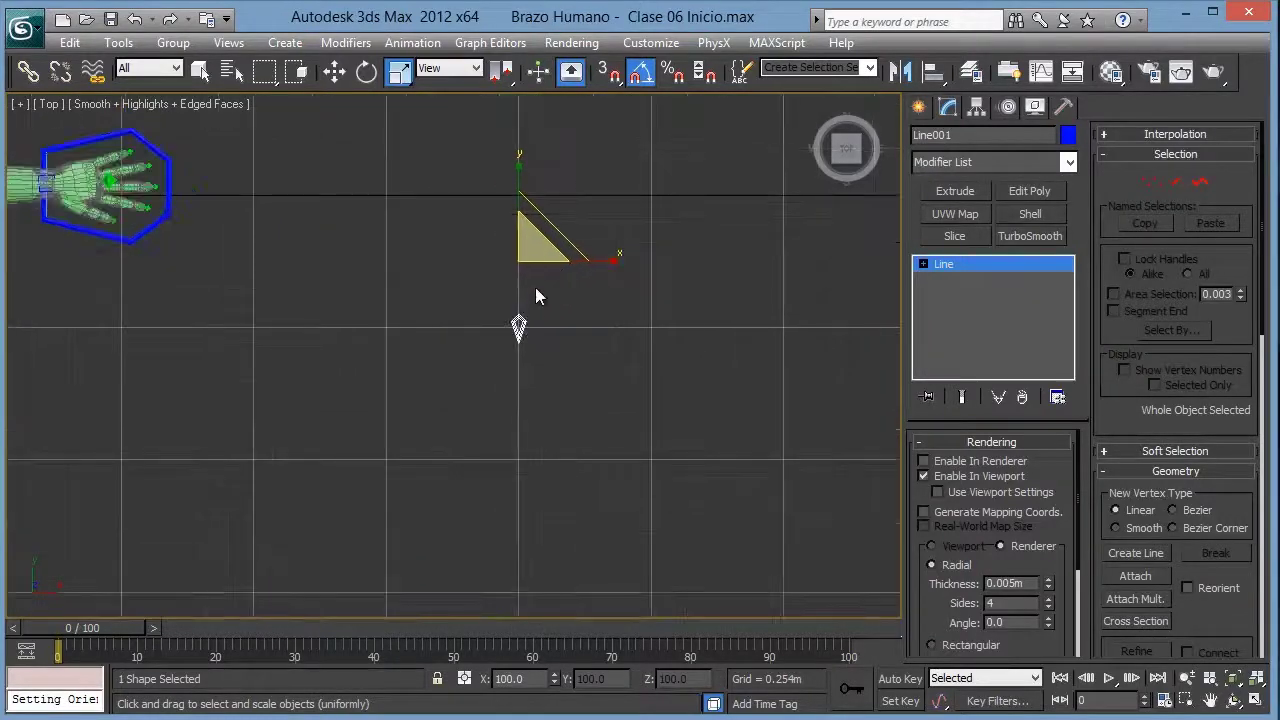
click(979, 106)
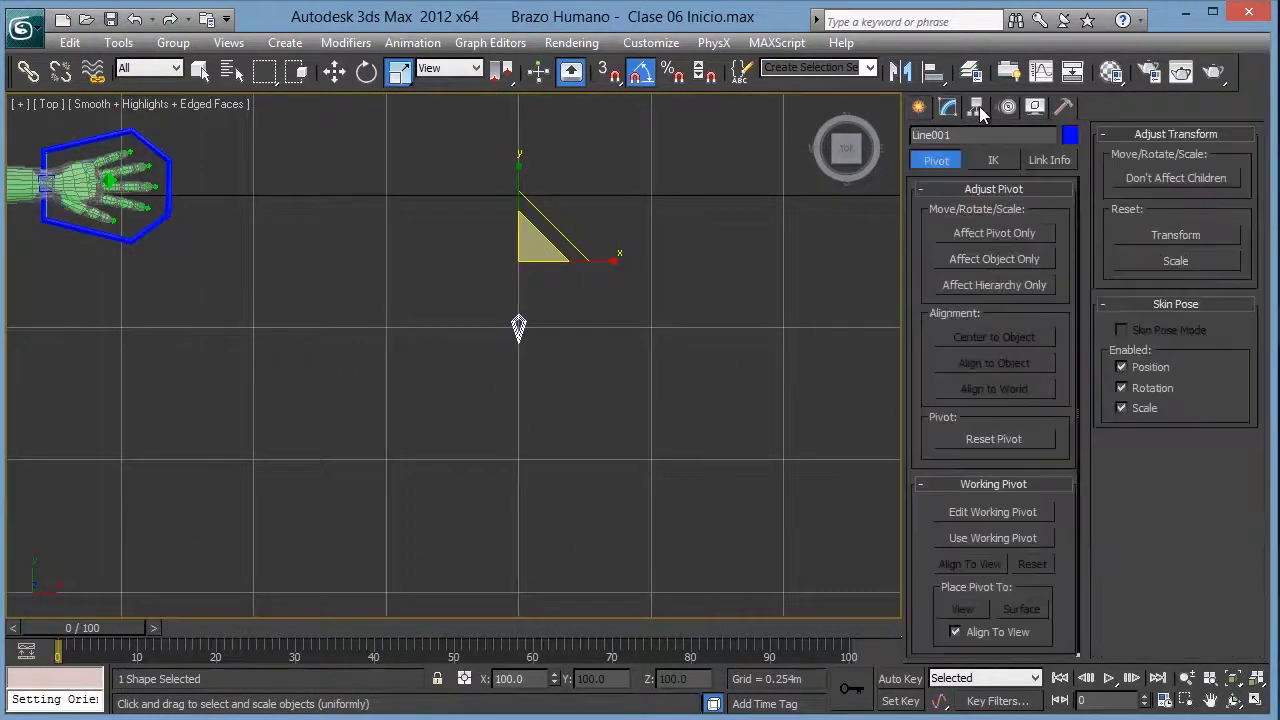
Step: Center Line001's pivot to the object and move the shape over the hand
click(986, 236)
click(993, 340)
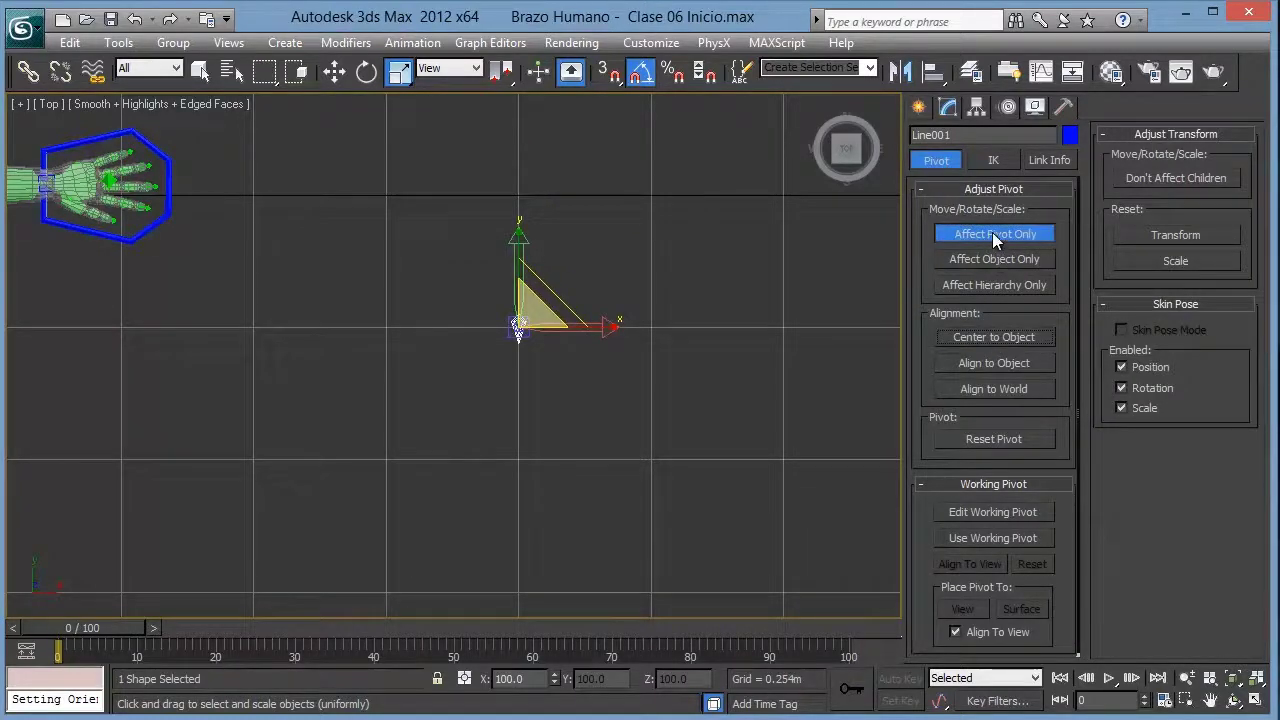
click(992, 232)
middle_drag(671, 264, 766, 337)
key(w)
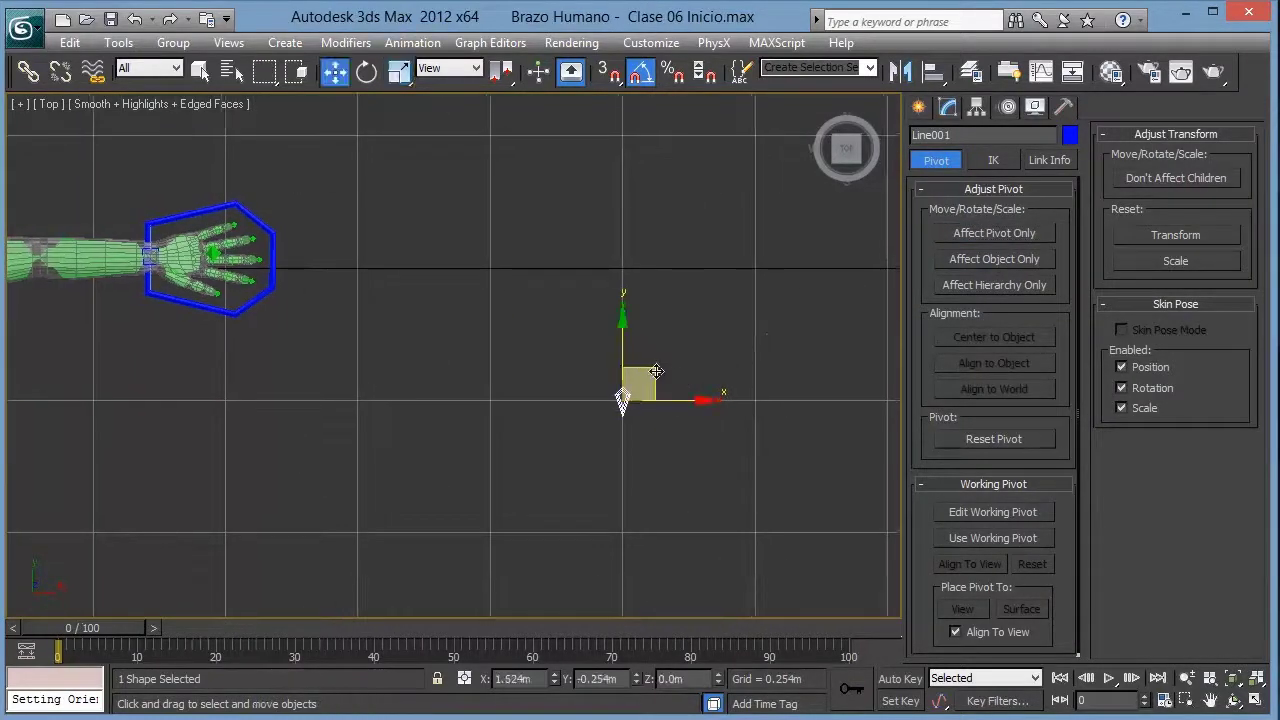
drag(656, 371, 232, 284)
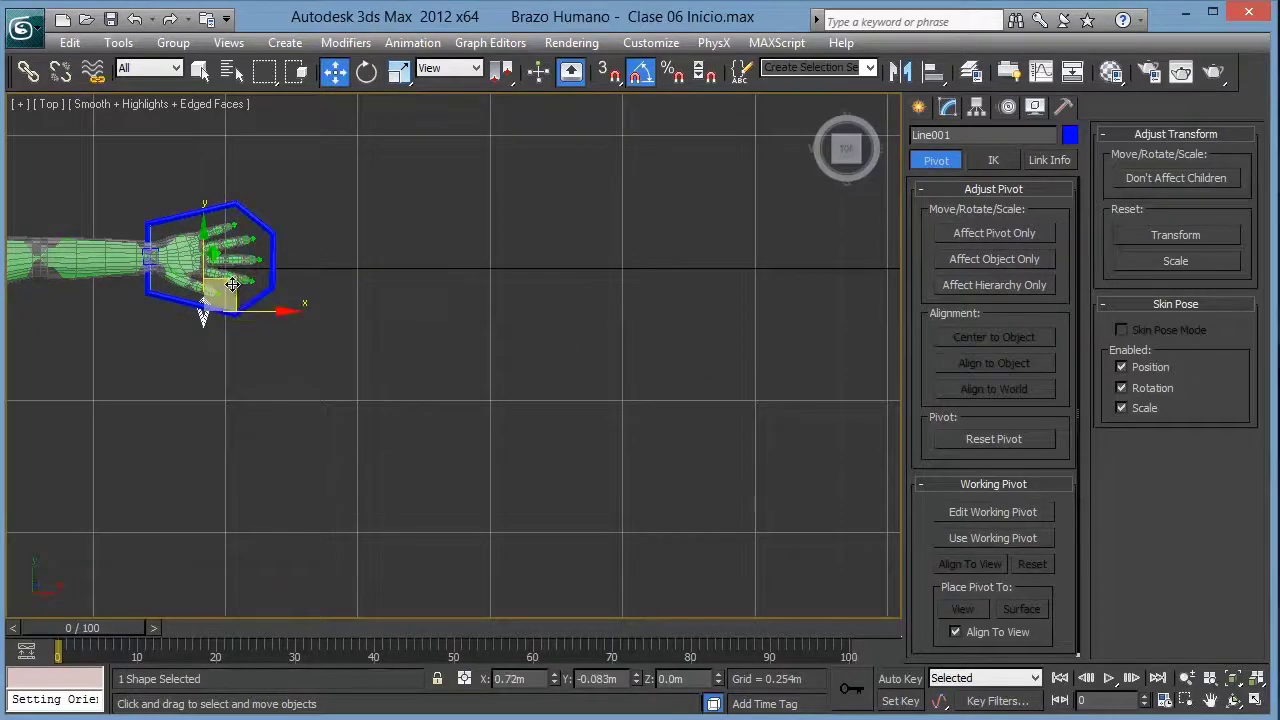
Step: In Perspective view, raise the shape in Z to 1.514m above the hand
key(p)
key(z)
mouse_move(474, 354)
alt+middle_down()
mouse_move(505, 307)
mouse_move(471, 233)
alt+middle_up()
scroll(471, 230, down, 3)
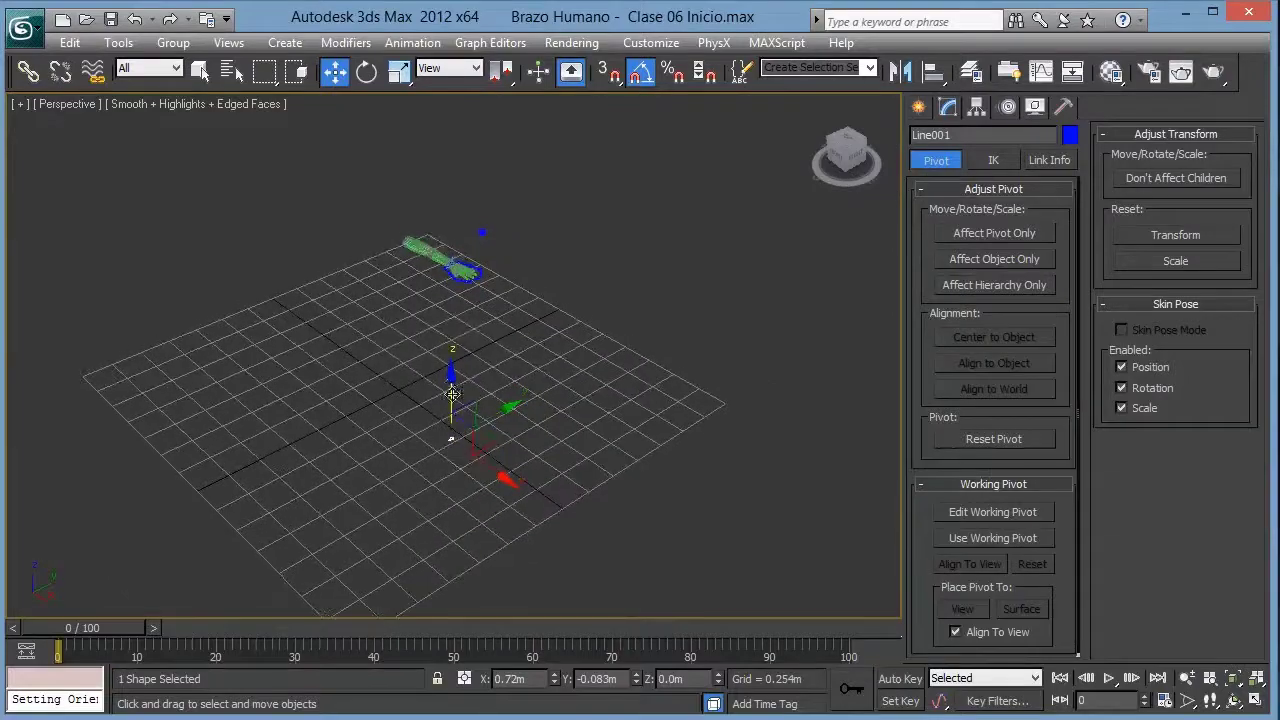
drag(452, 394, 450, 210)
key(z)
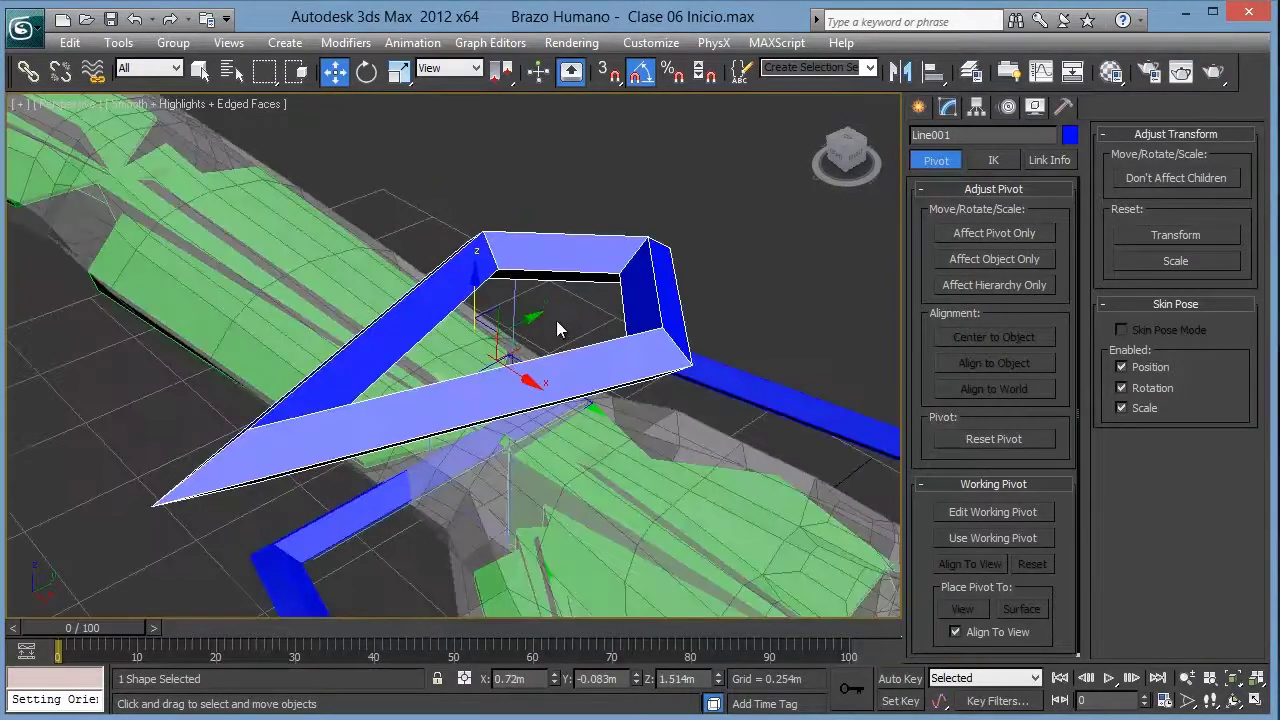
scroll(456, 216, down, 3)
mouse_move(456, 216)
alt+middle_down()
mouse_move(471, 294)
mouse_move(589, 309)
alt+middle_up()
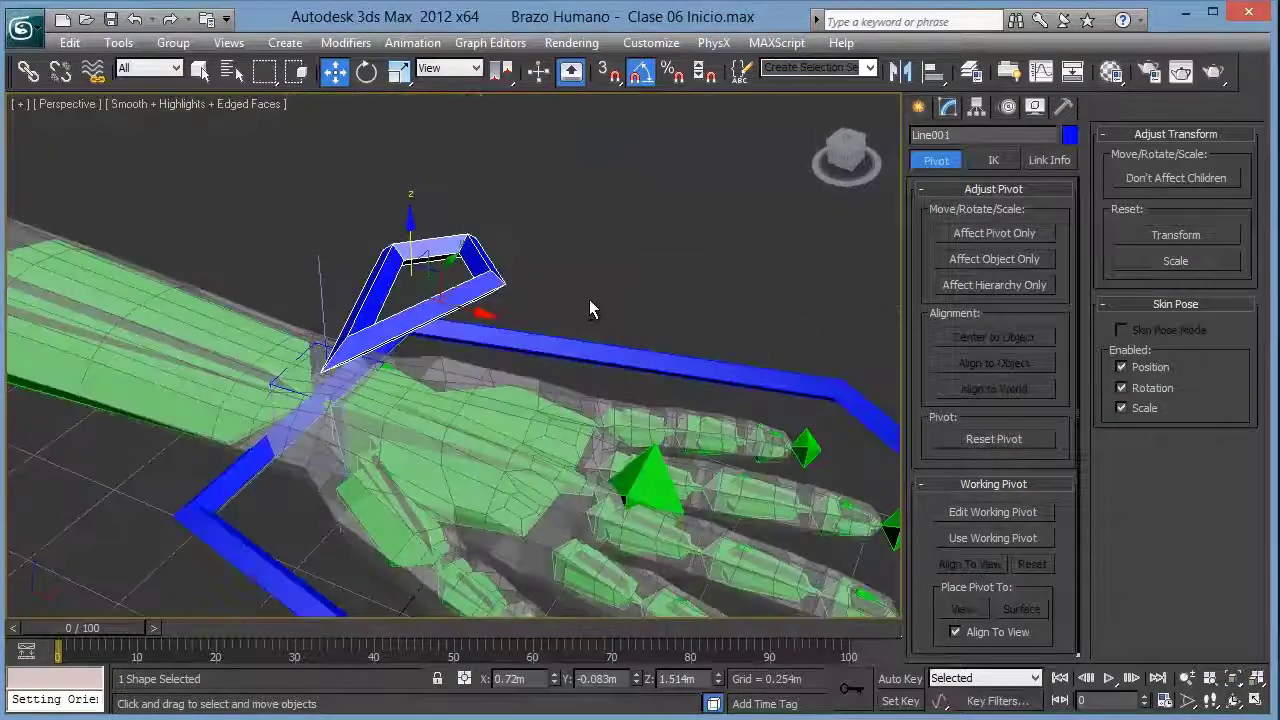
scroll(589, 309, down, 2)
mouse_move(560, 363)
alt+middle_down()
mouse_move(680, 354)
mouse_move(537, 346)
mouse_move(561, 310)
alt+middle_up()
scroll(532, 285, up, 1)
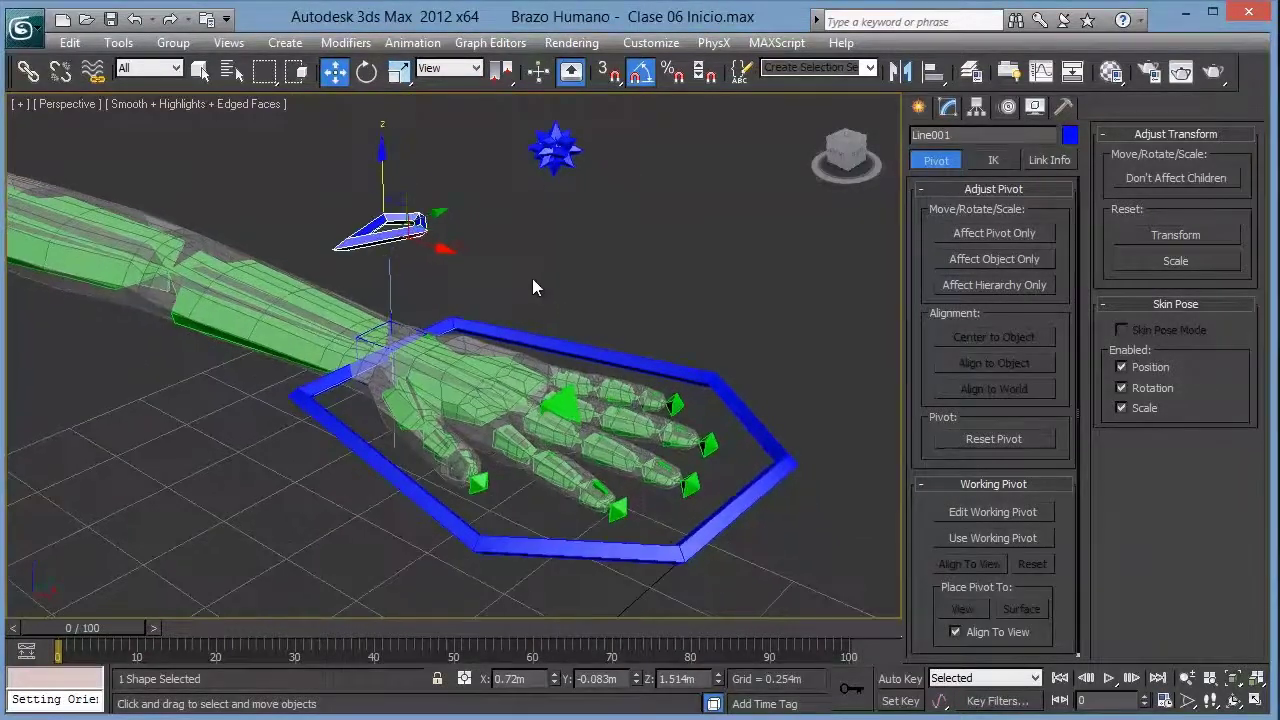
scroll(396, 265, up, 2)
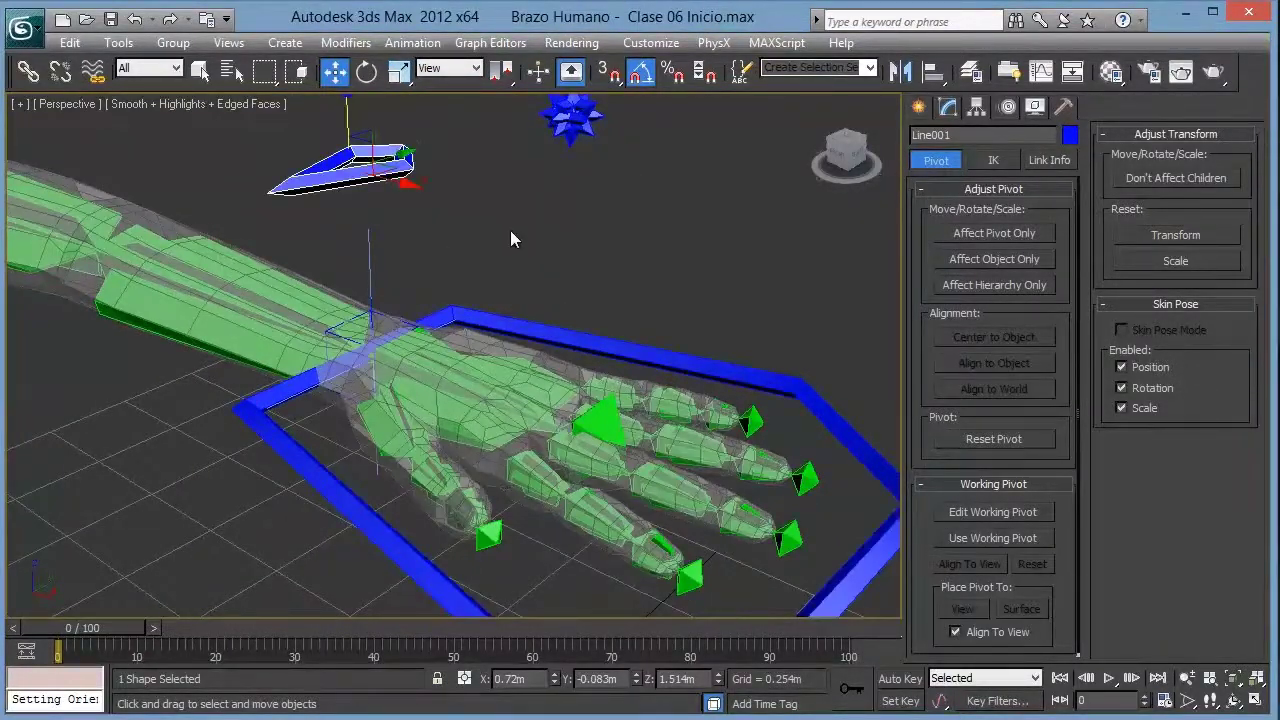
scroll(510, 238, down, 2)
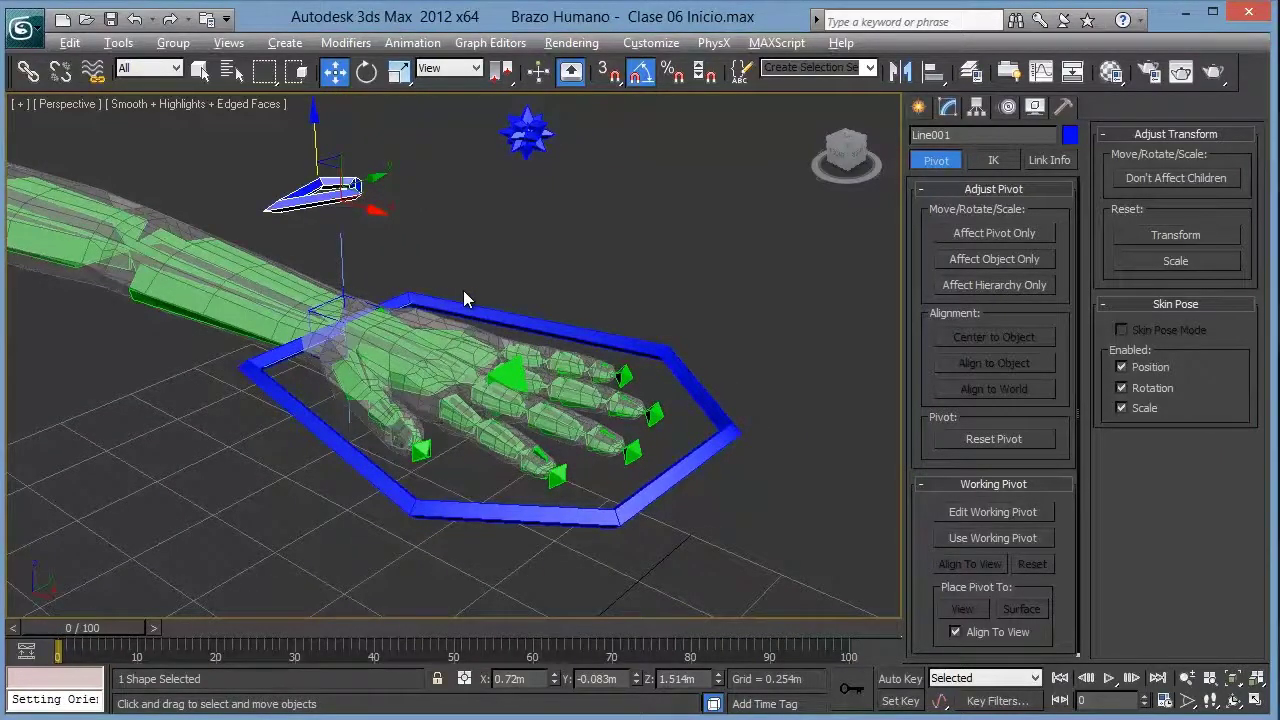
key(alt+a)
Step: Align Line001's pivot to the index base bone's pivot, matching X/Y/Z position and orientation
click(940, 76)
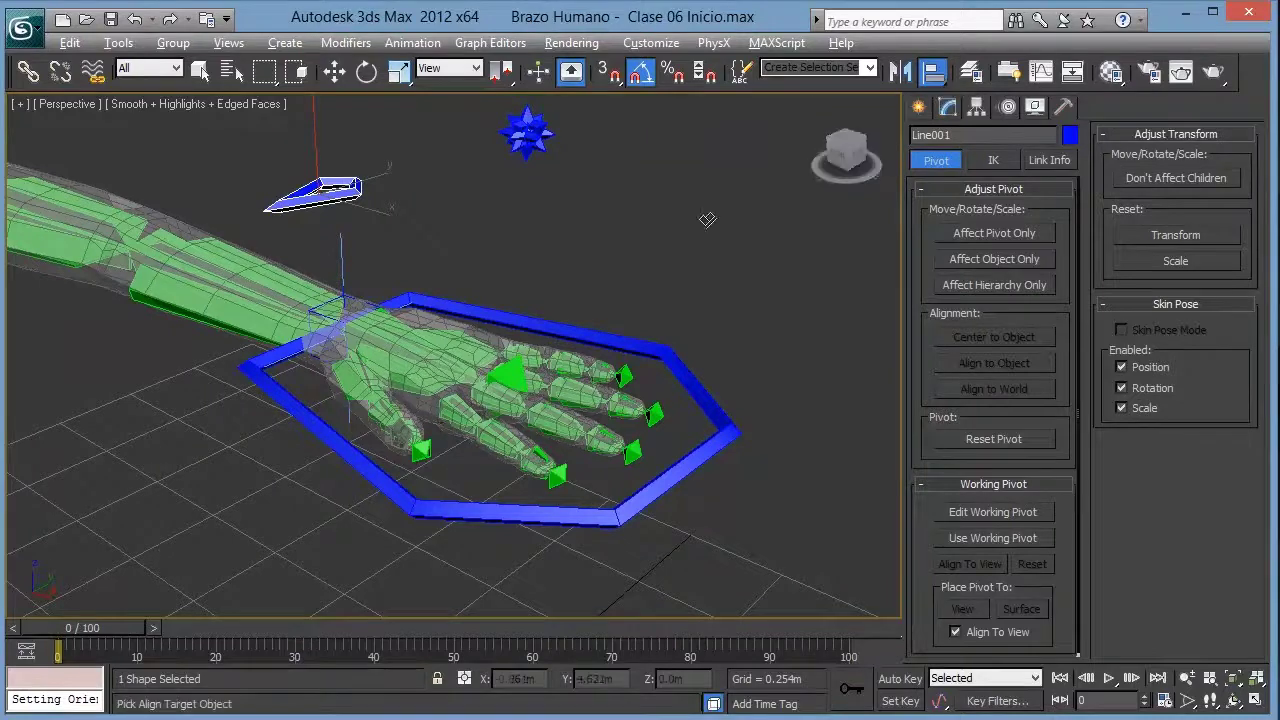
click(460, 424)
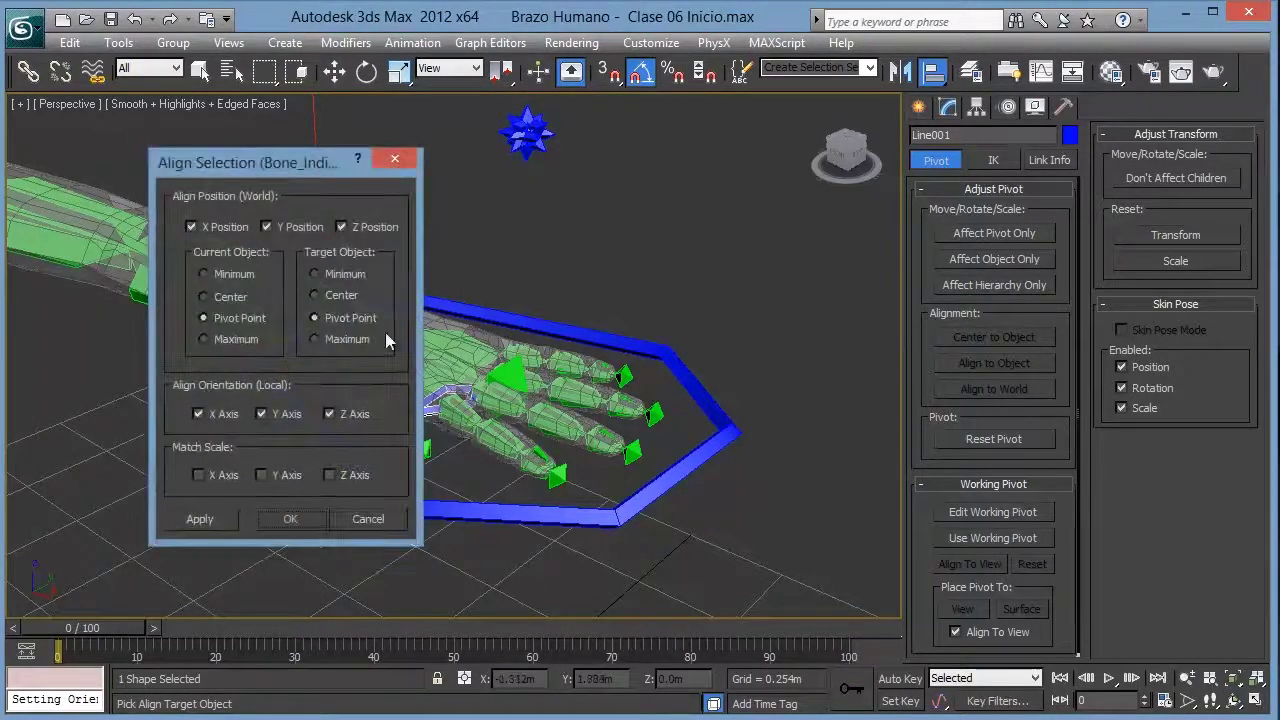
drag(288, 174, 831, 179)
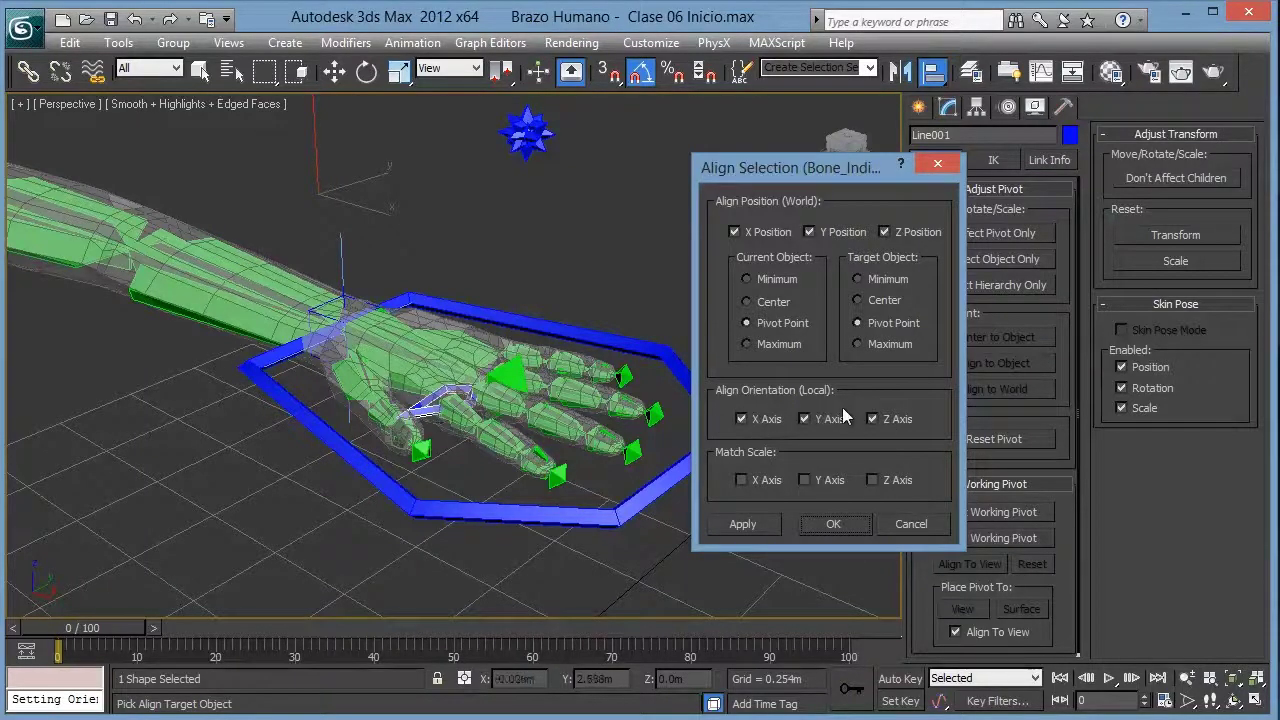
click(805, 419)
click(829, 522)
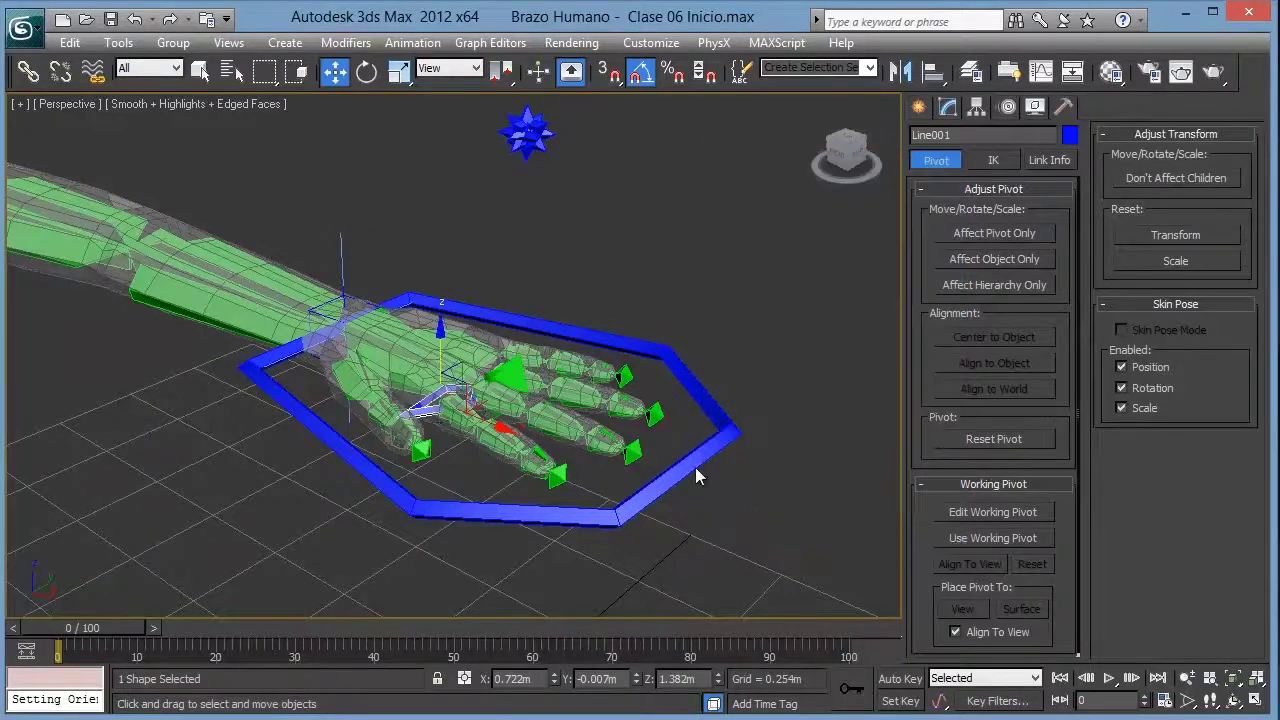
click(949, 110)
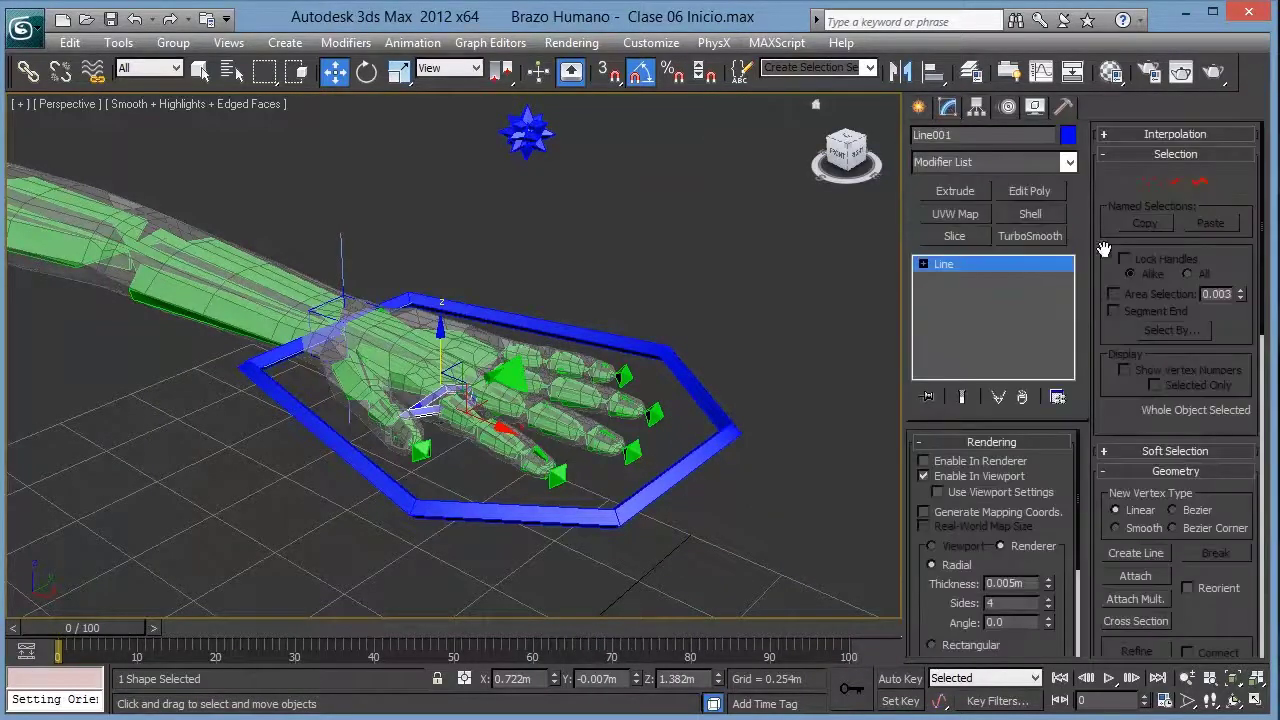
Step: Rotate Line001's spline upright in Local coordinates with Angle Snap on
click(1199, 183)
click(680, 374)
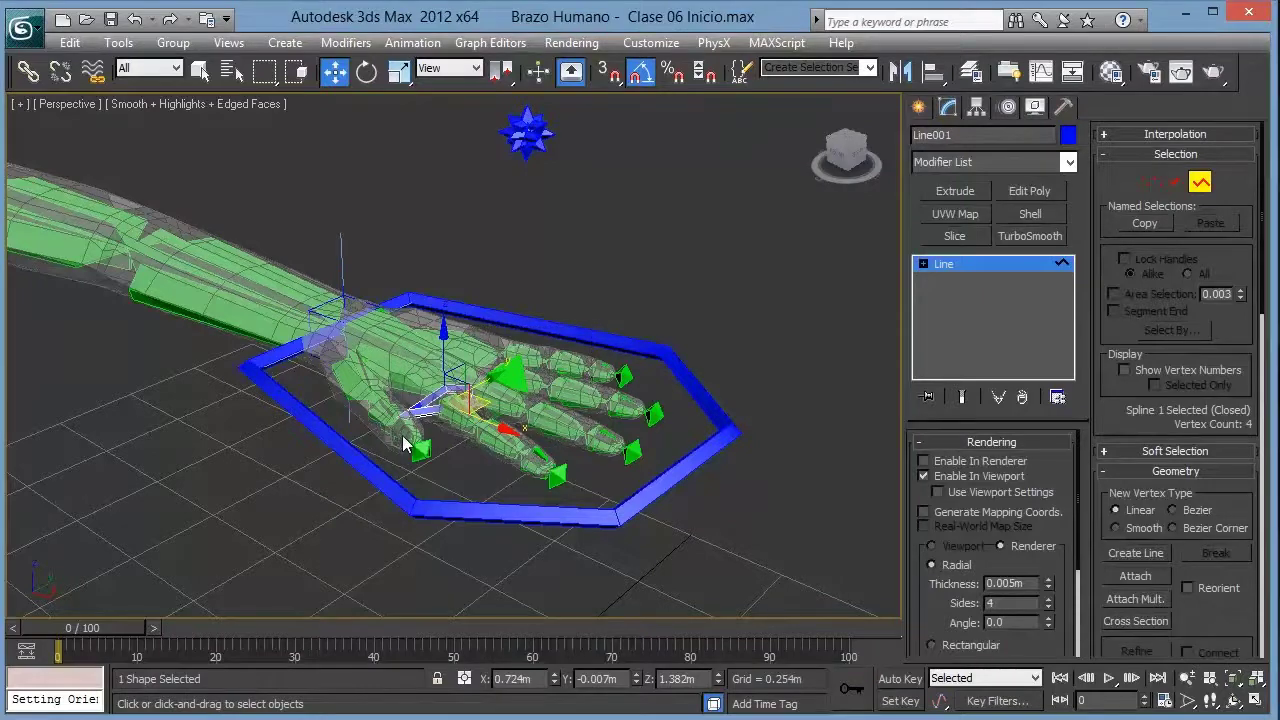
scroll(405, 445, up, 2)
scroll(400, 435, up, 2)
drag(433, 388, 434, 252)
click(367, 72)
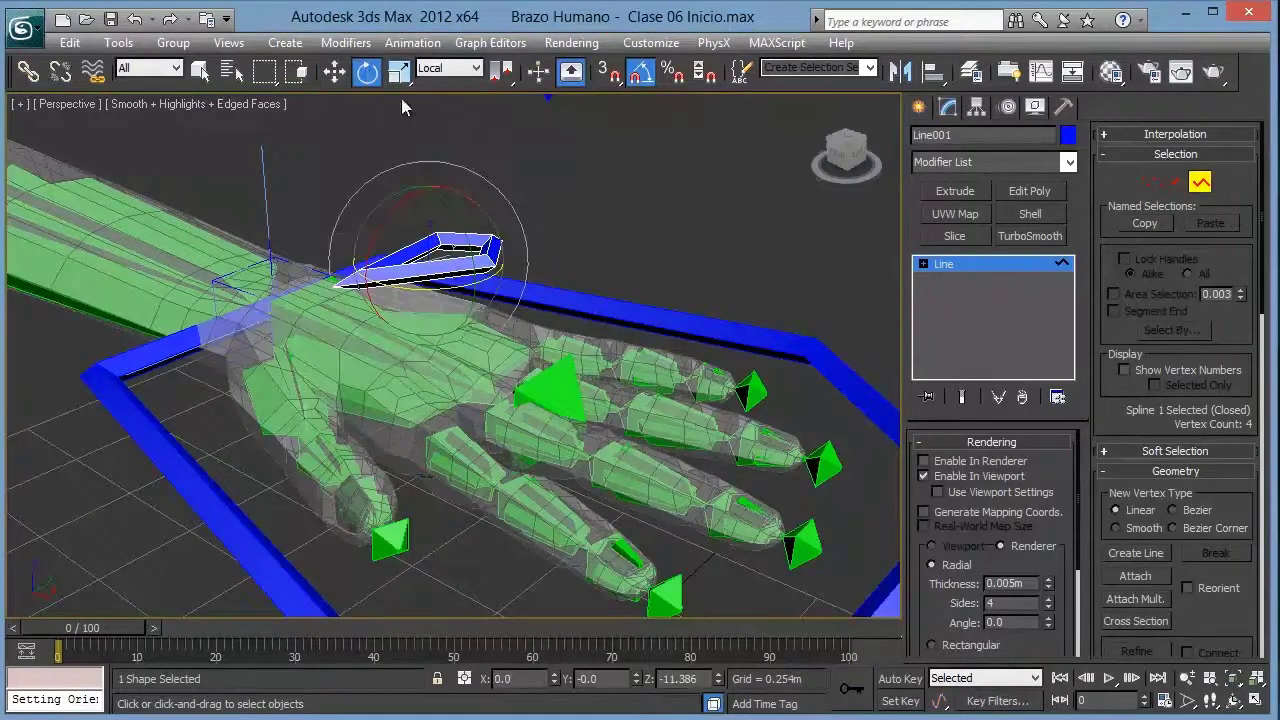
click(443, 72)
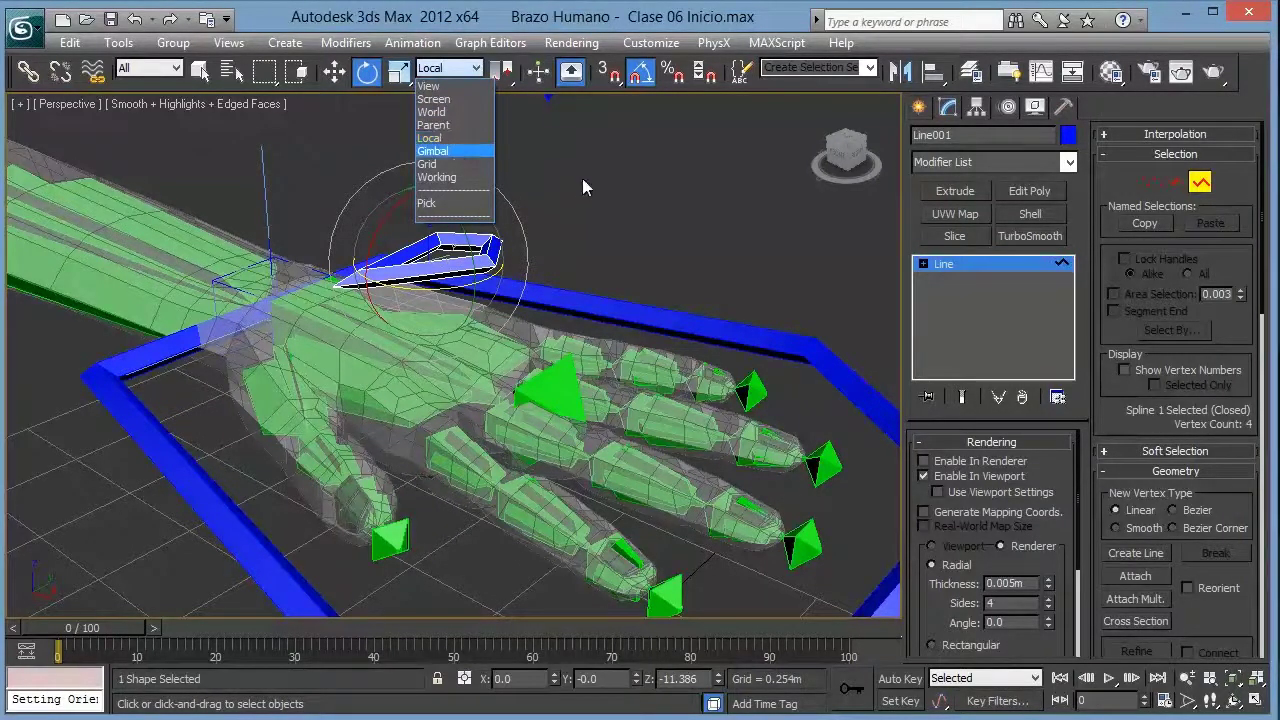
click(518, 240)
mouse_move(518, 240)
alt+middle_down()
mouse_move(493, 298)
mouse_move(470, 285)
alt+middle_up()
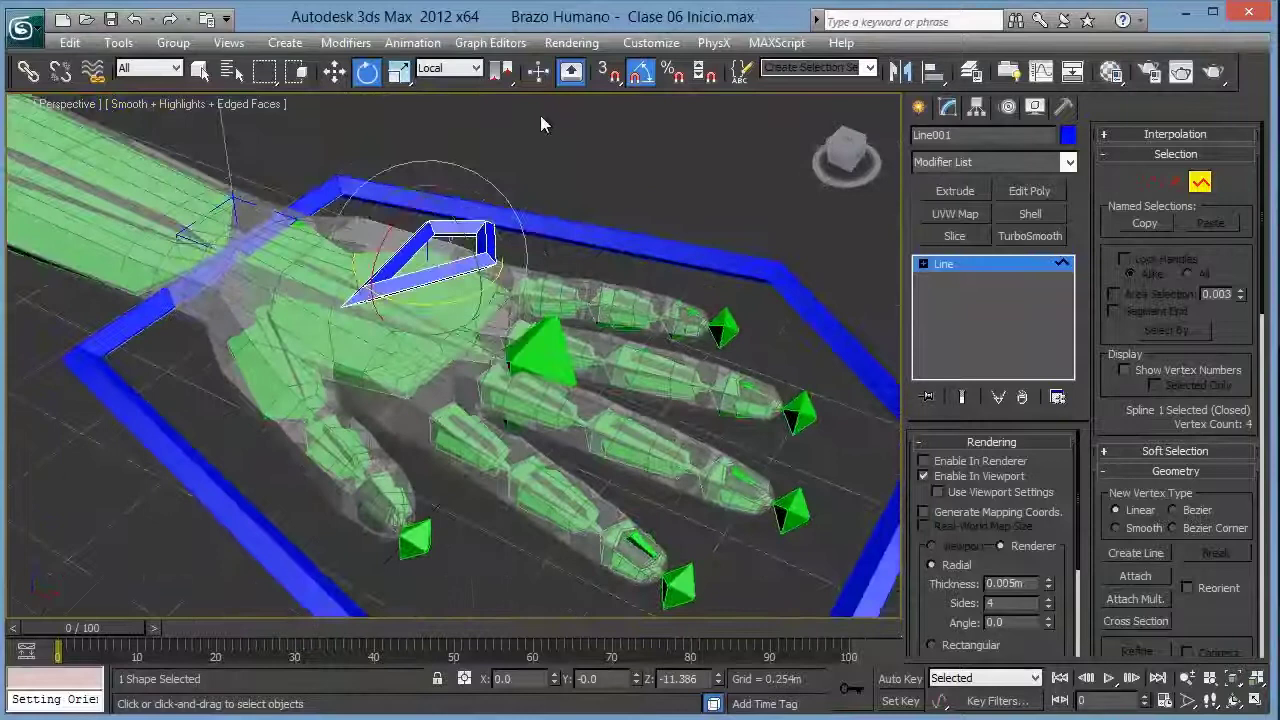
click(641, 71)
mouse_move(372, 178)
mouse_down()
mouse_move(383, 216)
mouse_move(320, 246)
mouse_up()
mouse_move(320, 246)
alt+middle_down()
mouse_move(272, 274)
mouse_move(600, 284)
mouse_move(480, 309)
alt+middle_up()
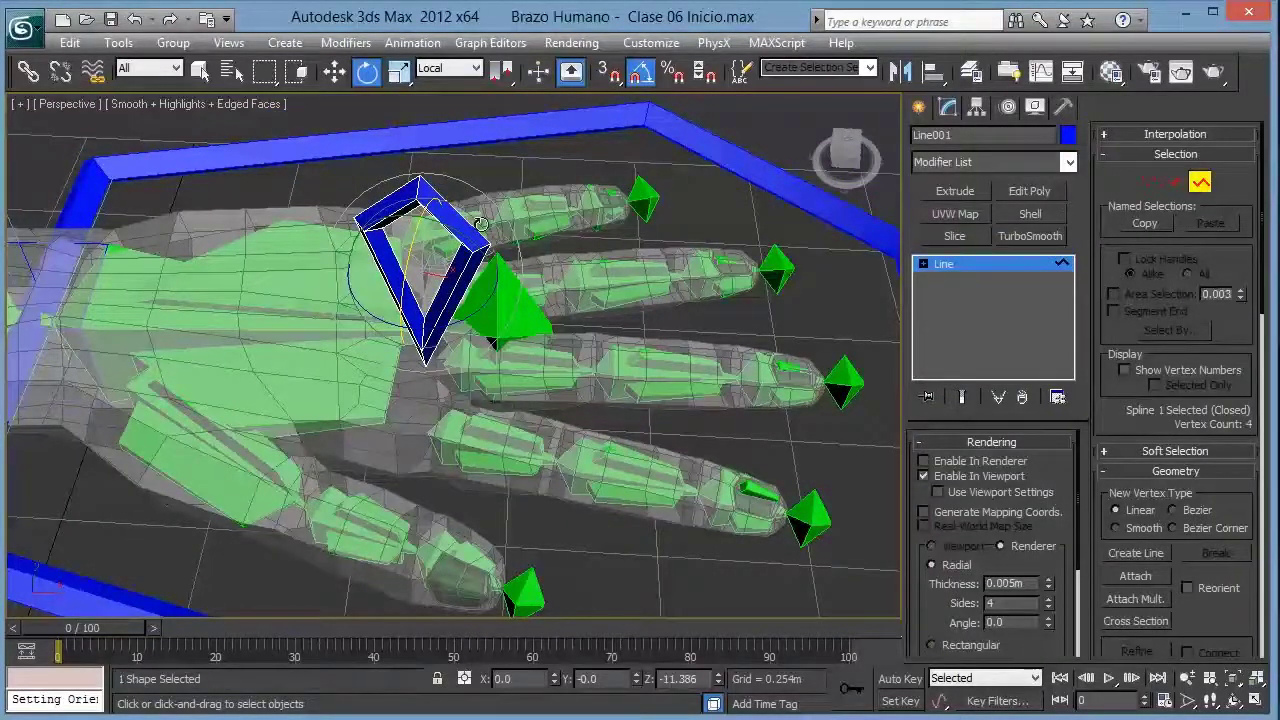
Step: Shift-rotate a copy of the spline to form a crossing crystal, checking it from low angles
shift+drag(465, 320, 362, 323)
click(1200, 183)
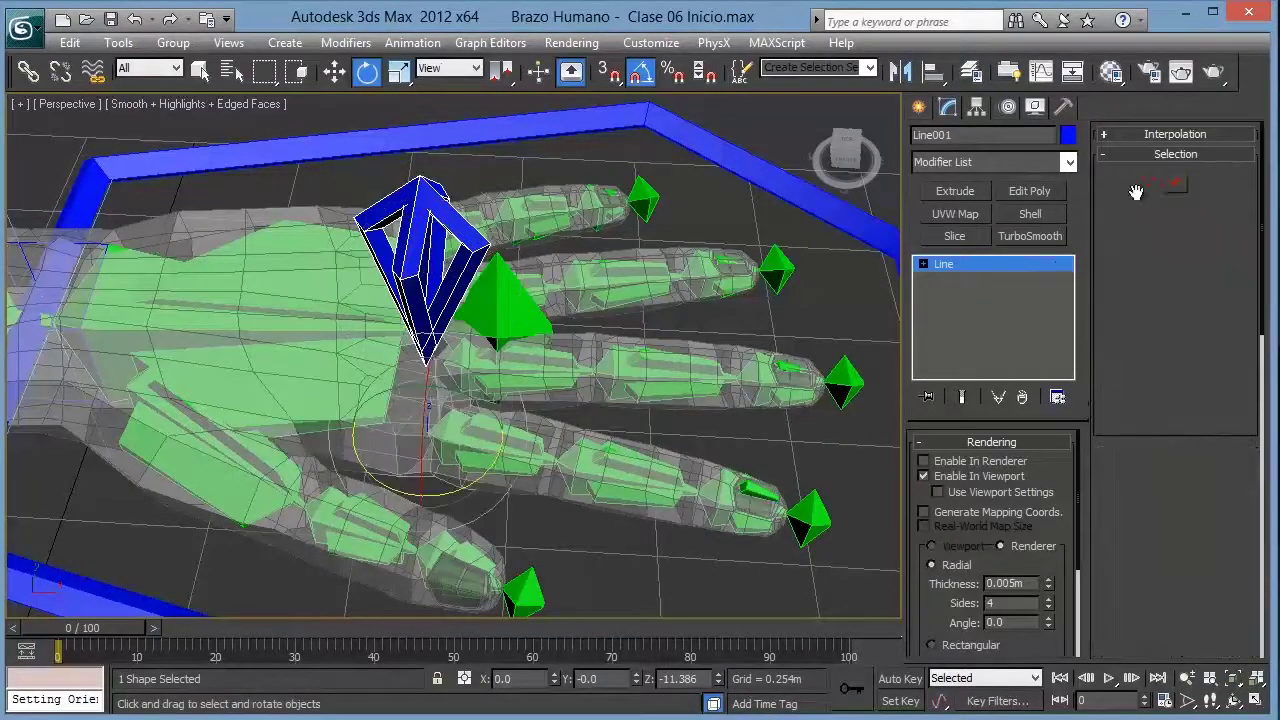
mouse_move(520, 290)
alt+middle_down()
mouse_move(304, 254)
mouse_move(587, 337)
mouse_move(552, 308)
mouse_move(530, 227)
mouse_move(546, 229)
mouse_move(472, 240)
alt+middle_up()
scroll(473, 240, down, 2)
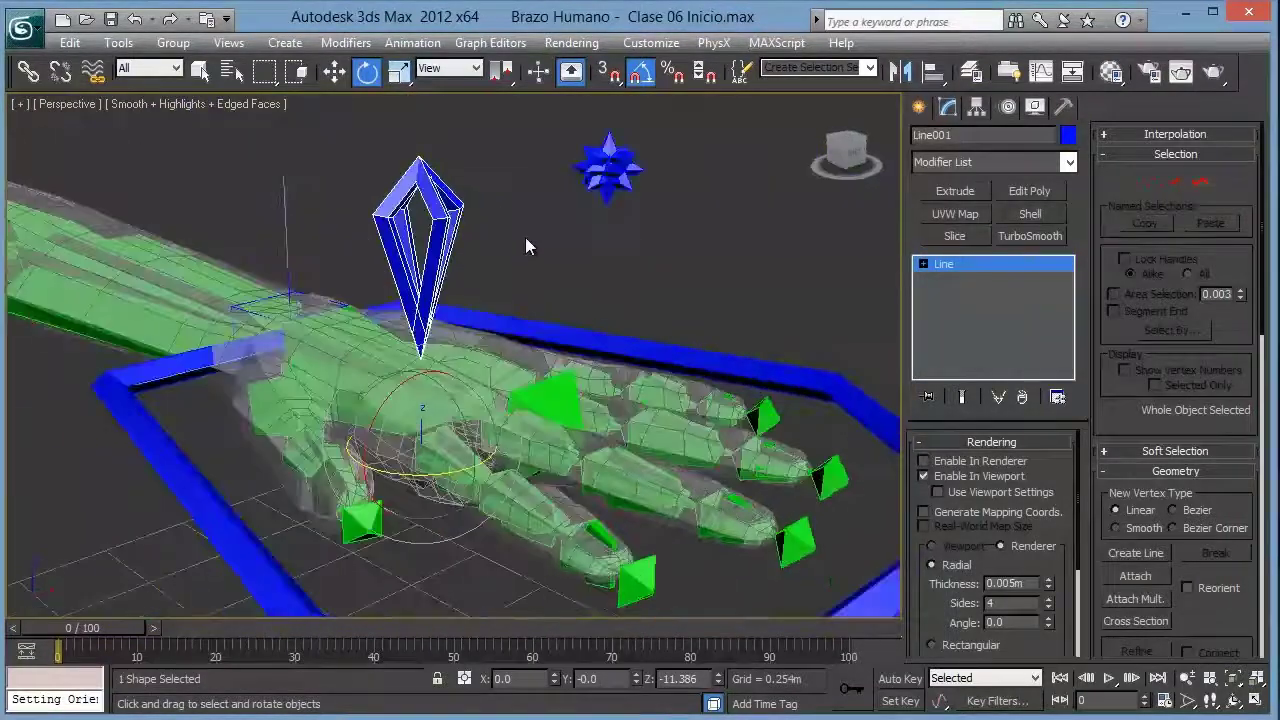
scroll(524, 237, down, 2)
scroll(524, 237, down, 2)
scroll(572, 290, down, 2)
alt+middle_drag(572, 290, 571, 256)
scroll(571, 256, up, 3)
scroll(543, 284, up, 2)
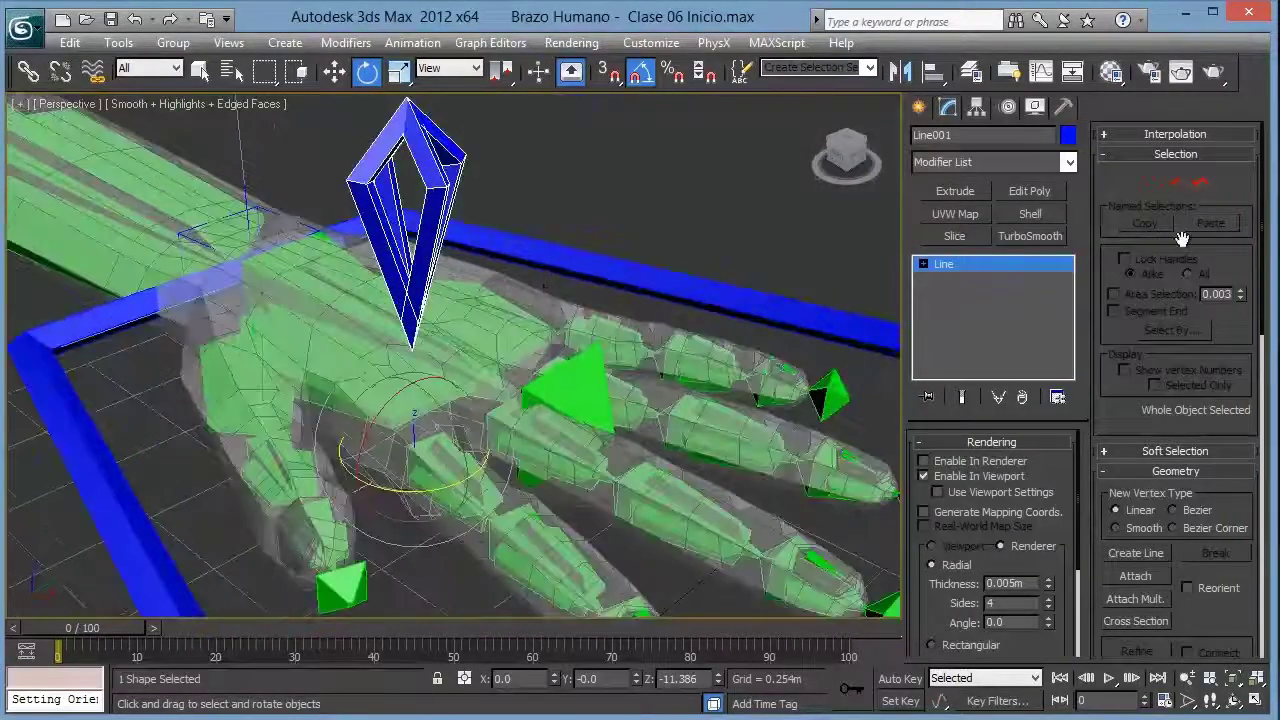
click(1199, 182)
Step: Shrink both crystal splines with Uniform Scale and move them down toward the hand
click(417, 215)
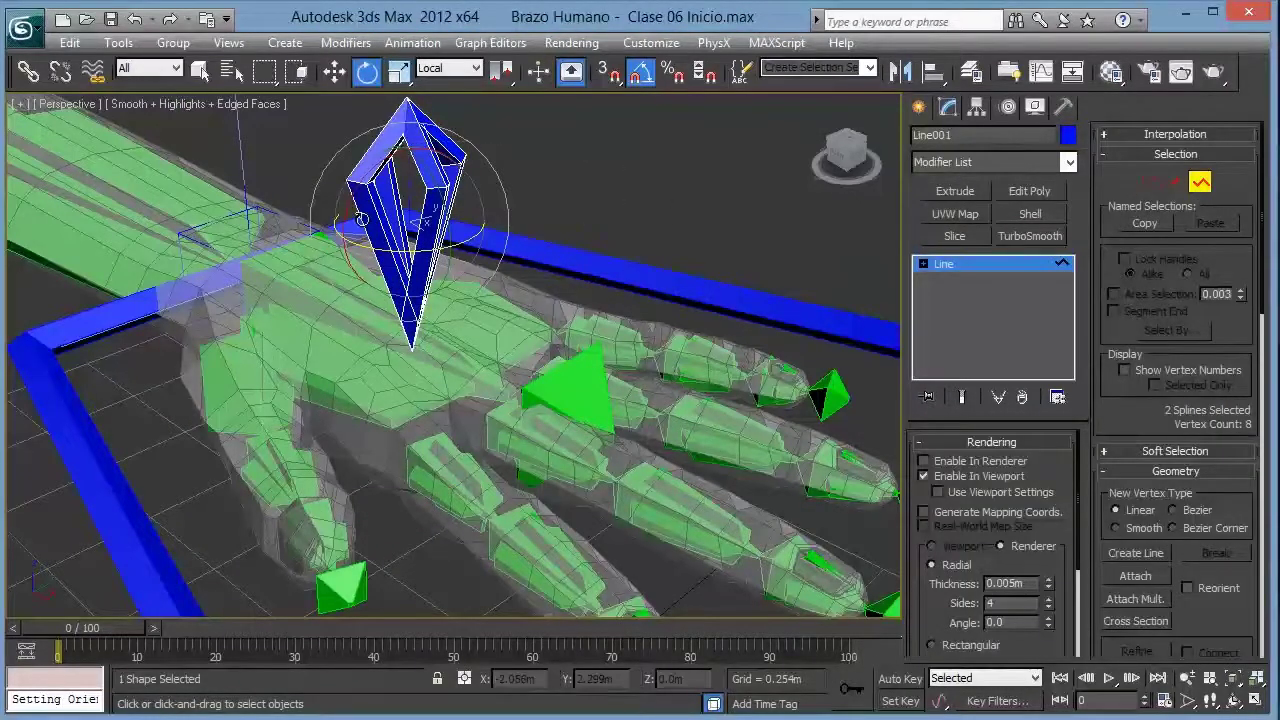
click(398, 71)
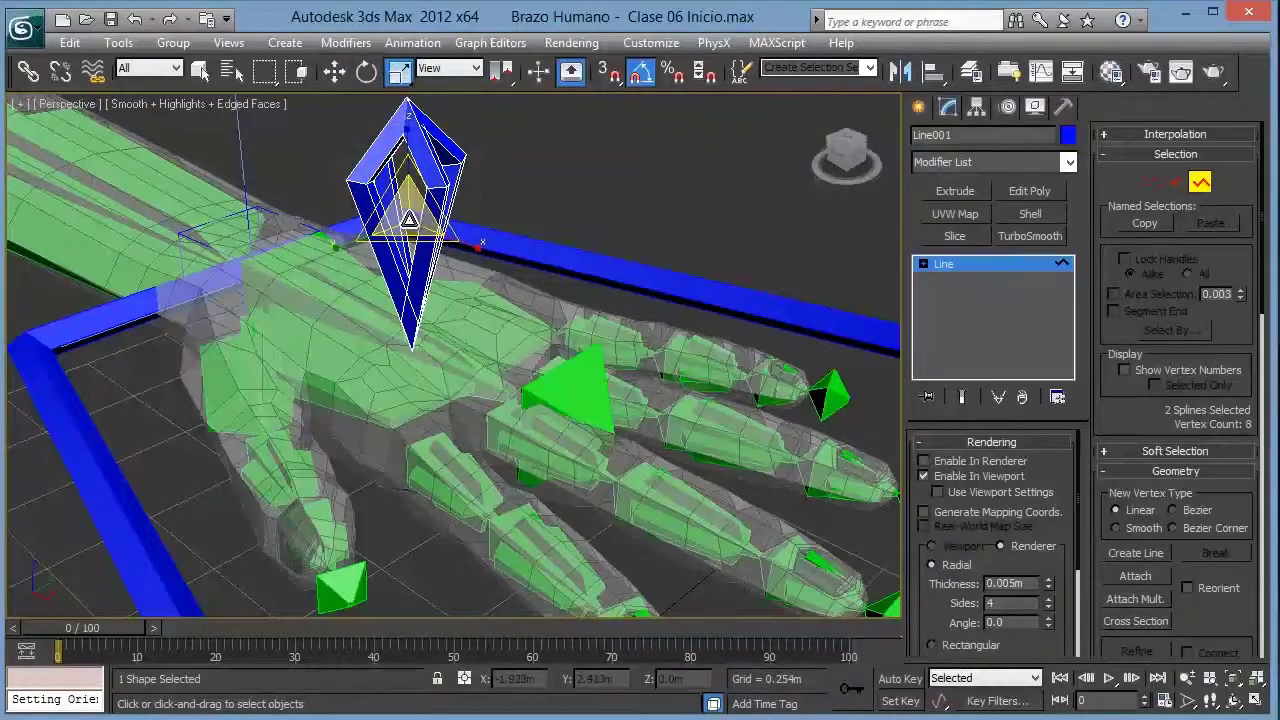
drag(409, 220, 461, 324)
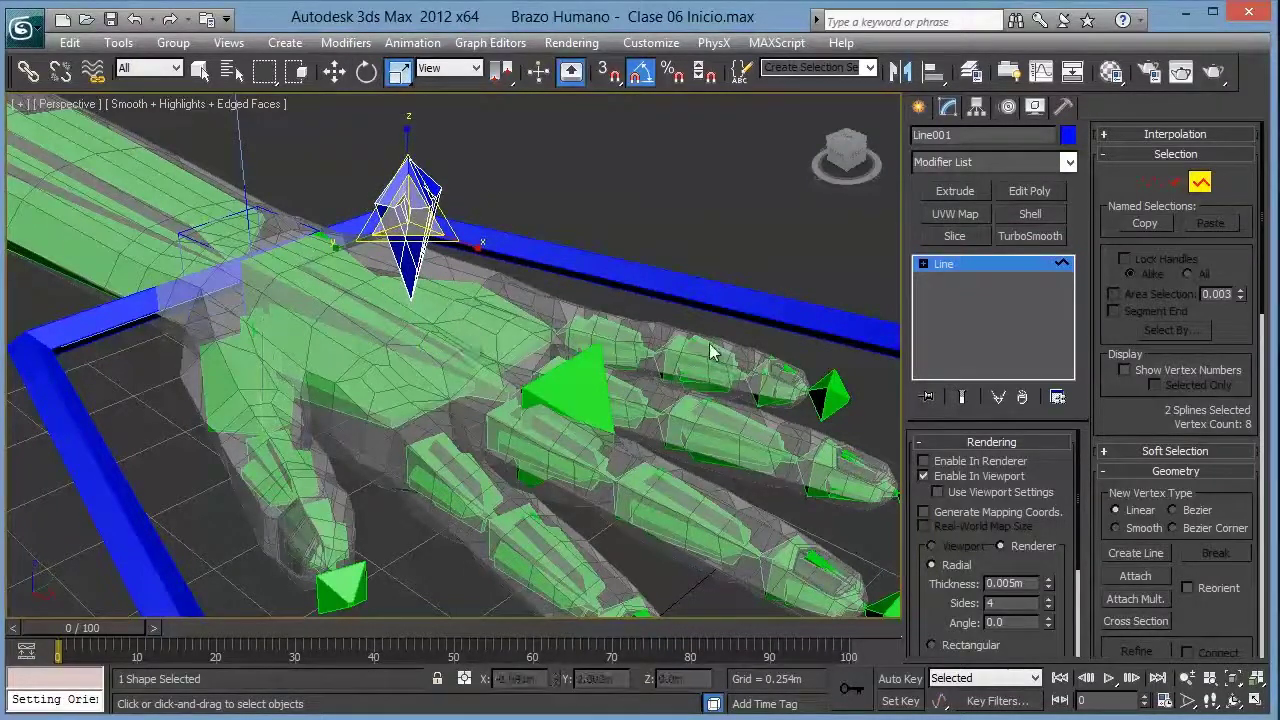
key(w)
drag(410, 152, 413, 199)
click(1200, 186)
mouse_move(514, 320)
alt+middle_down()
mouse_move(246, 283)
mouse_move(530, 289)
alt+middle_up()
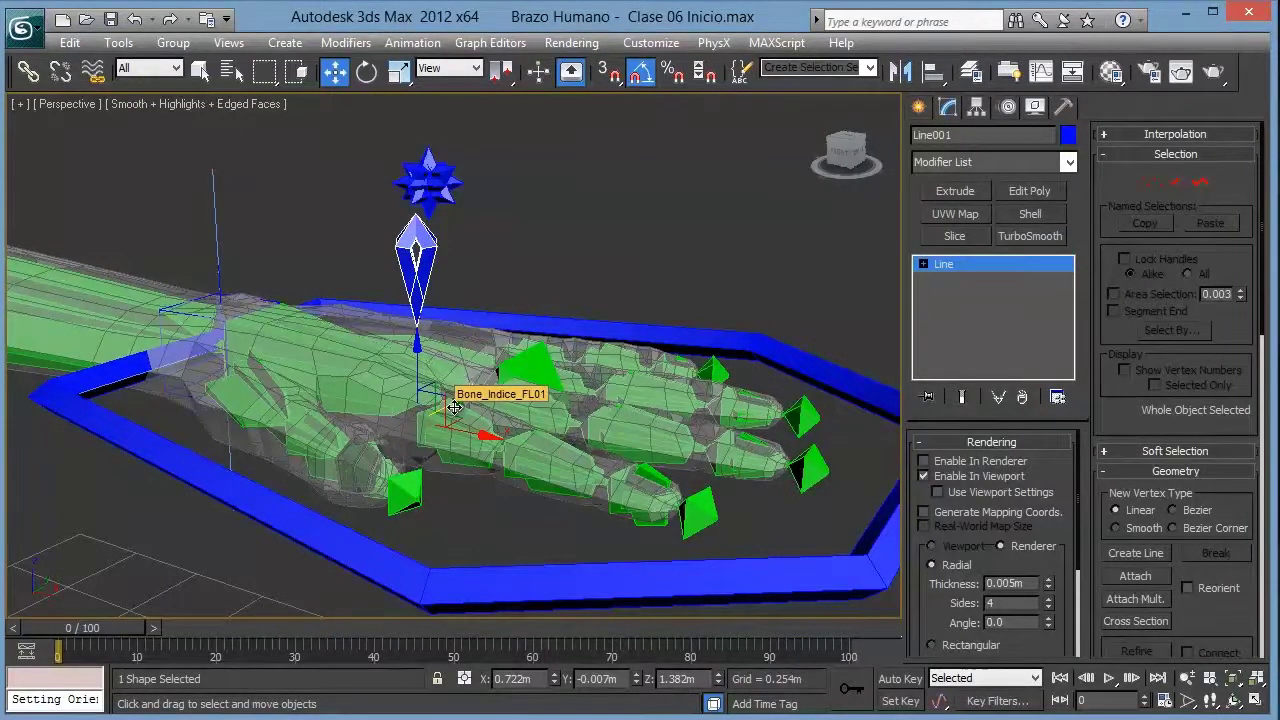
alt+middle_drag(440, 316, 449, 395)
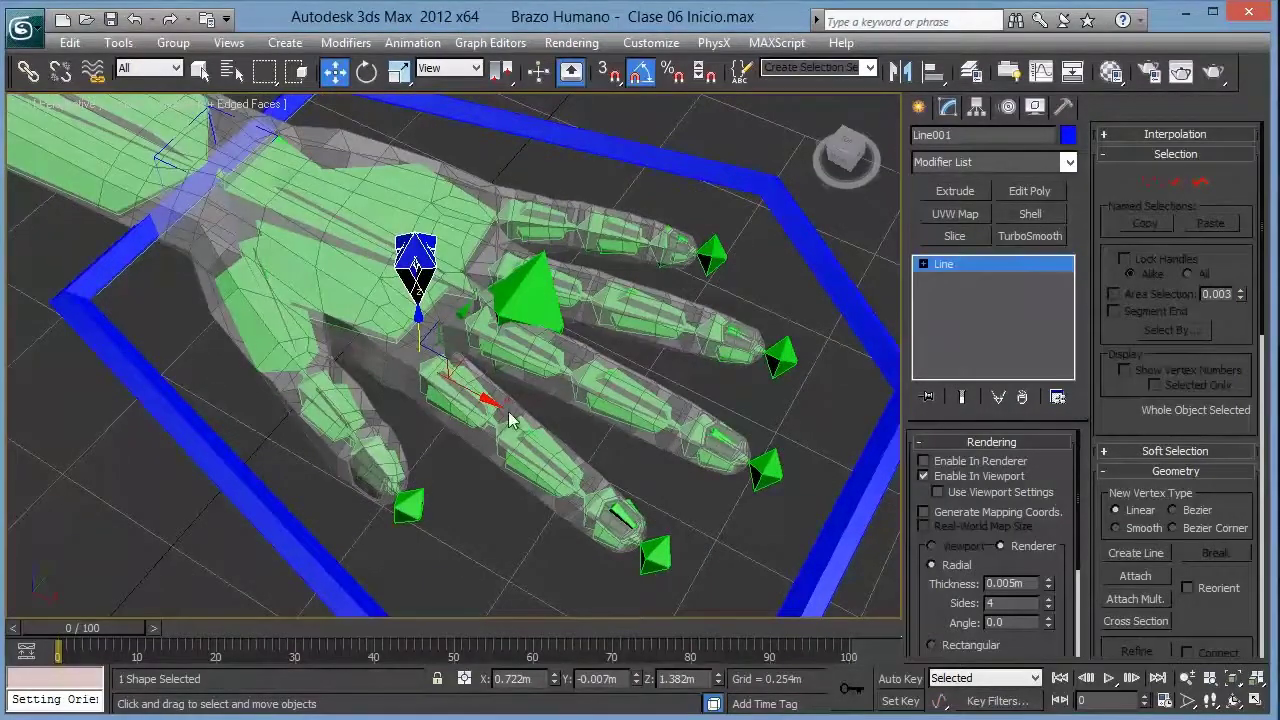
alt+middle_drag(443, 414, 429, 323)
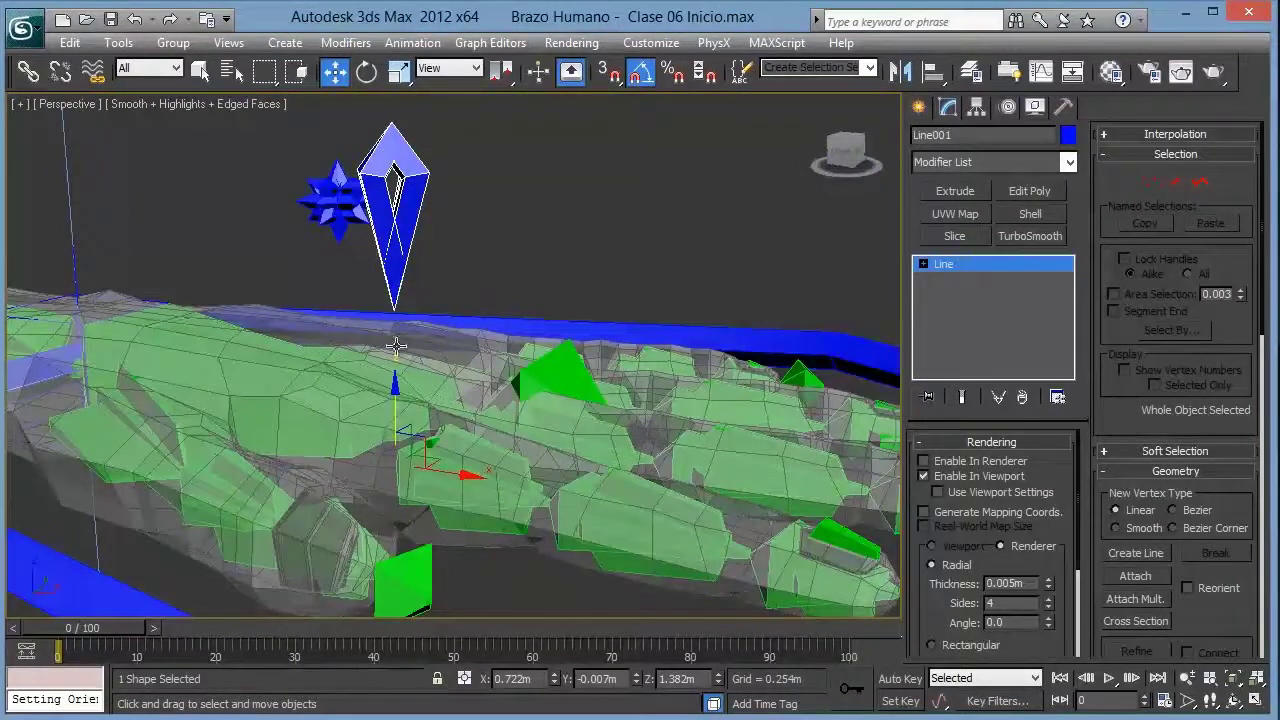
alt+middle_drag(396, 395, 413, 455)
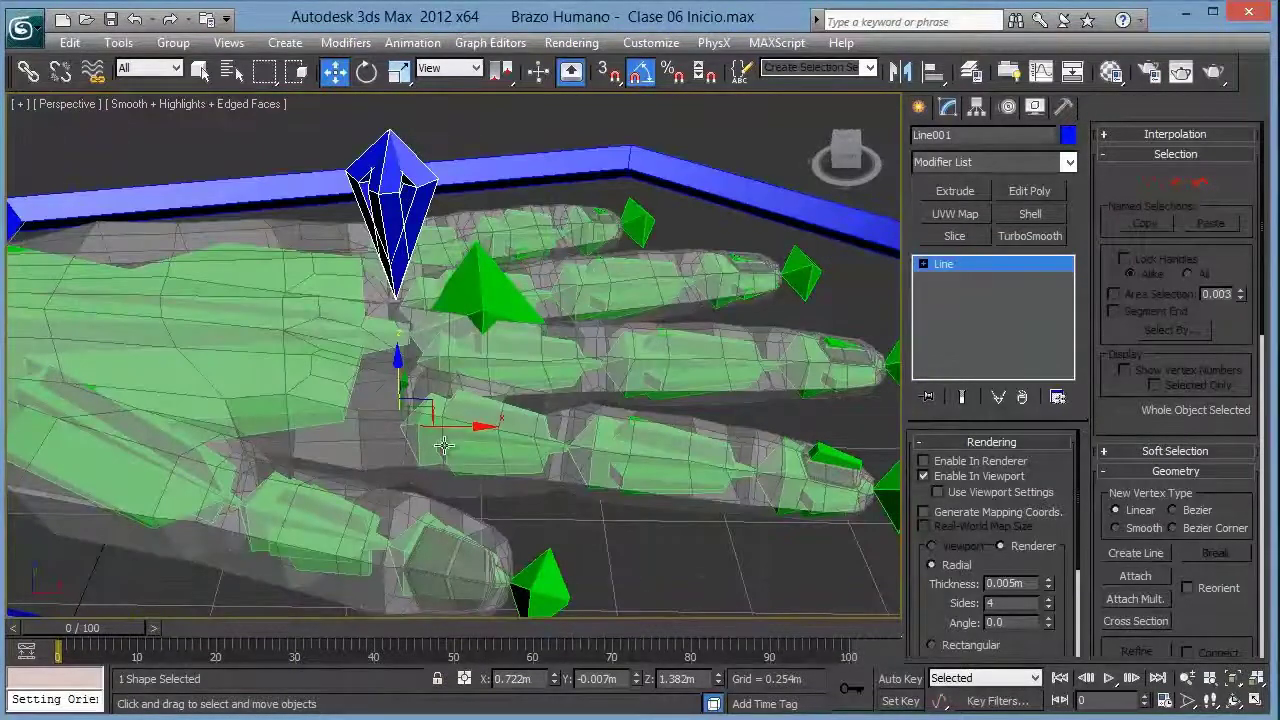
click(444, 446)
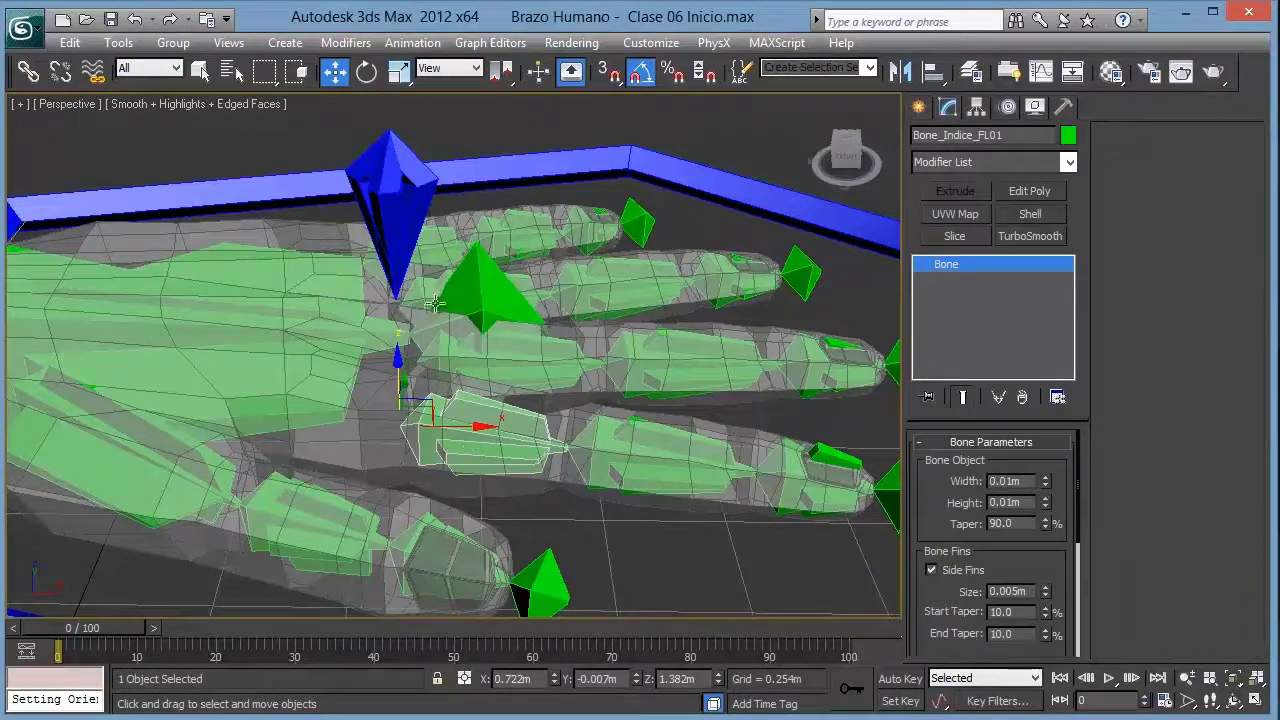
click(403, 215)
scroll(432, 222, down, 2)
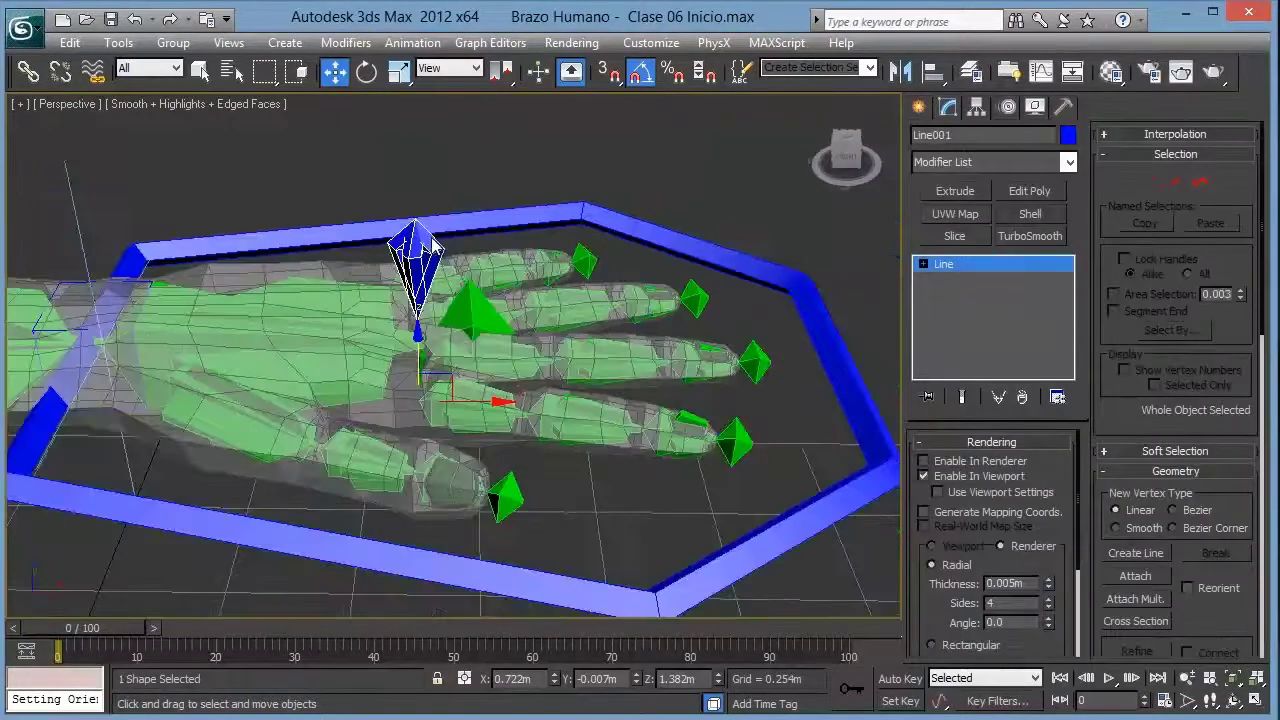
scroll(433, 255, down, 2)
alt+middle_drag(295, 356, 330, 300)
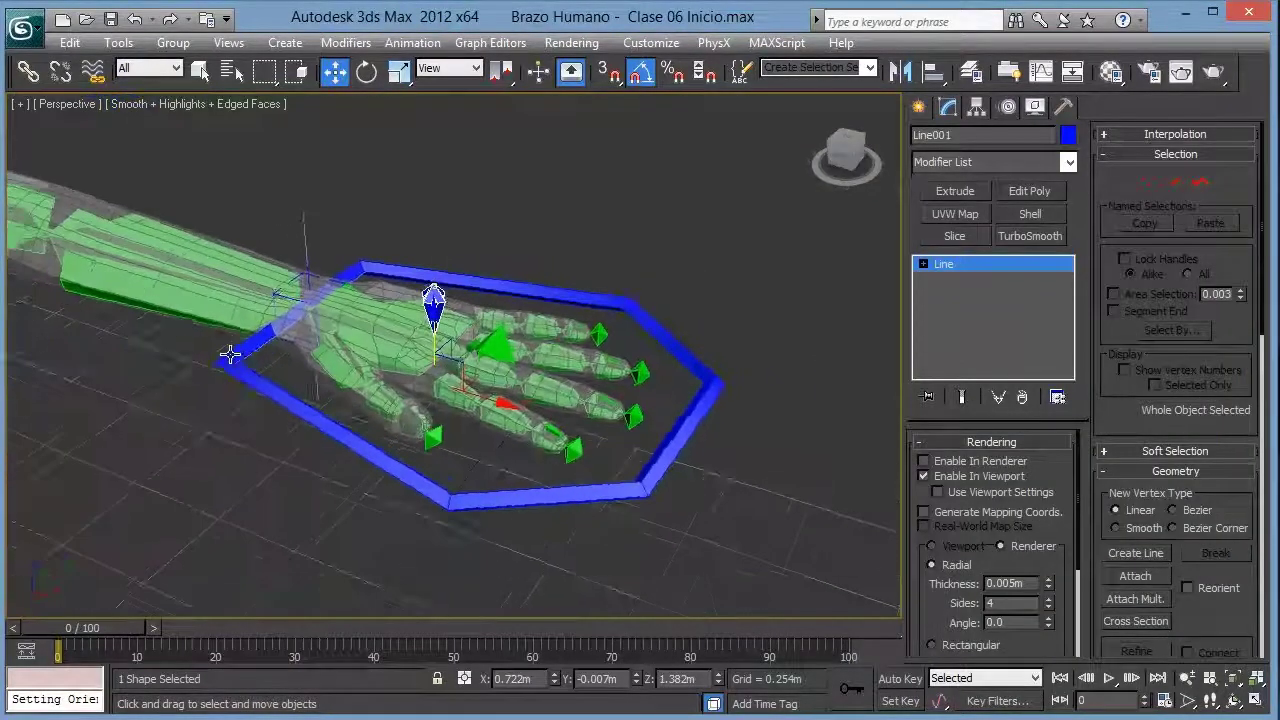
scroll(450, 300, up, 3)
click(502, 187)
scroll(505, 235, up, 2)
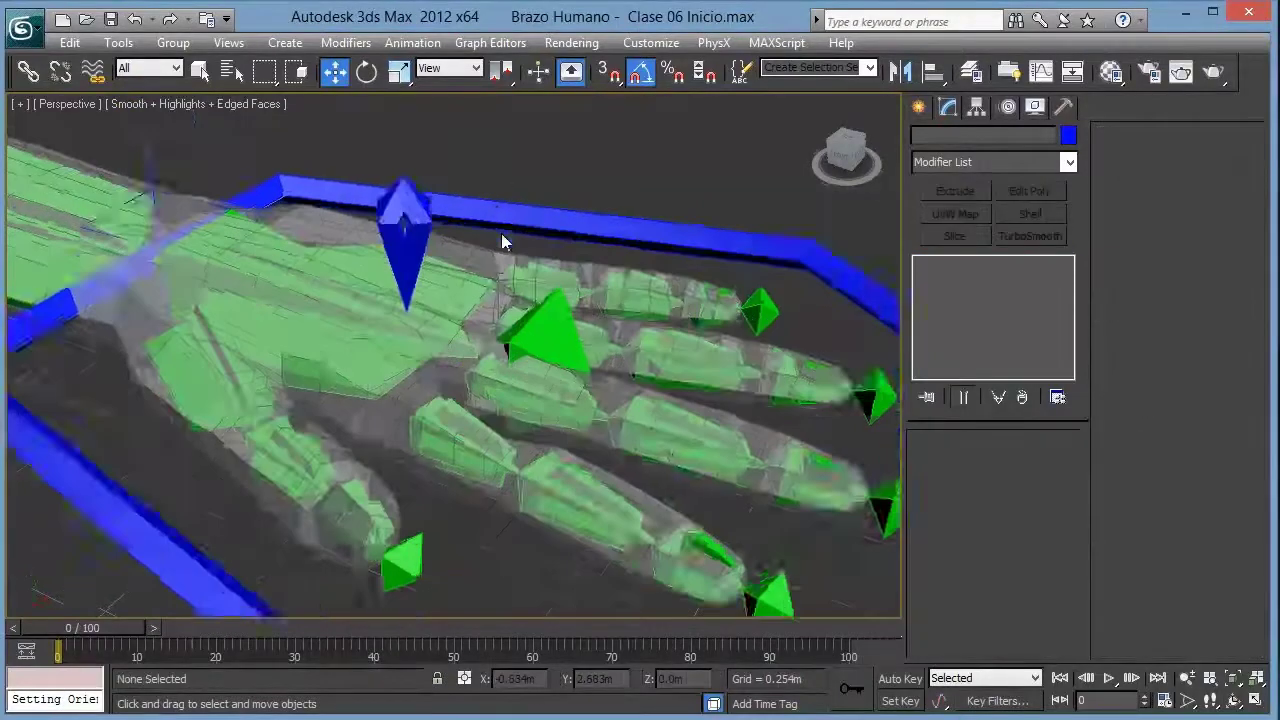
scroll(498, 245, up, 1)
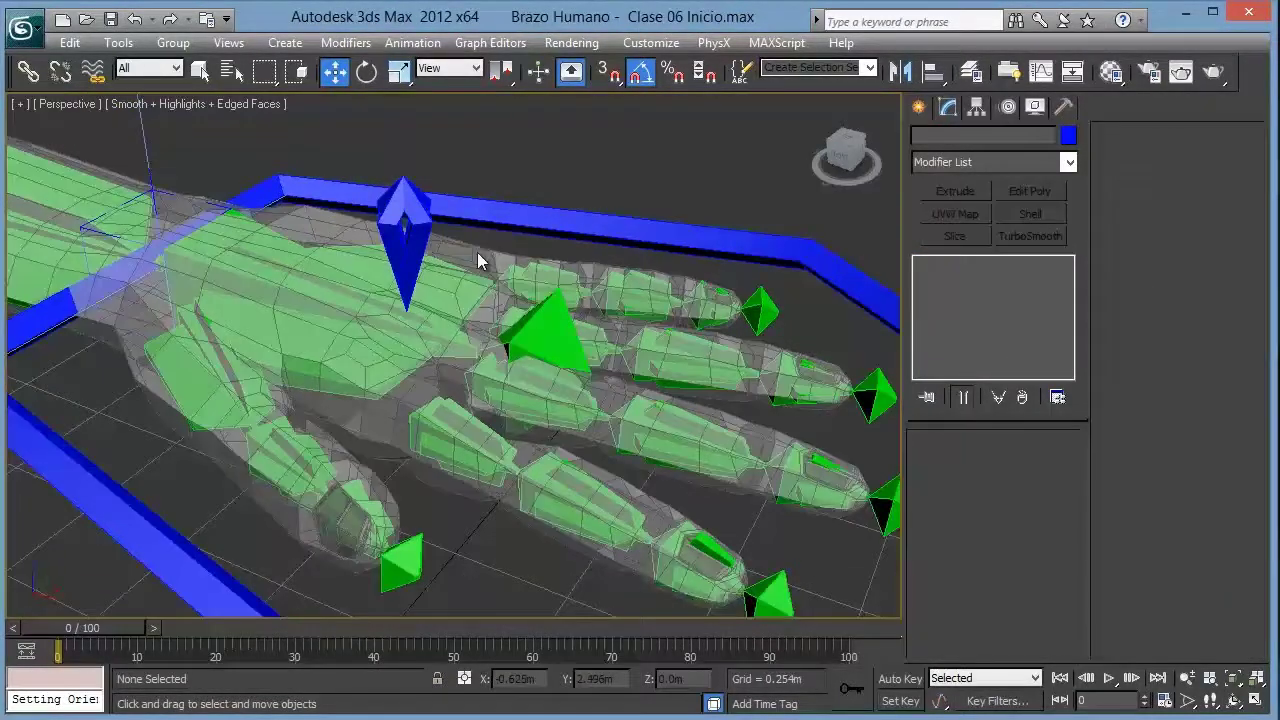
alt+middle_drag(502, 265, 474, 245)
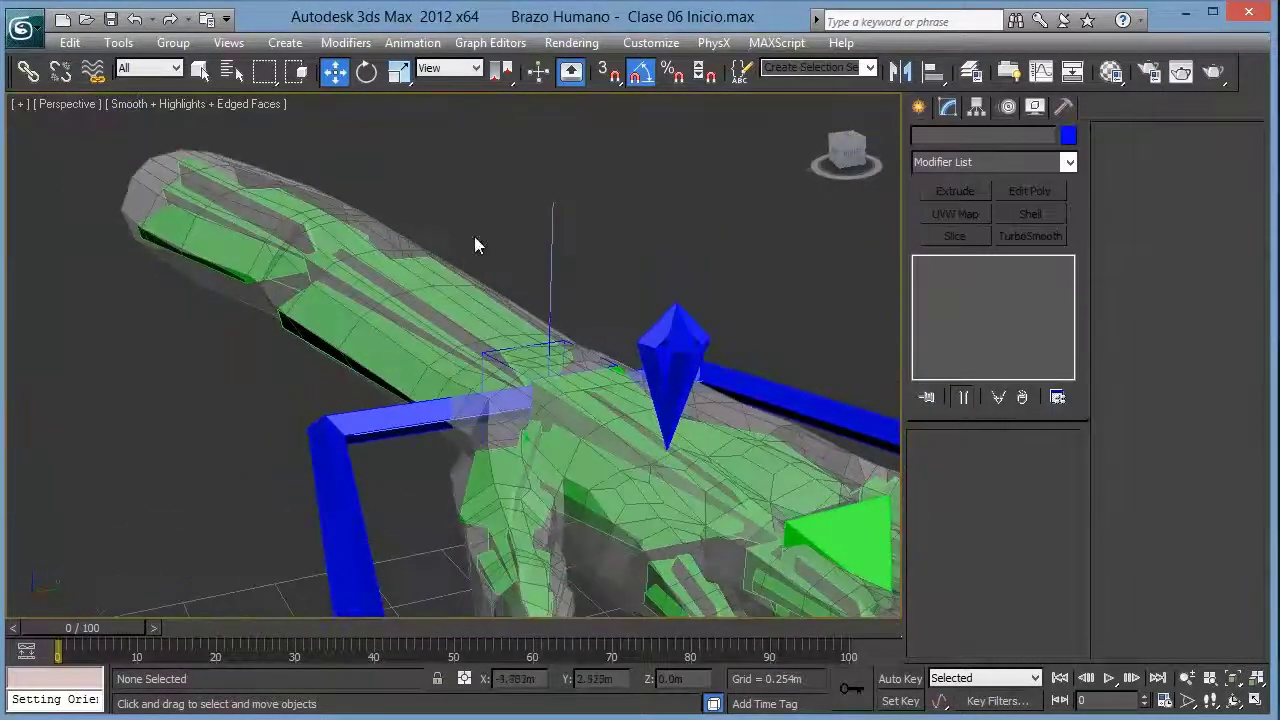
click(674, 336)
key(z)
mouse_move(602, 362)
alt+middle_down()
mouse_move(491, 314)
mouse_move(430, 316)
mouse_move(551, 334)
mouse_move(549, 289)
mouse_move(483, 346)
mouse_move(540, 385)
alt+middle_up()
scroll(533, 302, down, 3)
scroll(533, 302, down, 2)
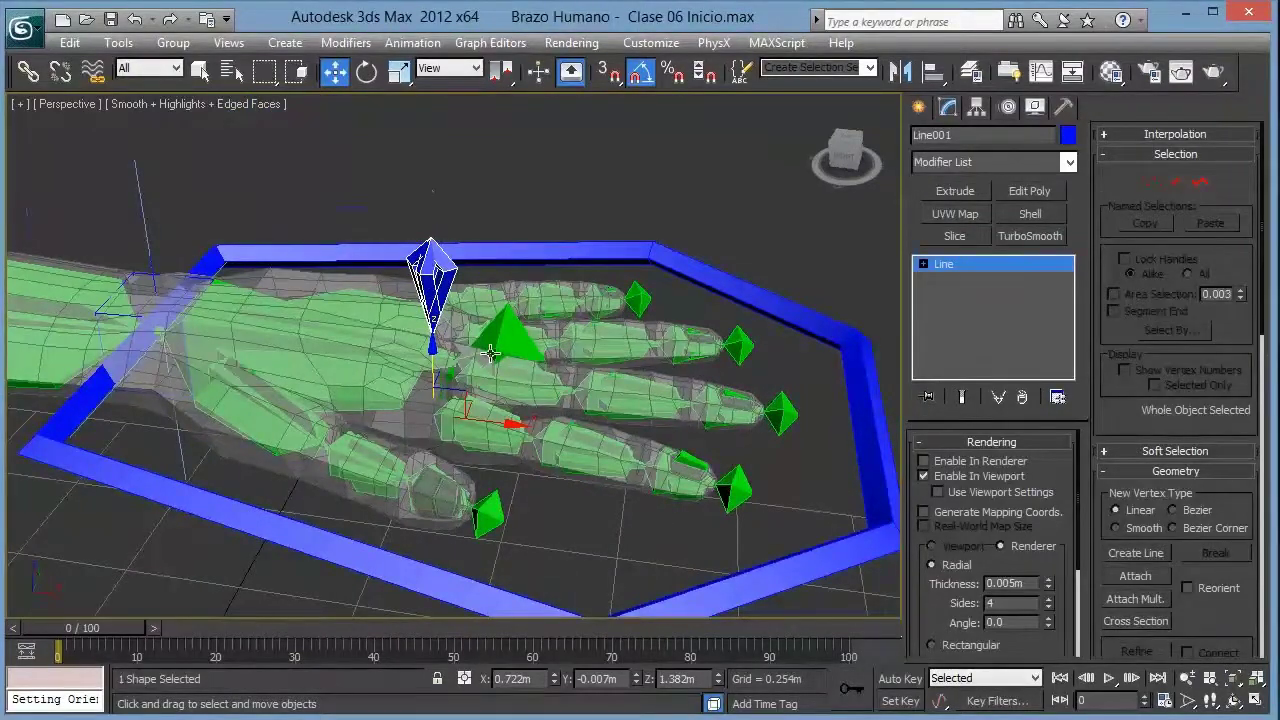
scroll(490, 352, up, 5)
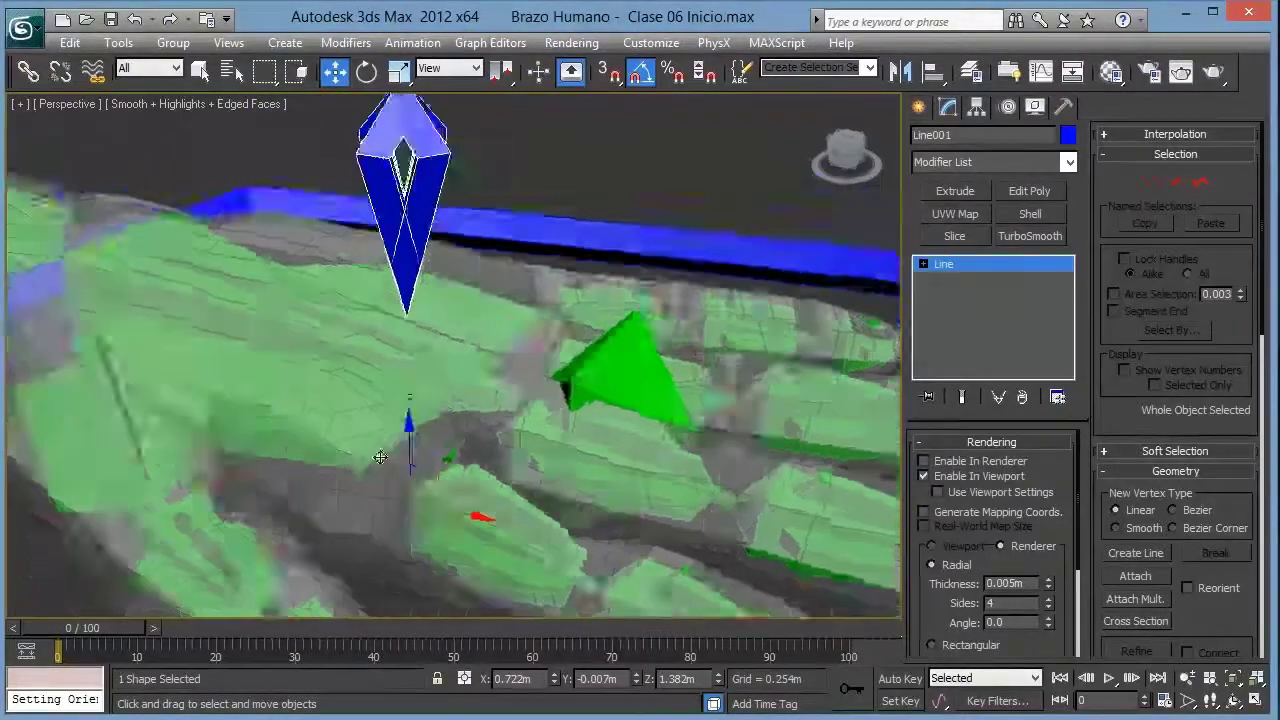
scroll(380, 457, up, 2)
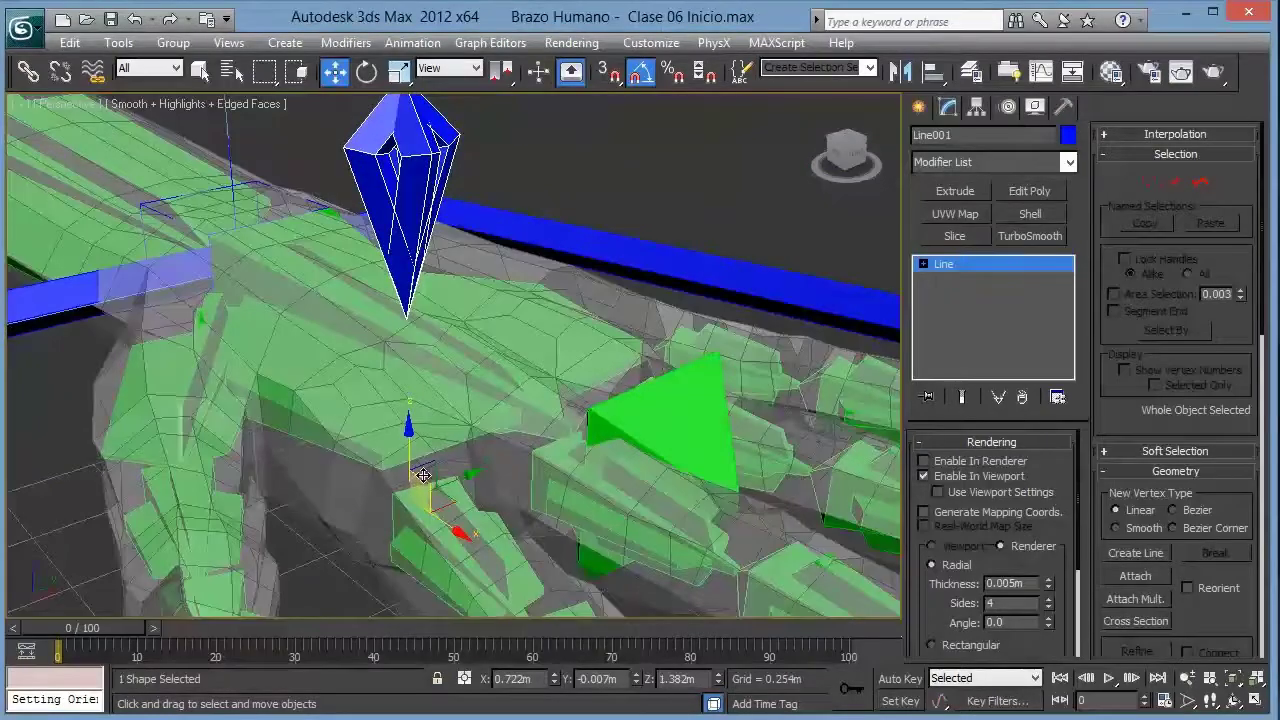
scroll(423, 475, down, 4)
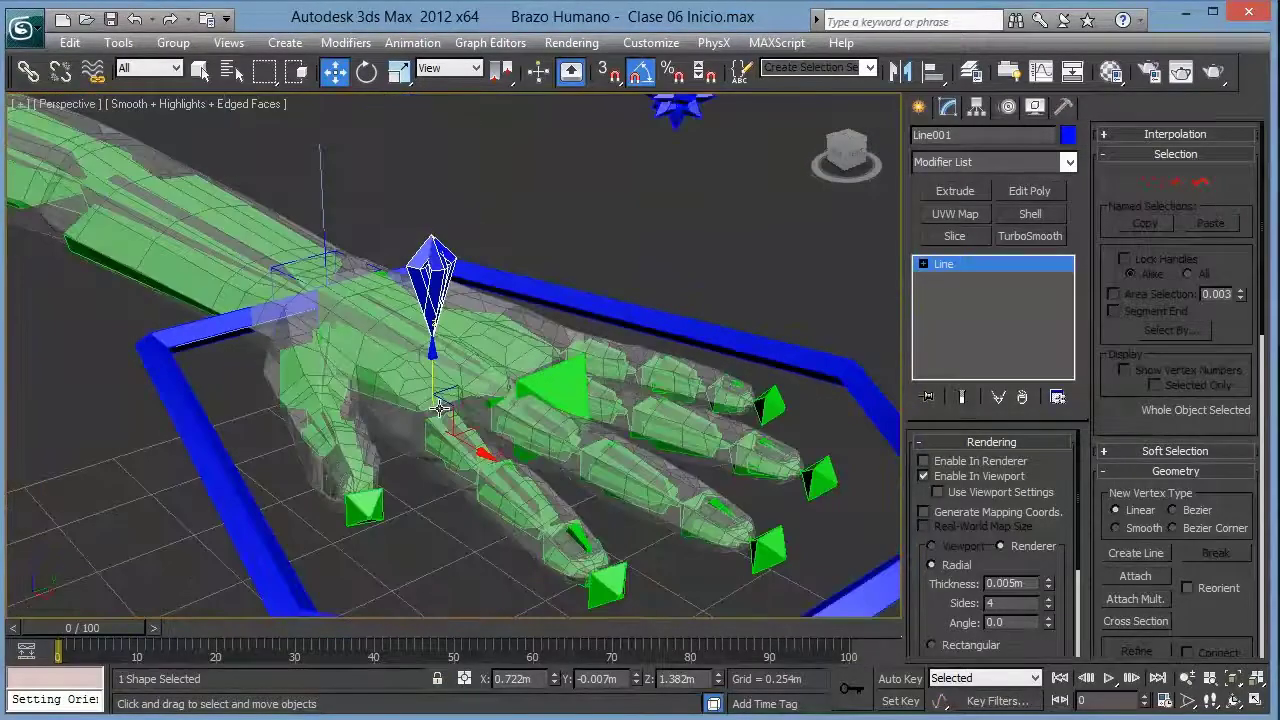
scroll(466, 399, up, 2)
mouse_move(466, 399)
alt+middle_down()
mouse_move(486, 449)
mouse_move(499, 408)
alt+middle_up()
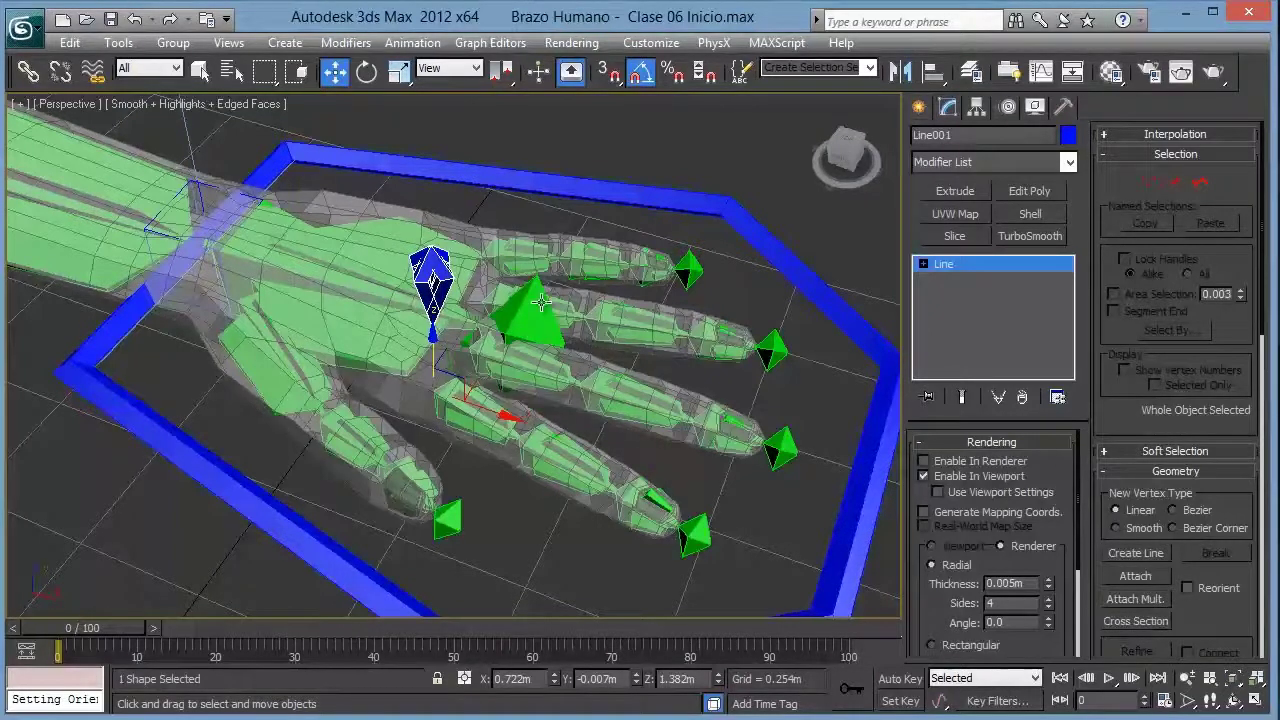
alt+middle_drag(553, 300, 533, 299)
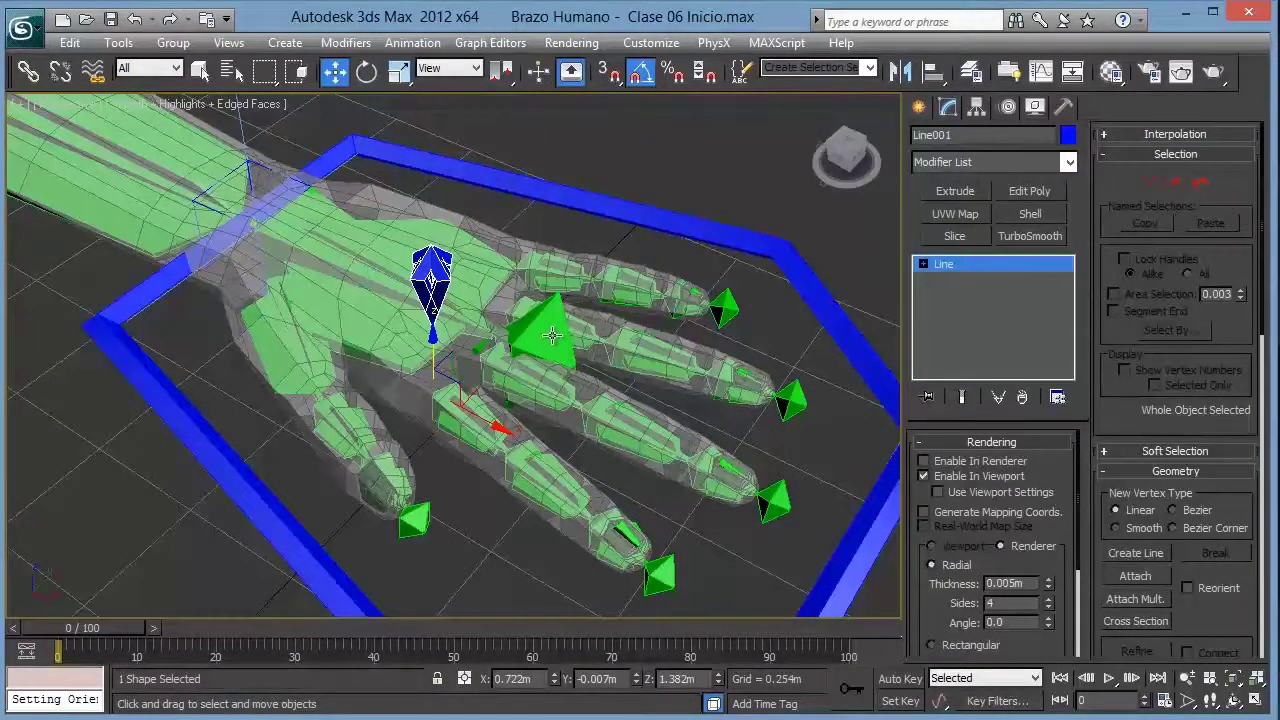
middle_drag(535, 257, 512, 243)
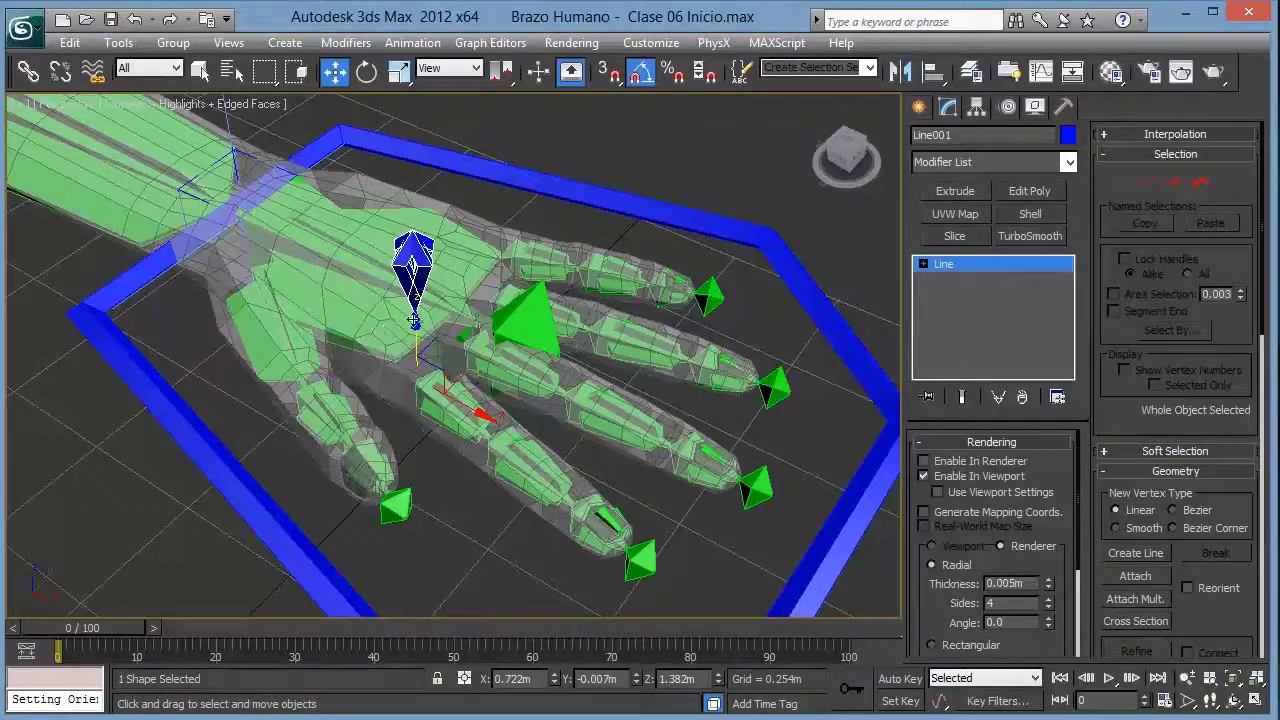
alt+middle_drag(550, 310, 466, 340)
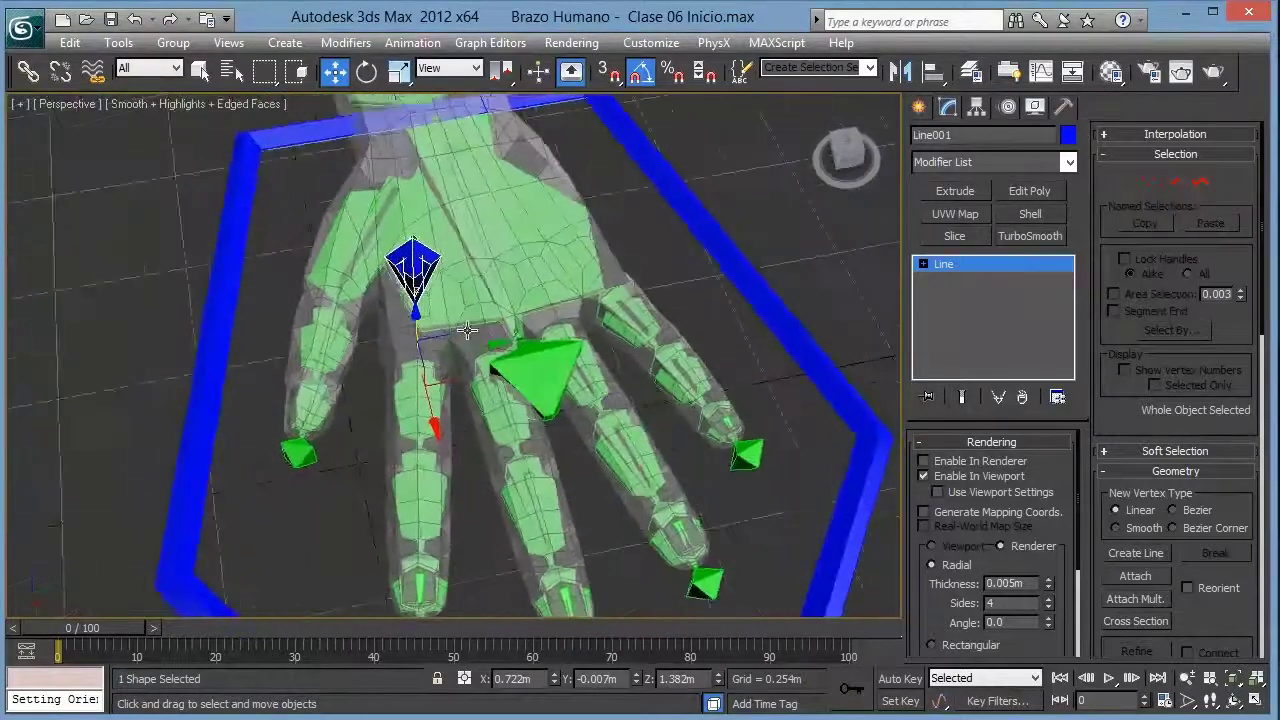
Step: Shift-drag the crystal along X to make 4 copies across the knuckles
shift+drag(466, 344, 557, 341)
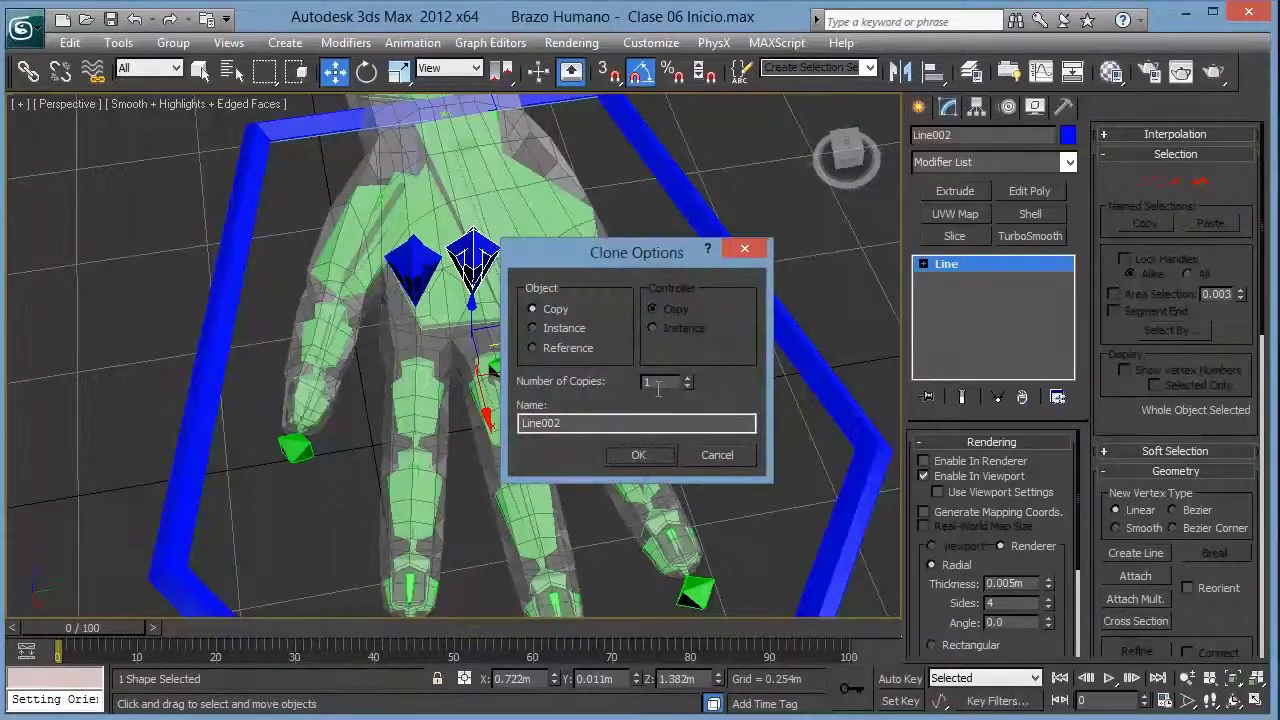
text(4)
click(638, 455)
alt+middle_drag(608, 452, 712, 283)
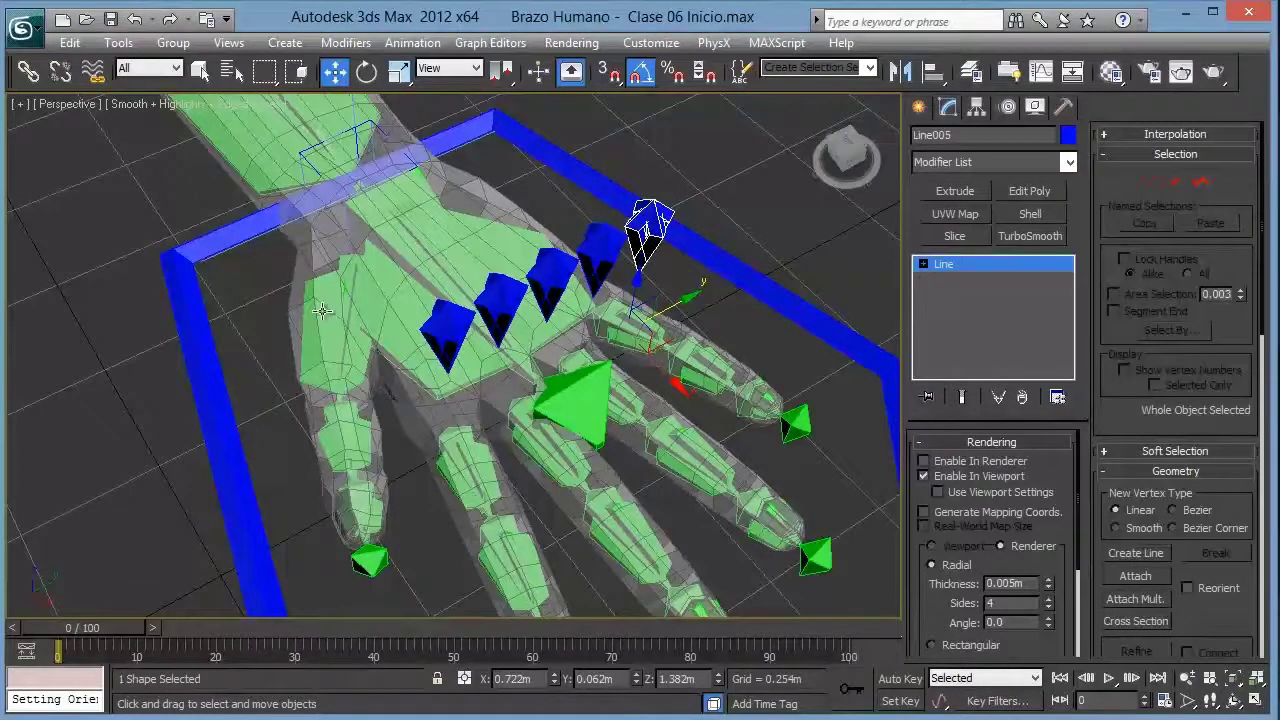
alt+middle_drag(630, 310, 575, 325)
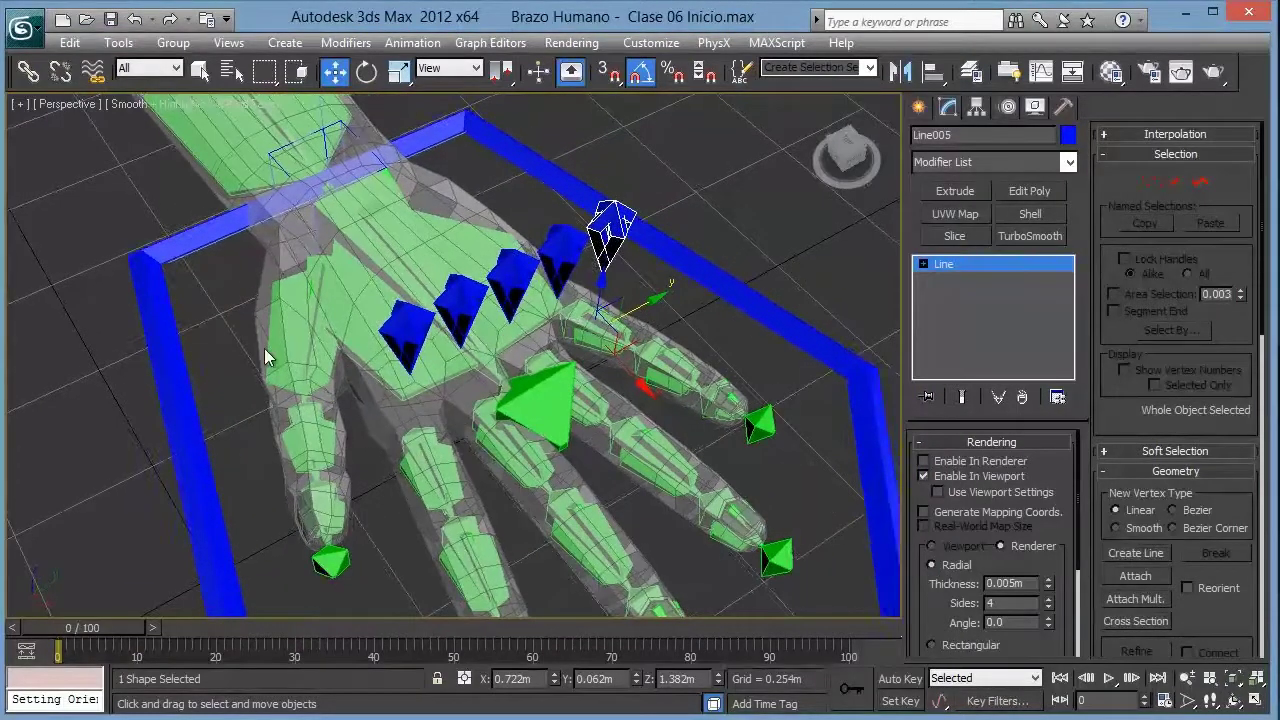
Step: Align the selected crystal and the next copy to finger base bones with Alt+A
key(alt+a)
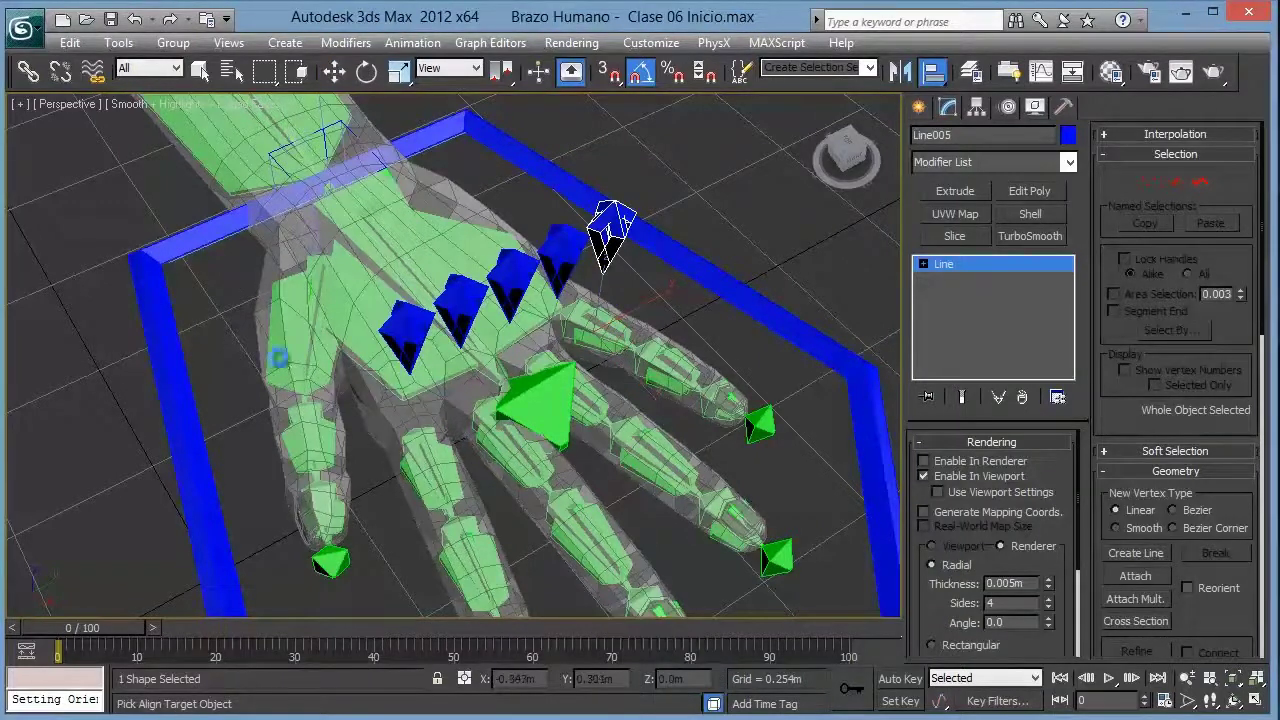
click(296, 362)
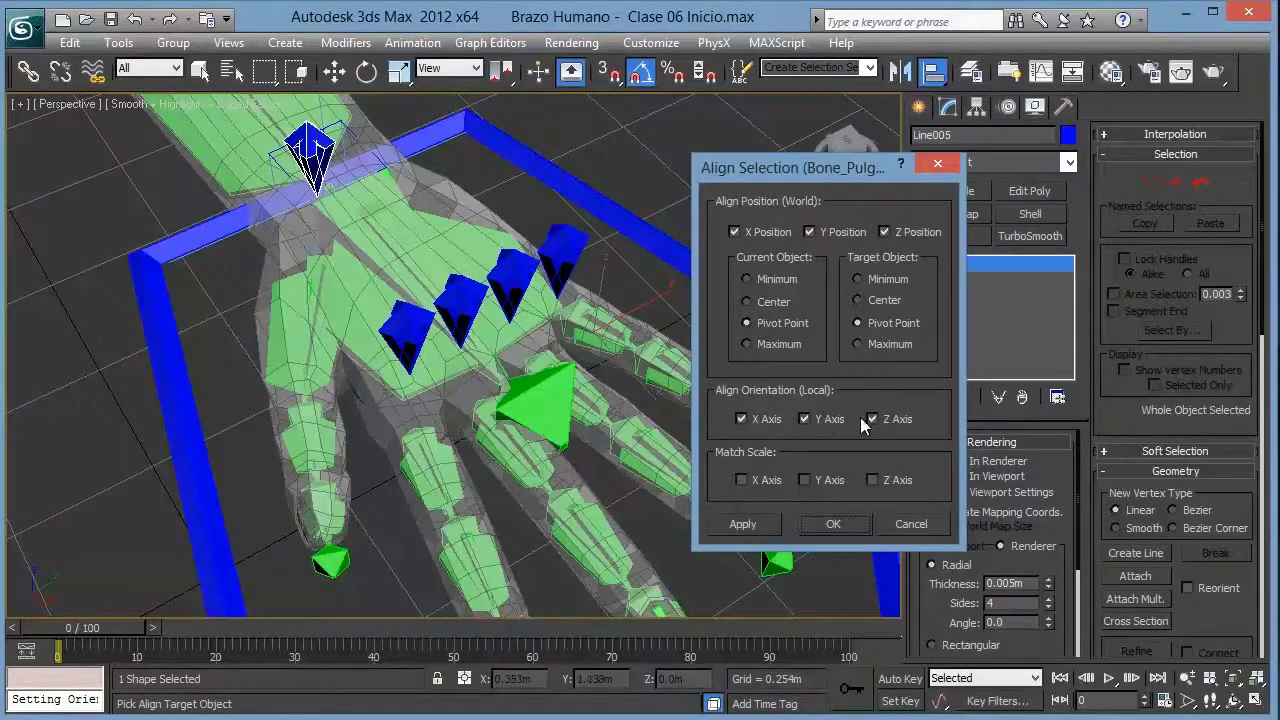
click(832, 525)
alt+middle_drag(604, 311, 463, 330)
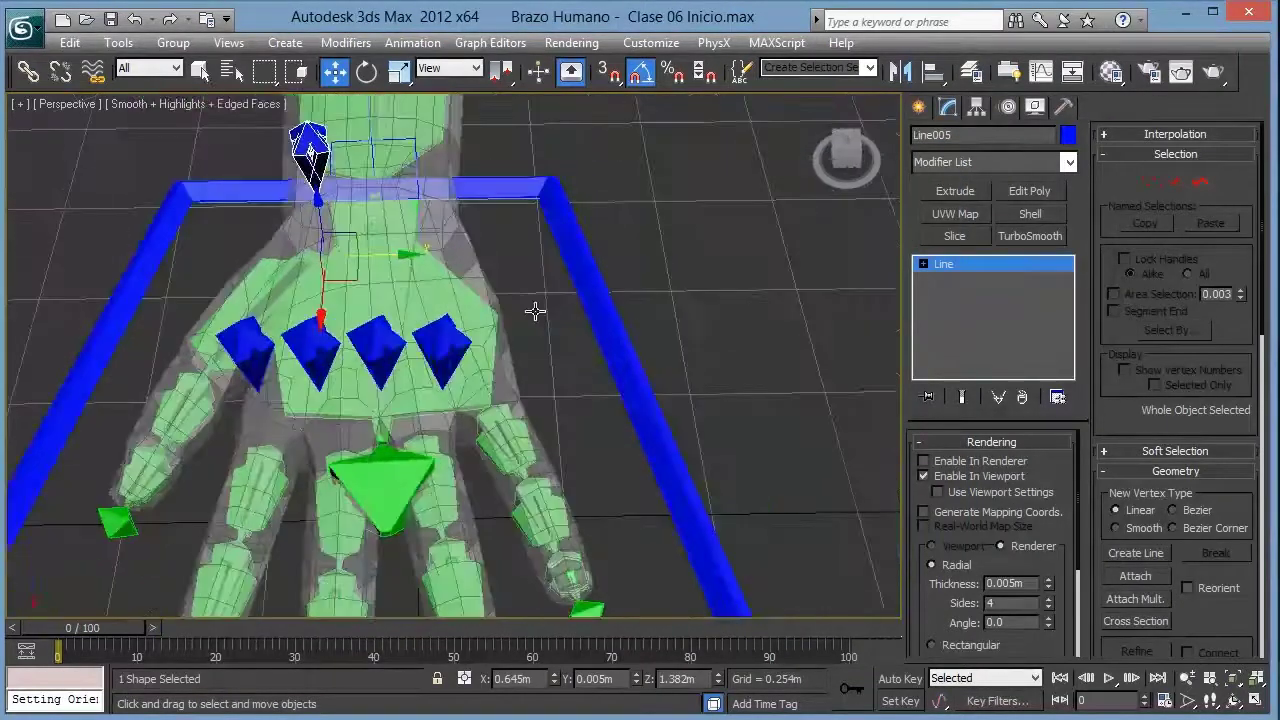
click(463, 327)
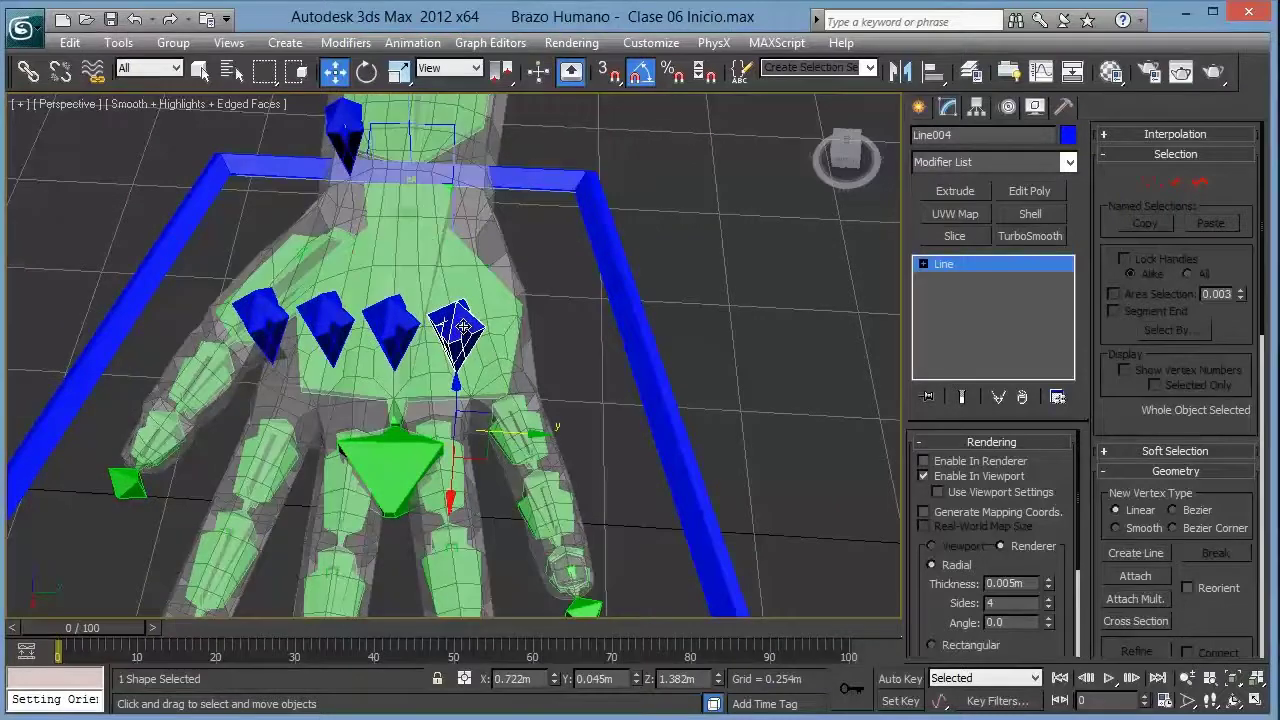
key(alt+a)
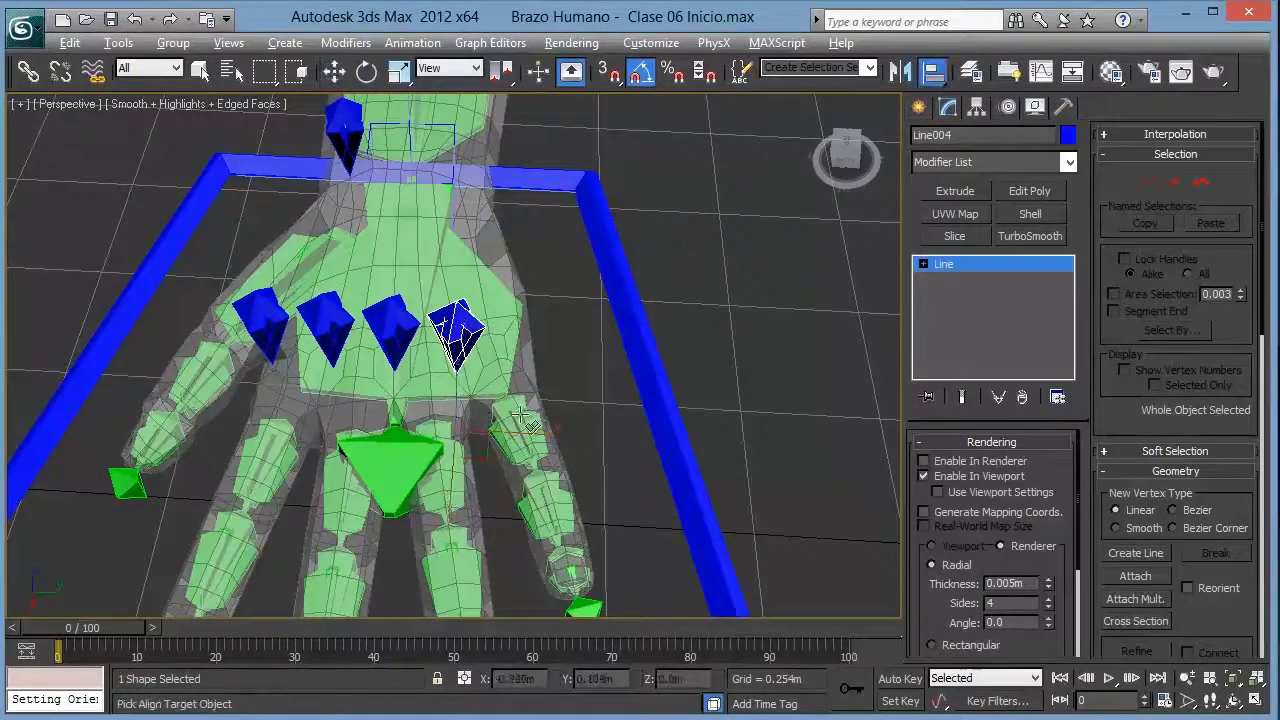
click(522, 442)
click(836, 524)
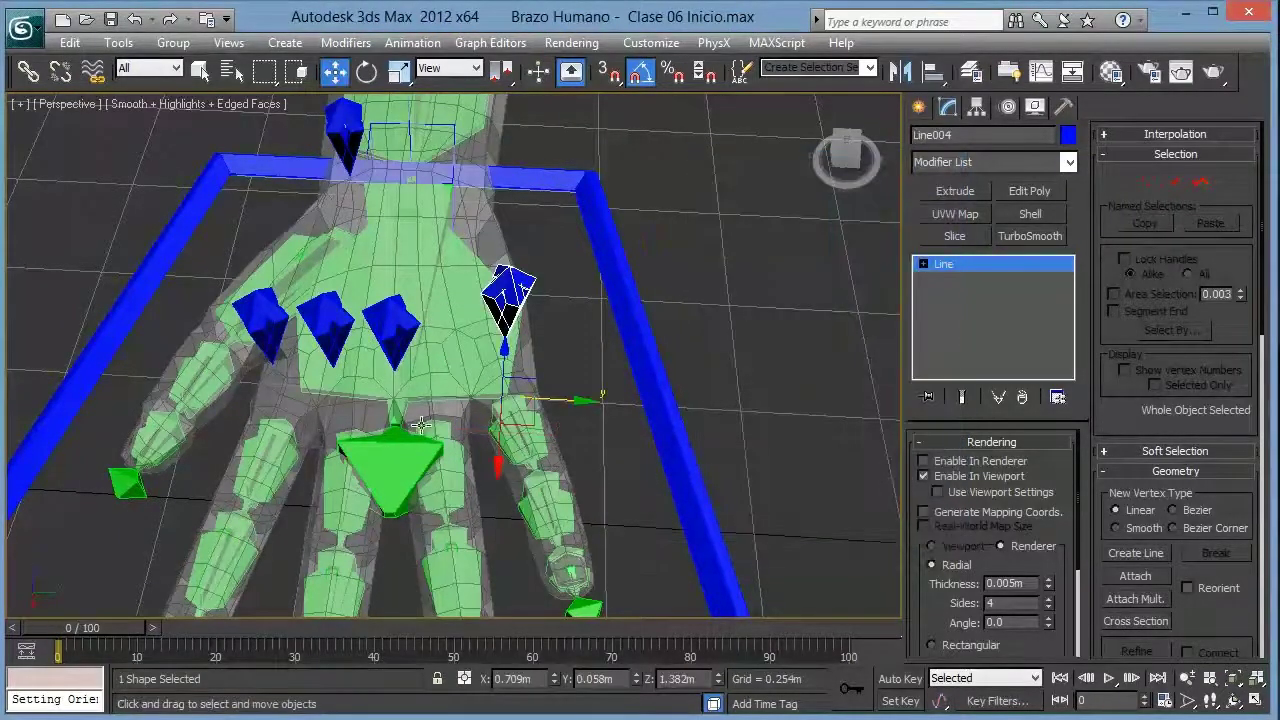
Step: Align crystal Line003 to the ring finger base bone Bone_Anular_FL01
key(w)
click(392, 325)
key(alt+q)
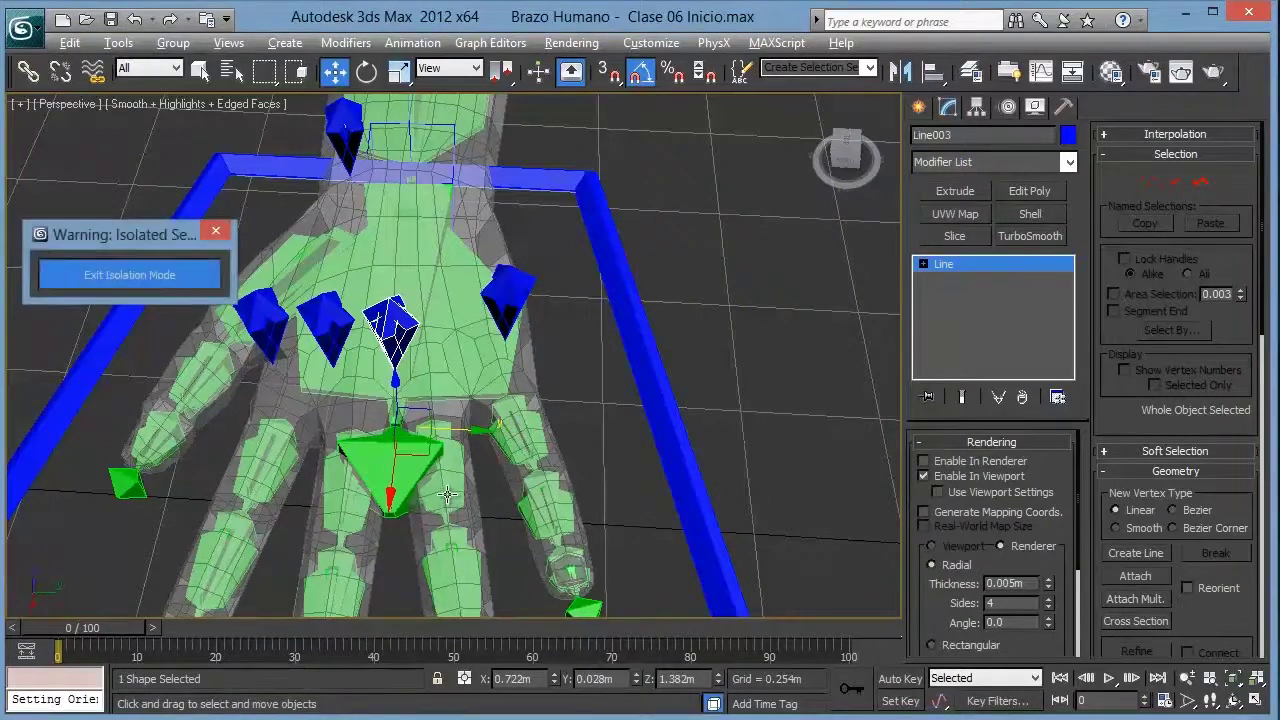
click(214, 230)
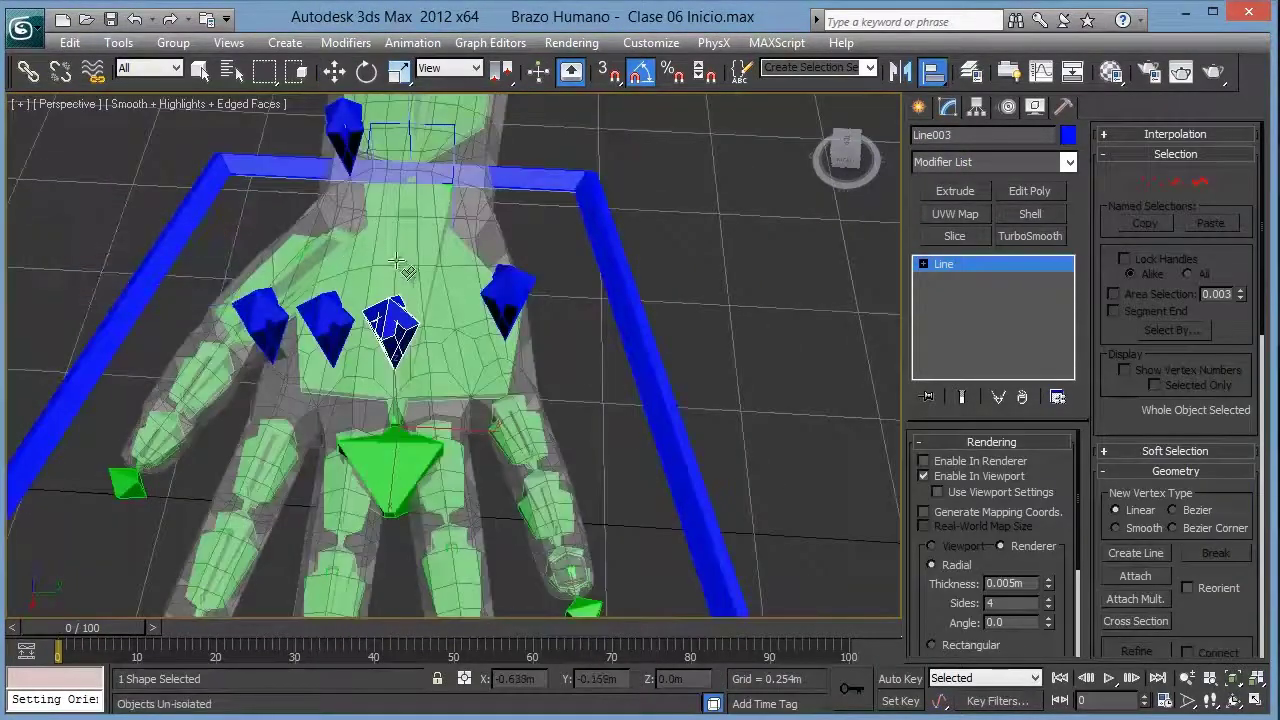
alt+middle_drag(445, 290, 452, 250)
key(w)
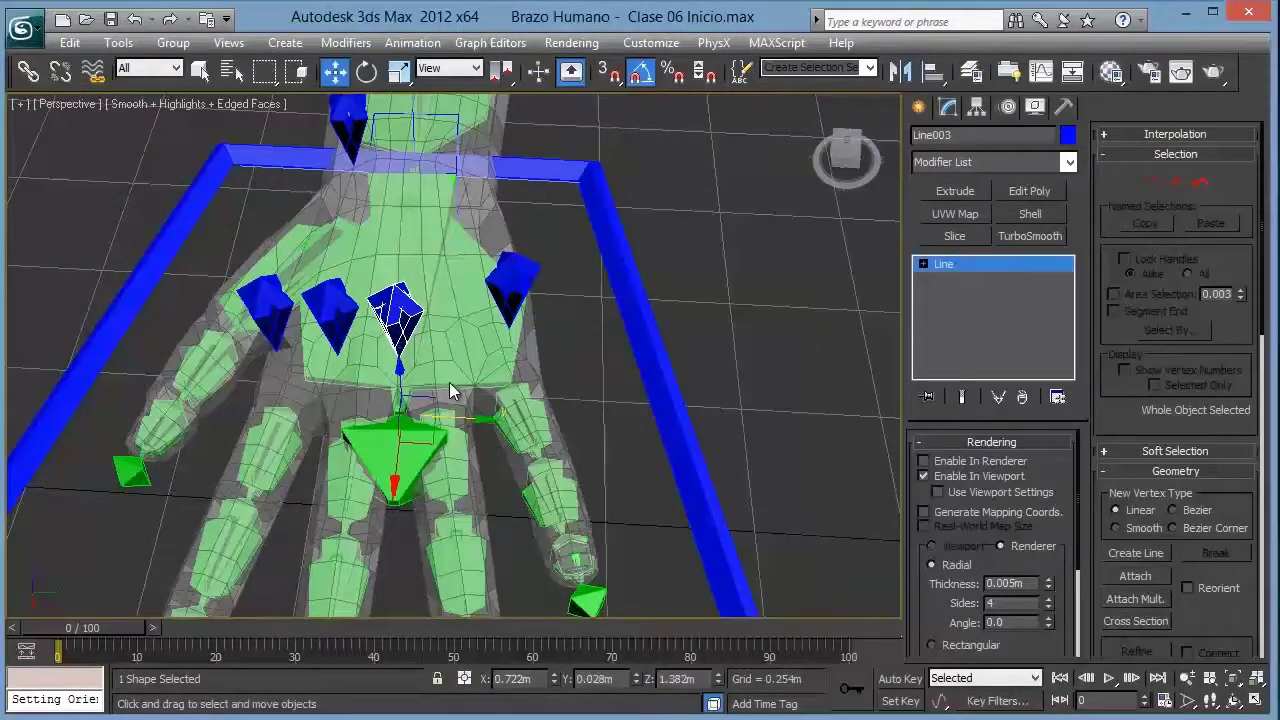
click(454, 486)
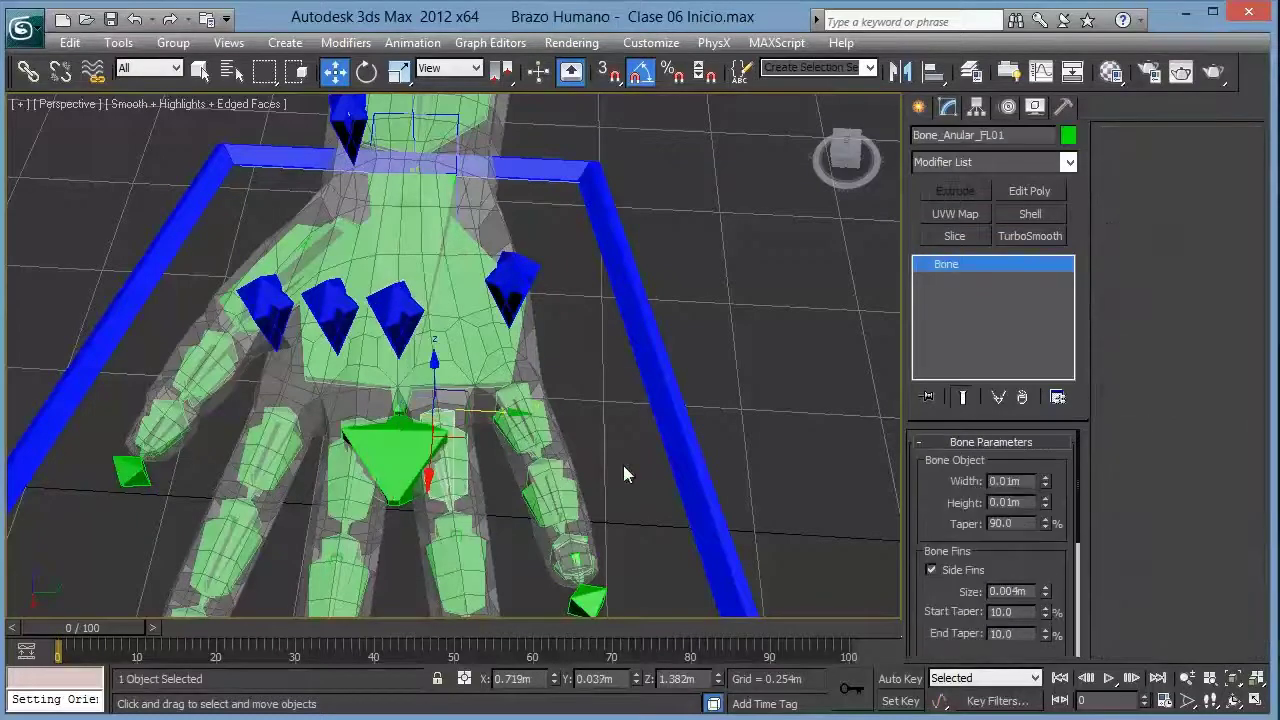
click(398, 320)
key(alt+a)
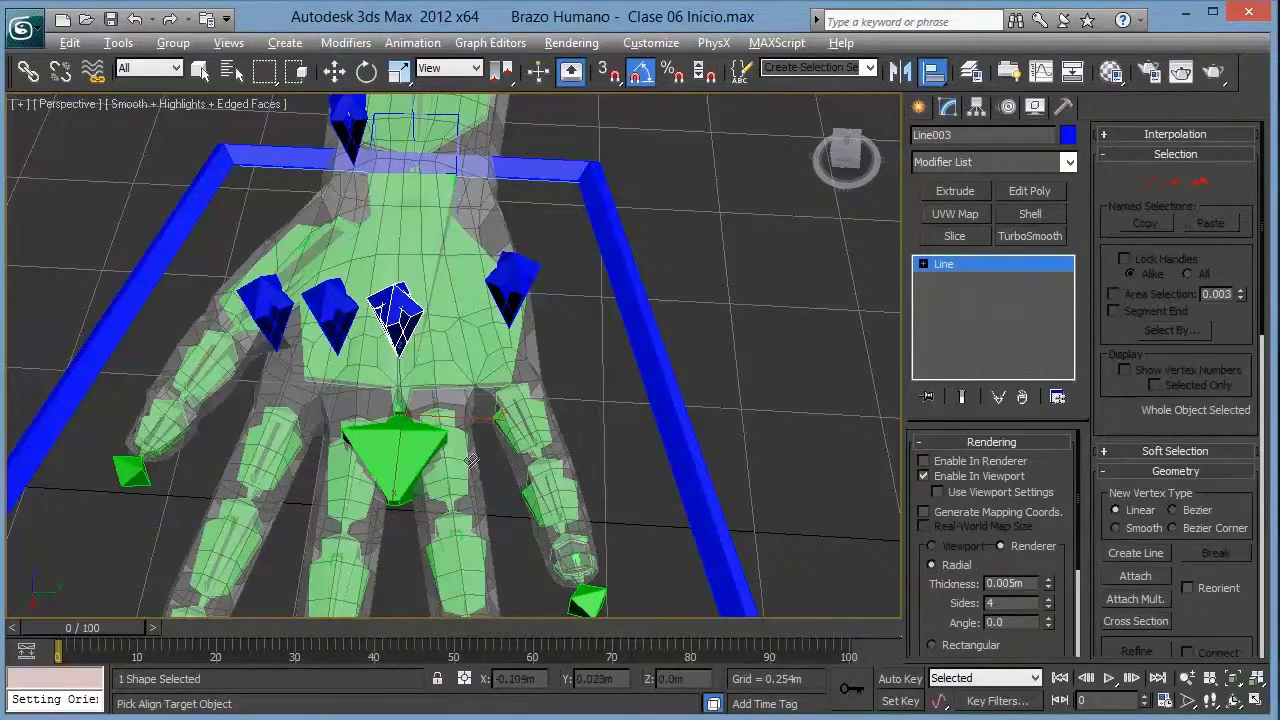
click(464, 470)
click(821, 524)
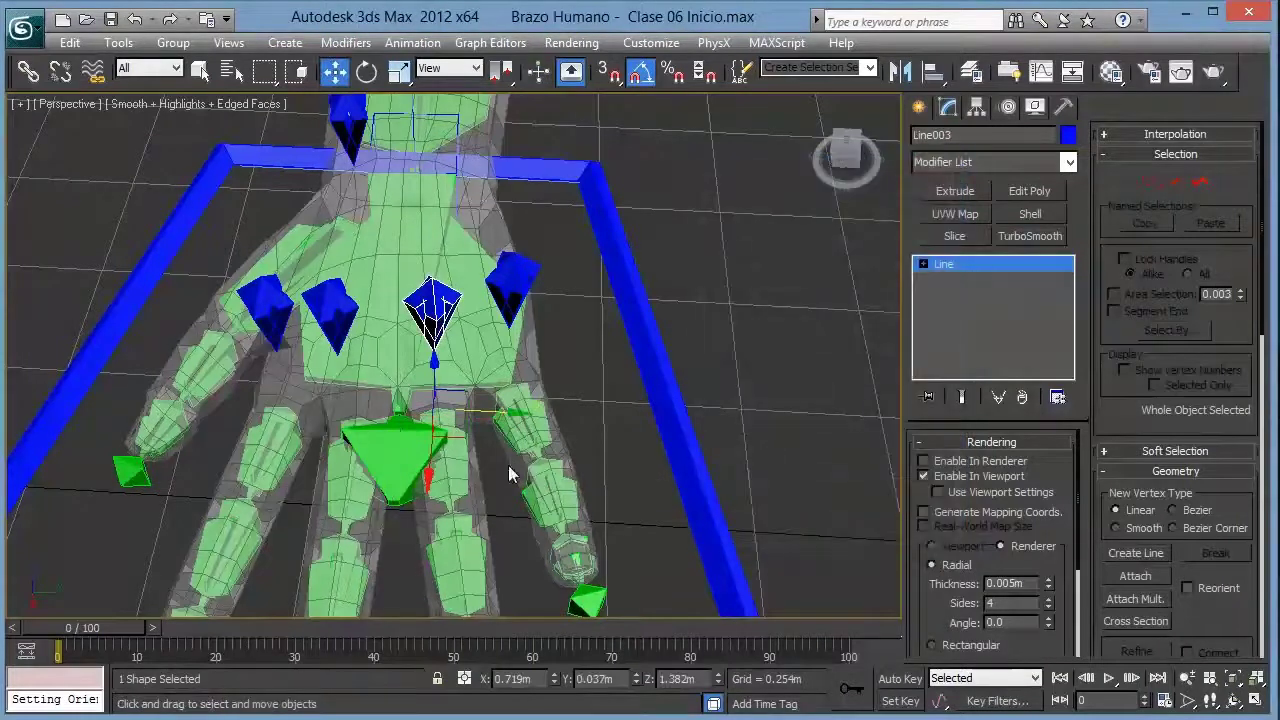
Step: Align crystal Line002 to its finger base bone and inspect the result
alt+middle_drag(514, 475, 556, 388)
click(367, 300)
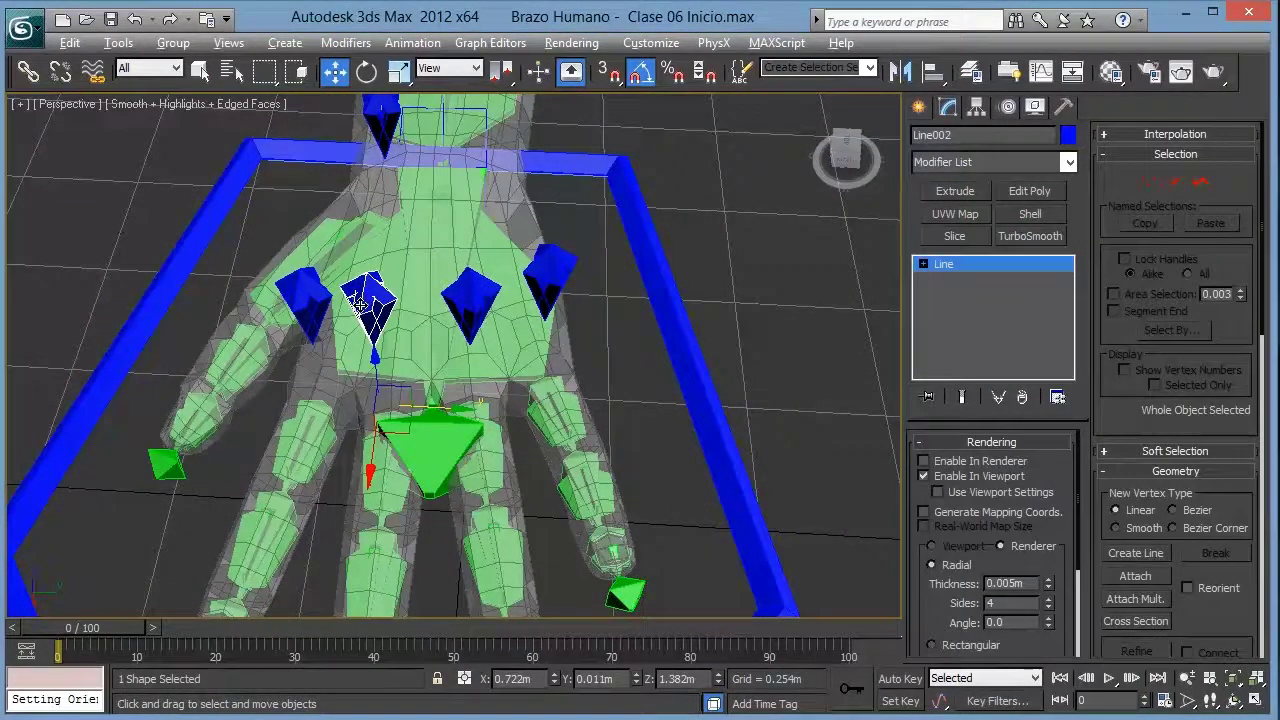
key(alt+a)
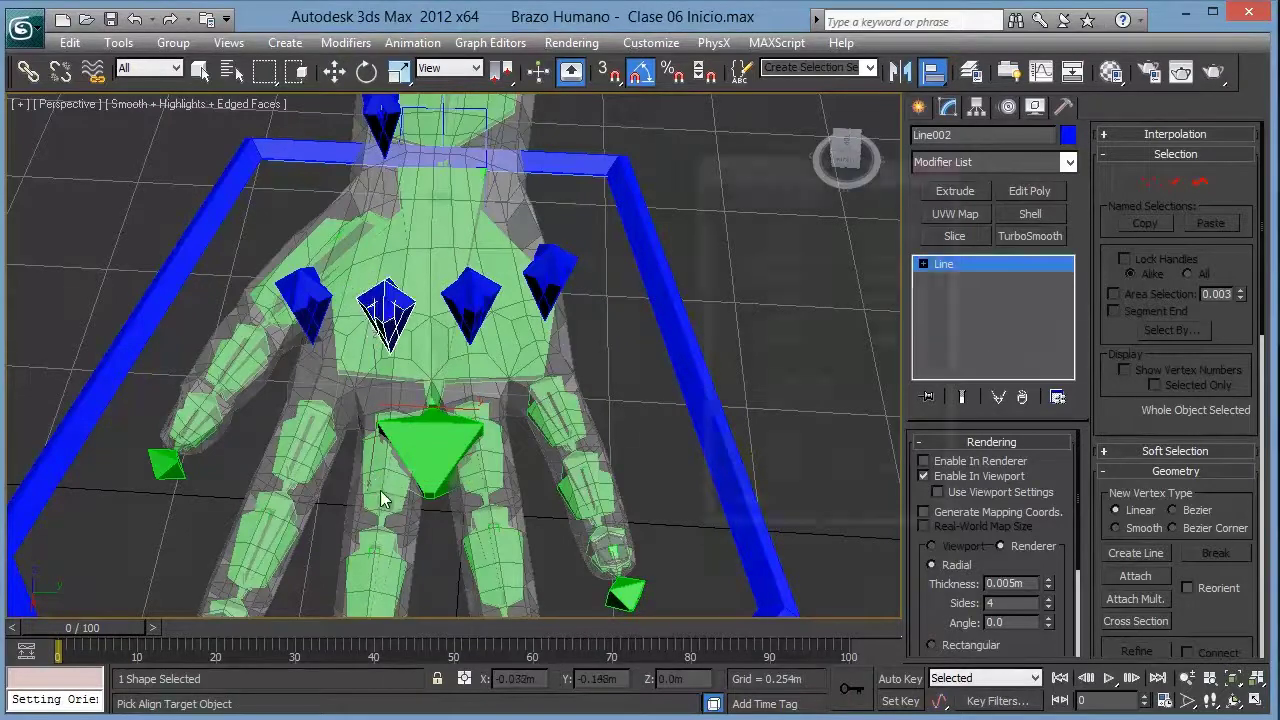
click(381, 497)
click(836, 523)
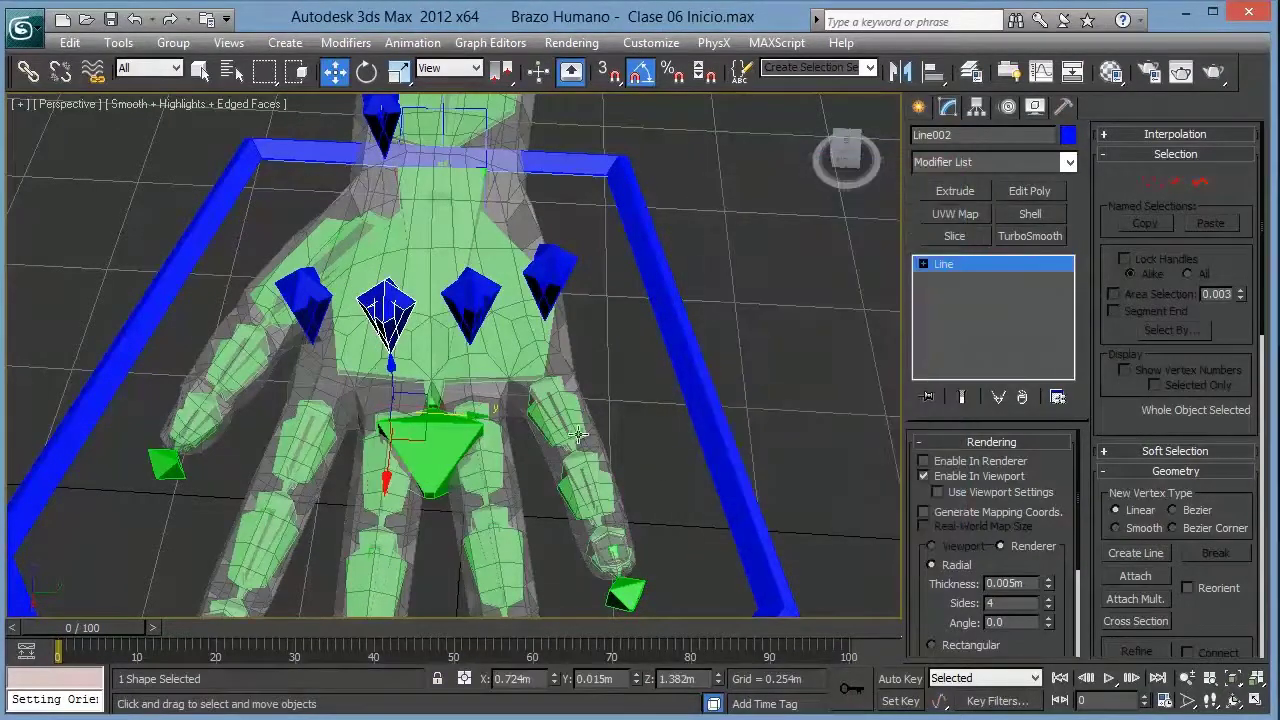
mouse_move(836, 523)
alt+middle_down()
mouse_move(499, 384)
mouse_move(385, 370)
mouse_move(657, 370)
alt+middle_up()
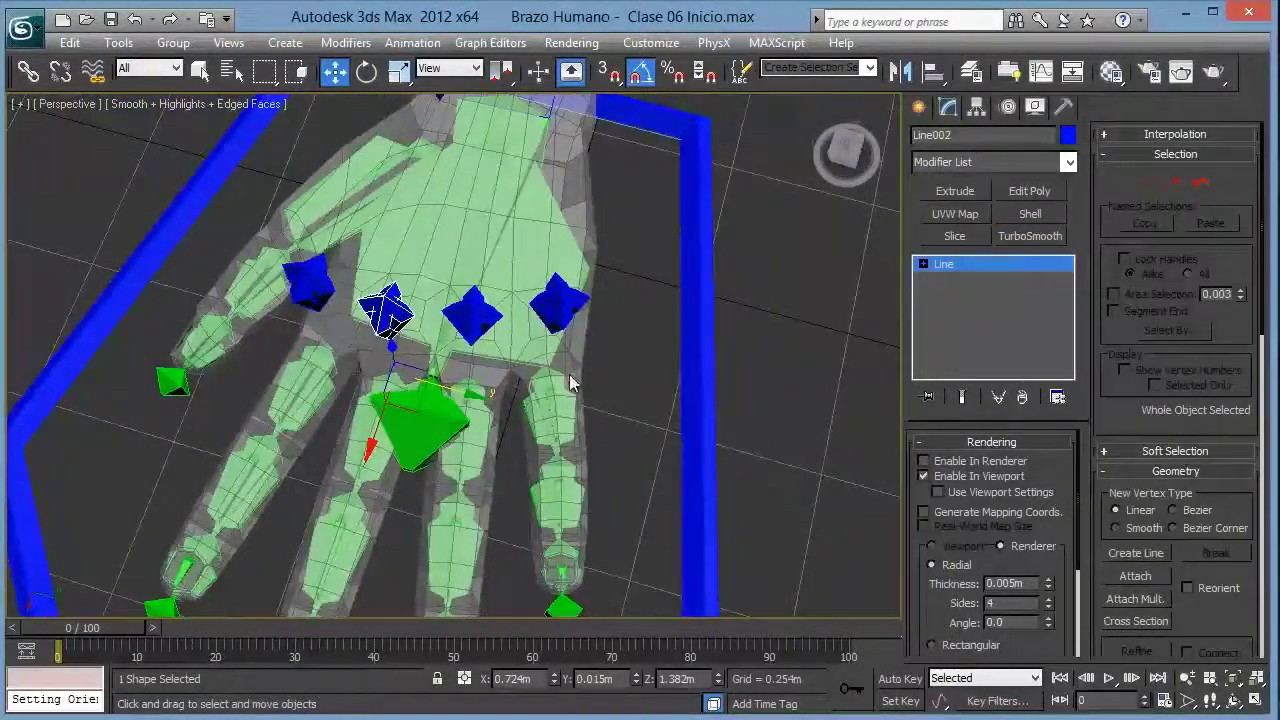
Step: Set Rotate to Local coordinates, test-rotate Line001 to 30°, then cancel to keep it upright
alt+middle_drag(580, 398, 543, 347)
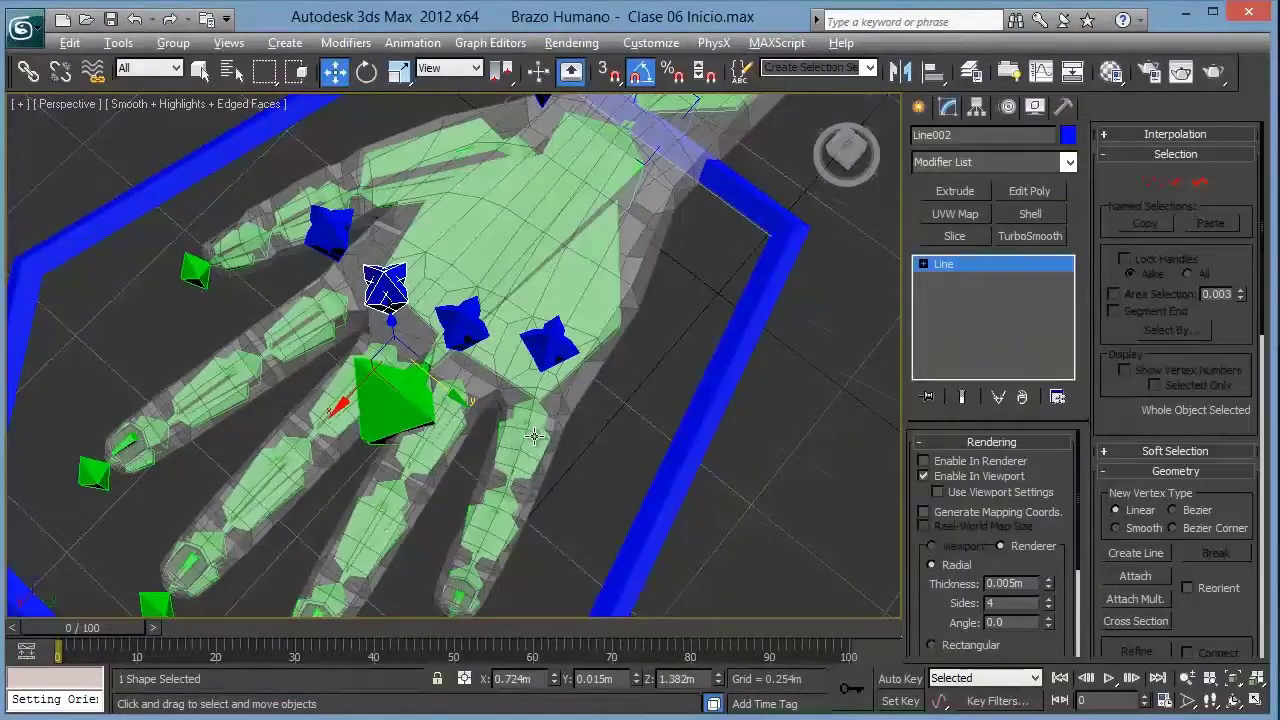
mouse_move(530, 440)
alt+middle_down()
mouse_move(586, 334)
mouse_move(663, 294)
mouse_move(764, 303)
mouse_move(532, 339)
alt+middle_up()
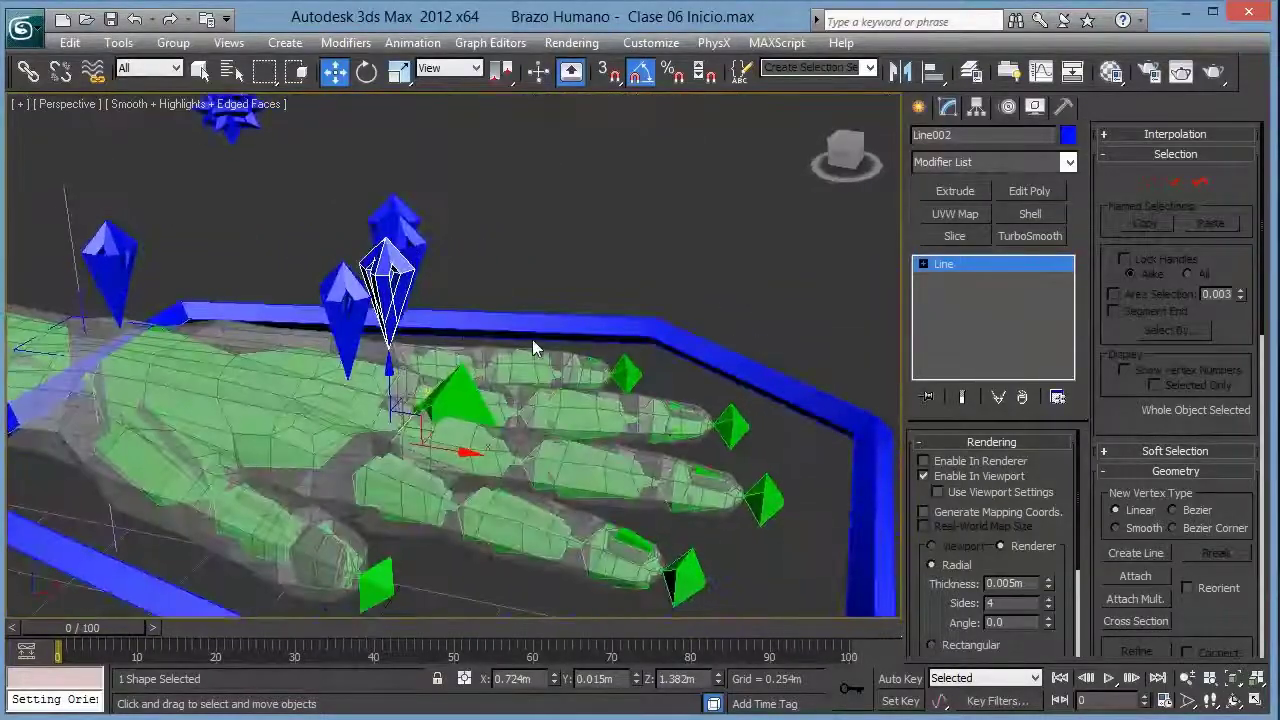
click(360, 298)
key(e)
alt+middle_drag(390, 477, 365, 493)
click(432, 78)
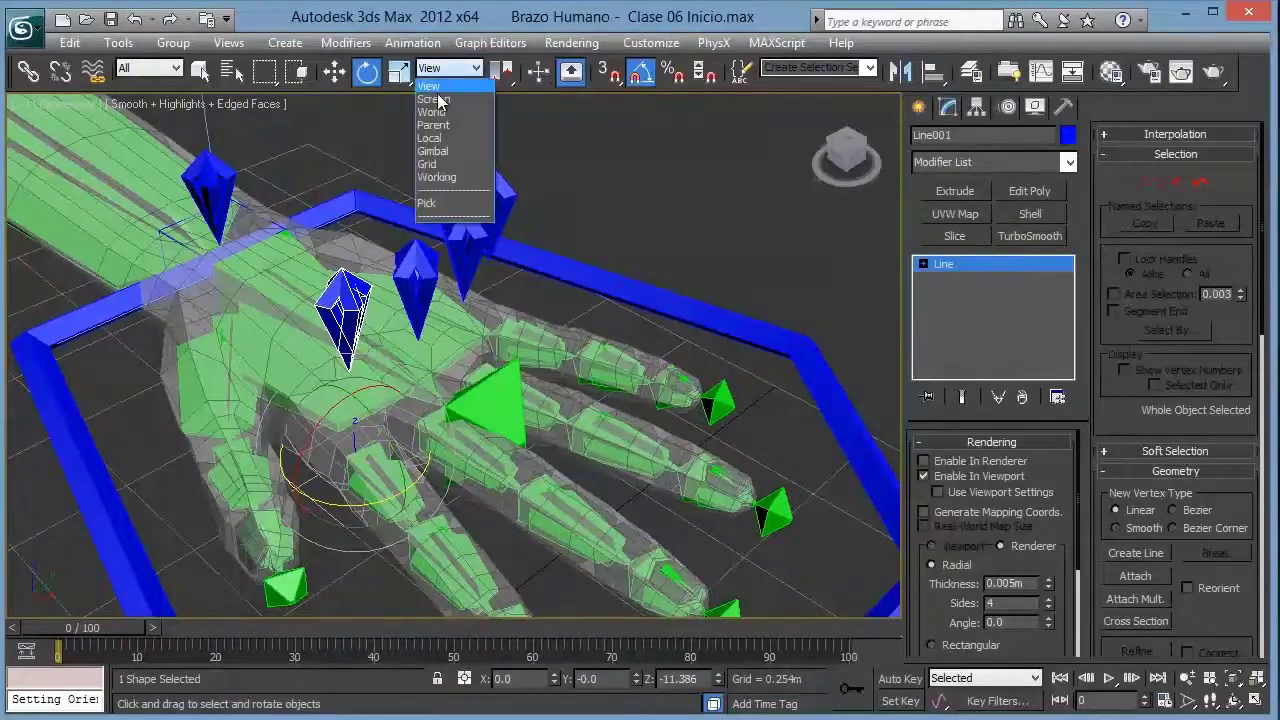
click(445, 147)
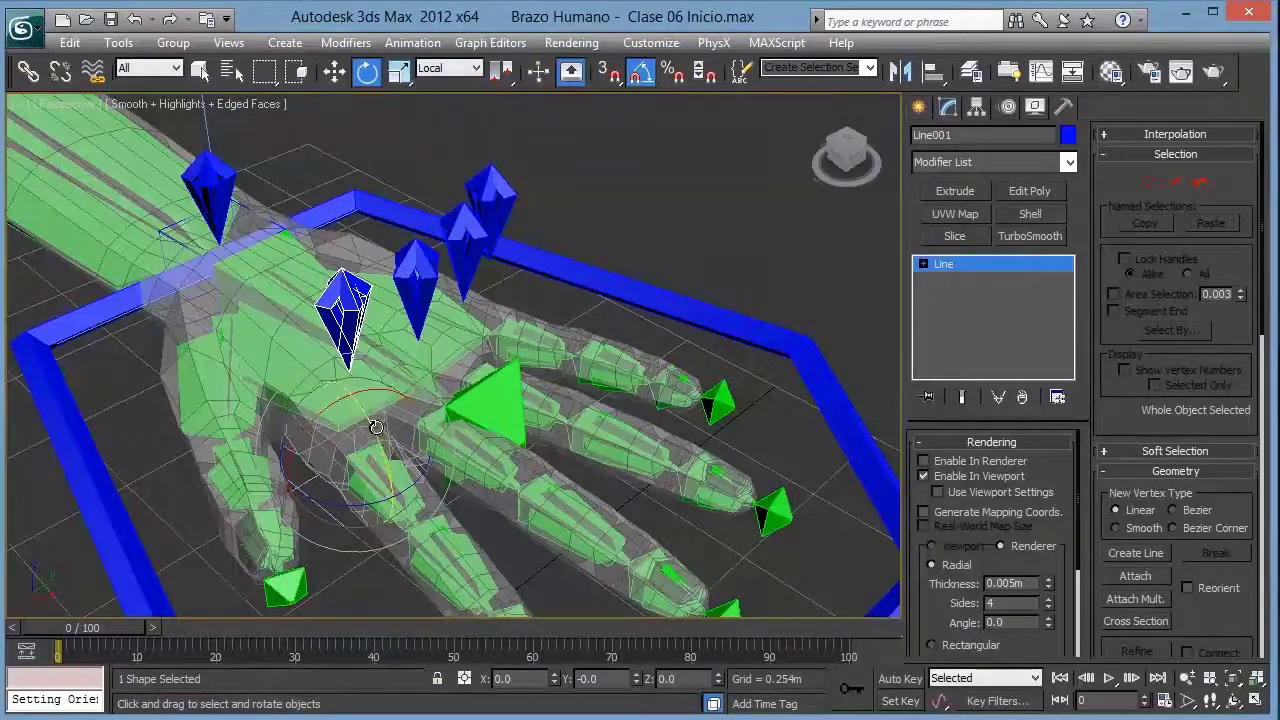
drag(386, 386, 398, 438)
alt+middle_drag(398, 438, 388, 468)
mouse_move(388, 468)
mouse_down()
mouse_move(381, 484)
mouse_move(440, 486)
mouse_up()
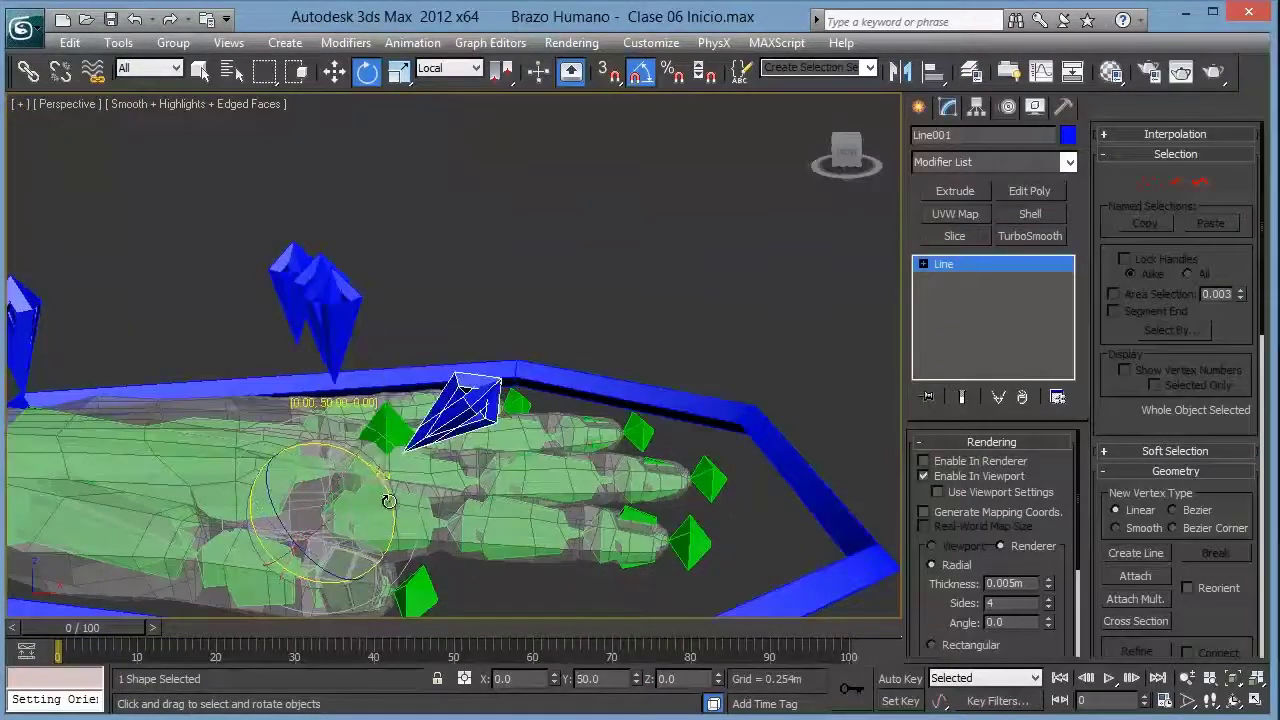
right_click(440, 486)
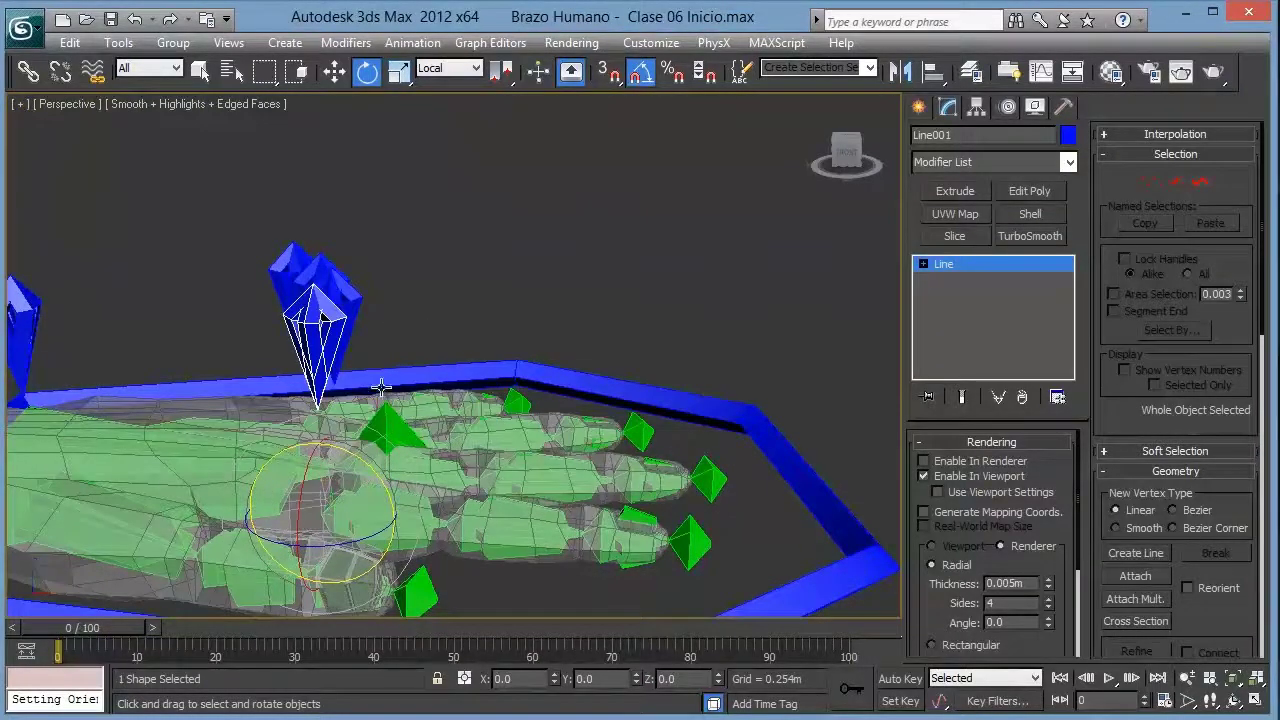
mouse_move(381, 387)
alt+middle_down()
mouse_move(450, 277)
mouse_move(467, 402)
mouse_move(390, 438)
alt+middle_up()
Step: Rotate Bone_Indice_FL01 and orbit the view to see how the index finger mesh bends
click(445, 440)
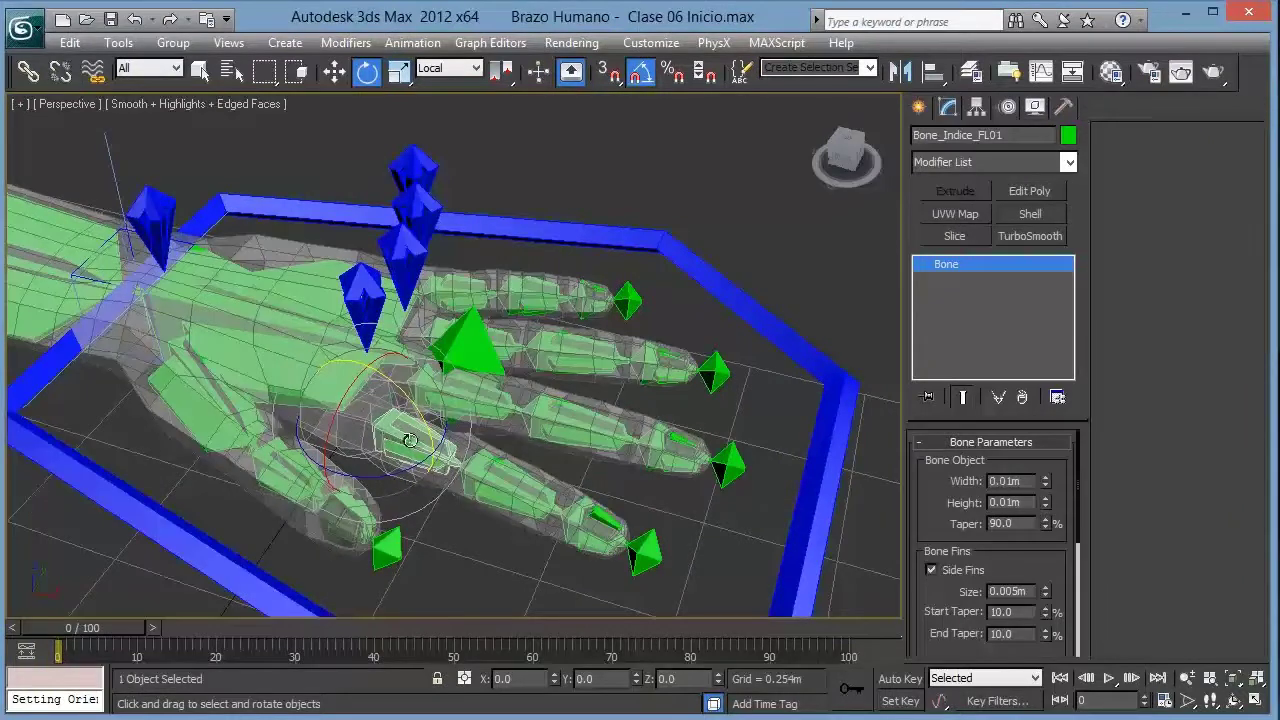
mouse_move(374, 431)
mouse_down()
mouse_move(513, 461)
mouse_move(405, 452)
mouse_up()
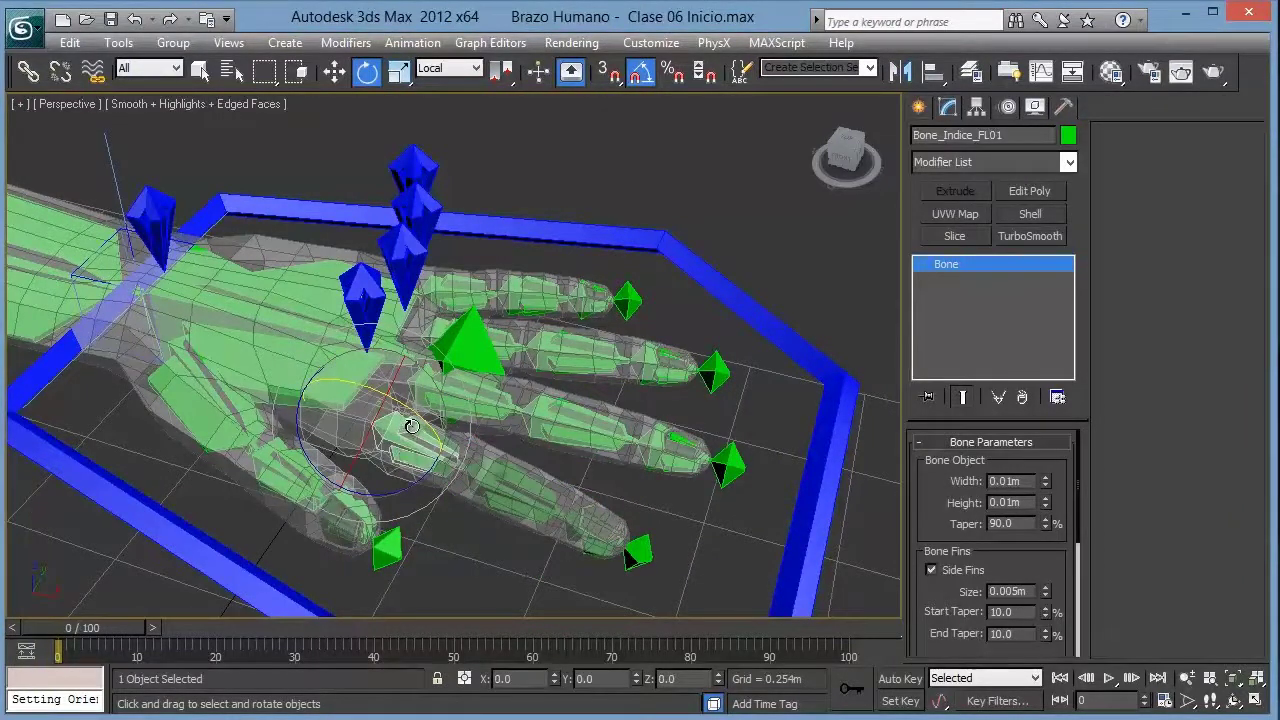
drag(413, 422, 376, 458)
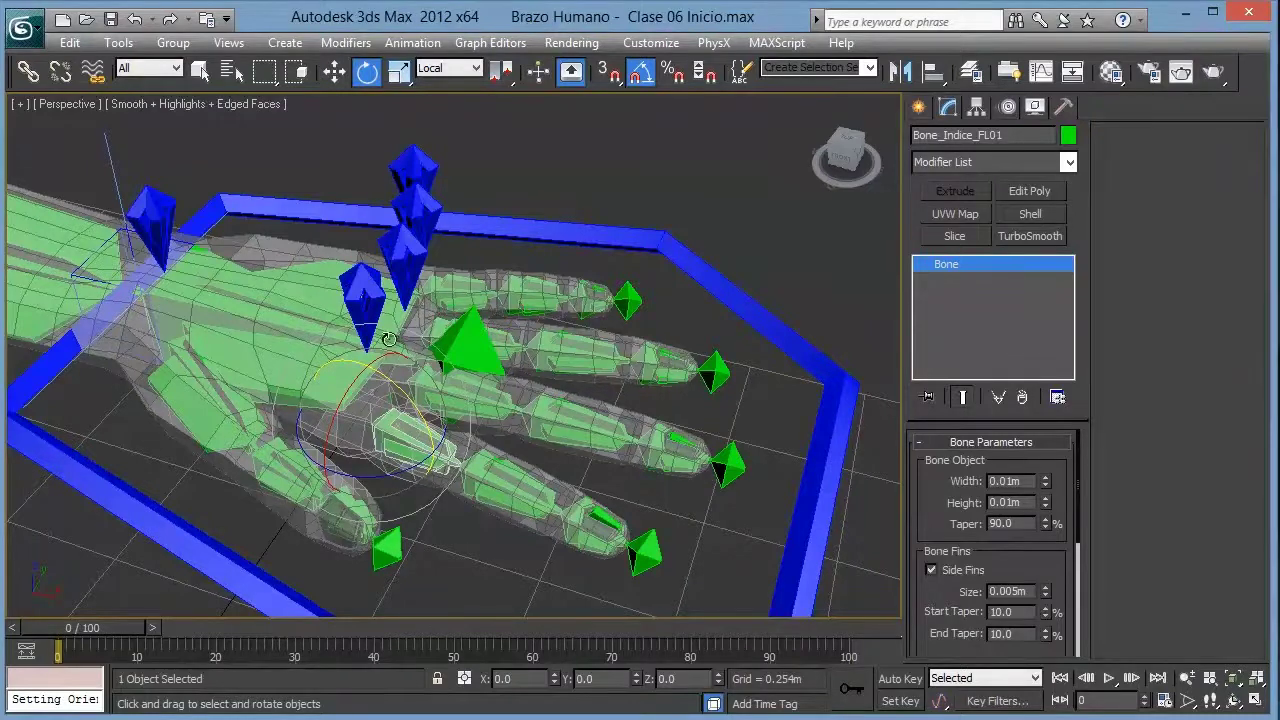
mouse_move(359, 273)
alt+middle_down()
mouse_move(482, 257)
mouse_move(420, 472)
alt+middle_up()
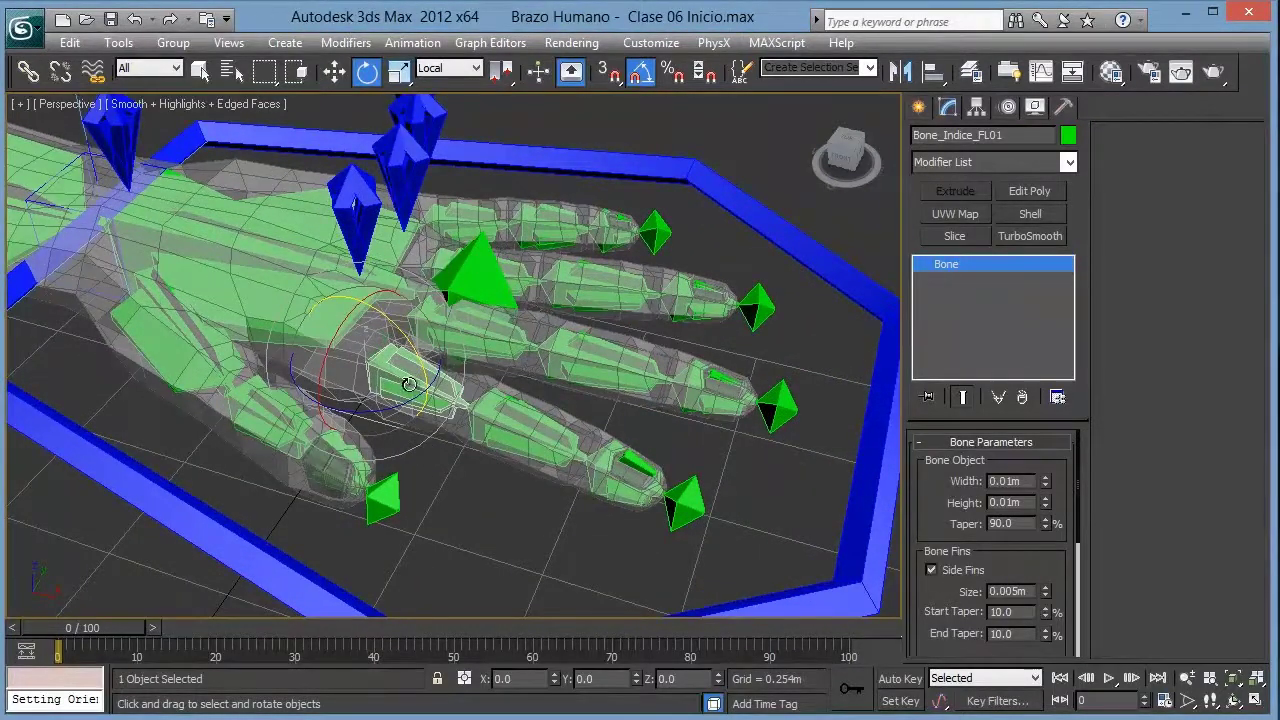
middle_drag(409, 384, 533, 374)
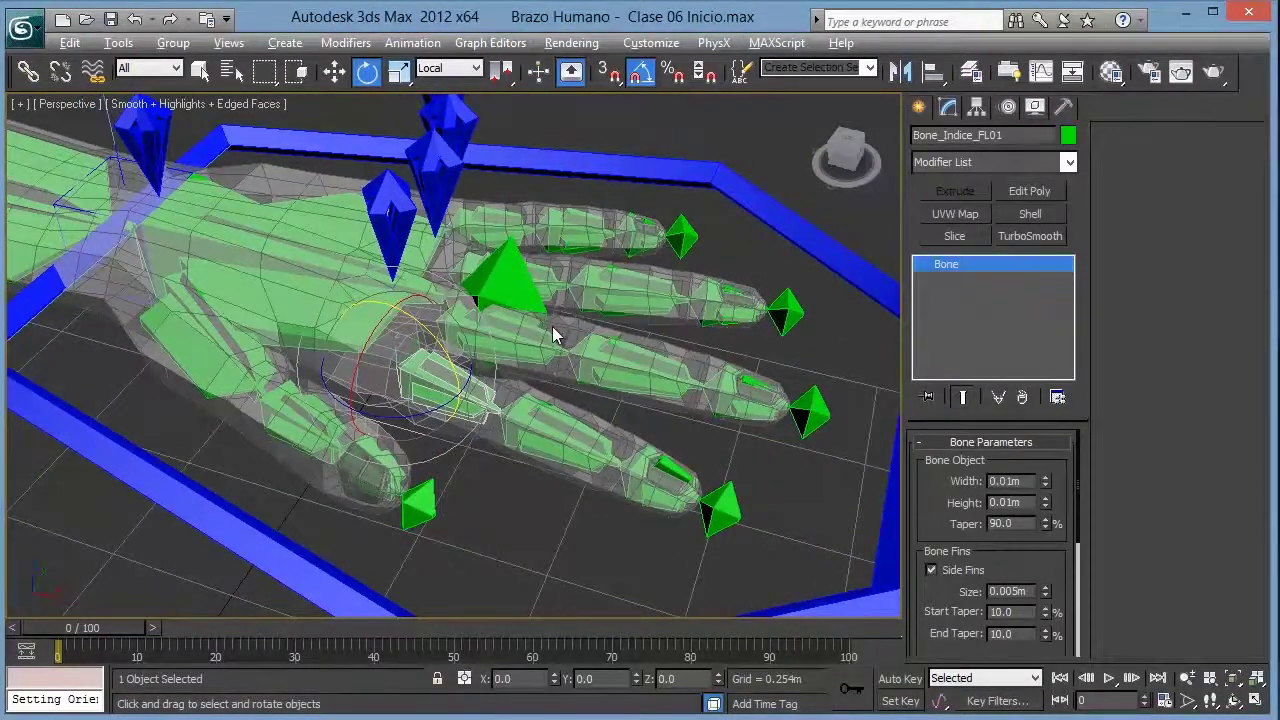
mouse_move(549, 360)
alt+middle_down()
mouse_move(517, 295)
mouse_move(530, 335)
alt+middle_up()
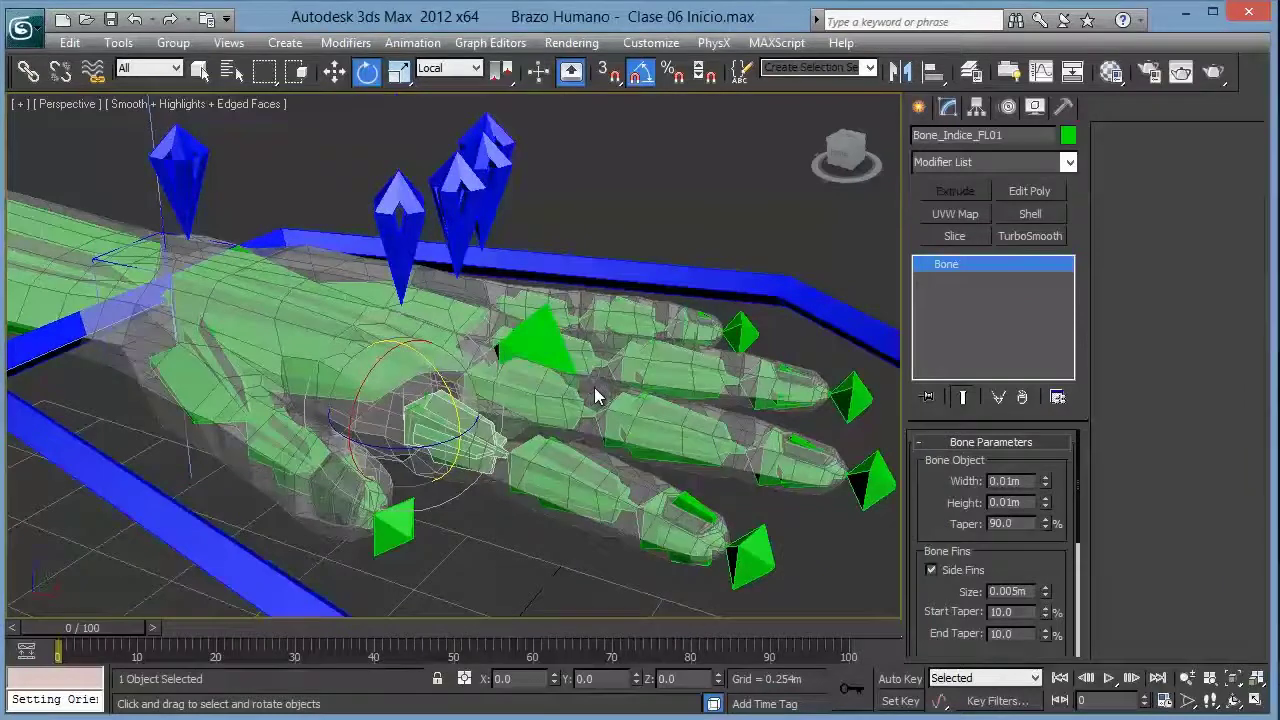
Step: Add an Orientation Constraint to Bone_Indice_FL01 targeting the Line001 crystal
right_click(594, 387)
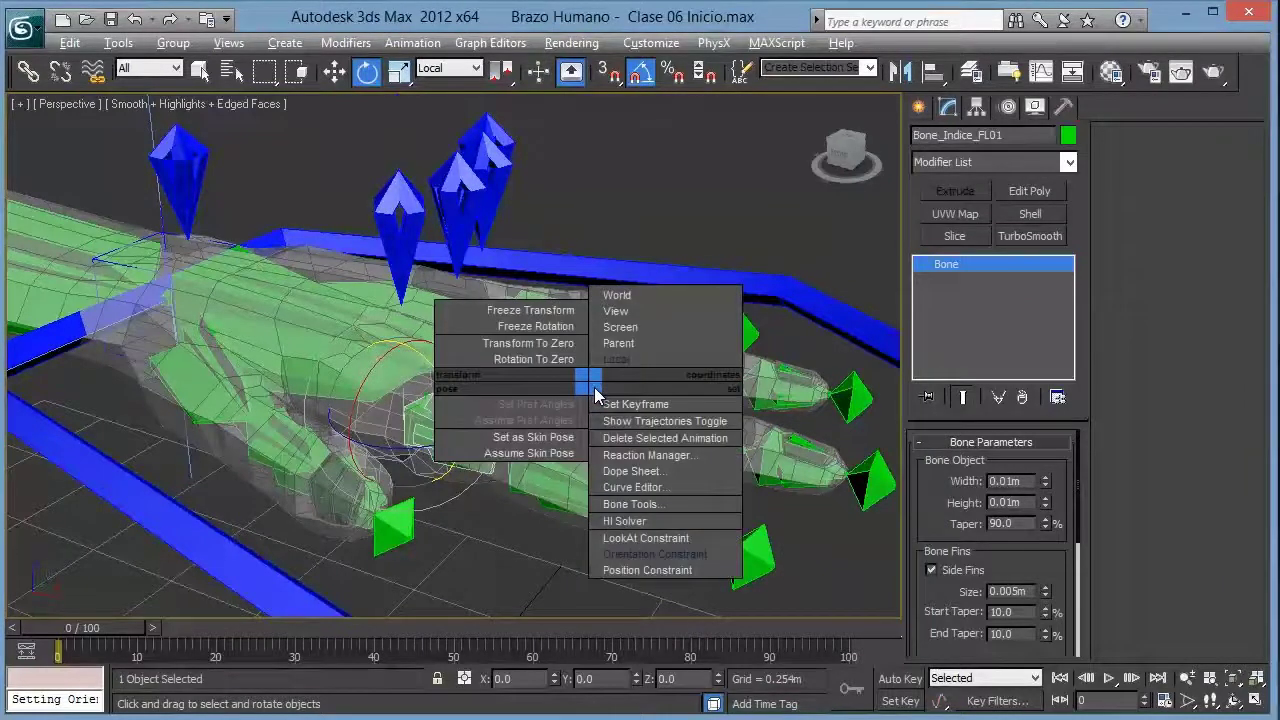
click(660, 554)
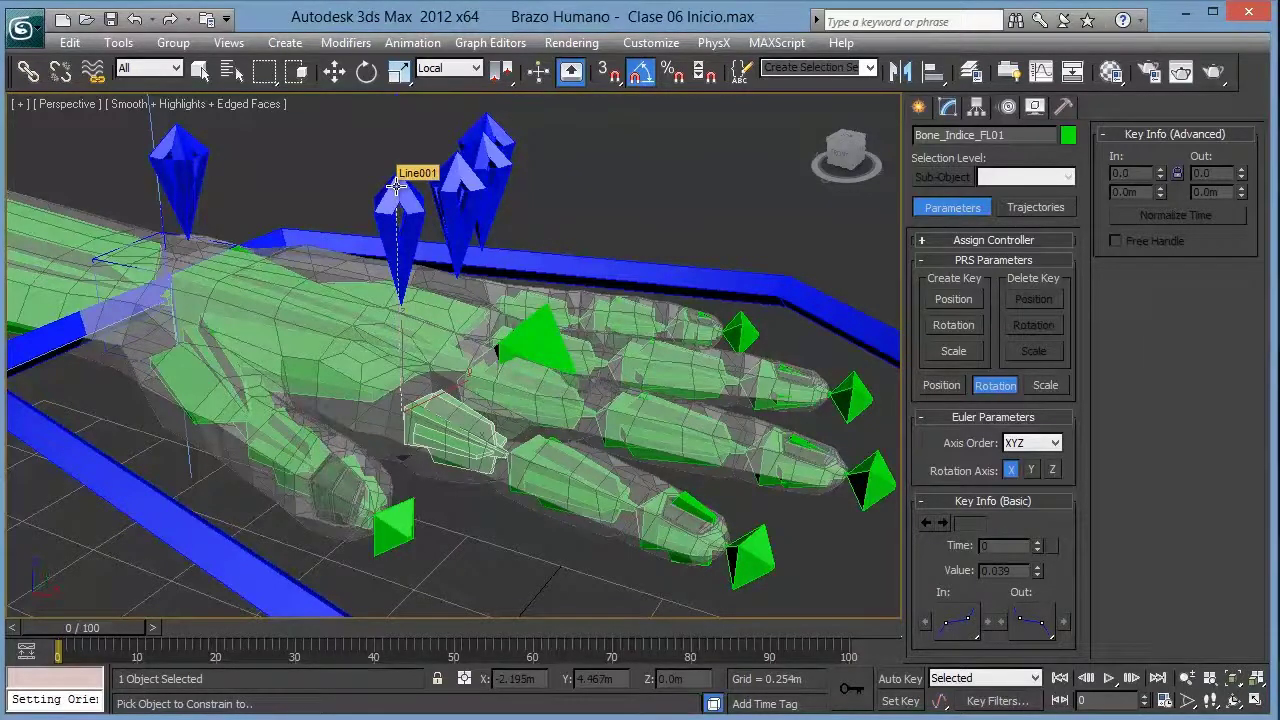
click(397, 187)
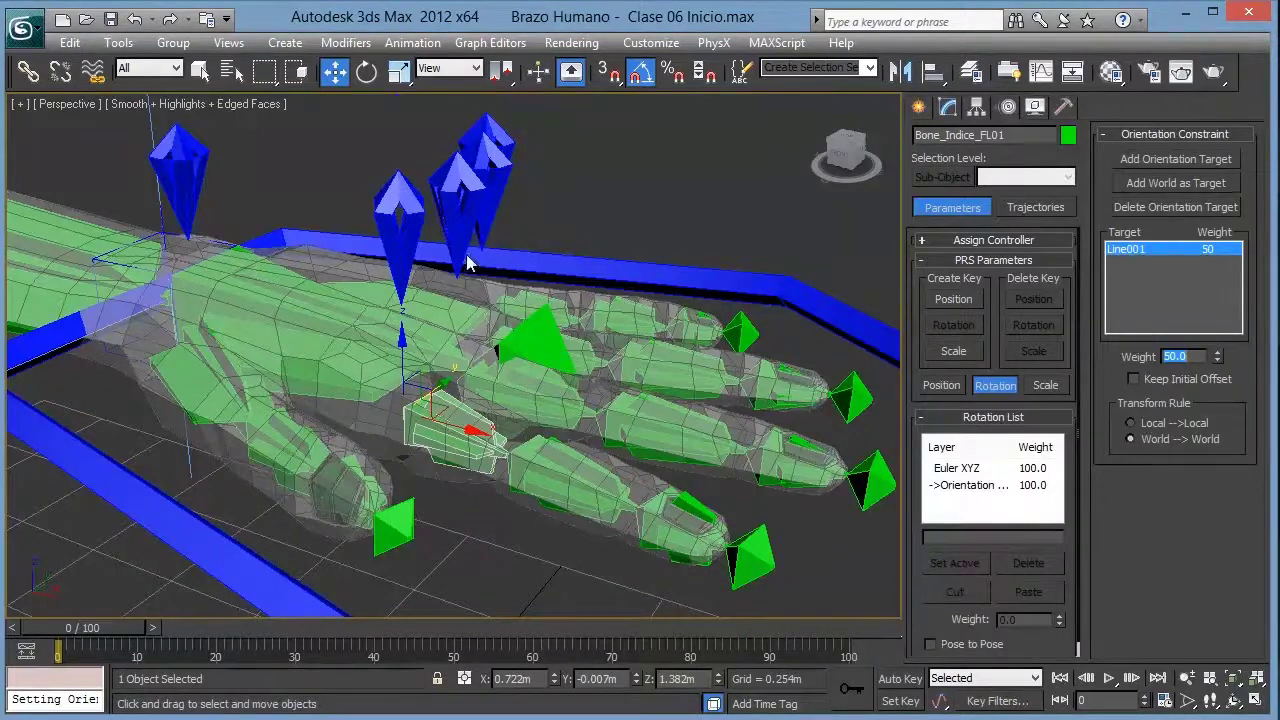
Step: Switch to local rotation and test-rotate the constrained bone around Z, then select Line001
click(366, 70)
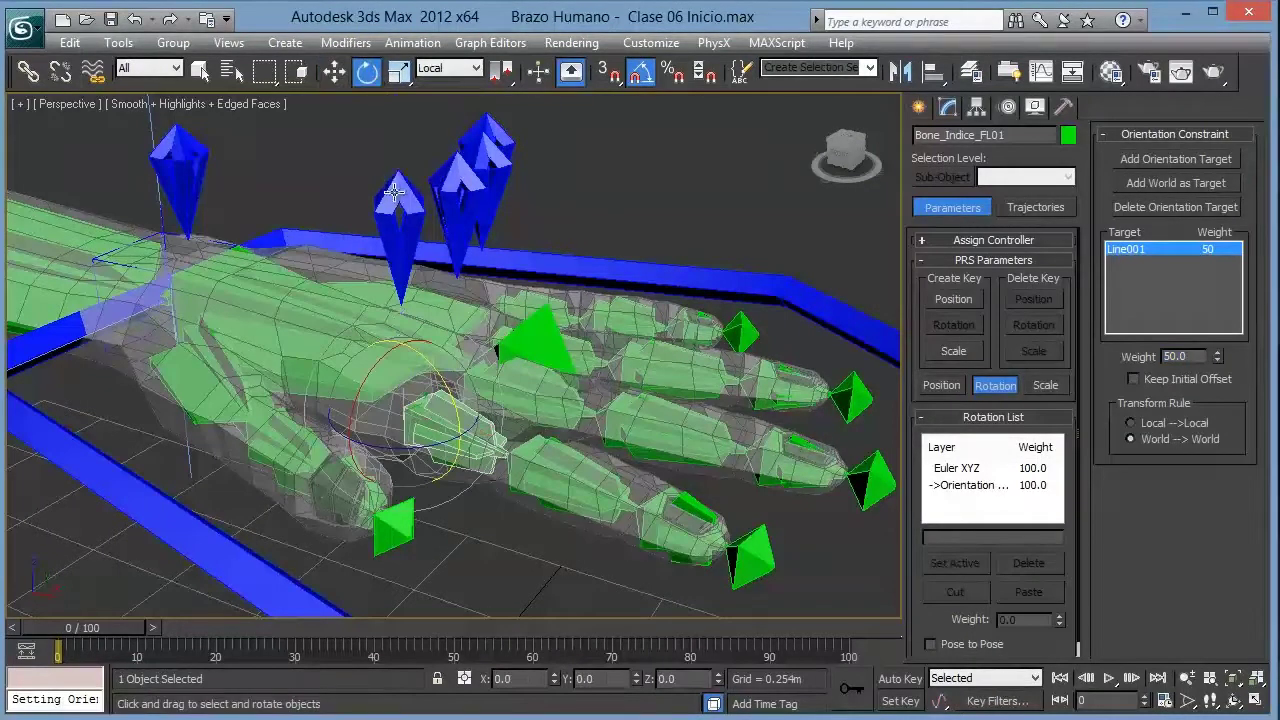
click(395, 192)
click(478, 461)
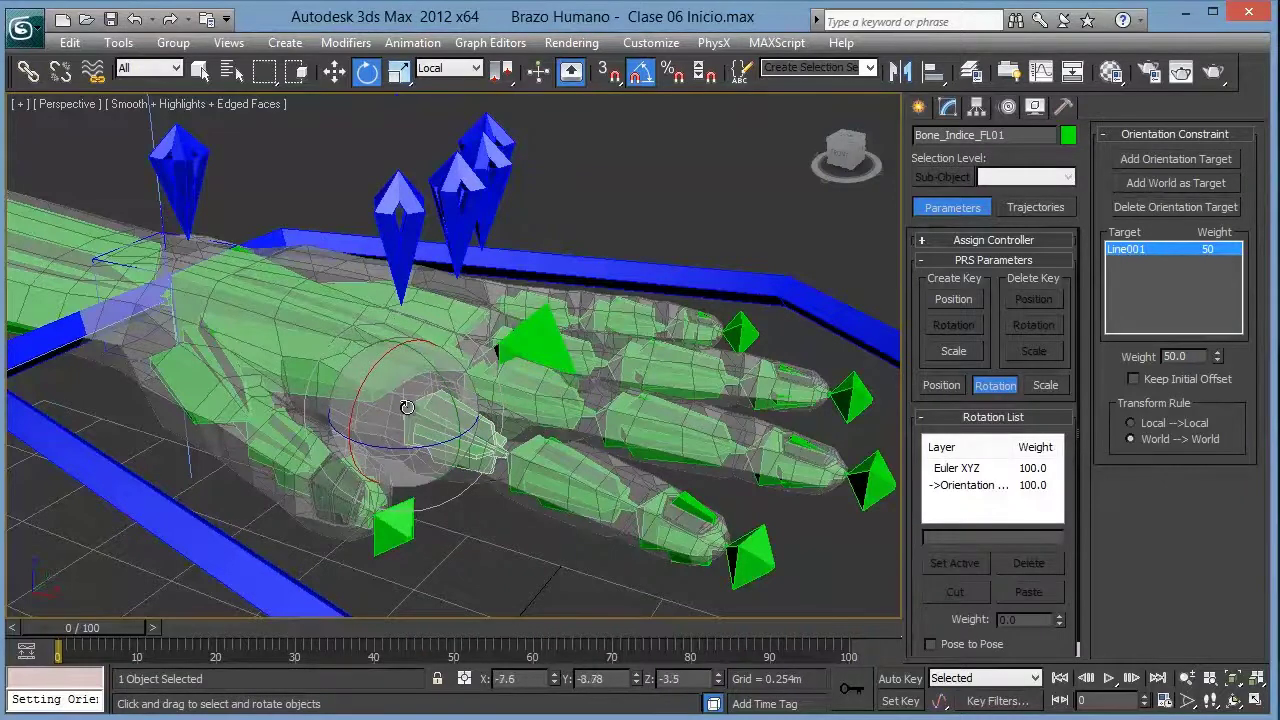
drag(422, 442, 277, 449)
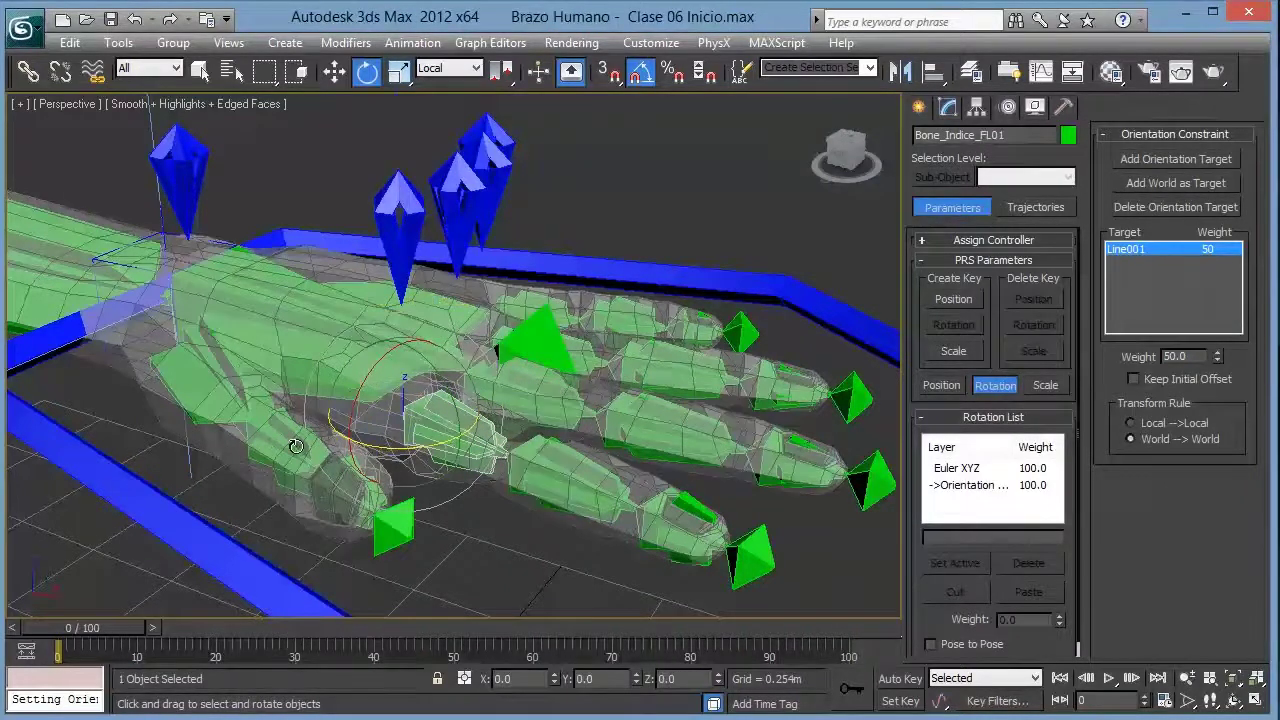
click(403, 220)
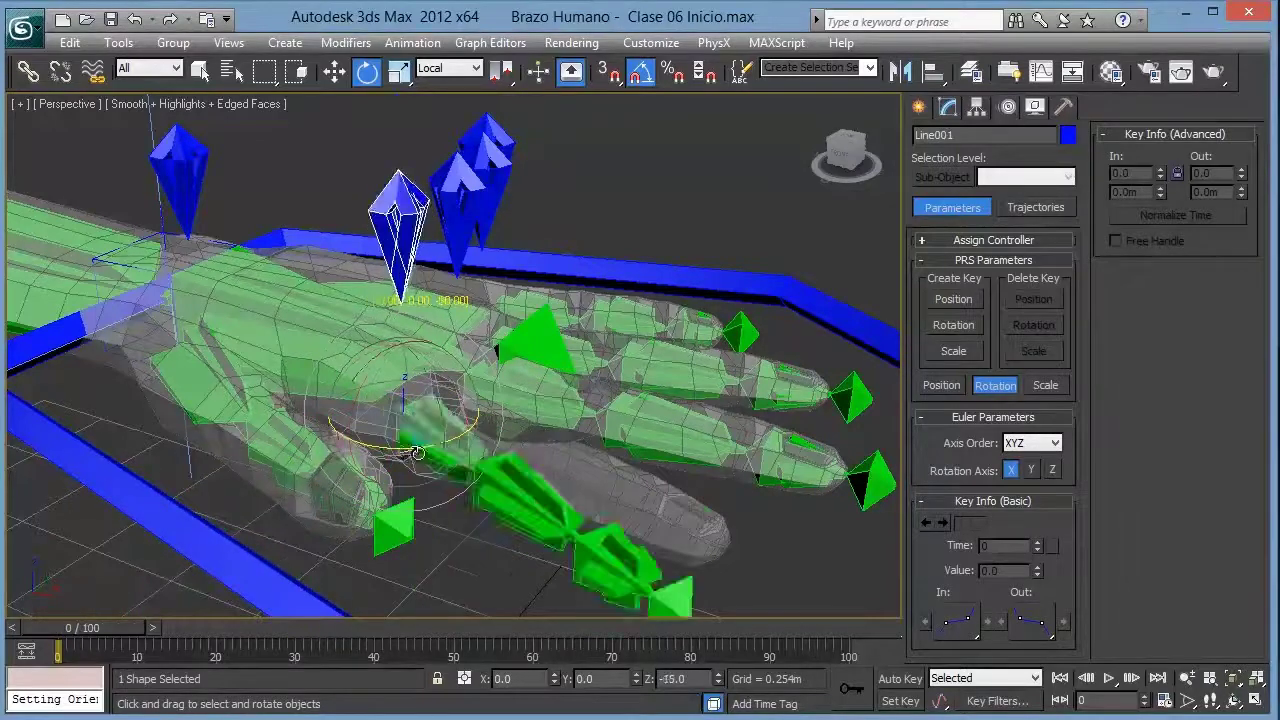
Step: Test-rotate the Line001 crystal to bend the index finger, then cancel to restore the pose
drag(430, 447, 432, 452)
drag(452, 386, 522, 430)
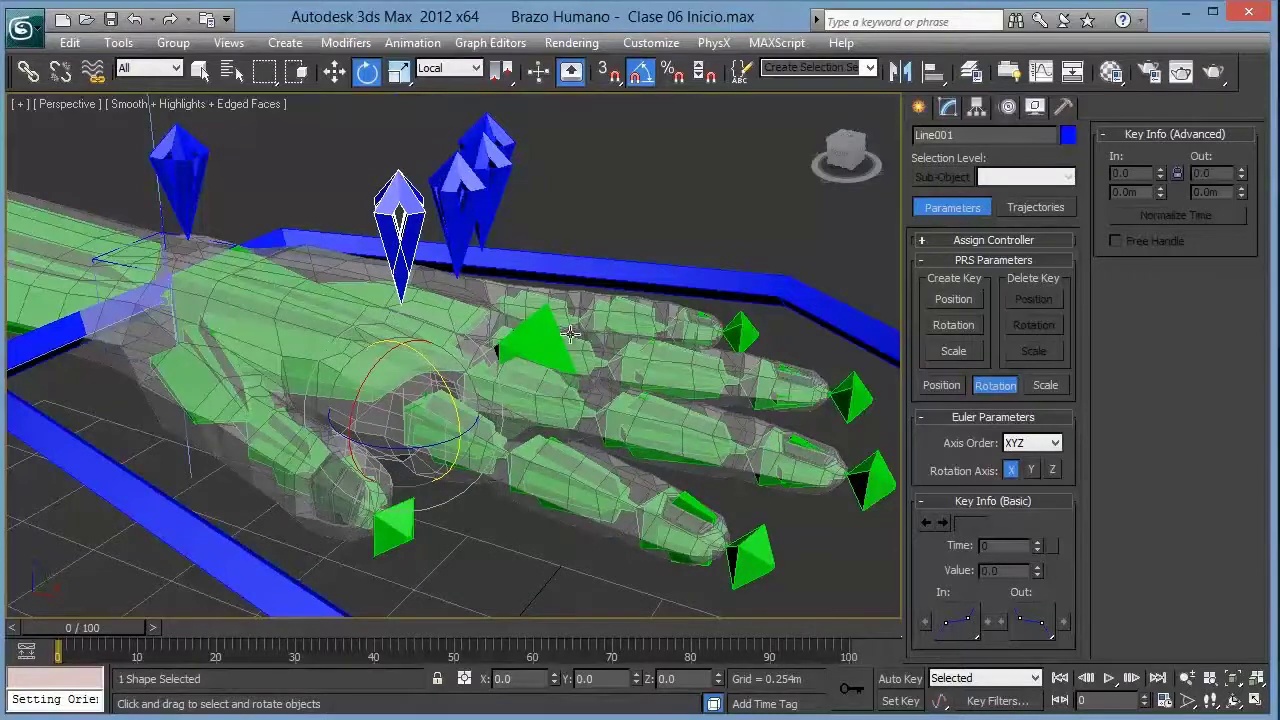
alt+middle_drag(562, 267, 490, 318)
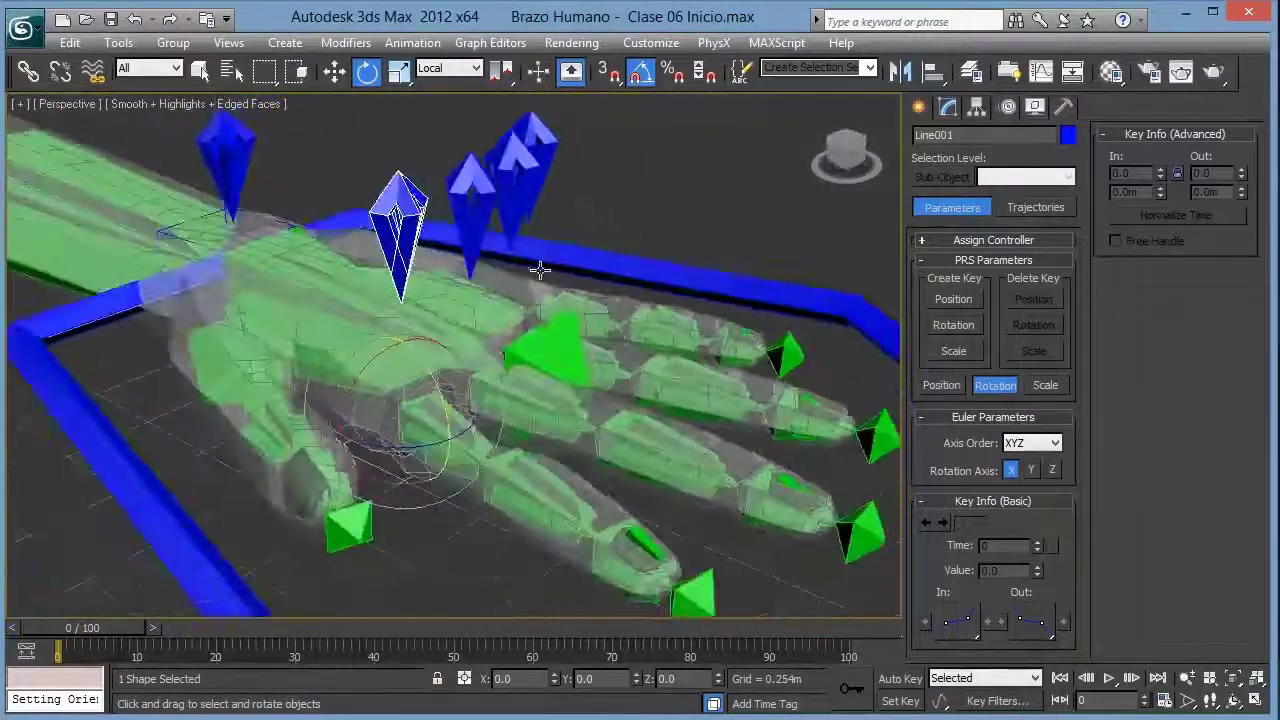
drag(454, 376, 510, 345)
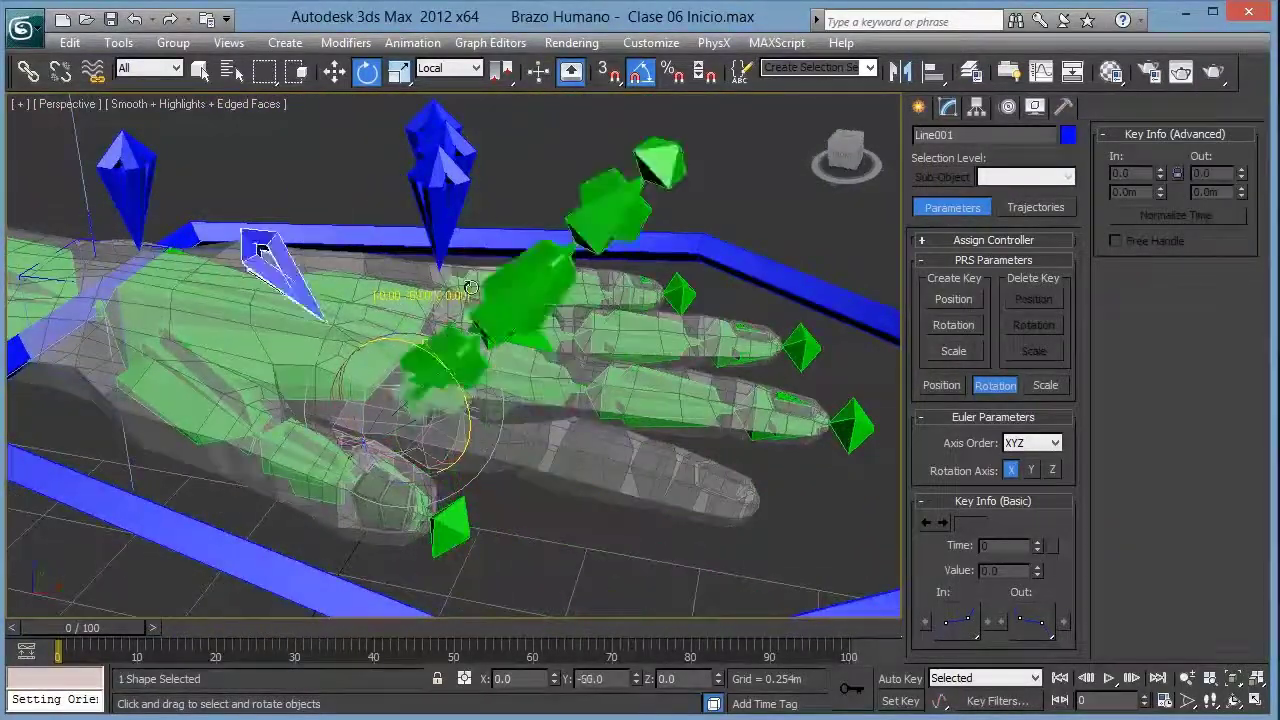
right_click(522, 350)
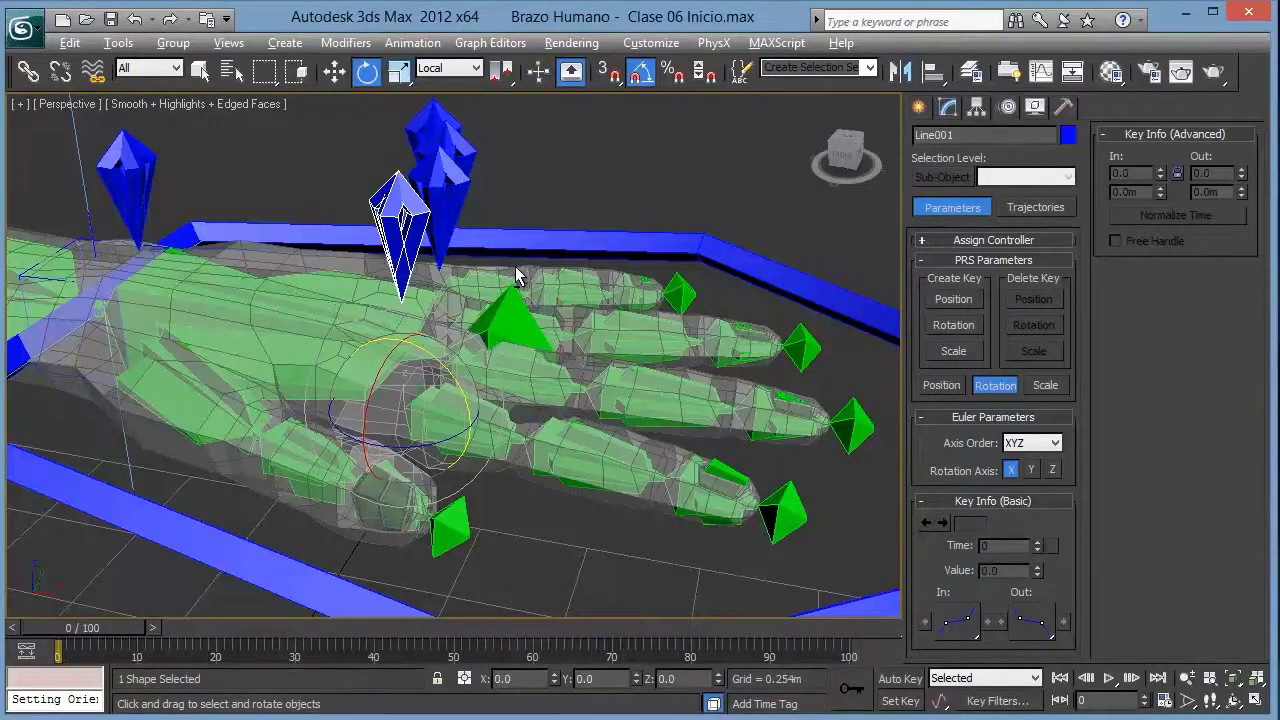
Step: Bend the index finger again through the crystal and reselect Line001 as its target
alt+middle_drag(523, 277, 465, 266)
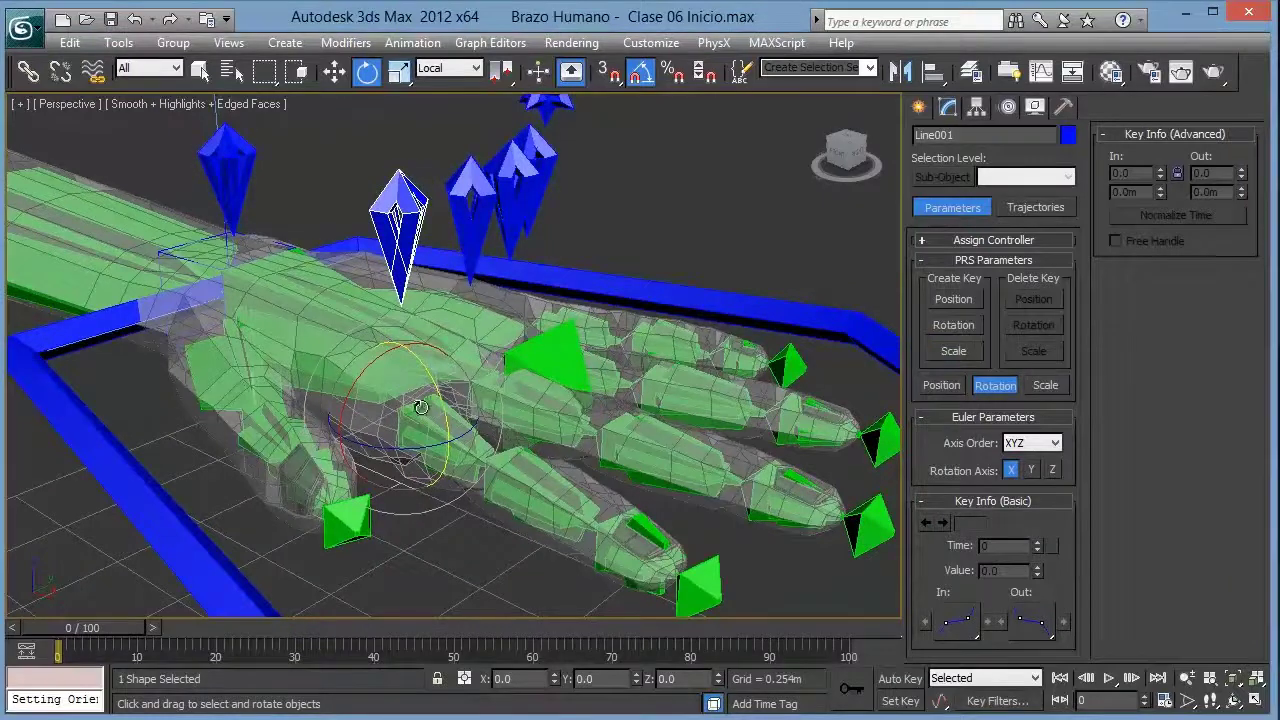
drag(444, 388, 481, 400)
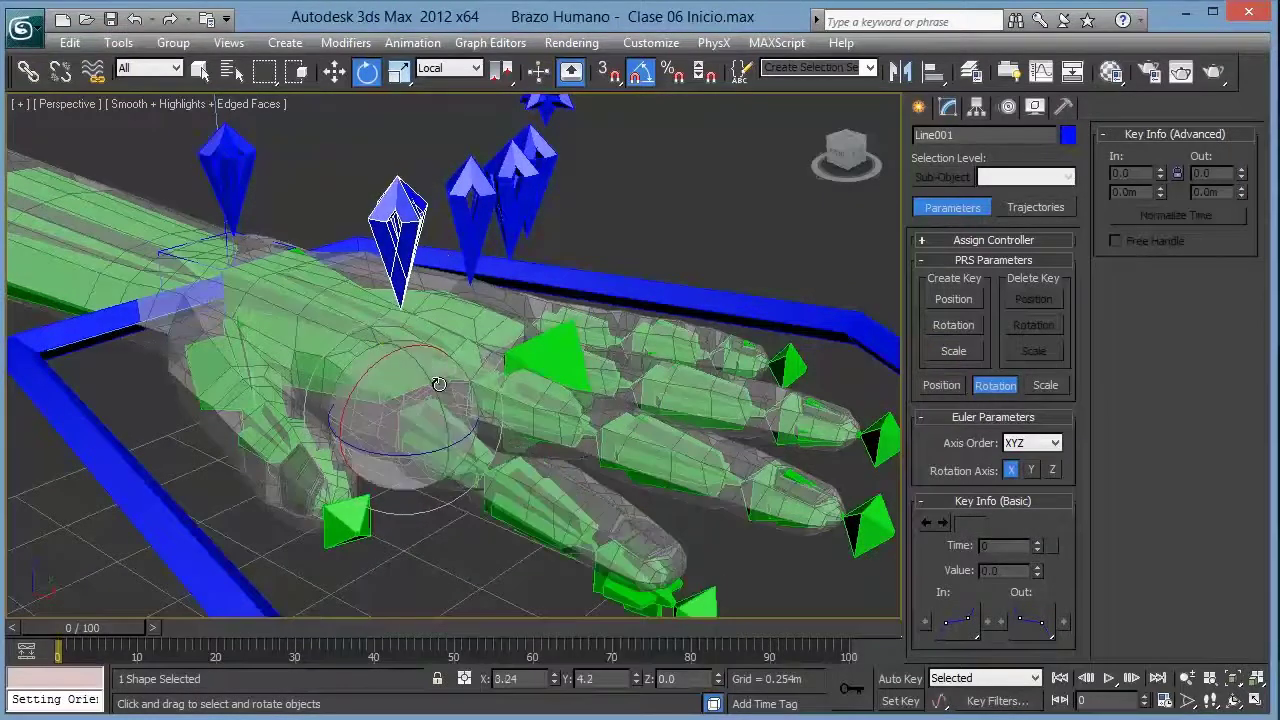
click(466, 444)
click(413, 198)
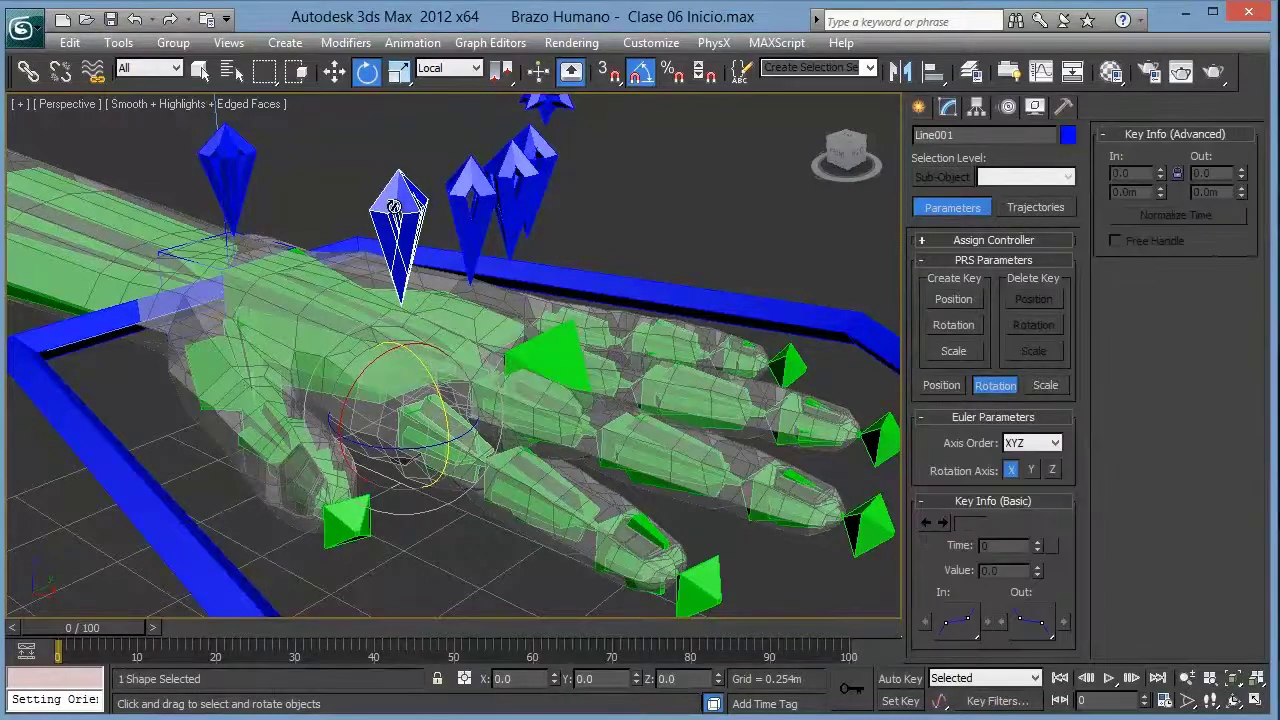
mouse_move(640, 218)
alt+middle_down()
mouse_move(555, 282)
mouse_move(520, 360)
alt+middle_up()
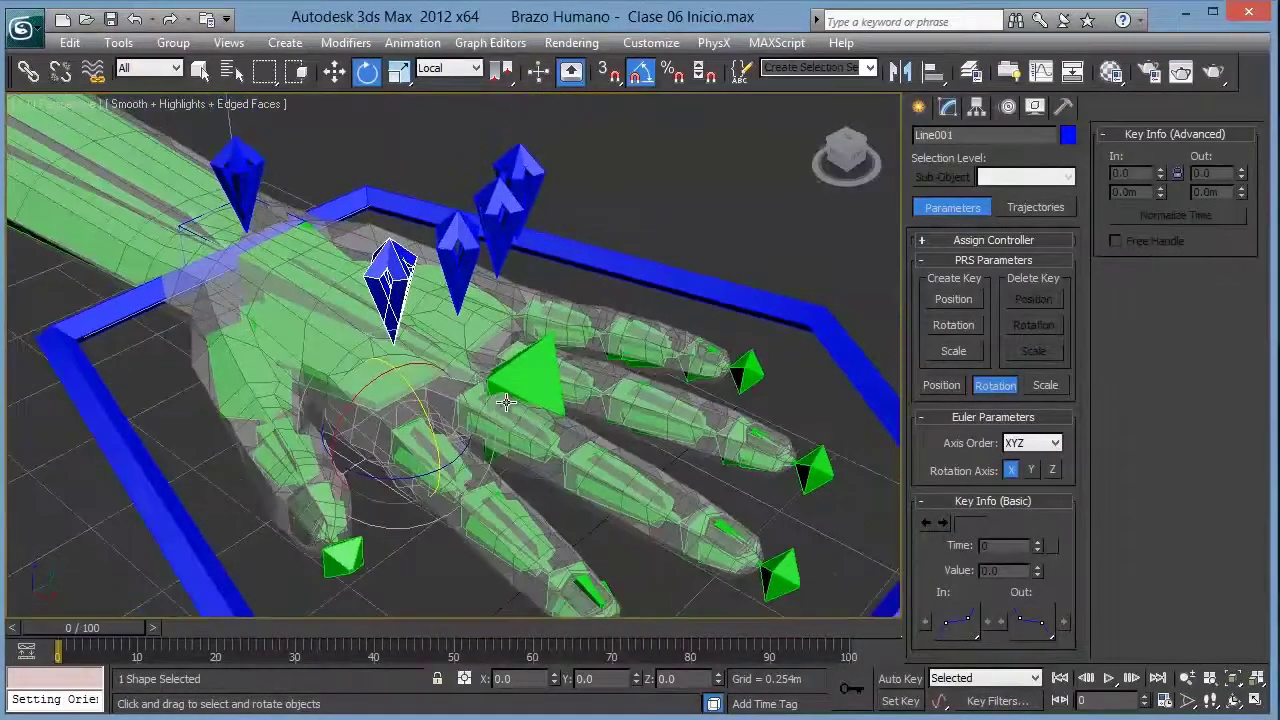
Step: Select the neighbouring crystal Line002 and zoom and orbit around the hand
click(470, 300)
scroll(500, 290, up, 5)
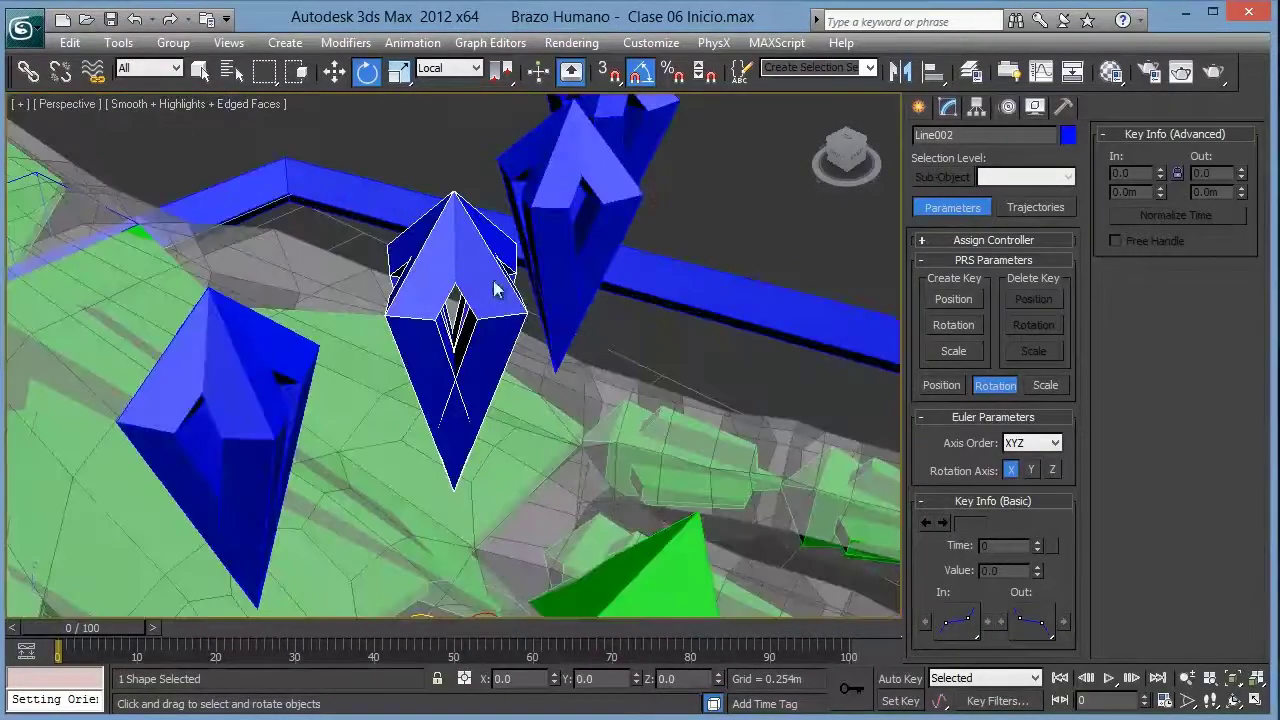
scroll(581, 341, down, 3)
scroll(581, 341, down, 2)
mouse_move(551, 367)
alt+middle_down()
mouse_move(540, 340)
mouse_move(543, 352)
alt+middle_up()
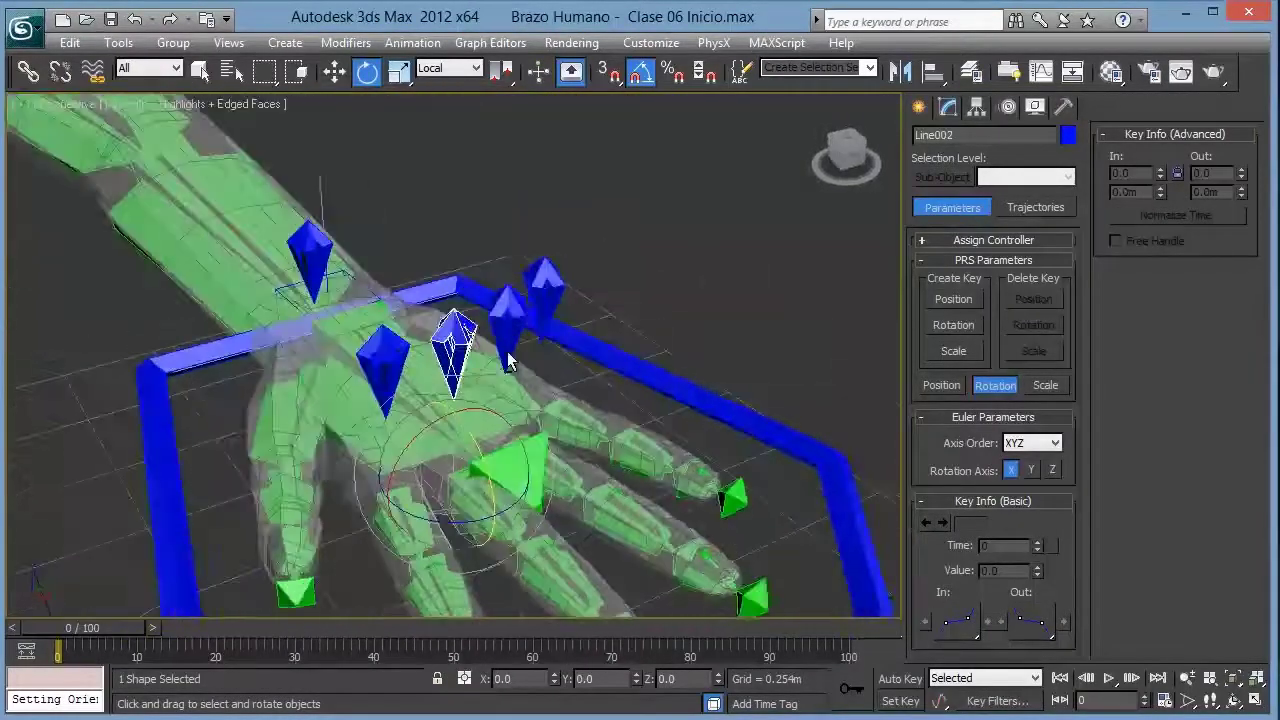
scroll(543, 352, up, 2)
Step: Constrain Bone_Medio_FL01's orientation to the Line002 crystal
click(550, 522)
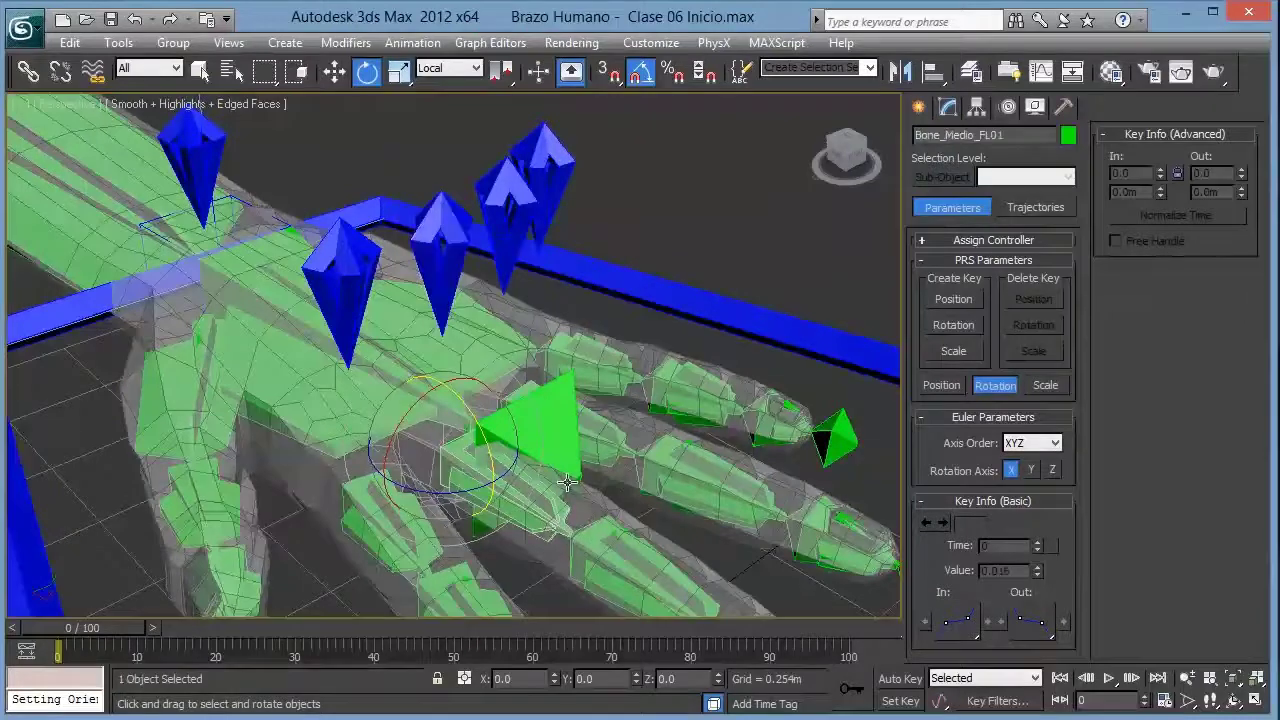
right_click(568, 447)
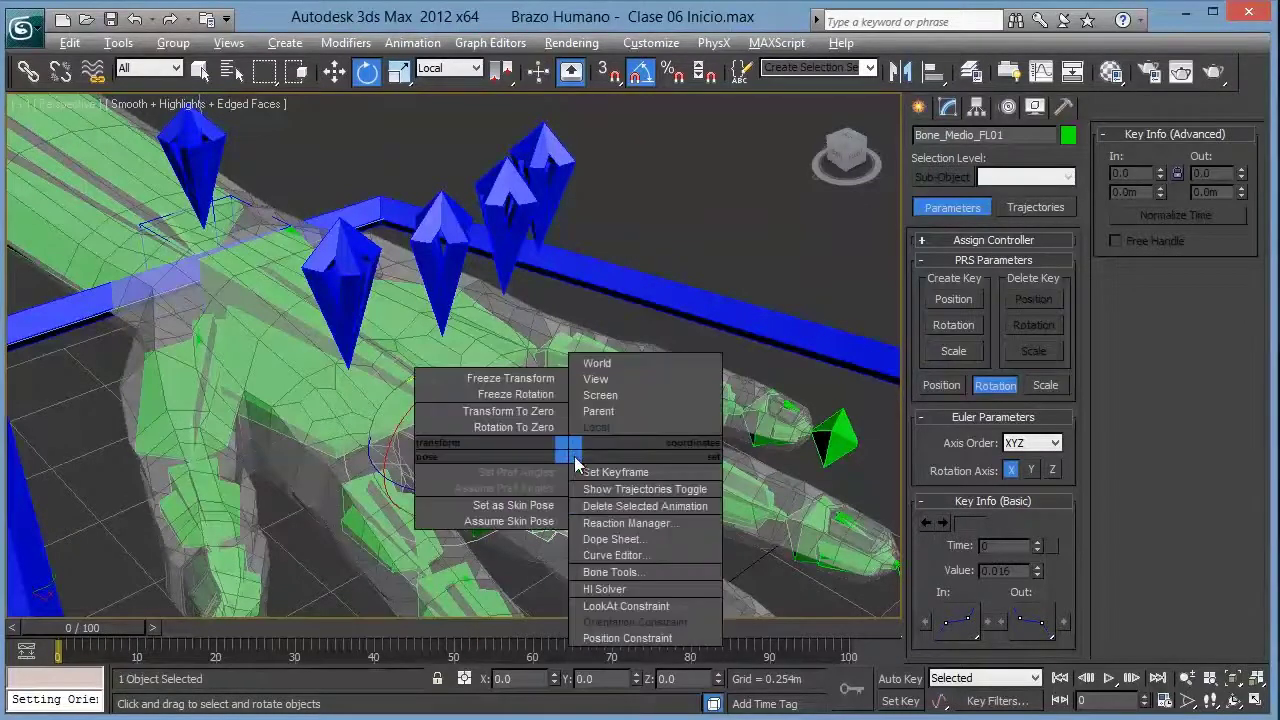
click(632, 631)
click(446, 212)
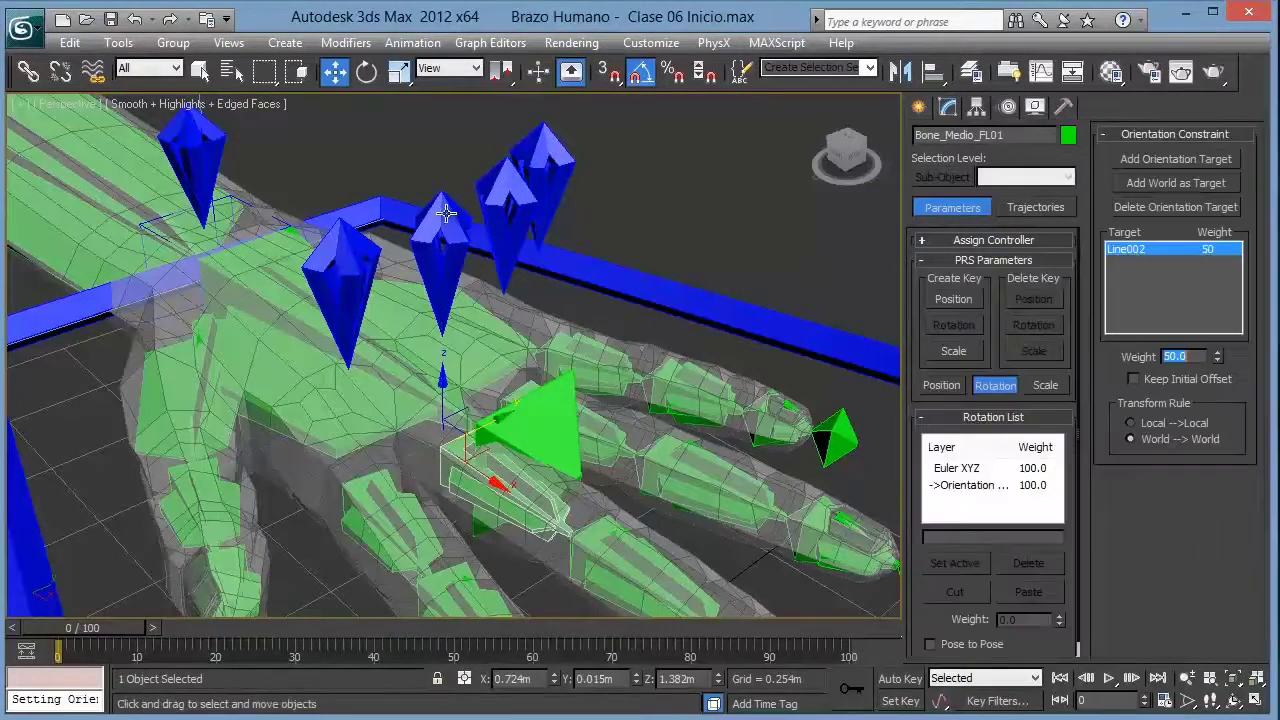
Step: Rotate Line002 to confirm the middle finger follows, then clear the selection
click(454, 268)
key(e)
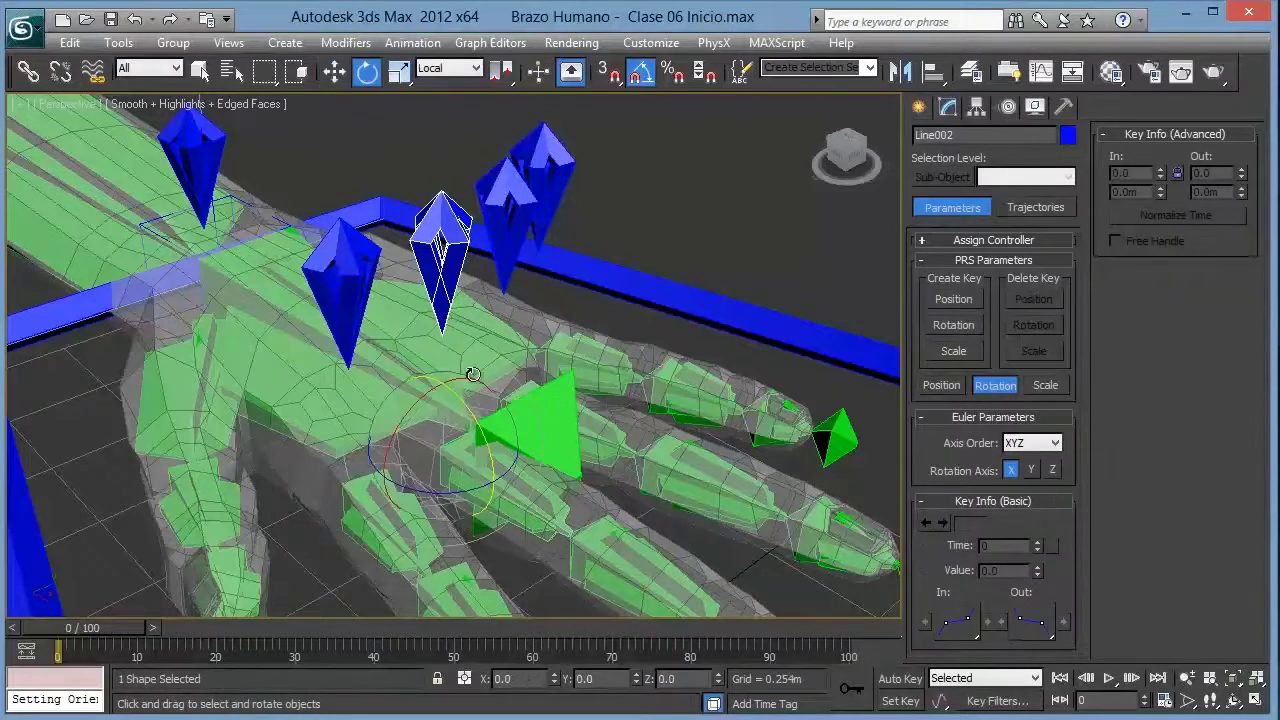
mouse_move(465, 488)
mouse_down()
mouse_move(430, 487)
mouse_move(500, 500)
mouse_up()
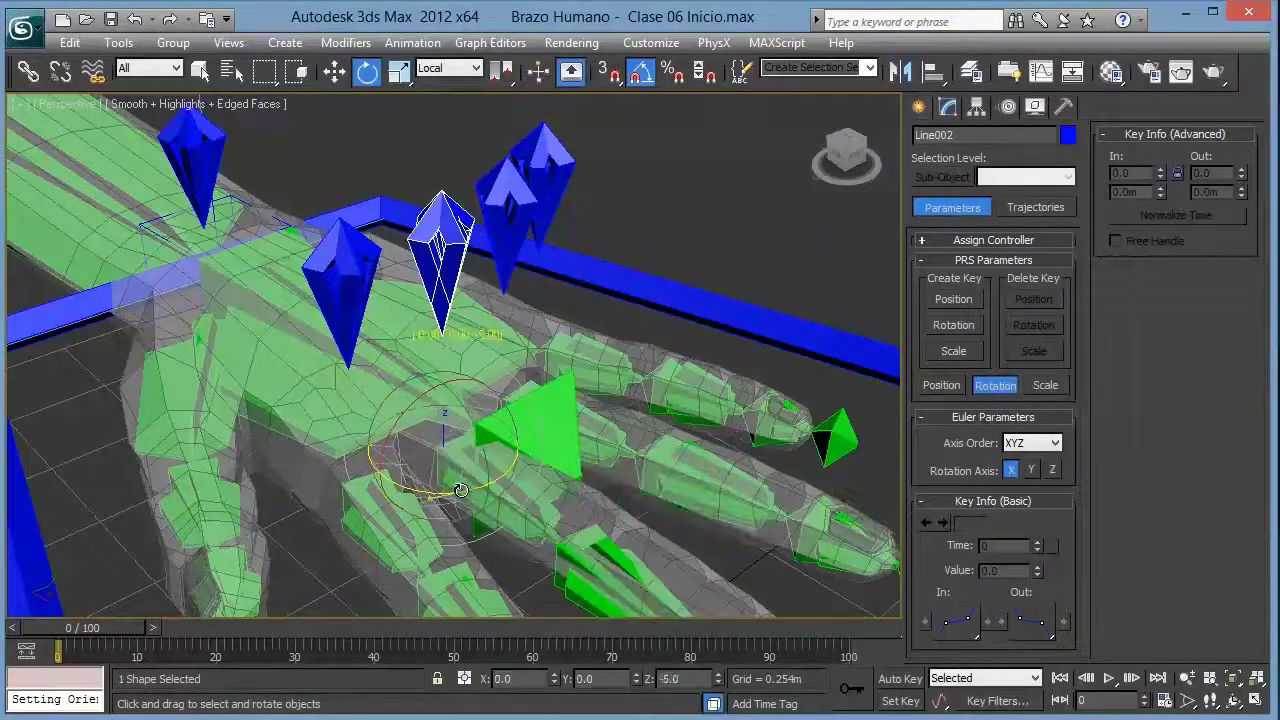
click(538, 518)
click(538, 518)
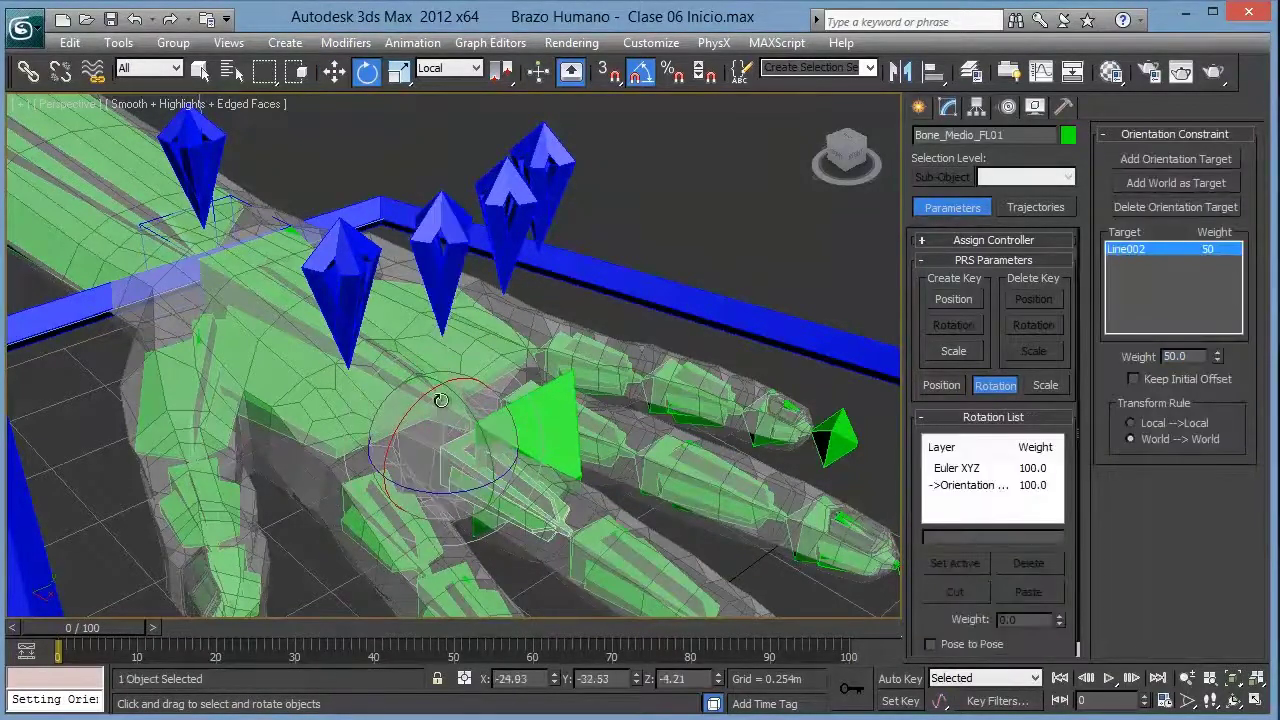
click(686, 240)
middle_drag(637, 331, 511, 414)
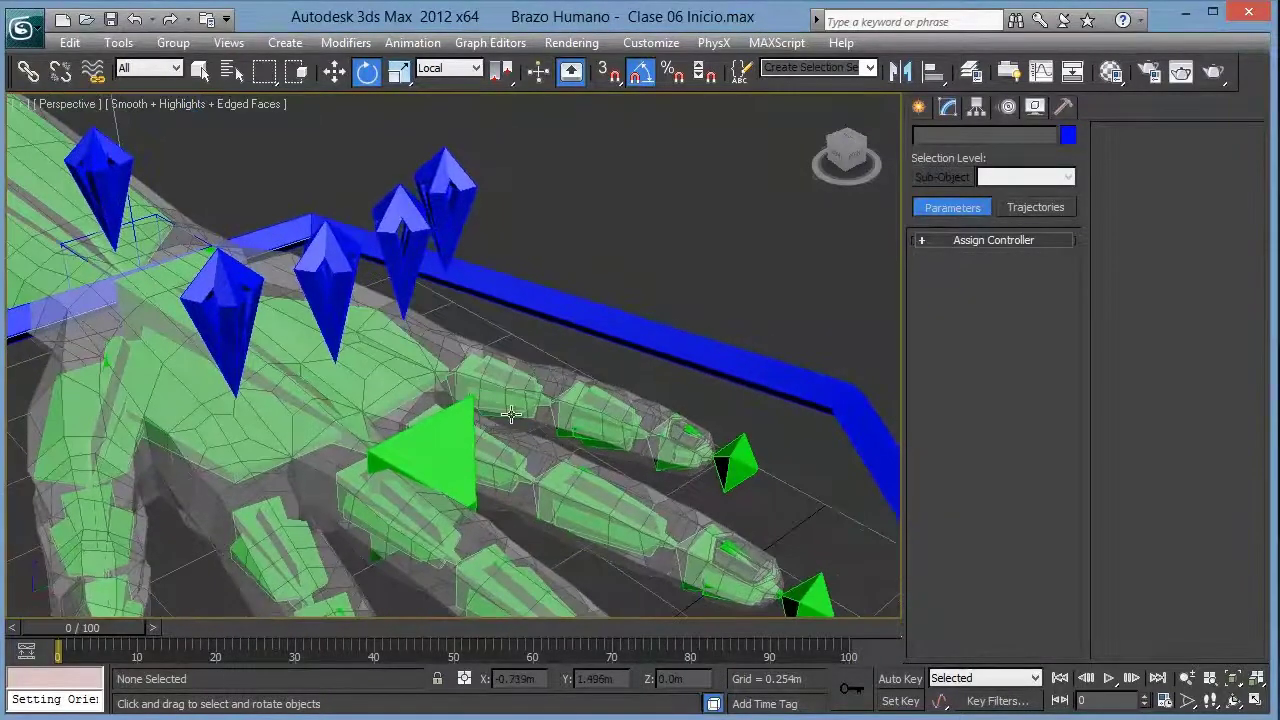
Step: Constrain Bone_Anular_FL01 to crystal Line003 and test-rotate the bone and crystal
click(505, 483)
right_click(601, 362)
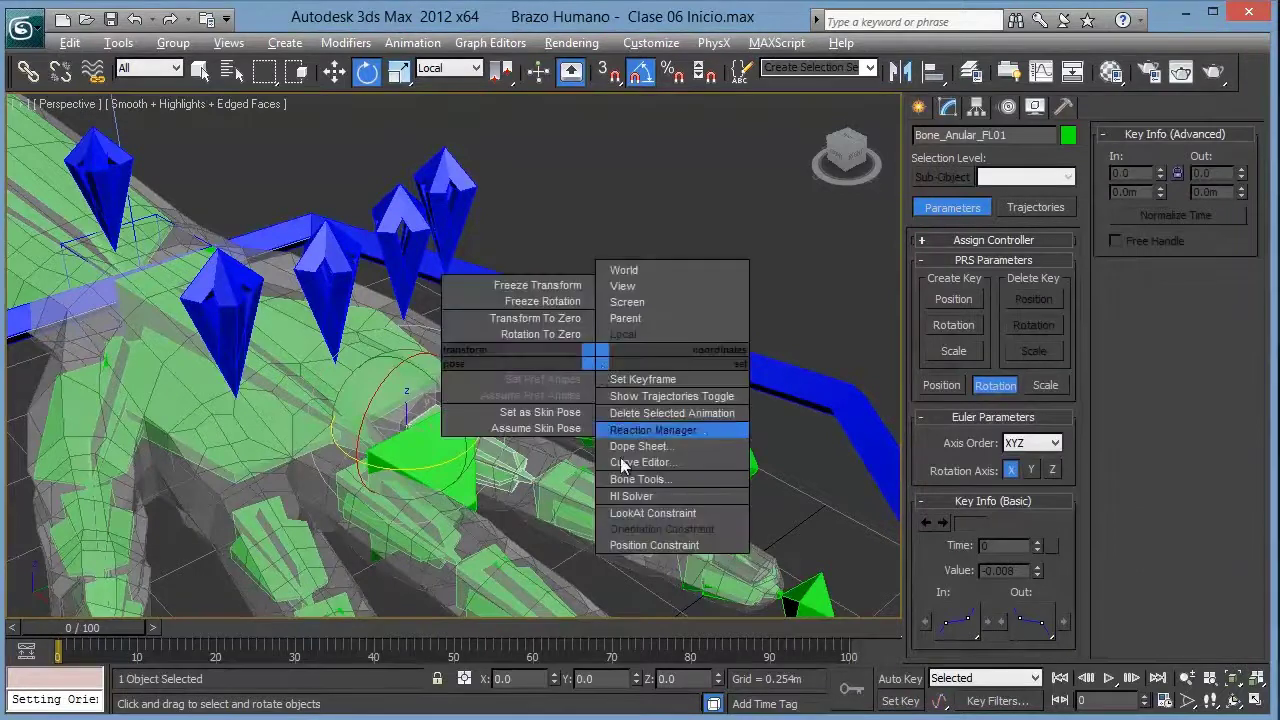
click(634, 529)
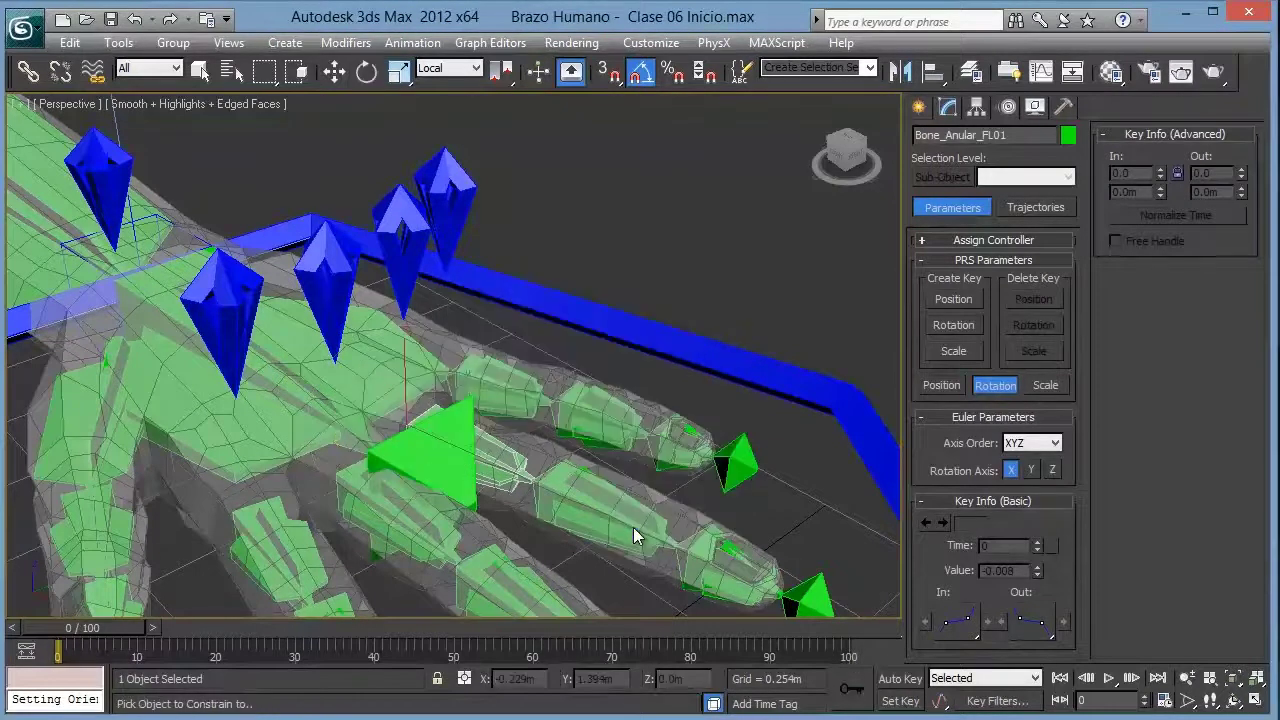
click(397, 216)
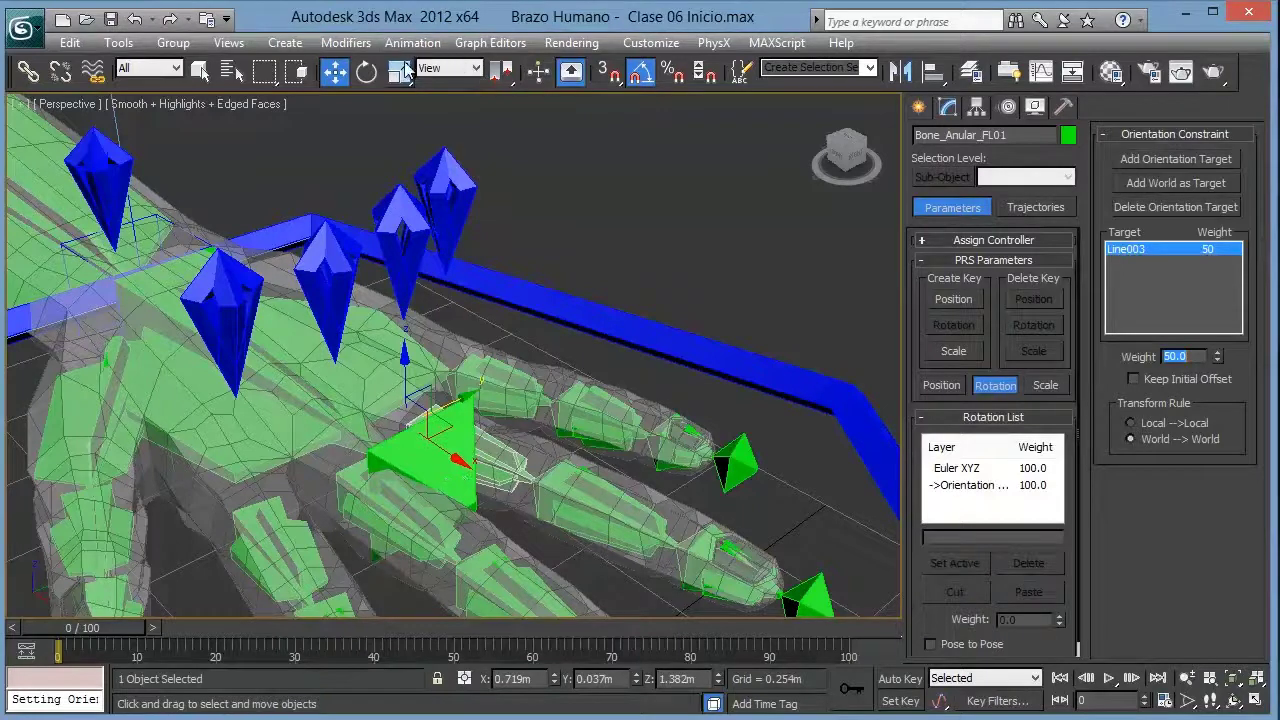
click(366, 71)
drag(440, 468, 370, 462)
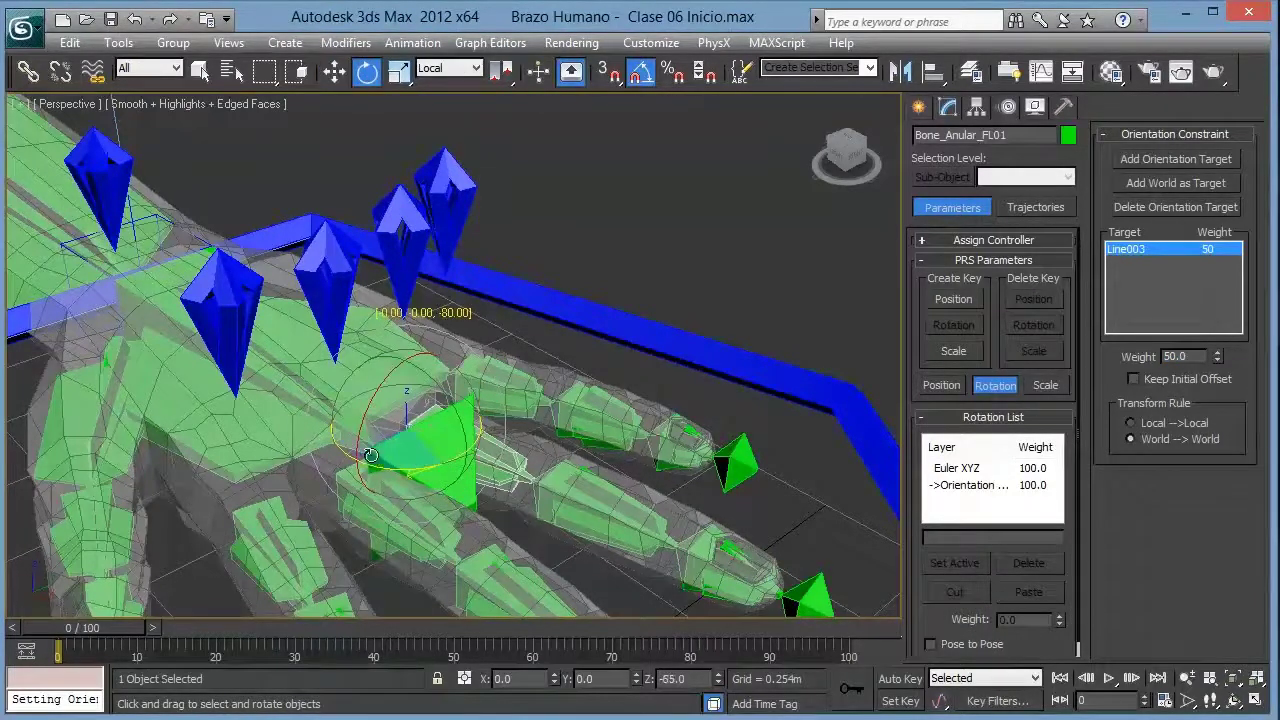
click(401, 236)
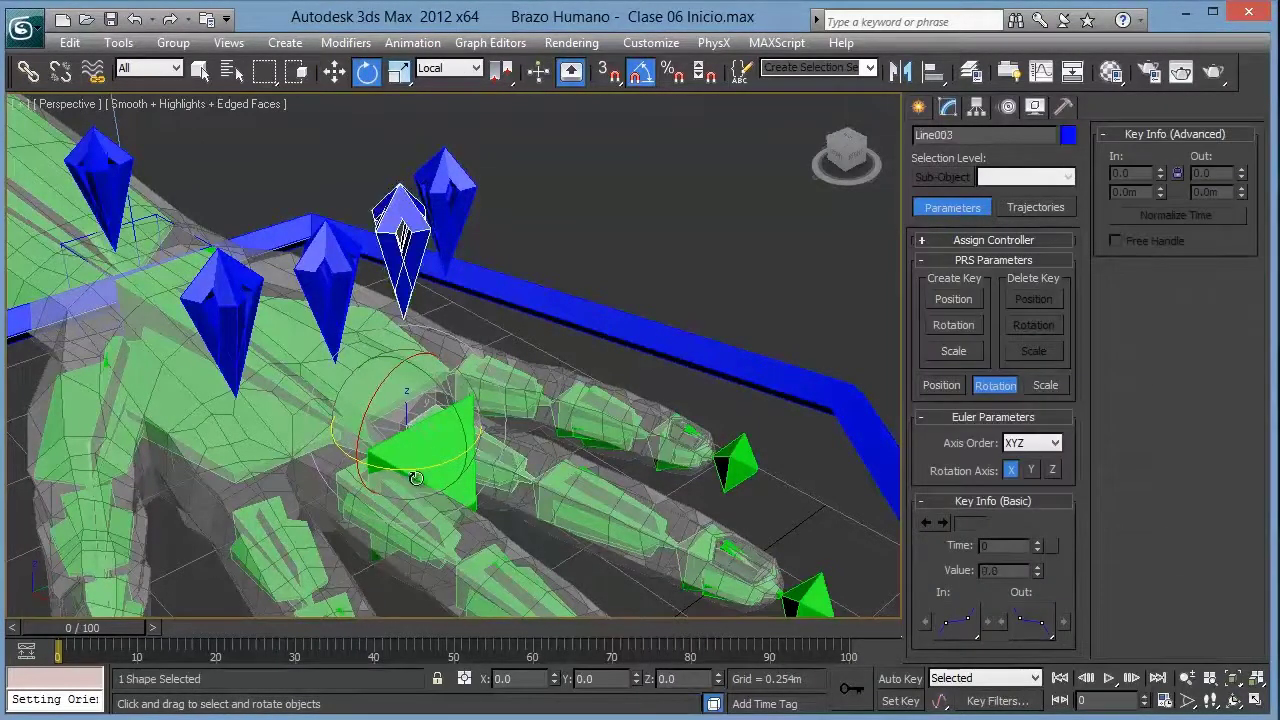
drag(416, 478, 407, 469)
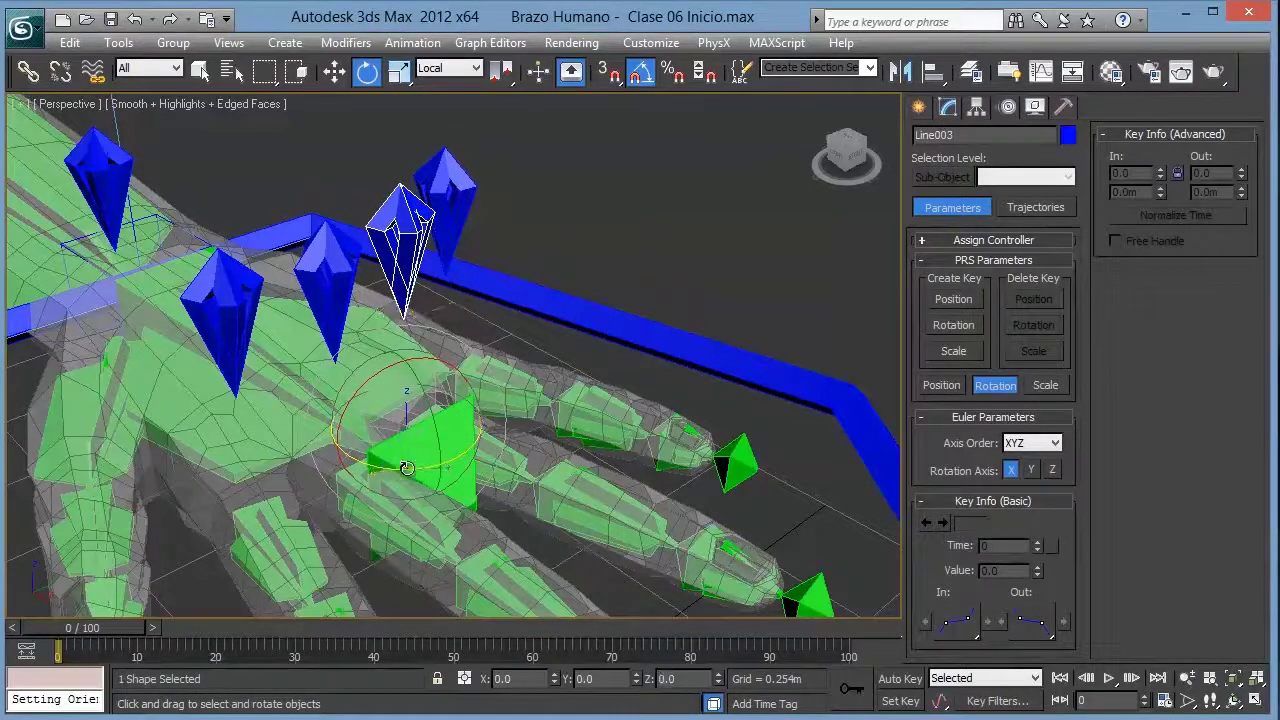
Step: Reapply the Line003 orientation constraint, test it, and return crystal and finger to rest
click(500, 464)
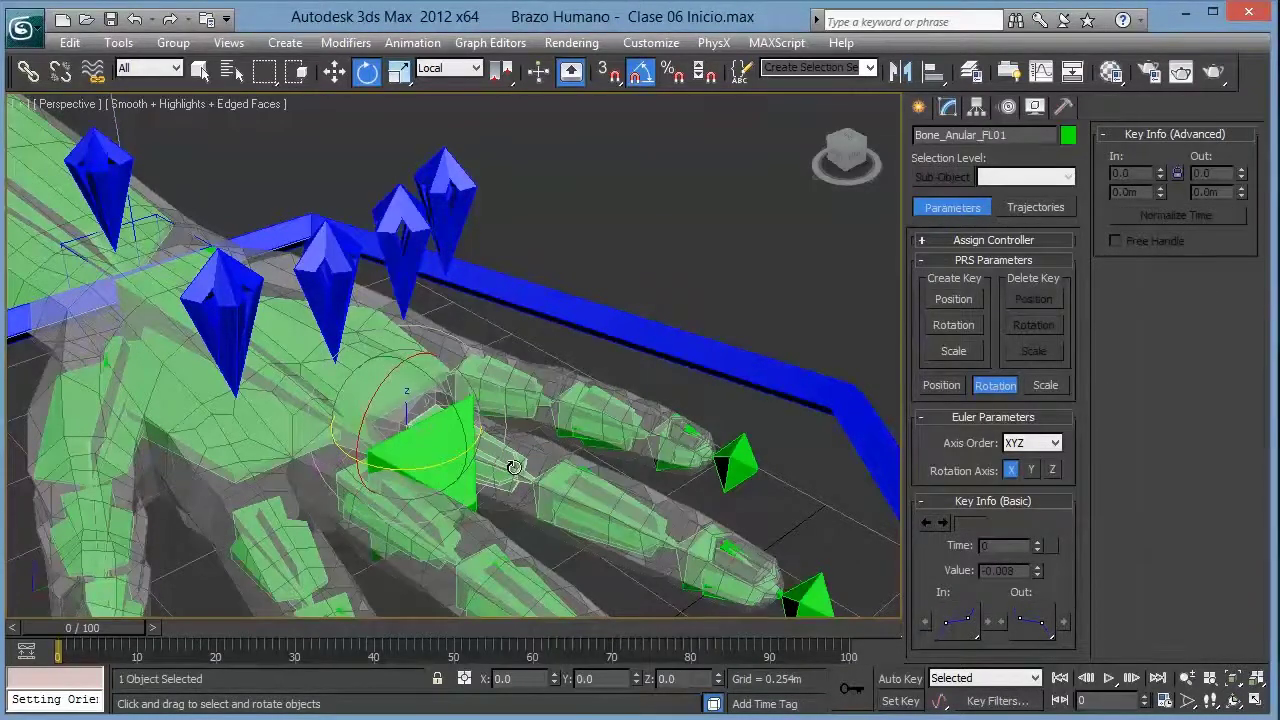
right_click(525, 383)
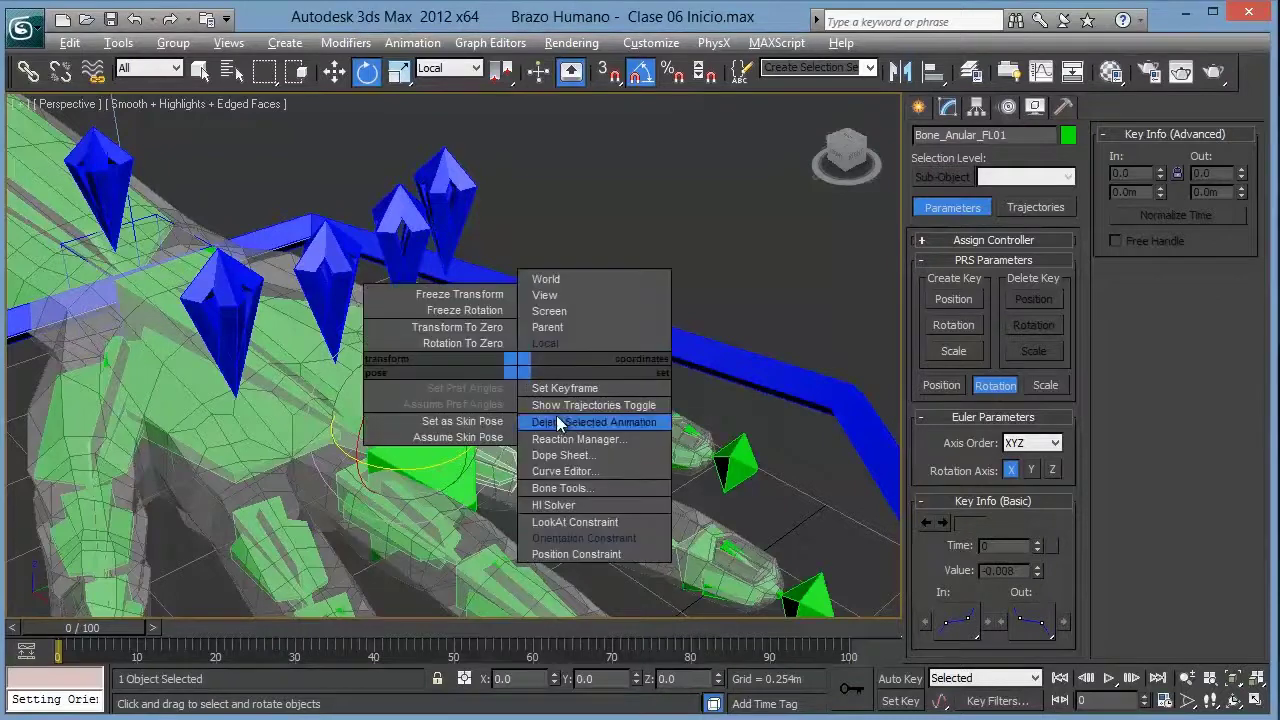
click(580, 542)
click(398, 206)
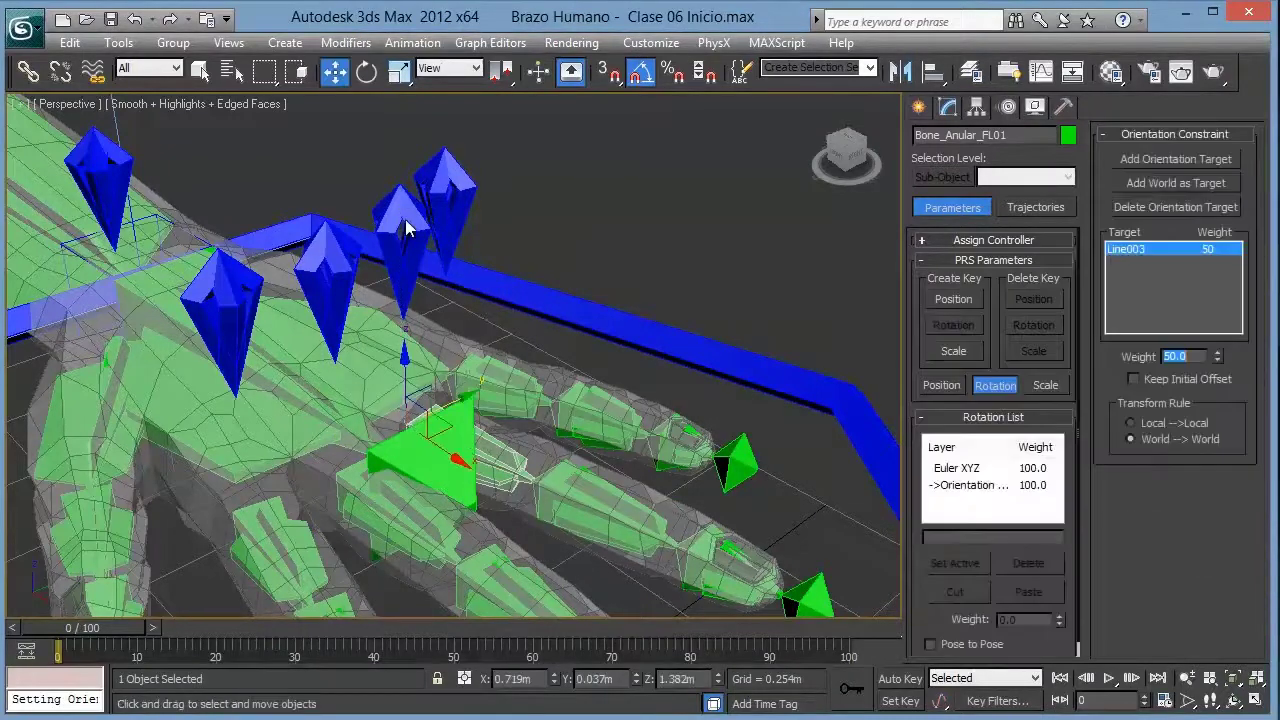
click(370, 72)
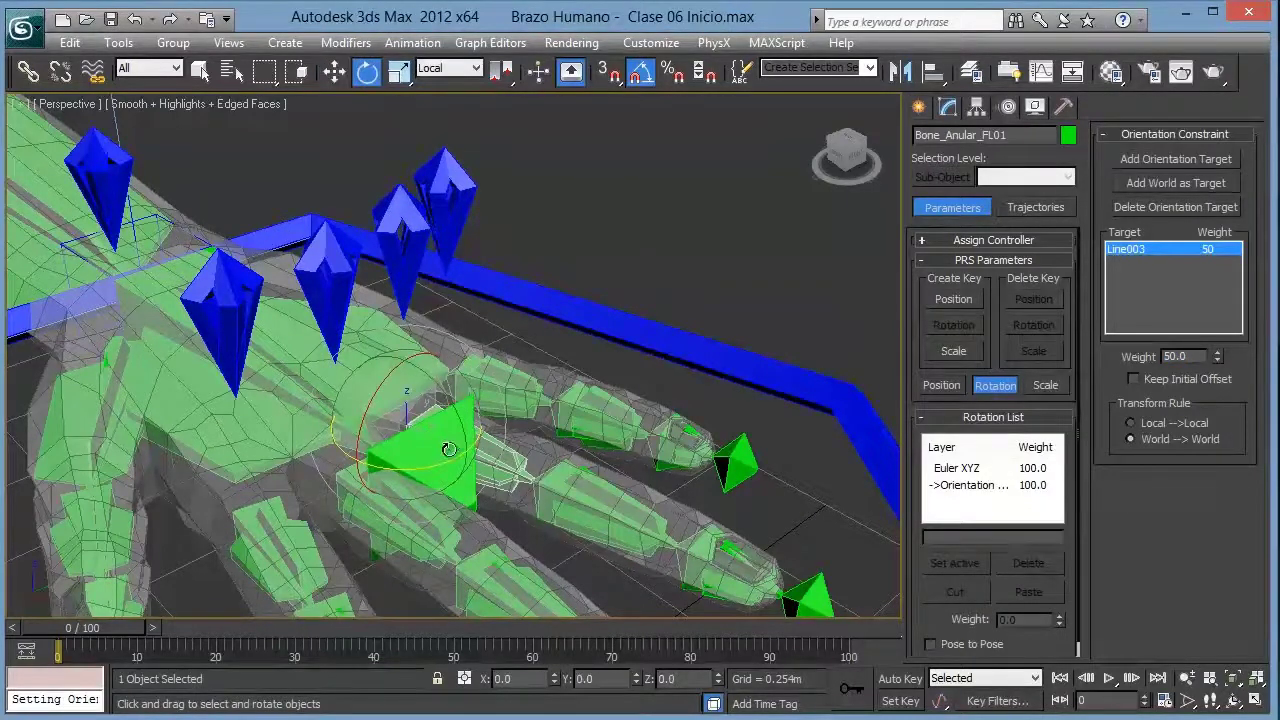
mouse_move(452, 444)
mouse_down()
mouse_move(460, 468)
mouse_move(361, 448)
mouse_move(385, 428)
mouse_up()
click(403, 203)
mouse_move(560, 405)
alt+middle_down()
mouse_move(449, 401)
mouse_move(495, 400)
mouse_move(467, 412)
alt+middle_up()
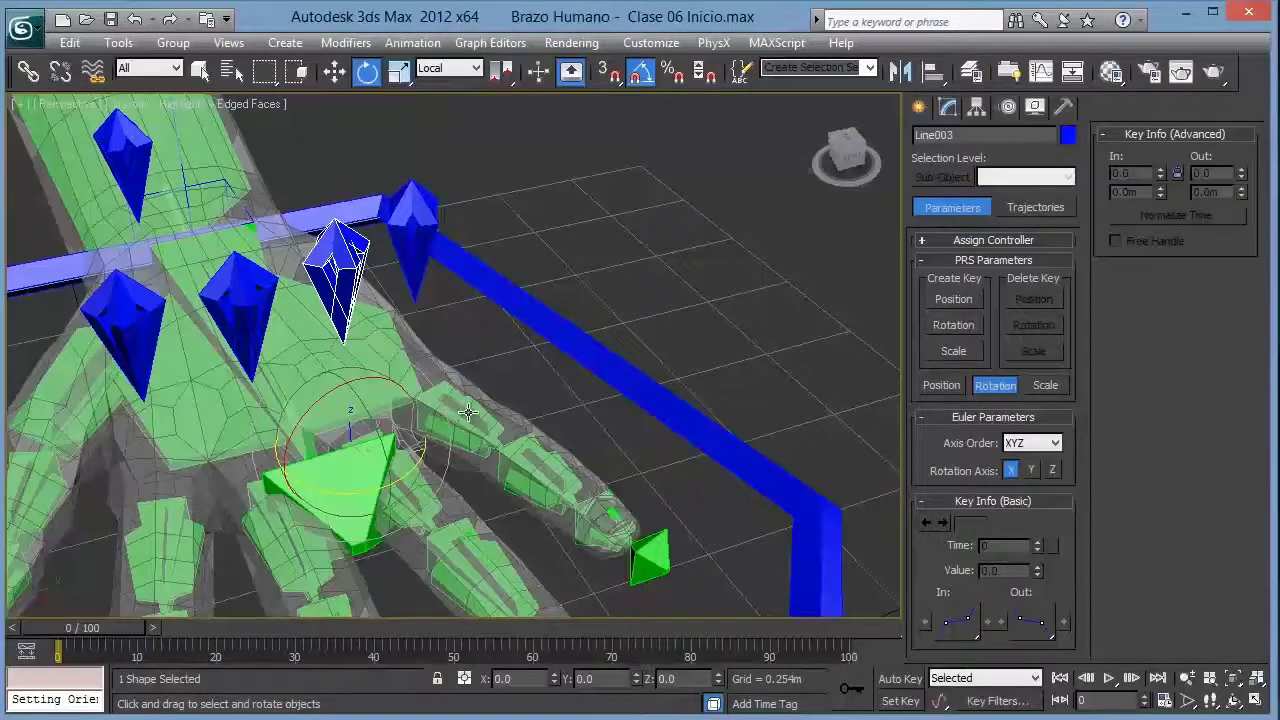
click(467, 412)
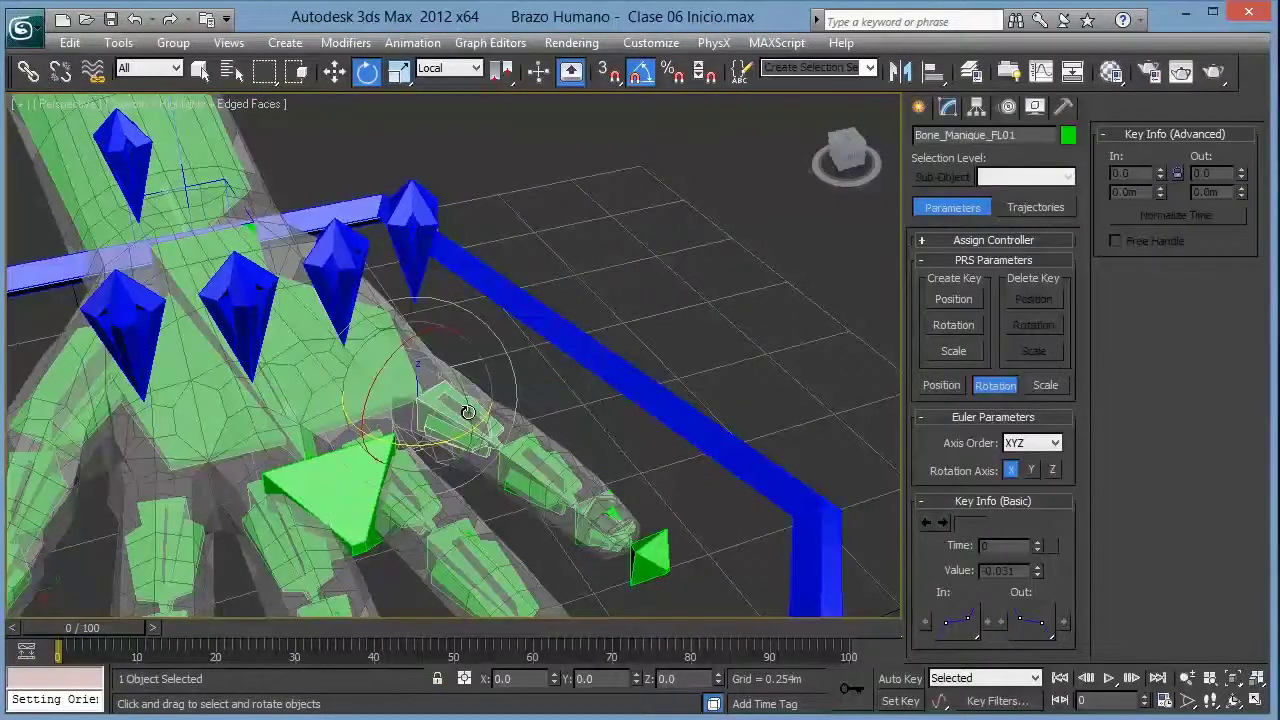
Step: Constrain Bone_Manique_FL01's orientation to crystal Line004 and test-rotate it
right_click(588, 358)
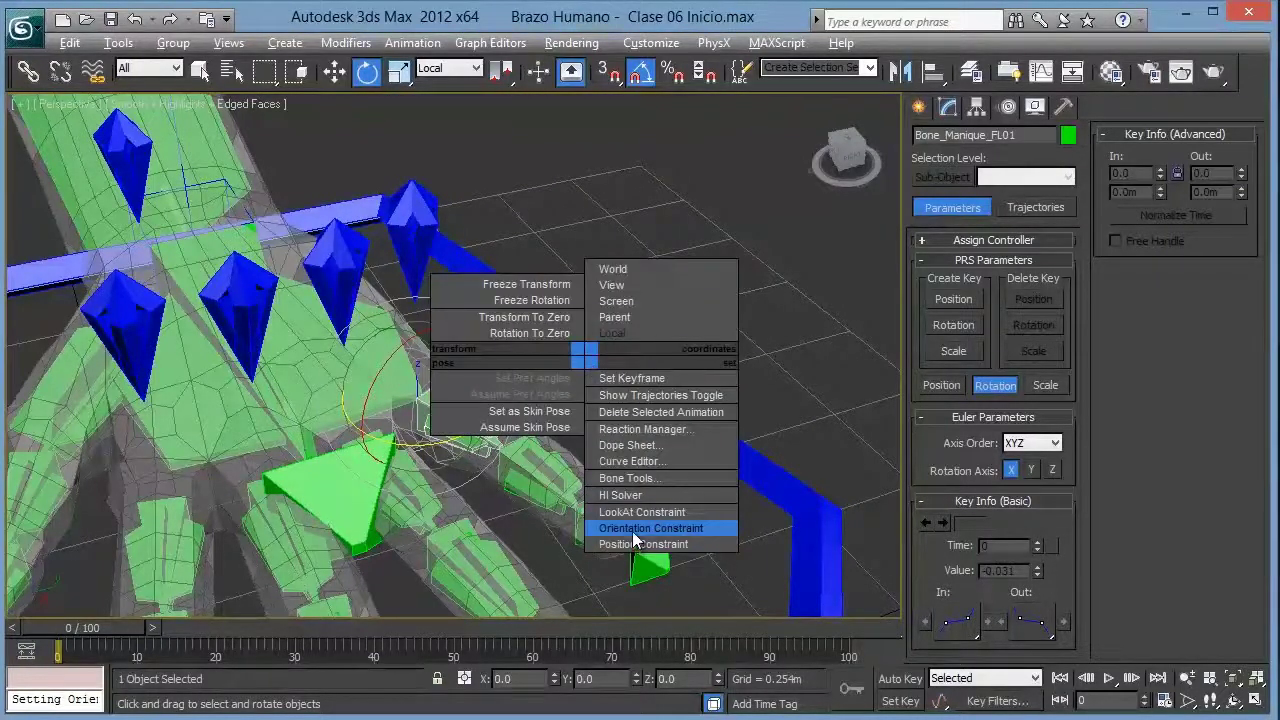
click(634, 534)
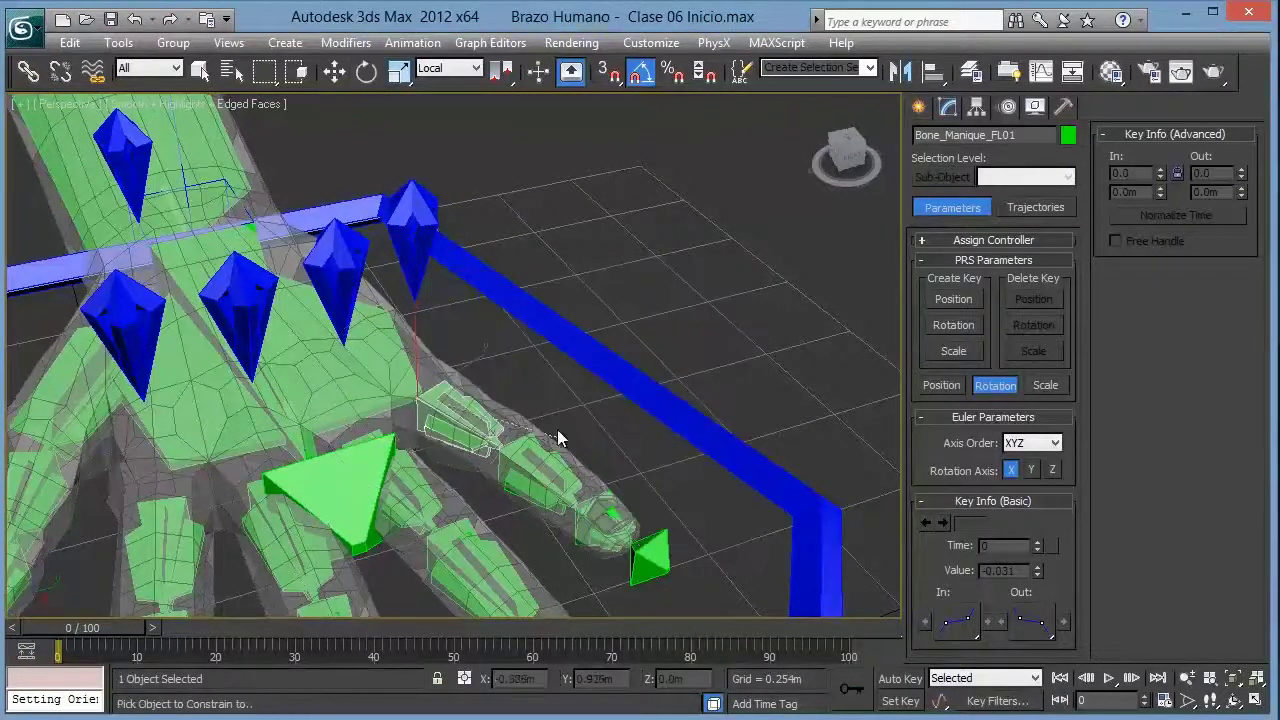
click(411, 271)
click(367, 72)
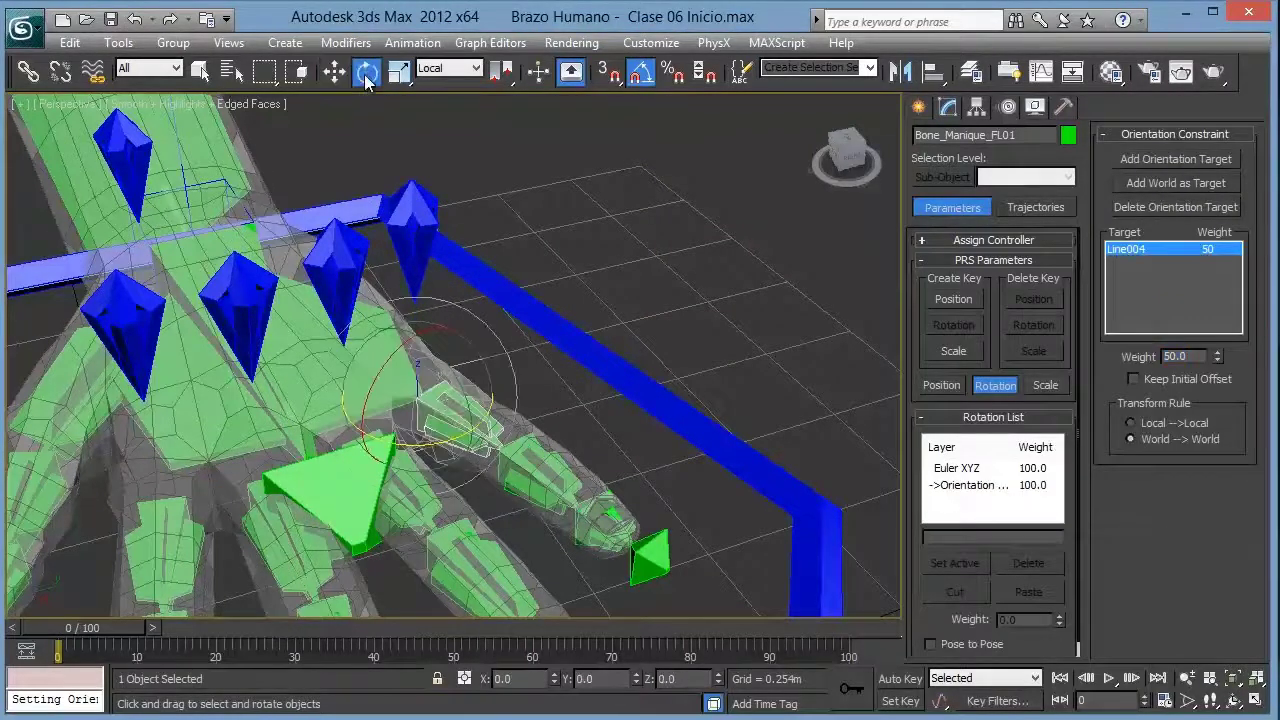
mouse_move(447, 440)
mouse_down()
mouse_move(485, 467)
mouse_move(479, 443)
mouse_move(440, 450)
mouse_up()
click(447, 264)
Step: Clear the selection and orbit to a low side view of the hand
click(606, 305)
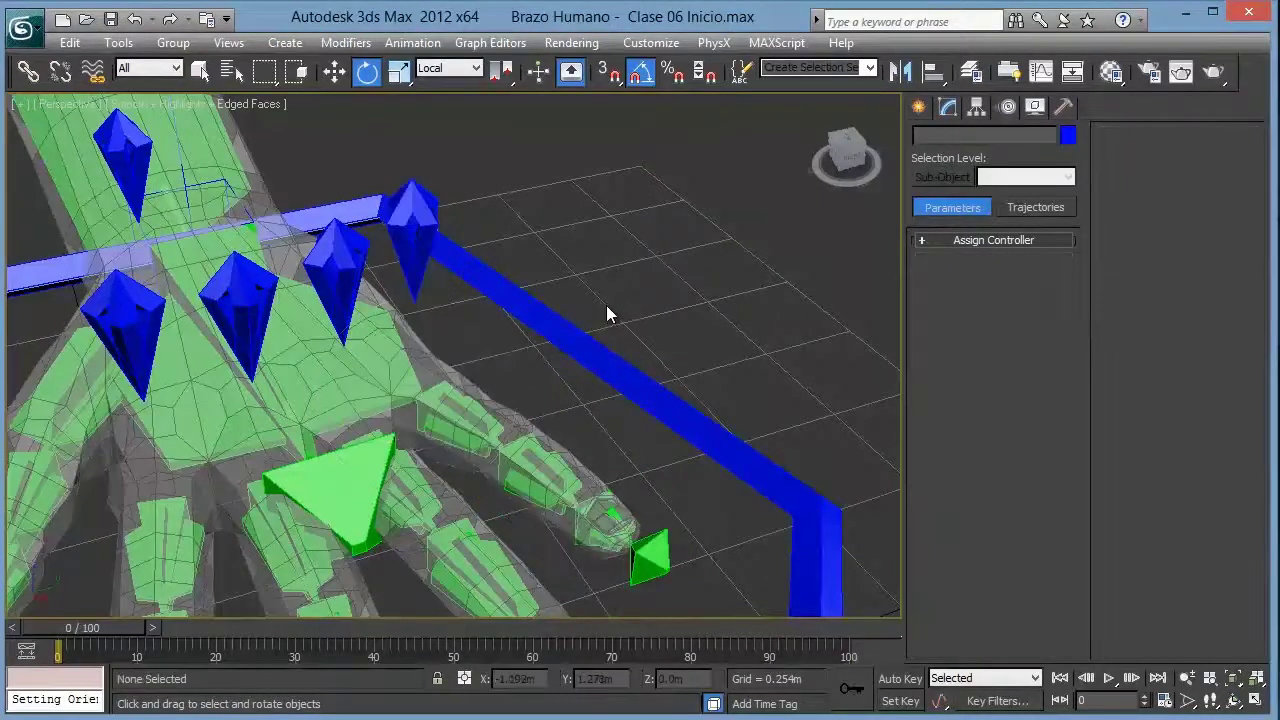
scroll(606, 305, down, 5)
alt+middle_drag(606, 305, 459, 364)
scroll(459, 364, up, 6)
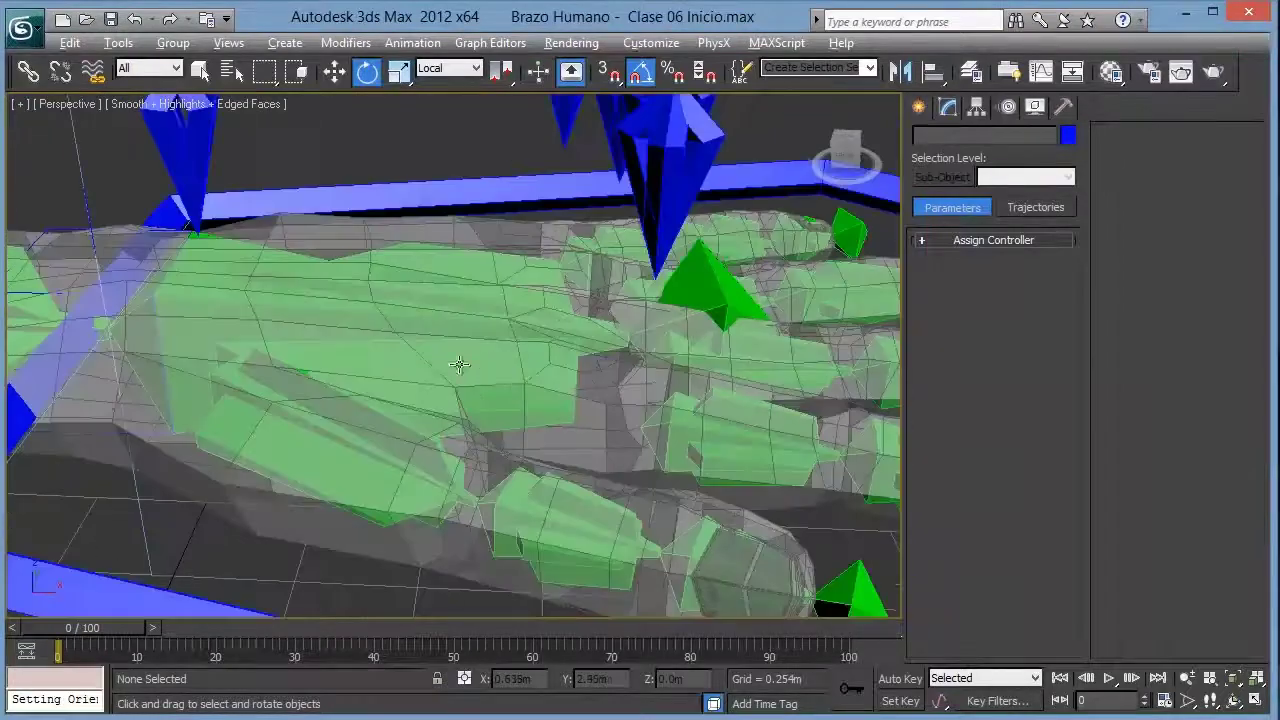
scroll(459, 364, down, 3)
Step: Select the thumb base bone Bone_Pulgar_FL01 and orbit to a low side view
click(326, 494)
scroll(339, 479, down, 3)
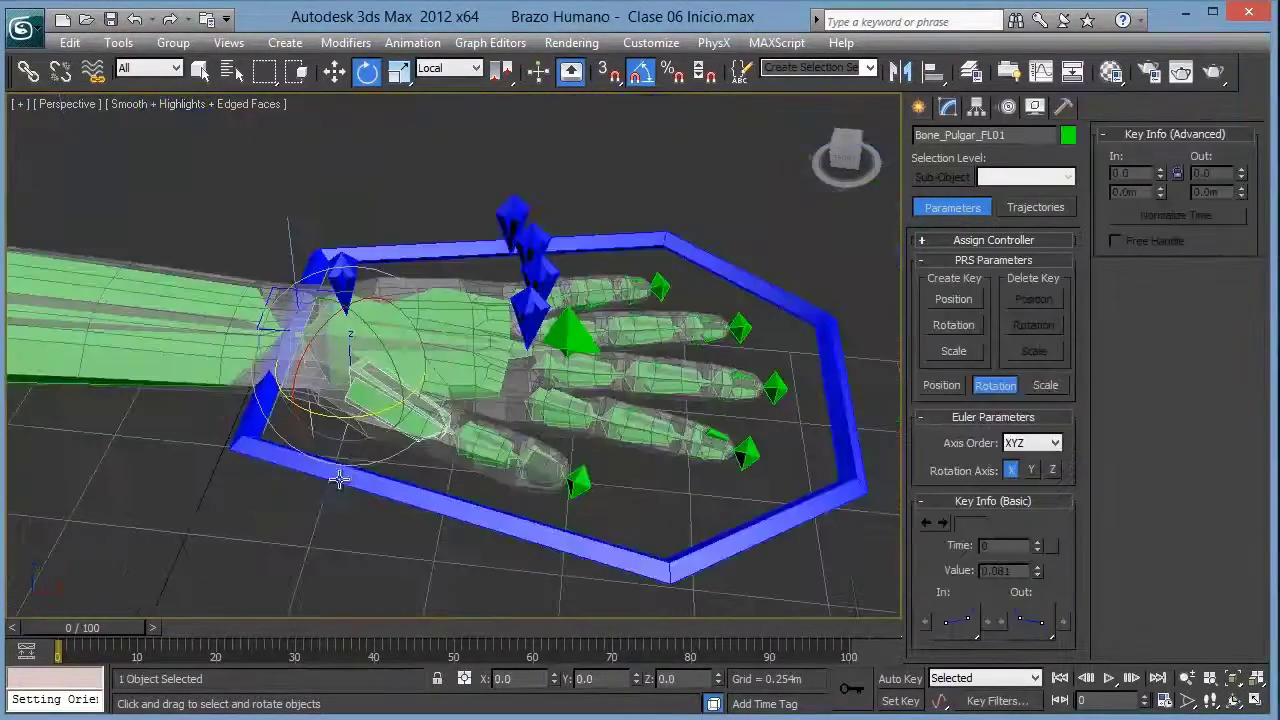
alt+middle_drag(339, 479, 300, 400)
scroll(300, 400, up, 5)
mouse_move(314, 229)
middle_down()
mouse_move(316, 266)
mouse_move(425, 289)
middle_up()
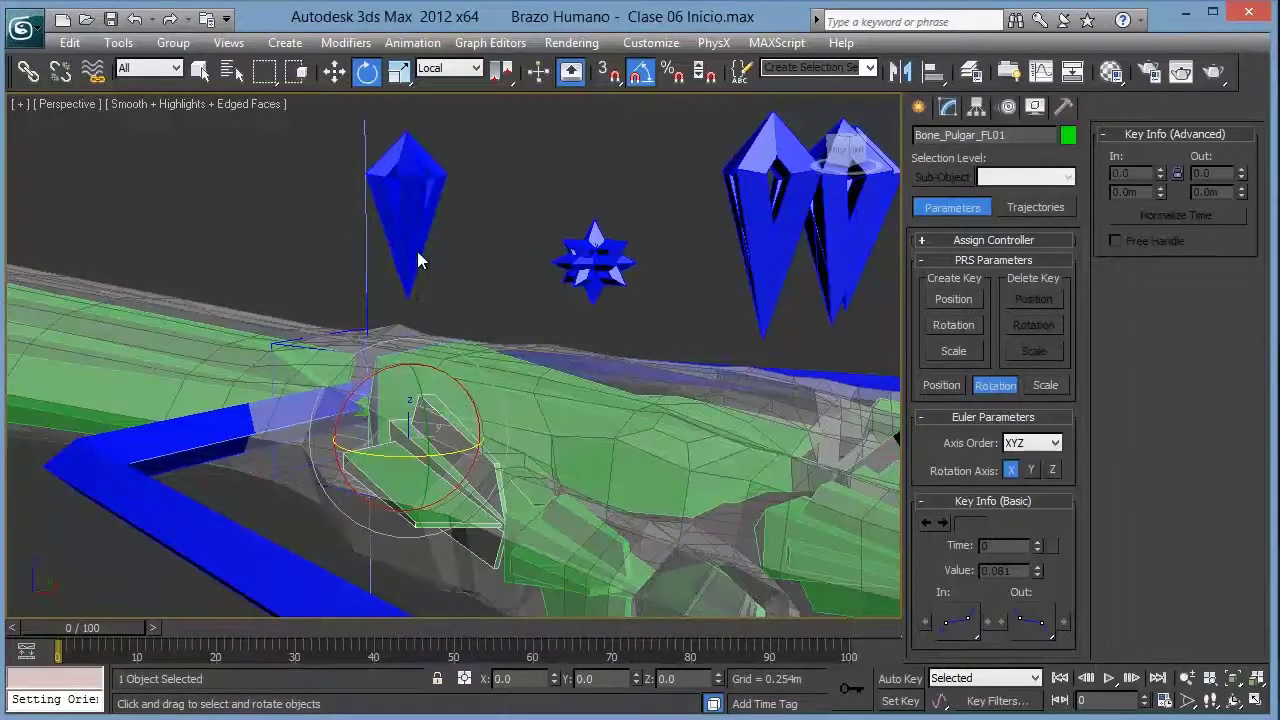
Step: Orientation-constrain Bone_Pulgar_FL01 to crystal Line005 with a target weight of 49
right_click(524, 259)
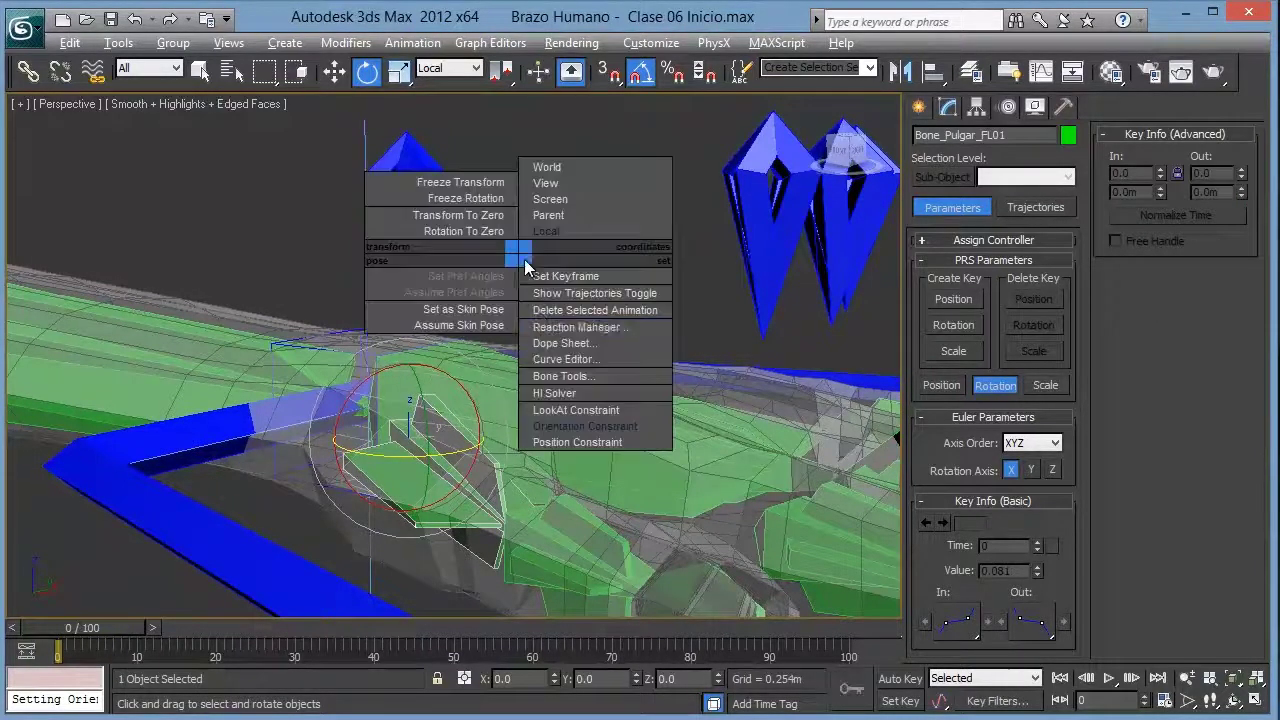
click(552, 431)
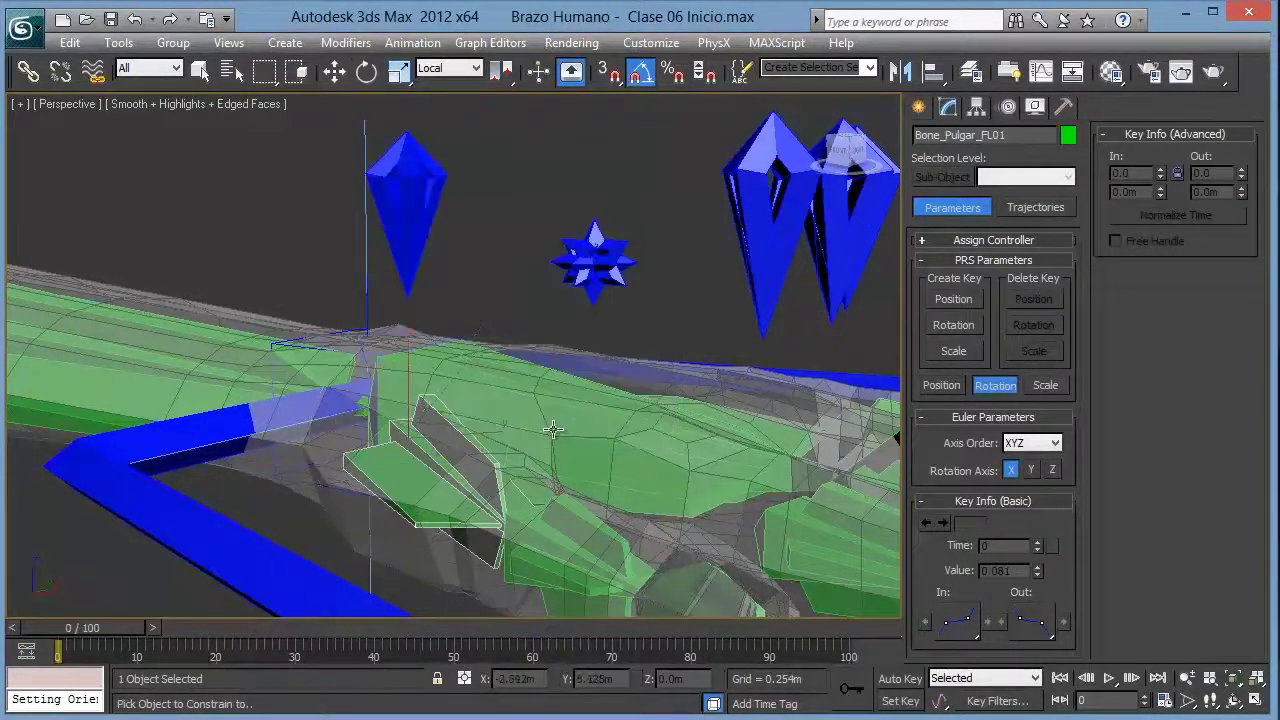
click(415, 192)
text(49)
key(Return)
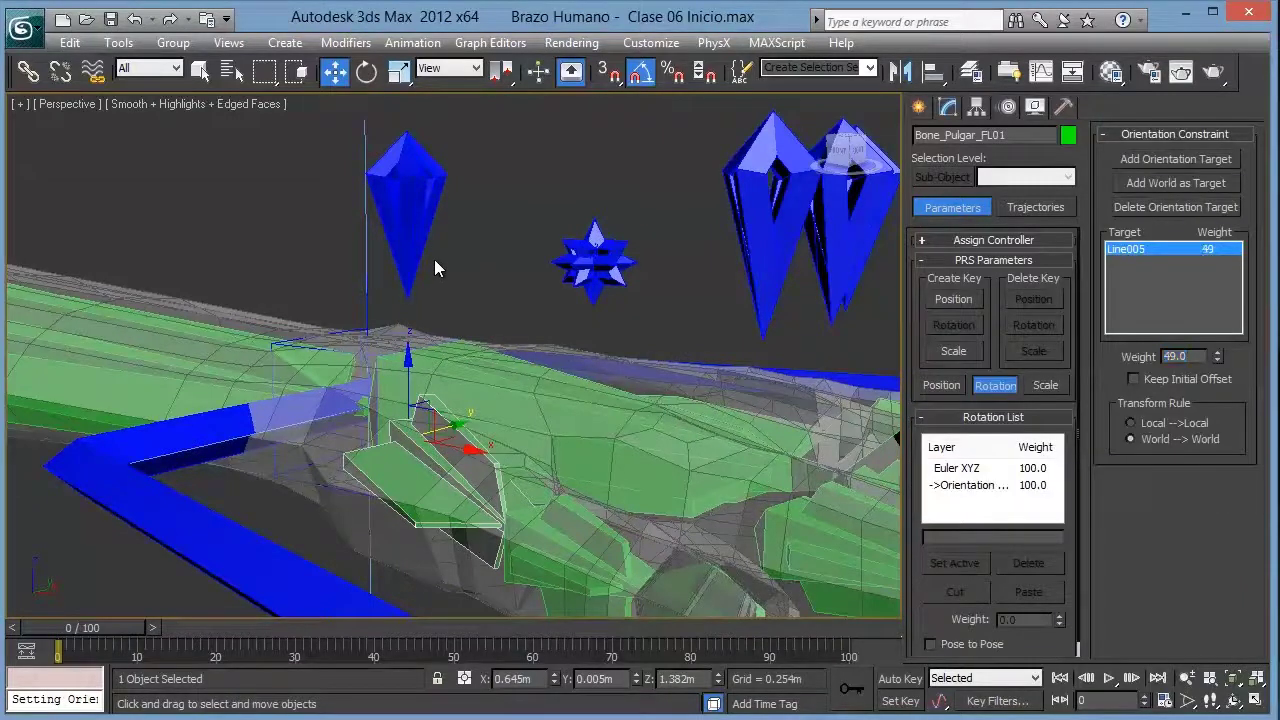
Step: Switch to Rotate and orbit and zoom in to view the whole hand
click(367, 71)
alt+middle_drag(418, 275, 455, 336)
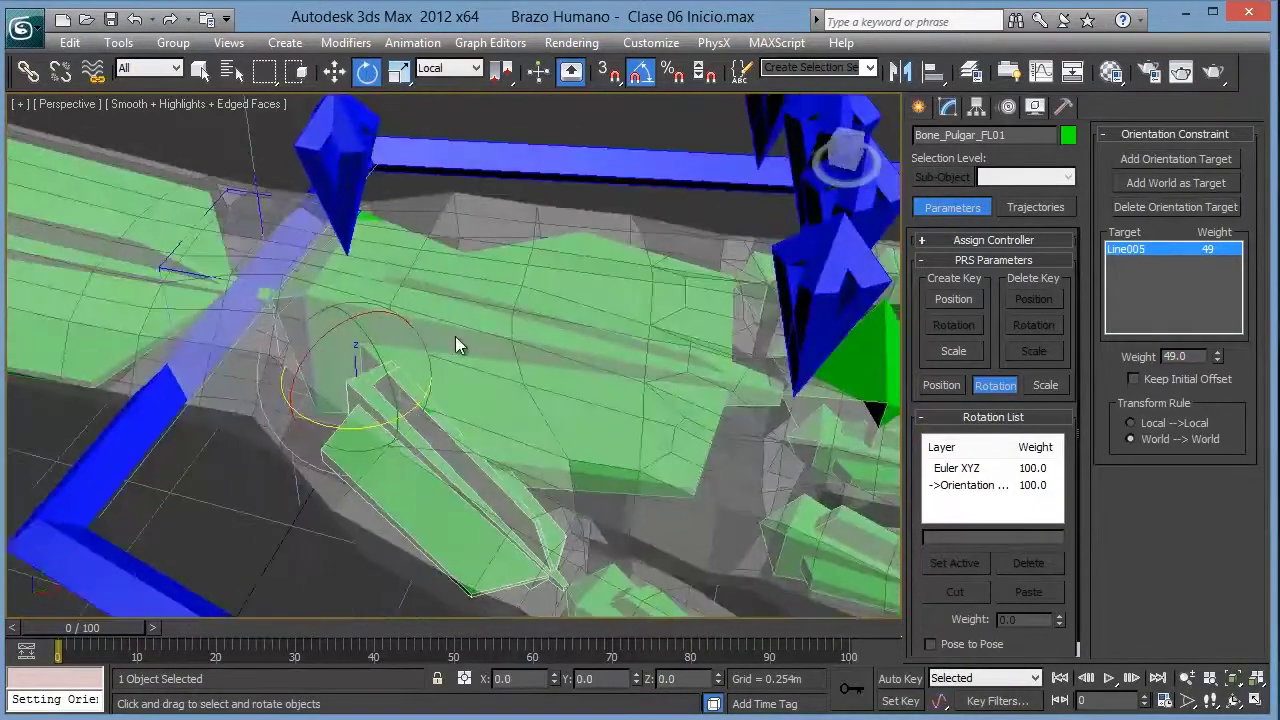
scroll(426, 372, down, 3)
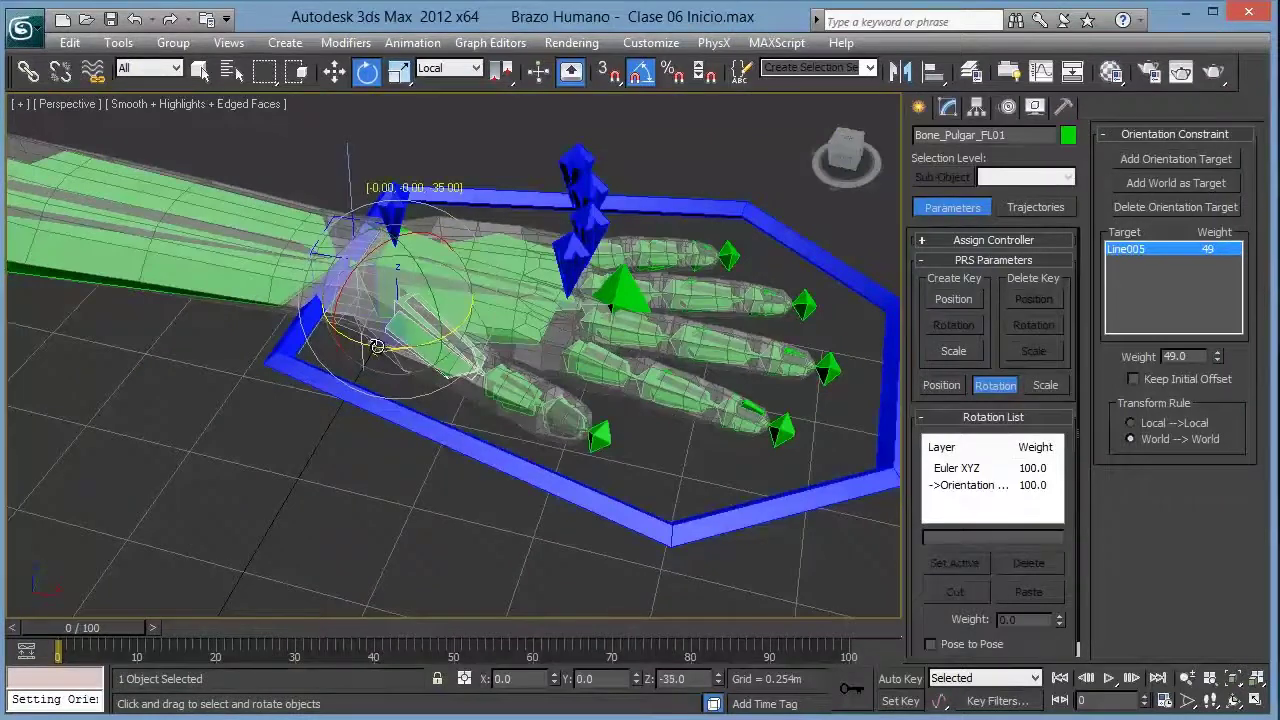
scroll(440, 340, up, 3)
middle_drag(440, 340, 457, 331)
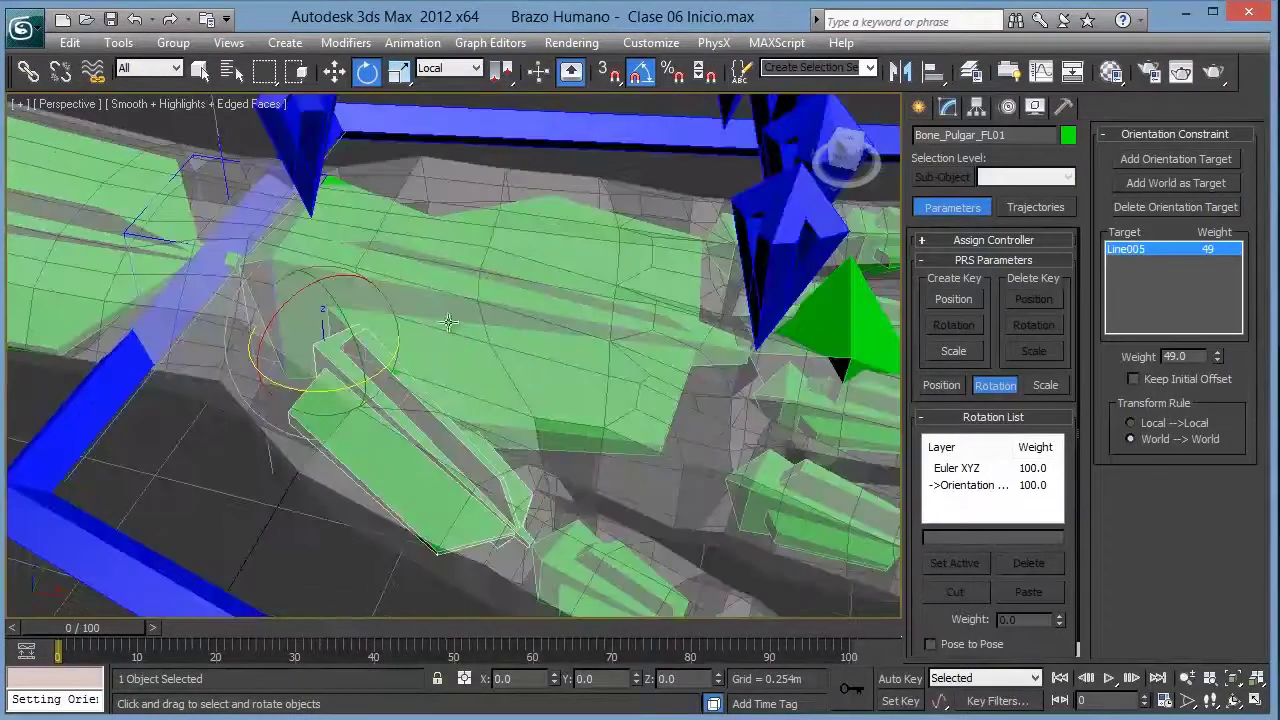
click(289, 166)
scroll(391, 213, down, 2)
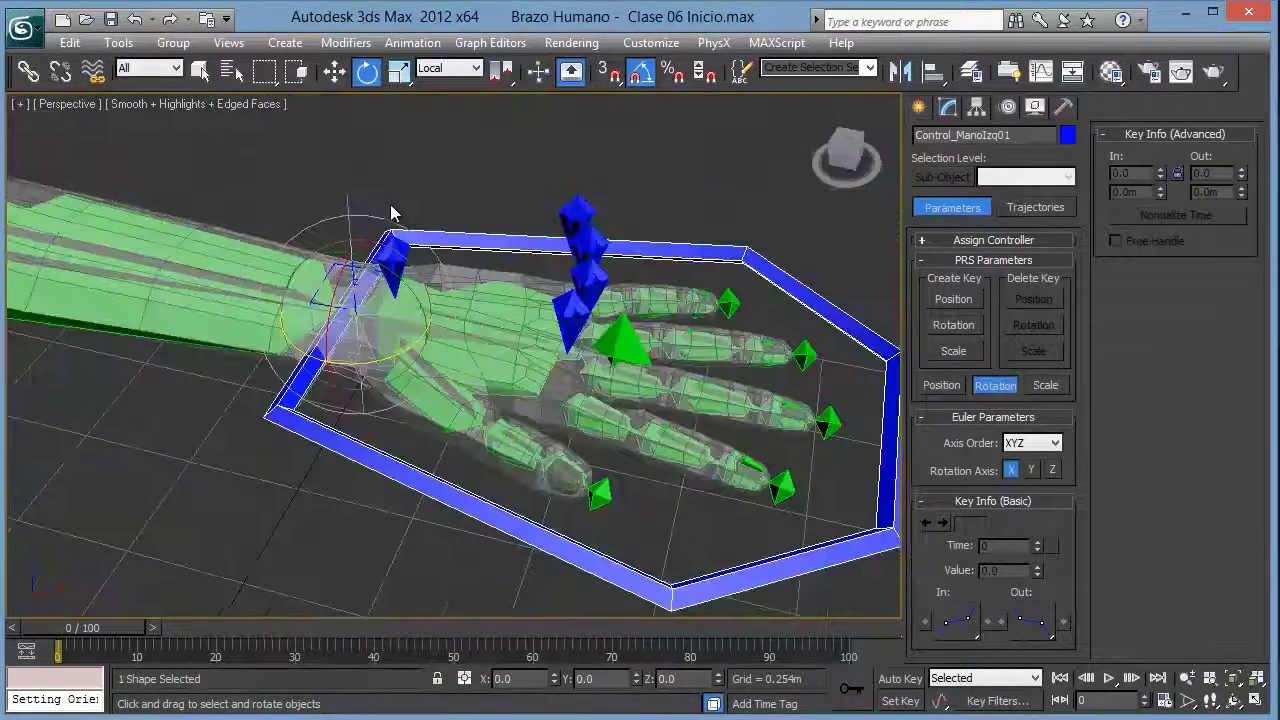
click(395, 258)
mouse_move(420, 404)
mouse_down()
mouse_move(357, 409)
mouse_move(418, 316)
mouse_move(450, 322)
mouse_up()
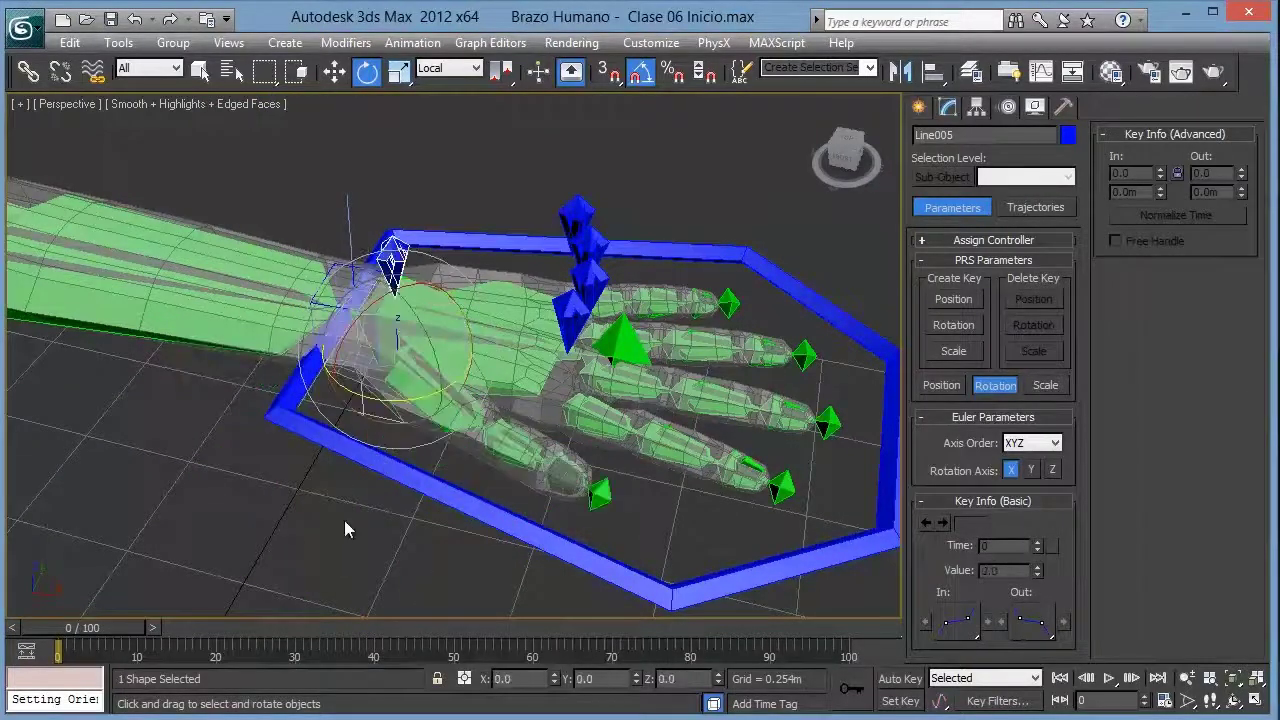
click(450, 322)
mouse_move(530, 275)
alt+middle_down()
mouse_move(383, 232)
mouse_move(510, 281)
alt+middle_up()
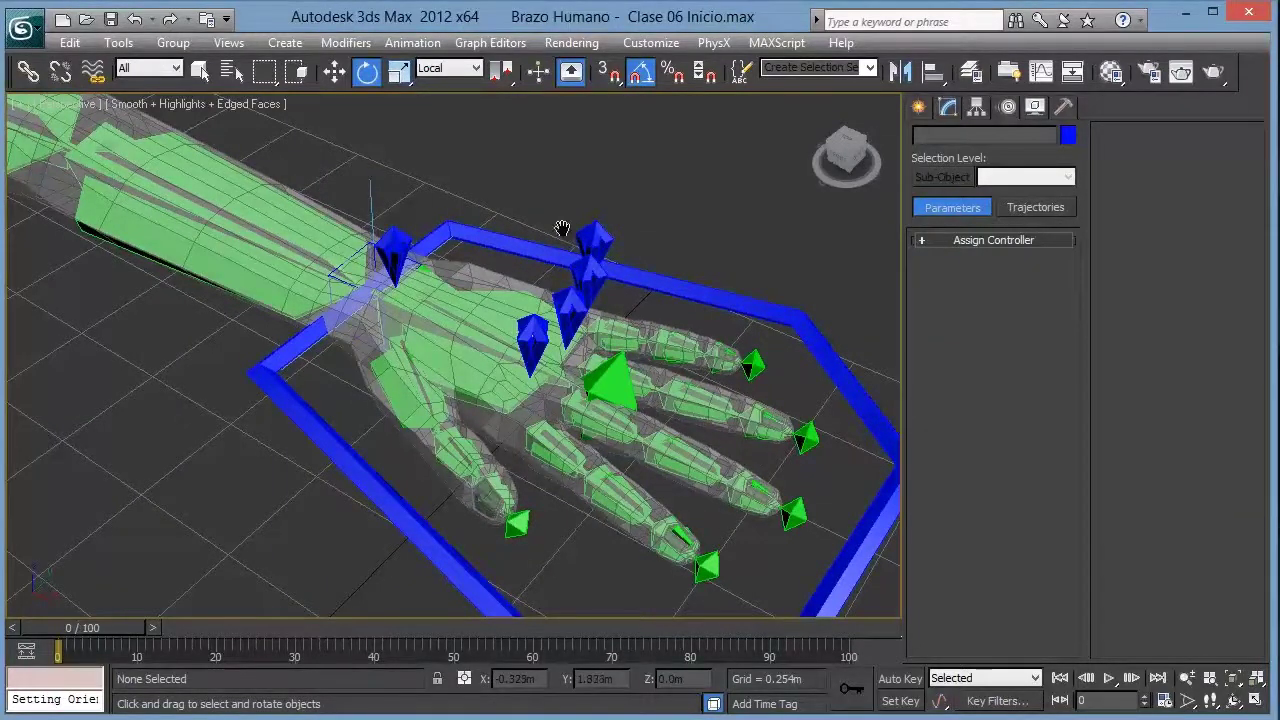
scroll(486, 251, up, 3)
scroll(480, 257, down, 4)
scroll(480, 272, up, 1)
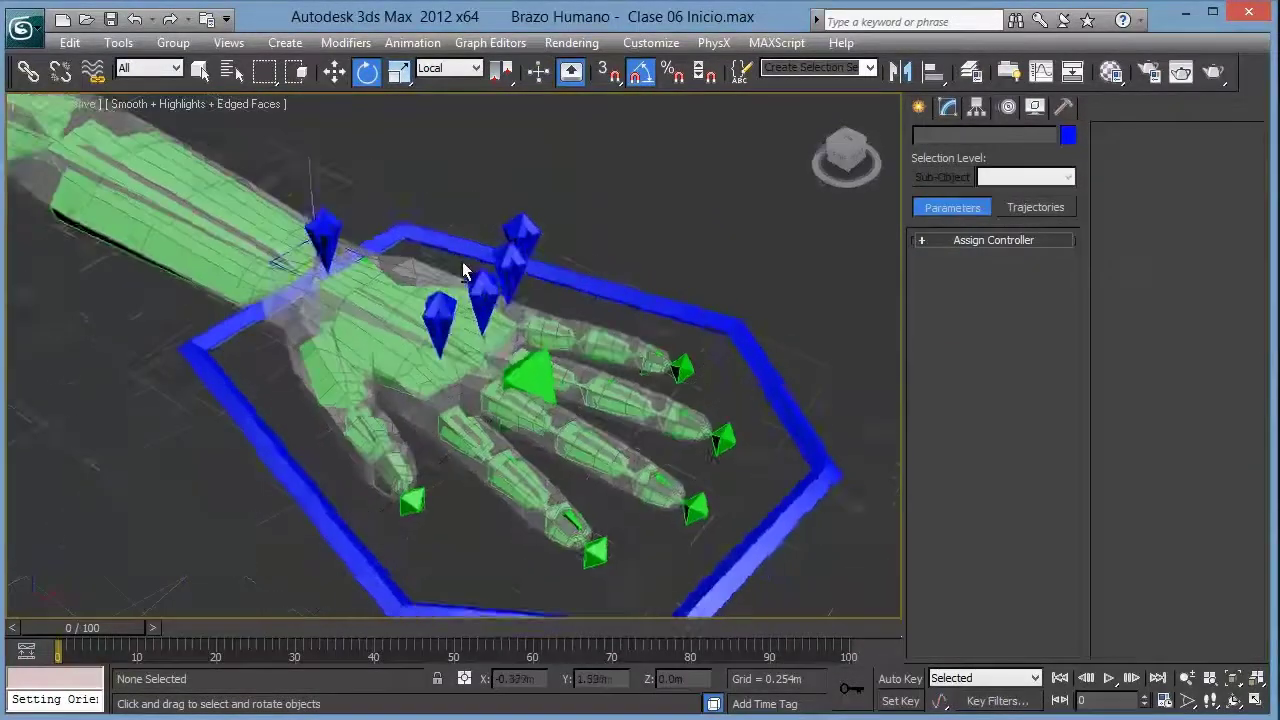
alt+middle_drag(463, 271, 459, 244)
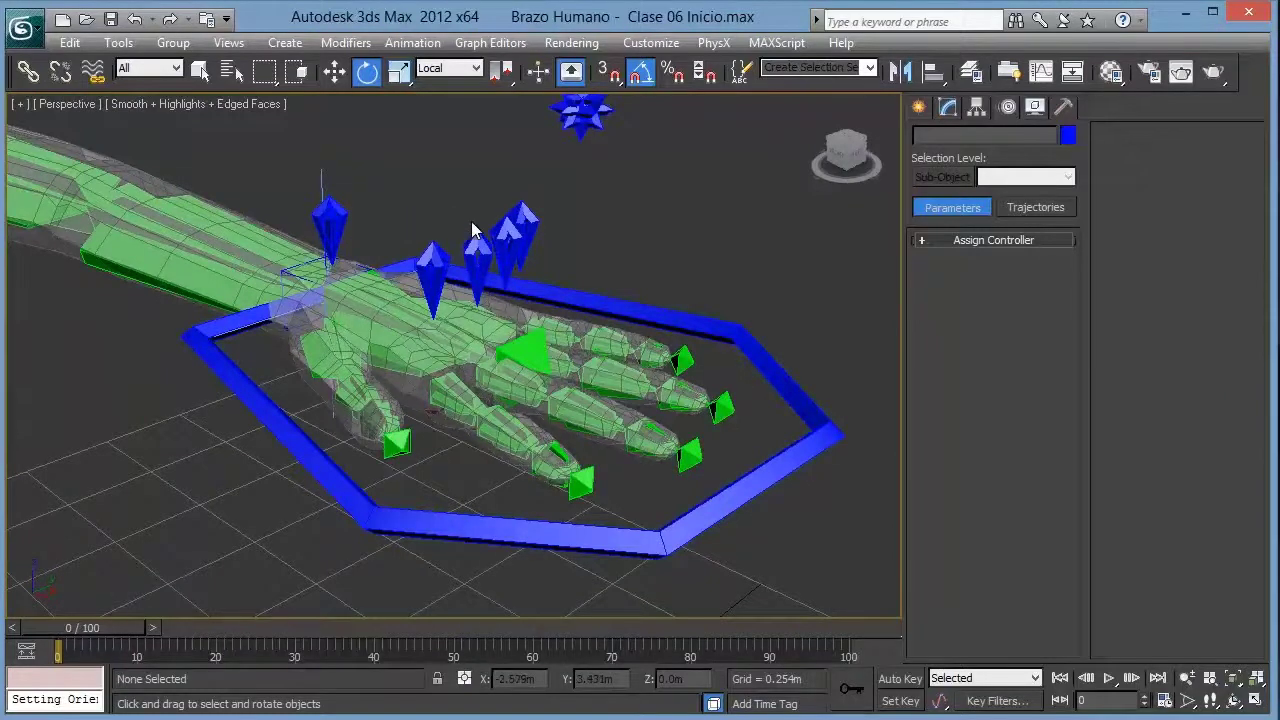
scroll(471, 235, up, 2)
scroll(519, 228, down, 2)
alt+middle_drag(518, 228, 561, 275)
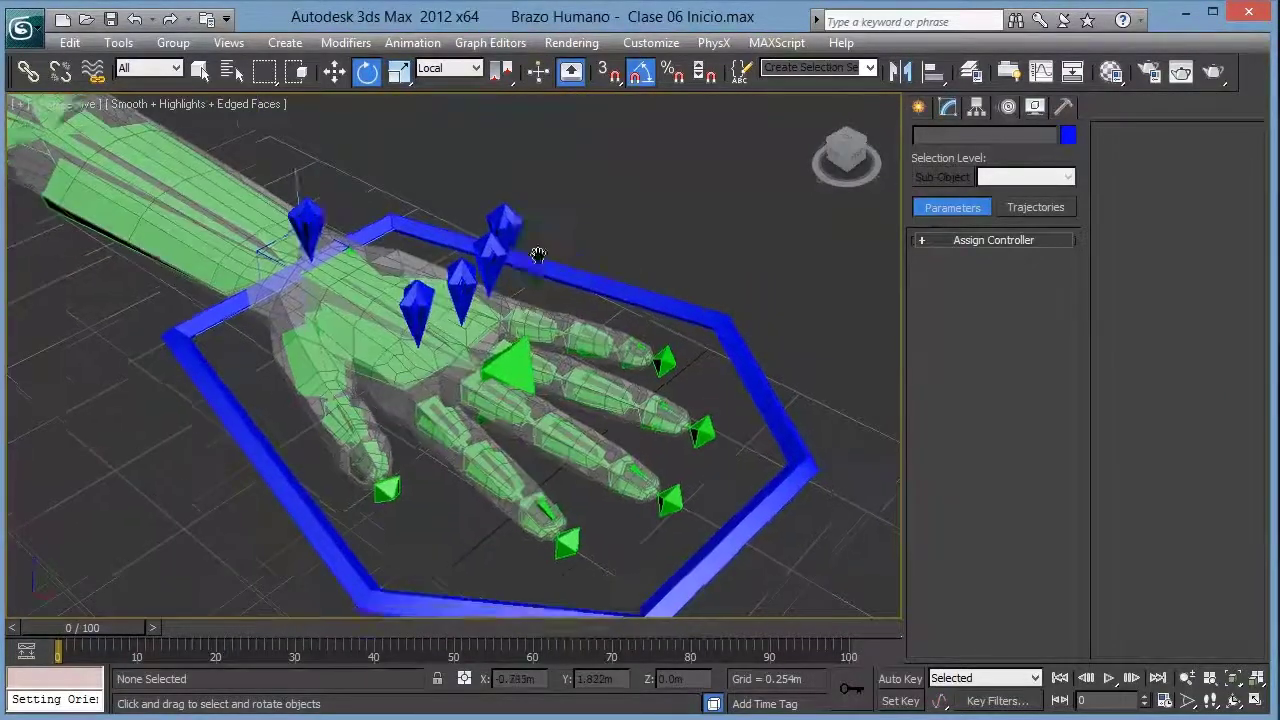
click(561, 258)
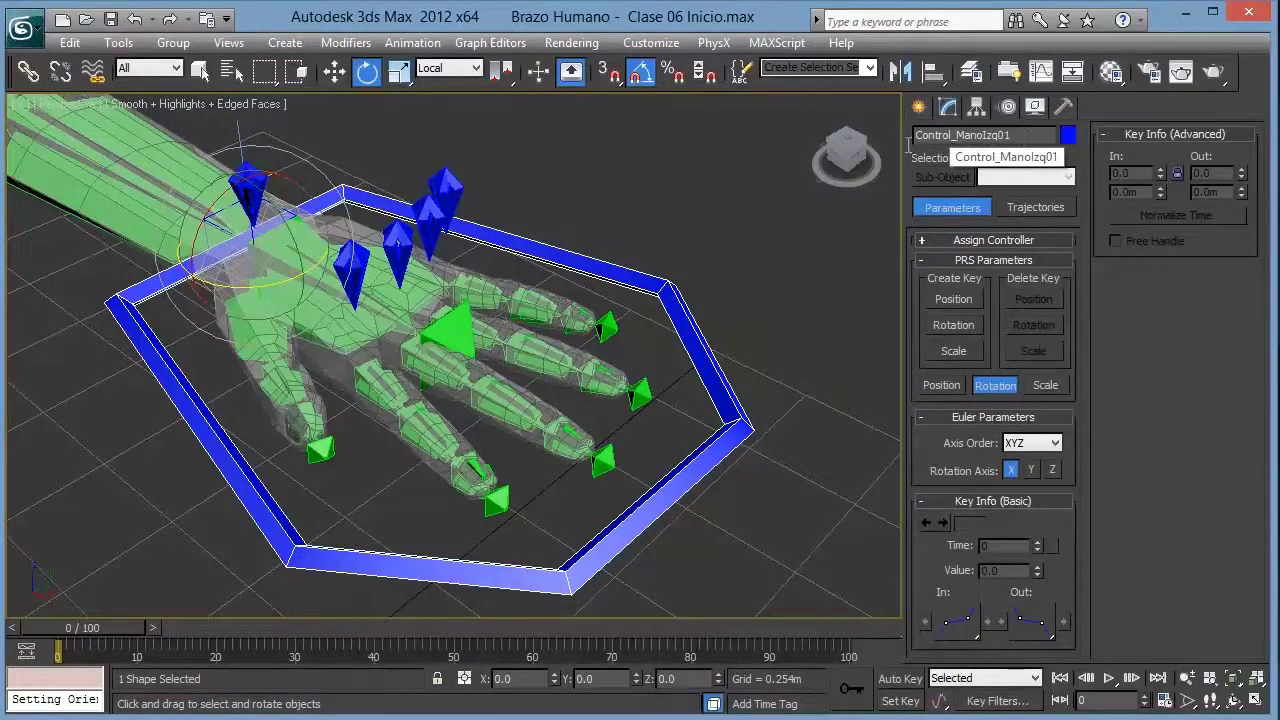
Step: Rename the thumb crystal Line005 to Control_Manoizq_pulgar01
scroll(229, 220, up, 2)
scroll(229, 220, up, 3)
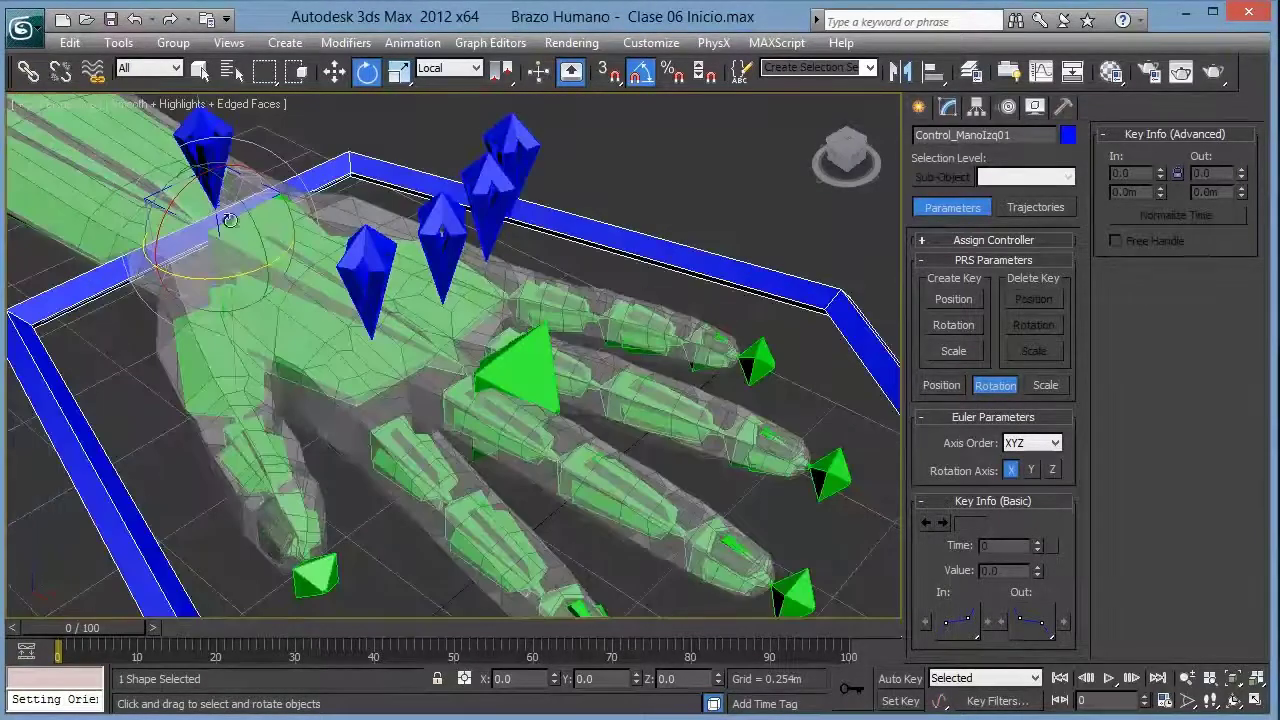
click(203, 134)
alt+middle_drag(203, 134, 778, 170)
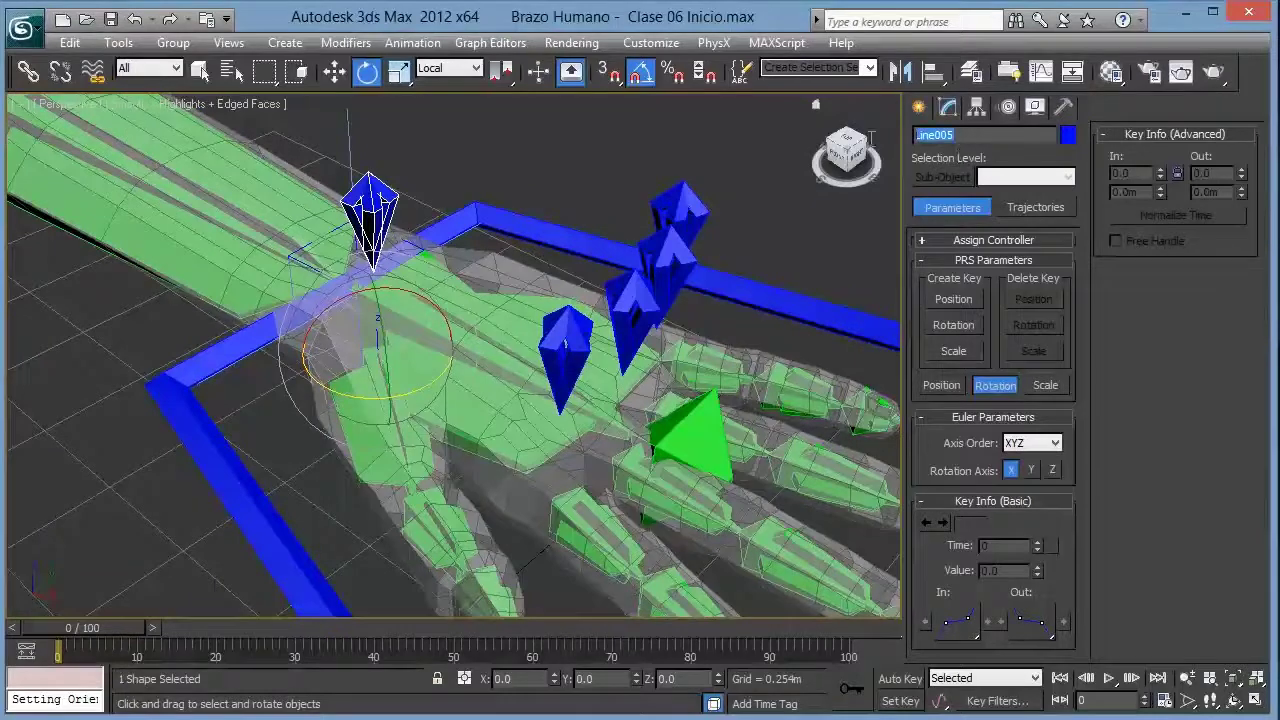
text(Control)
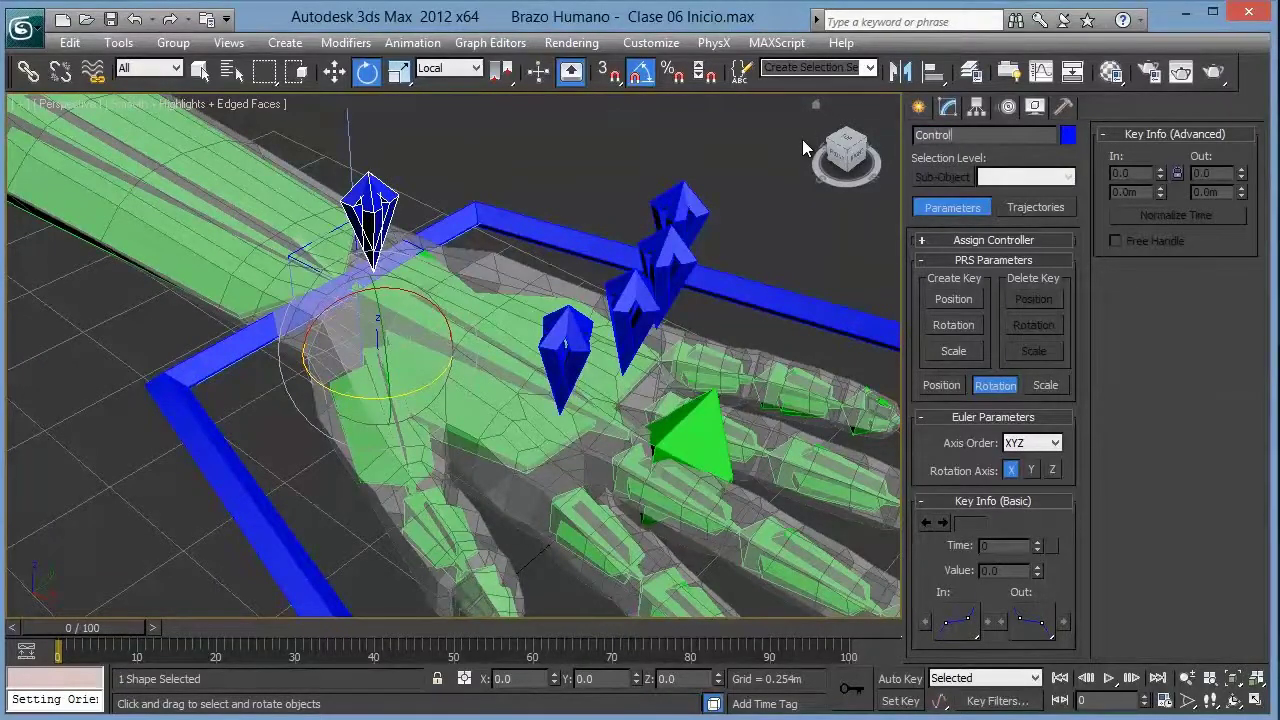
text(_Manol)
text(izqP)
key(Return)
text()pulgar01)
Step: Copy that name onto Line001 and change pulgar to indicie
click(1003, 136)
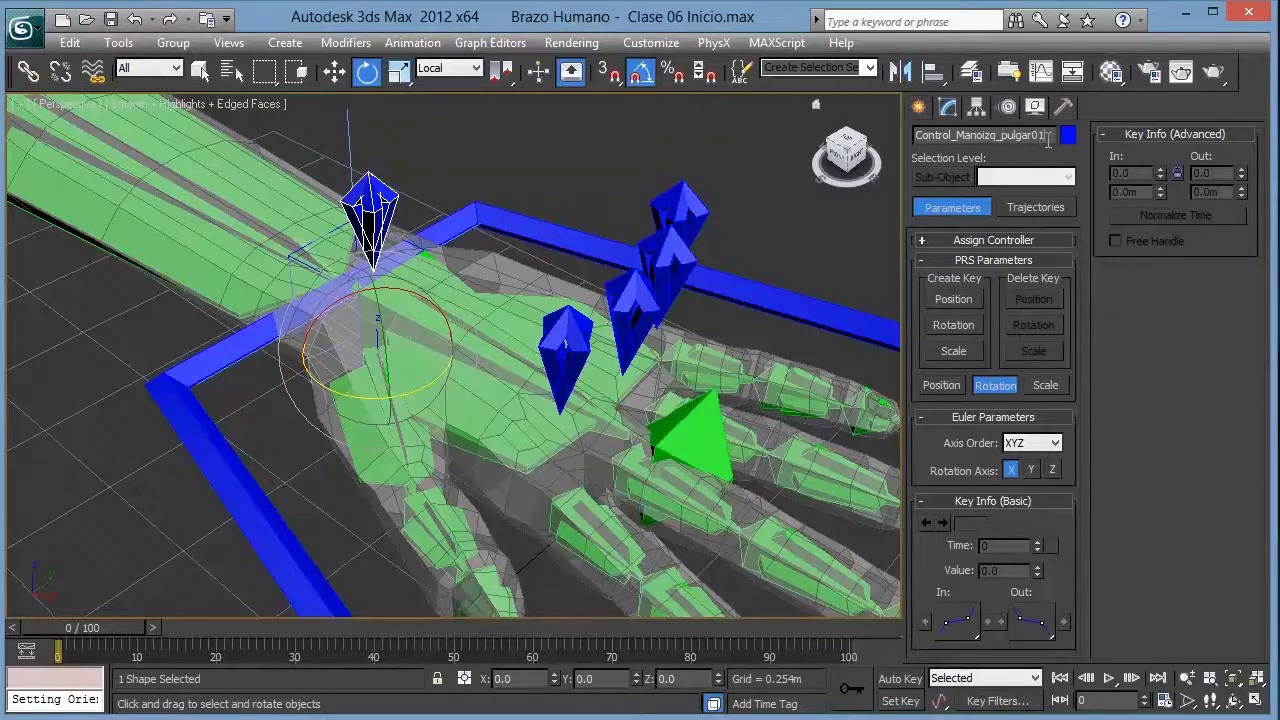
drag(1047, 140, 833, 150)
key(ctrl+c)
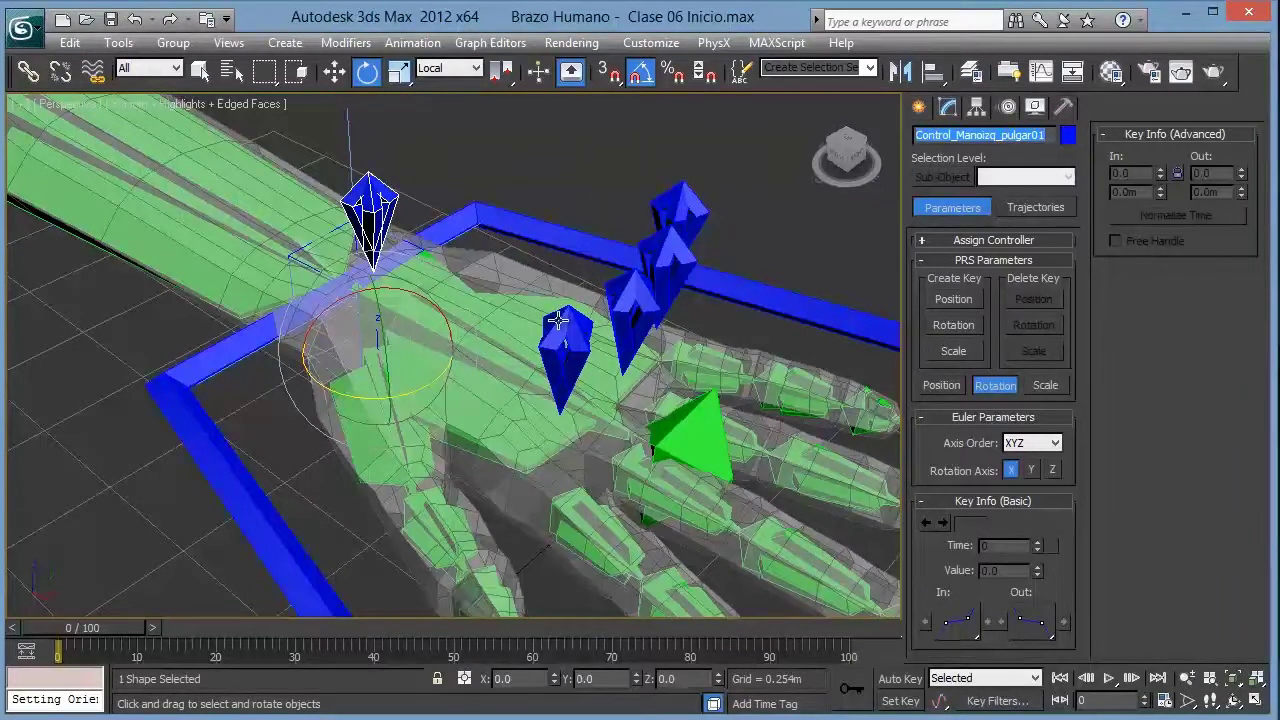
click(560, 325)
alt+middle_drag(560, 325, 900, 245)
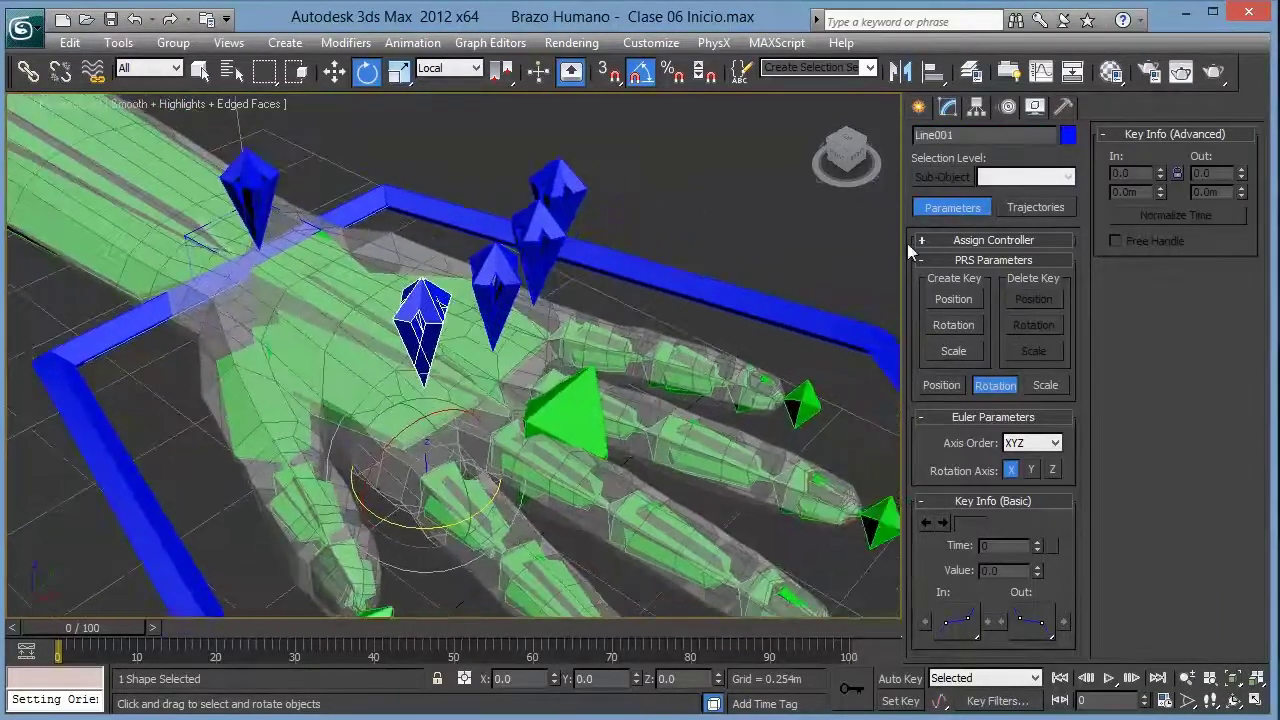
double_click(966, 141)
key(ctrl+v)
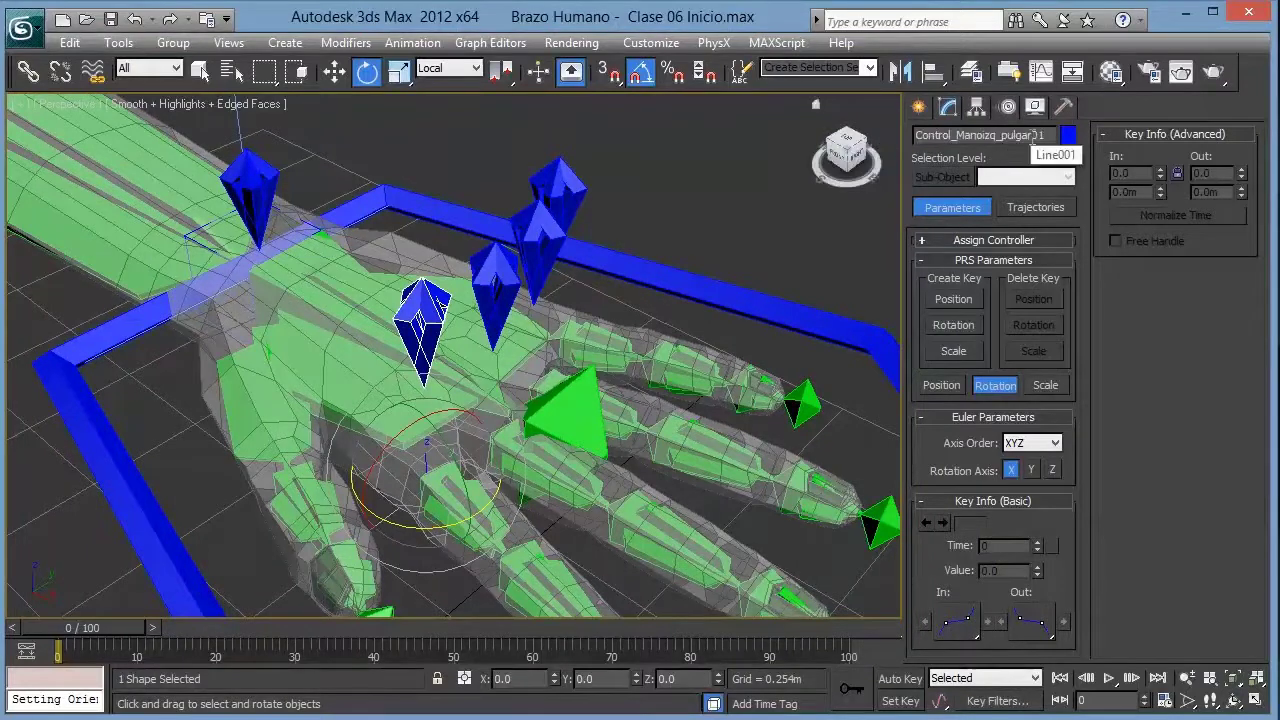
drag(1046, 140, 1003, 140)
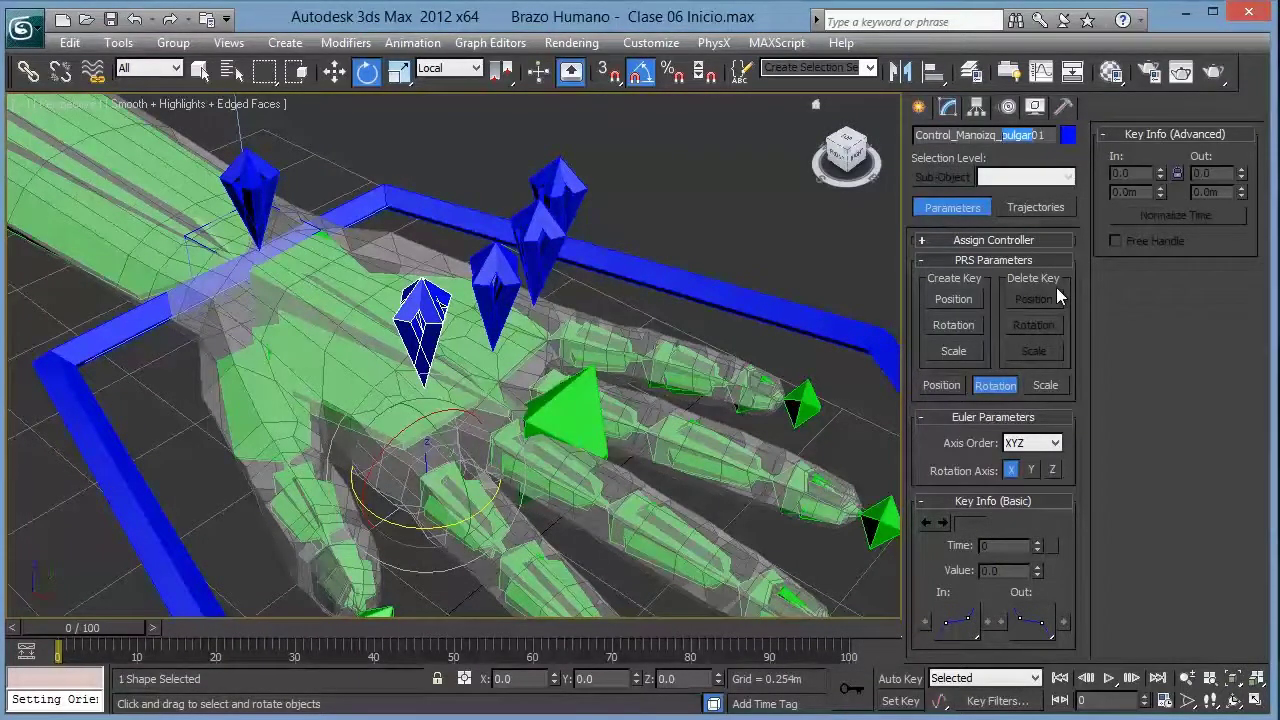
text(indicie)
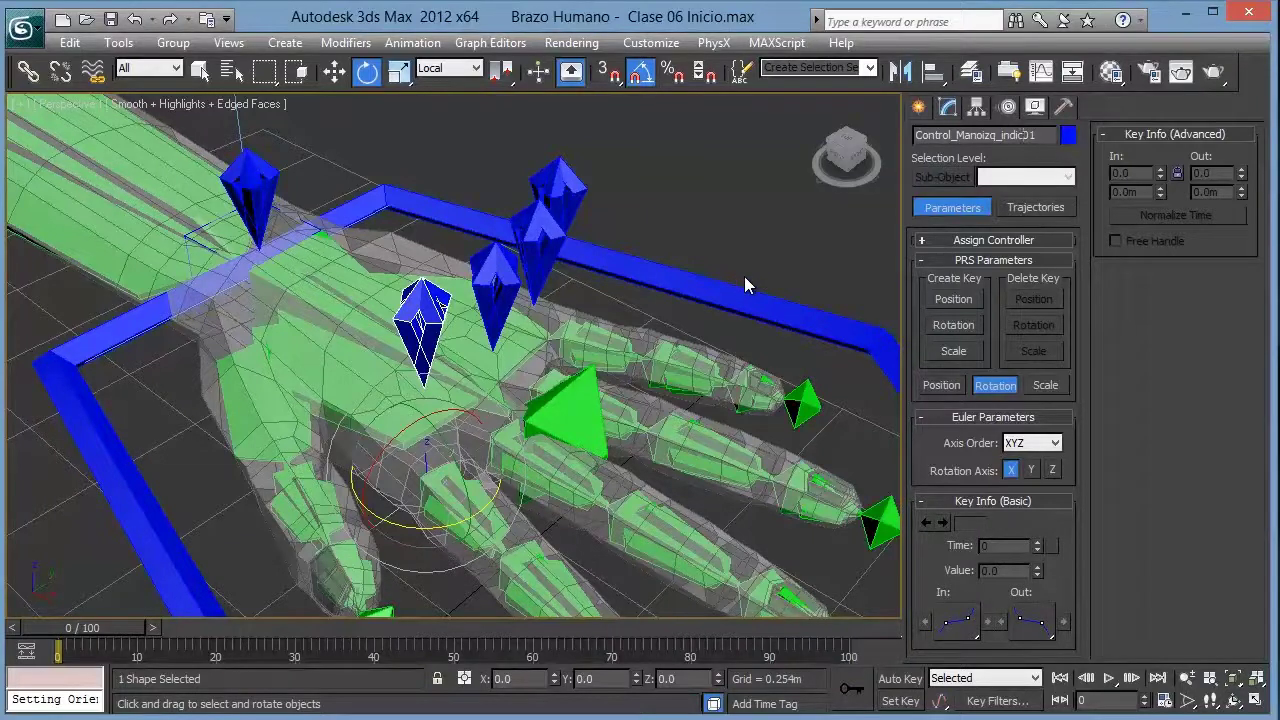
Step: Rename crystal Line002 to Control_Manoizq_medio01 from the pasted name
click(606, 195)
click(501, 287)
alt+middle_drag(658, 307, 625, 309)
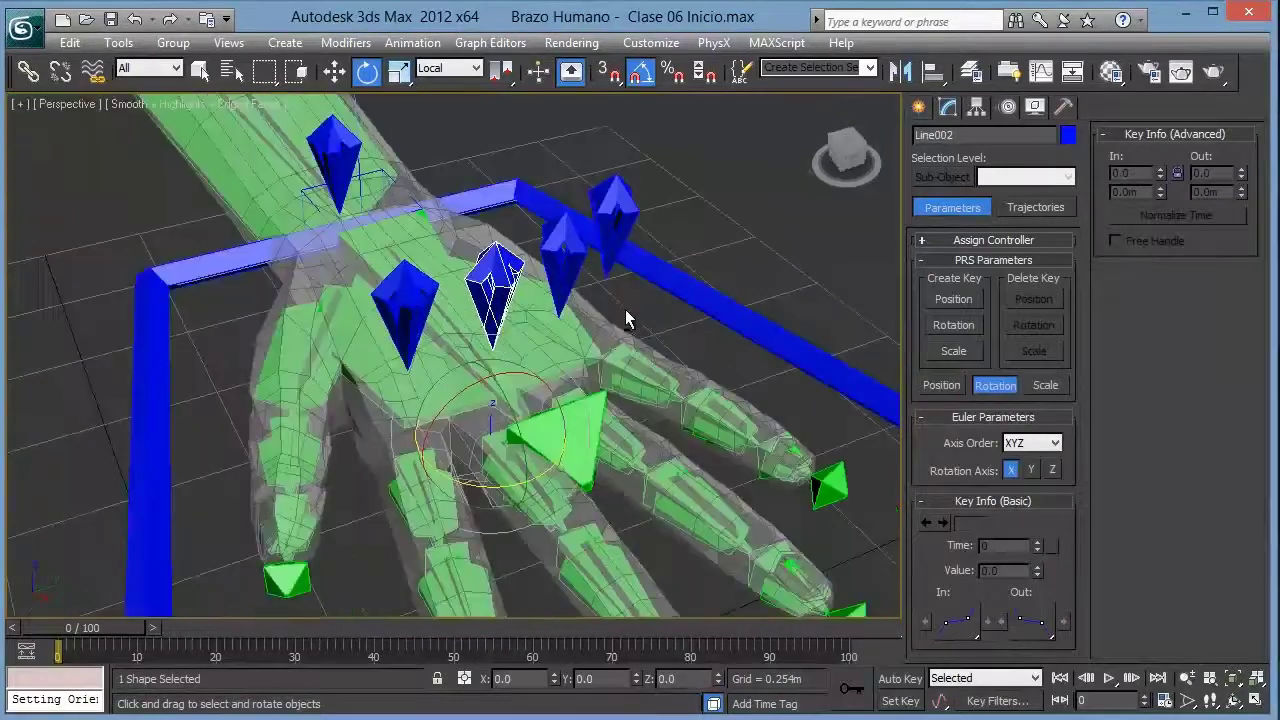
click(969, 139)
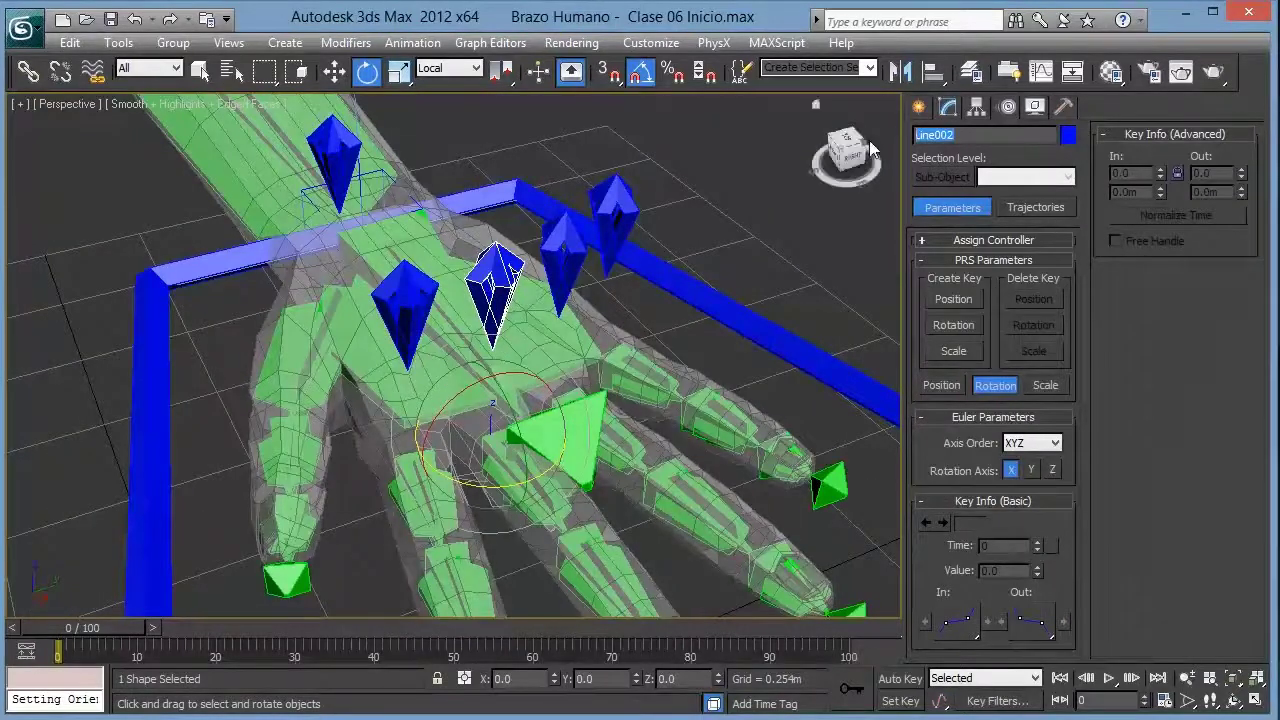
key(ctrl+v)
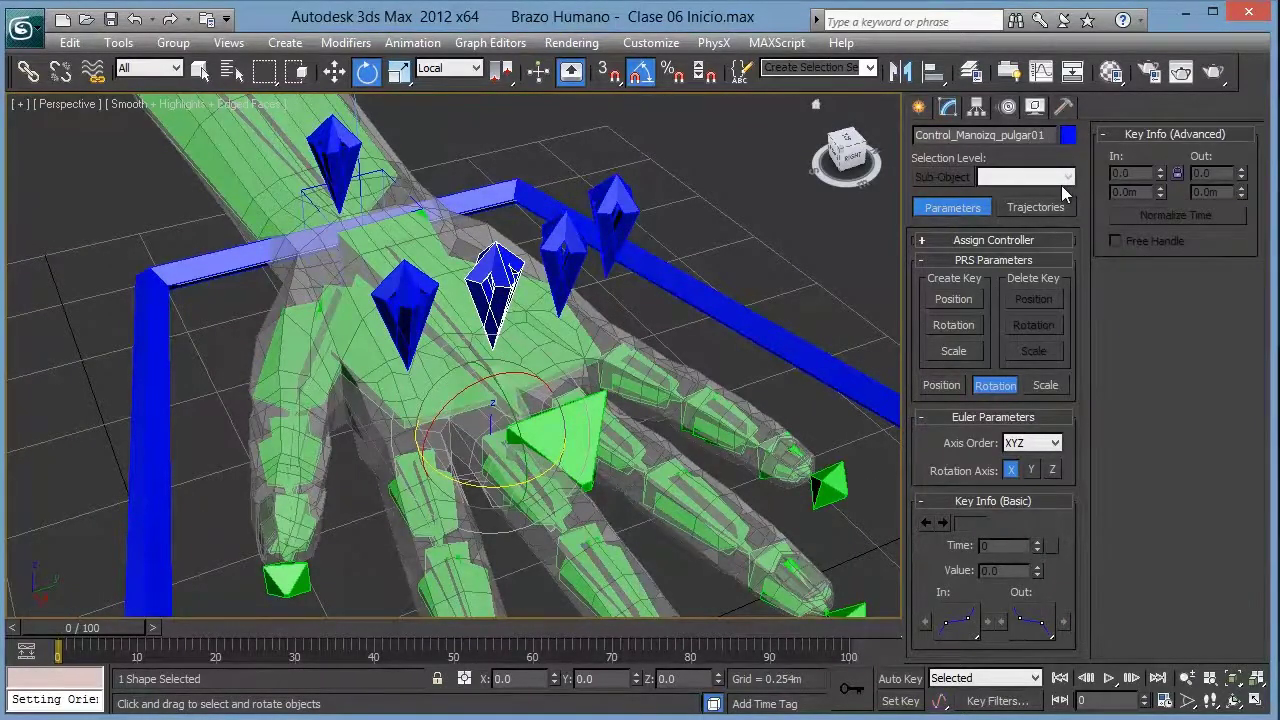
key(BackSpace)
key(BackSpace)
key(BackSpace)
key(BackSpace)
key(BackSpace)
key(BackSpace)
text(medio)
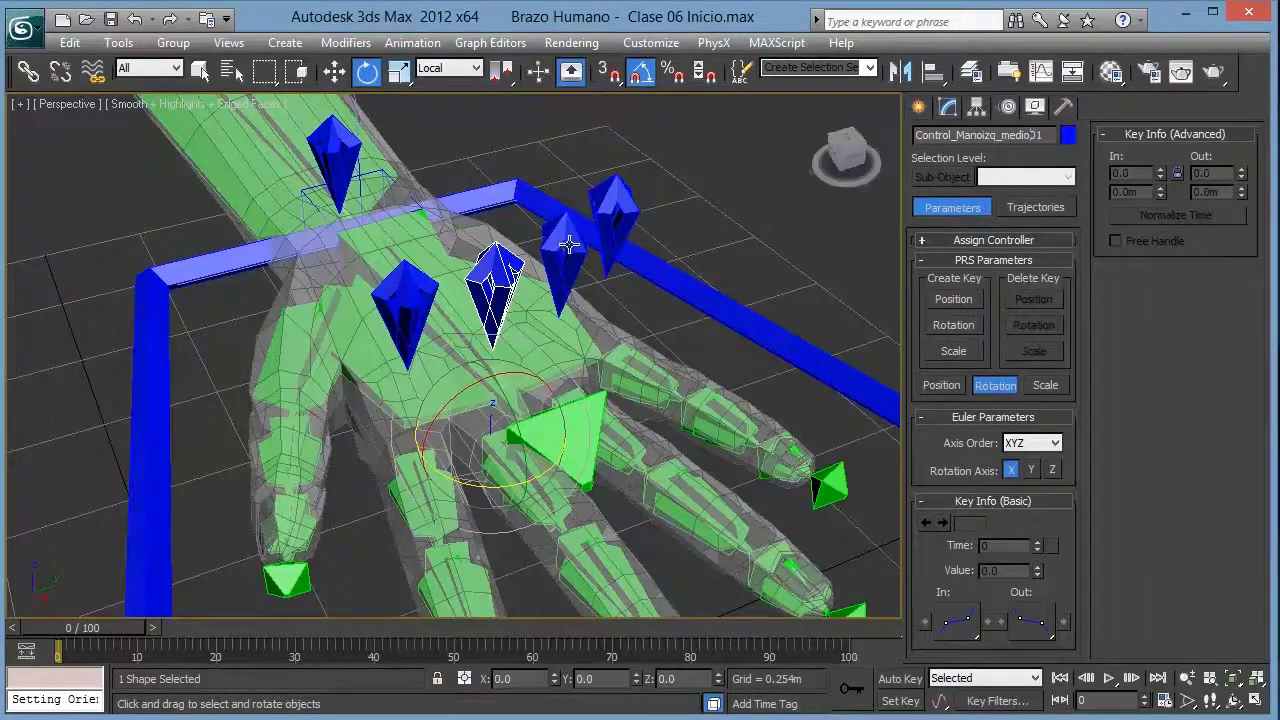
Step: Rename Line003 and the little-finger crystal to Control_Manoizq_anular01 and Control_Manoizq_menique01
click(568, 244)
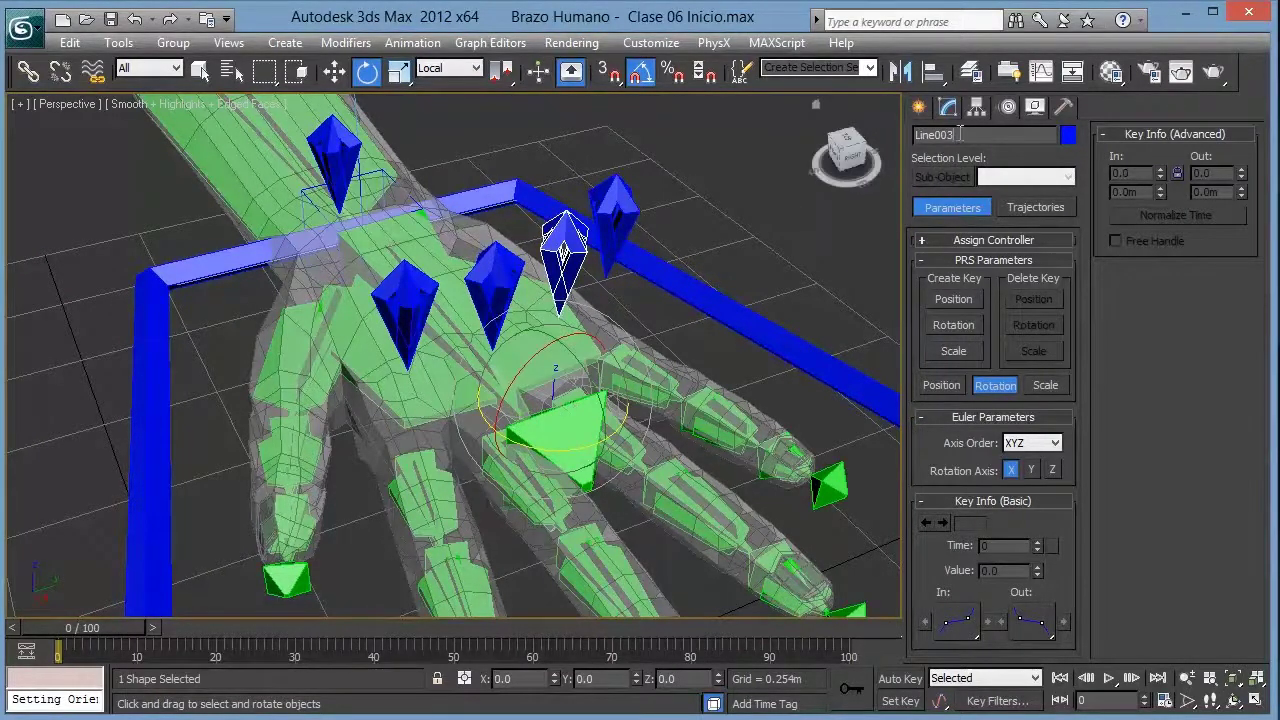
drag(960, 134, 902, 131)
key(ctrl+v)
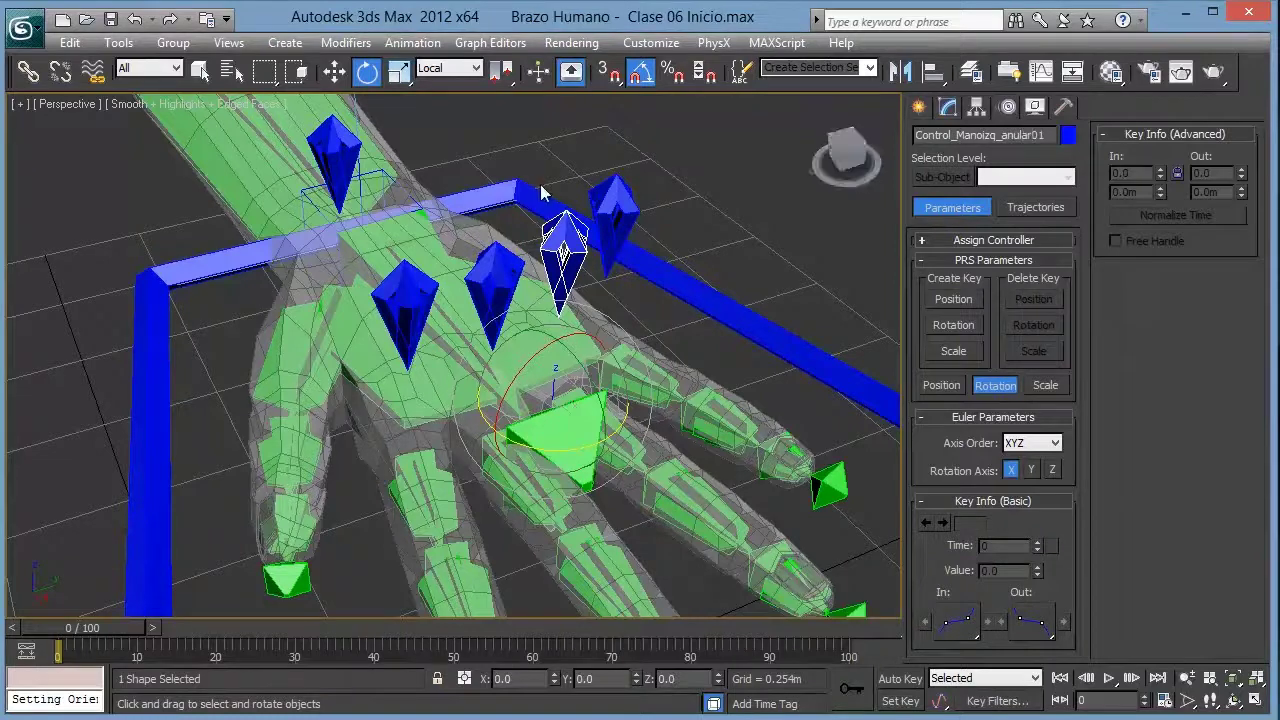
click(608, 198)
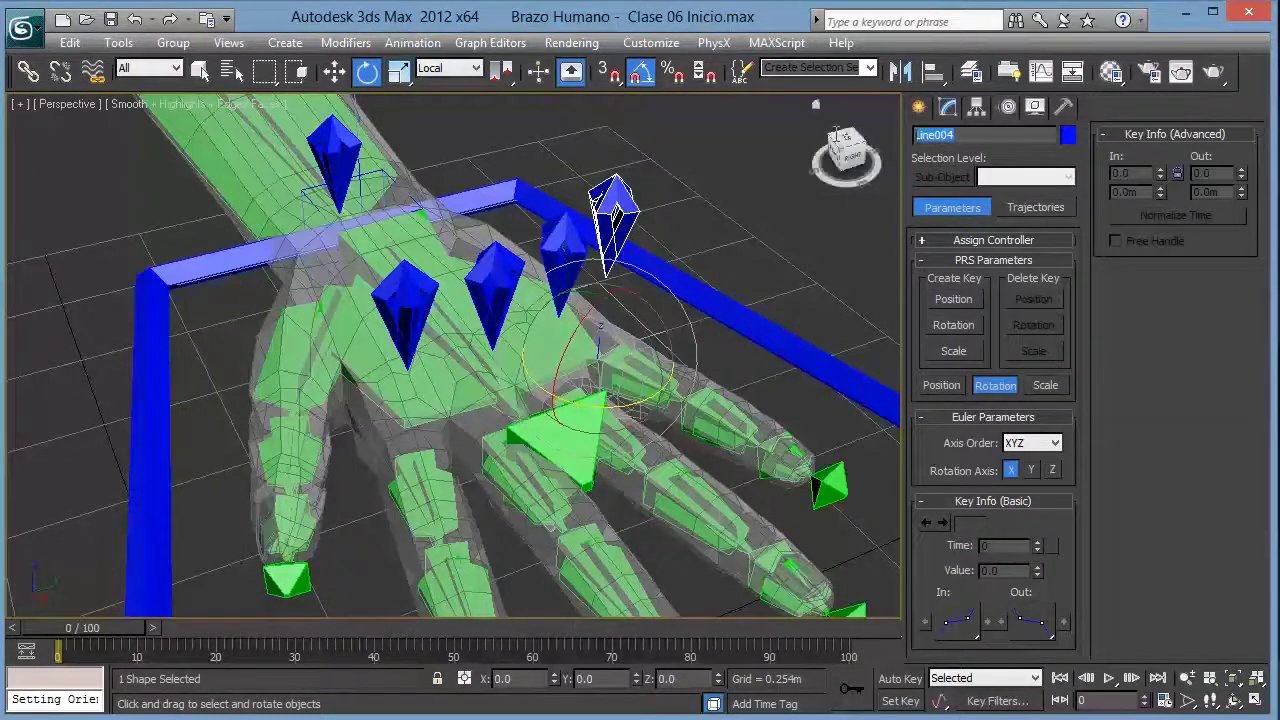
text(Control_Manoizq_pulgar01)
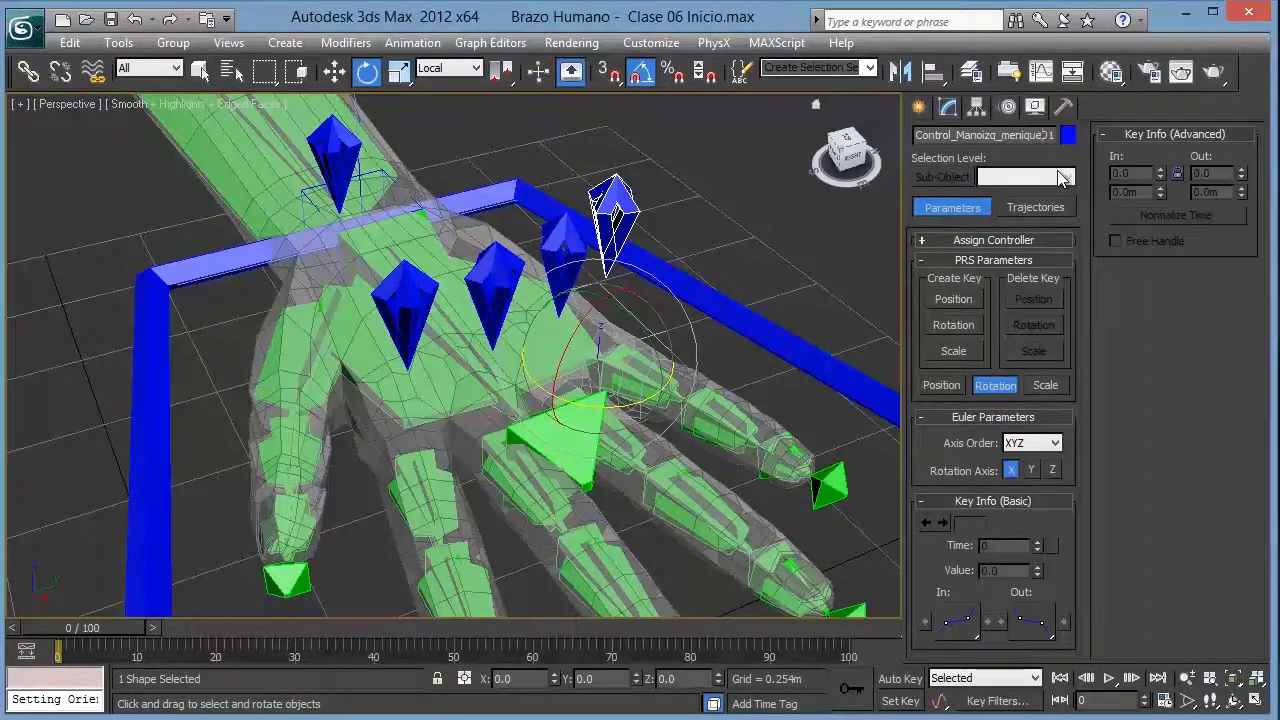
click(732, 208)
scroll(721, 225, down, 5)
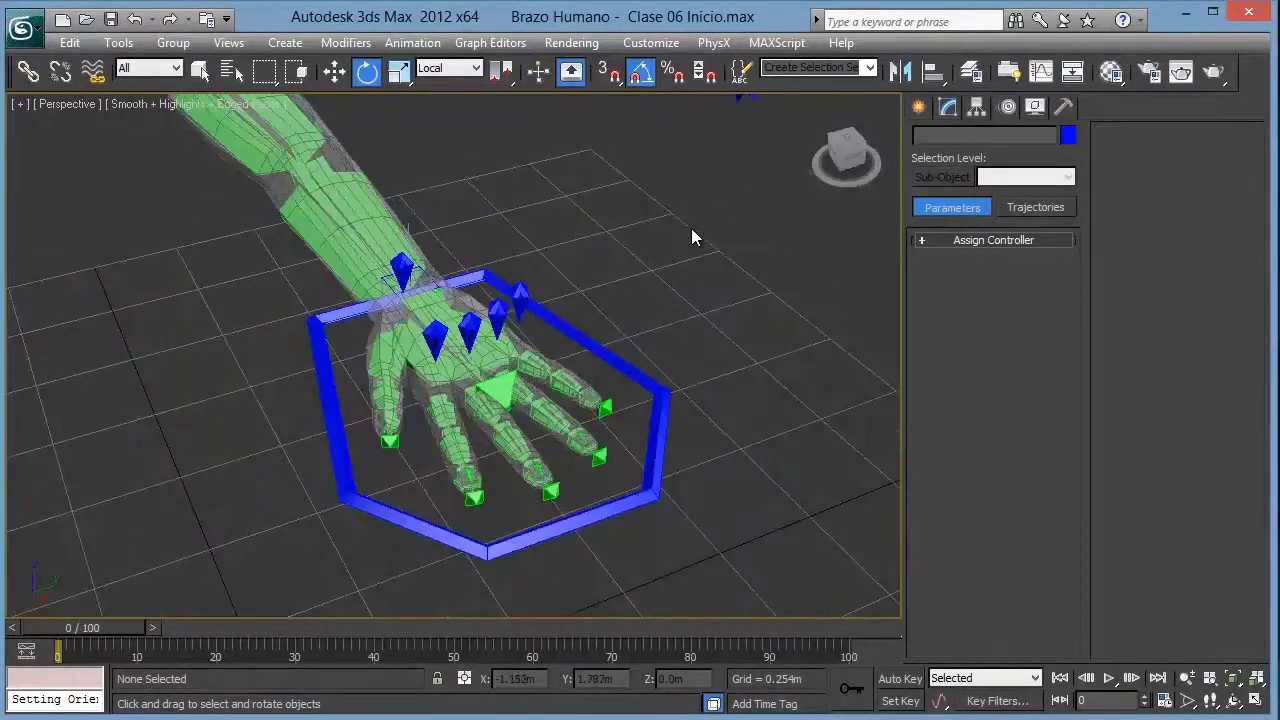
mouse_move(617, 298)
alt+middle_down()
mouse_move(503, 264)
mouse_move(546, 240)
mouse_move(651, 243)
mouse_move(663, 258)
mouse_move(655, 282)
alt+middle_up()
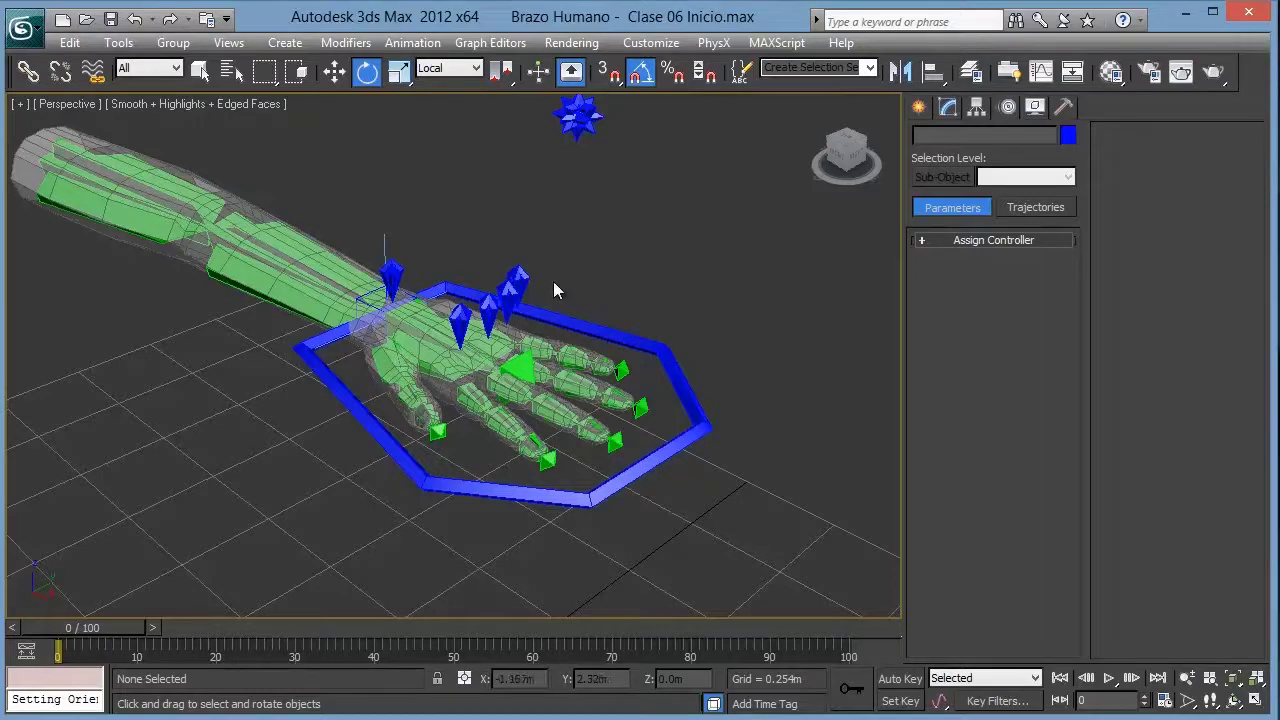
scroll(543, 277, up, 3)
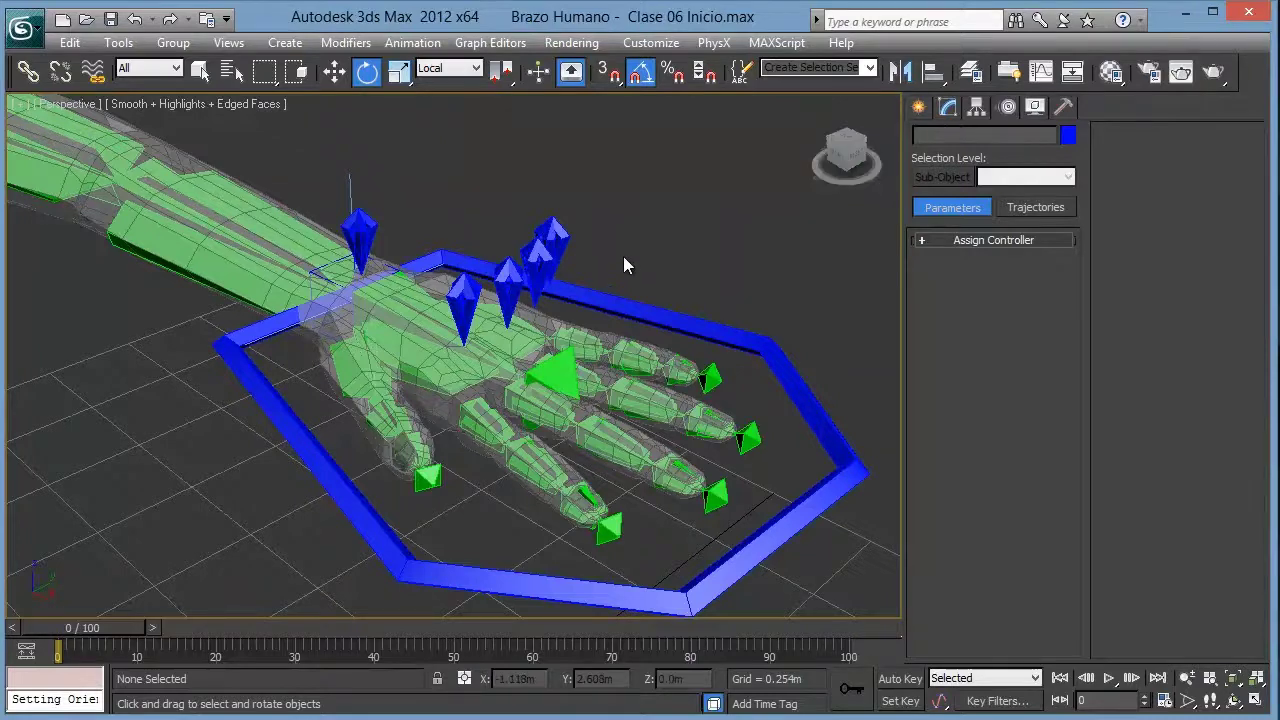
scroll(623, 256, up, 2)
scroll(614, 256, down, 4)
scroll(605, 264, up, 2)
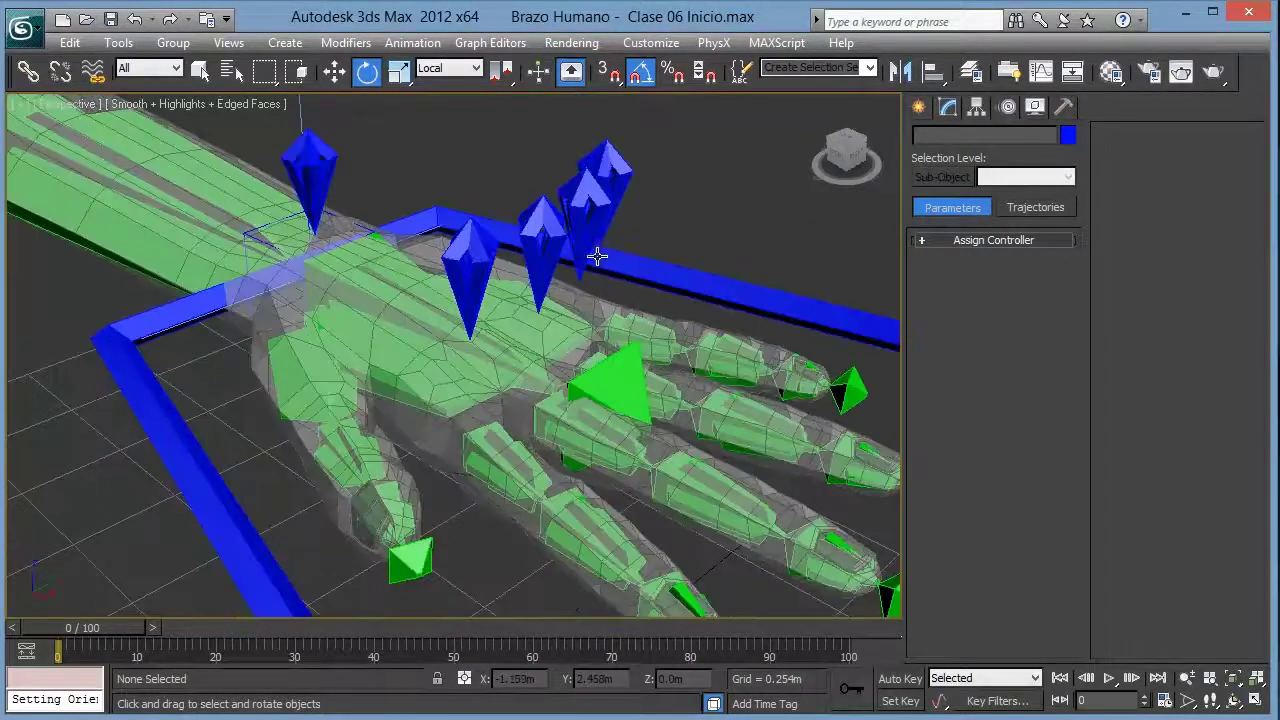
scroll(585, 240, up, 2)
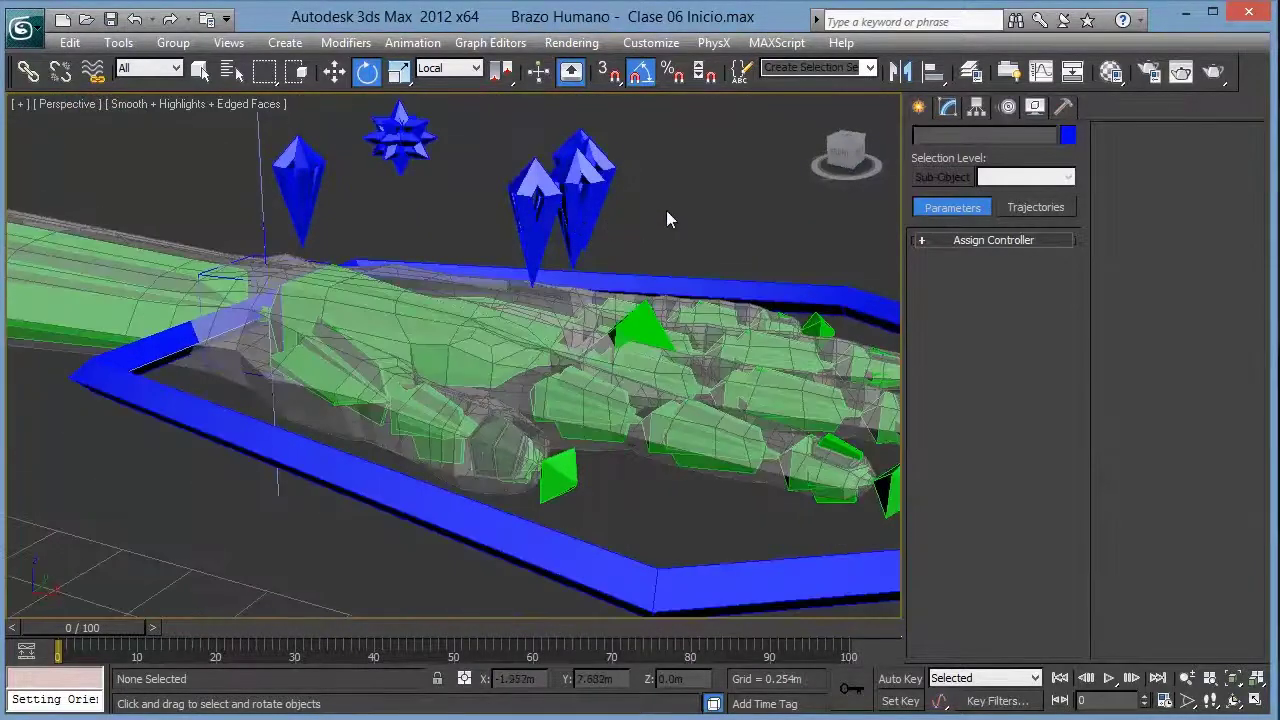
drag(666, 210, 290, 232)
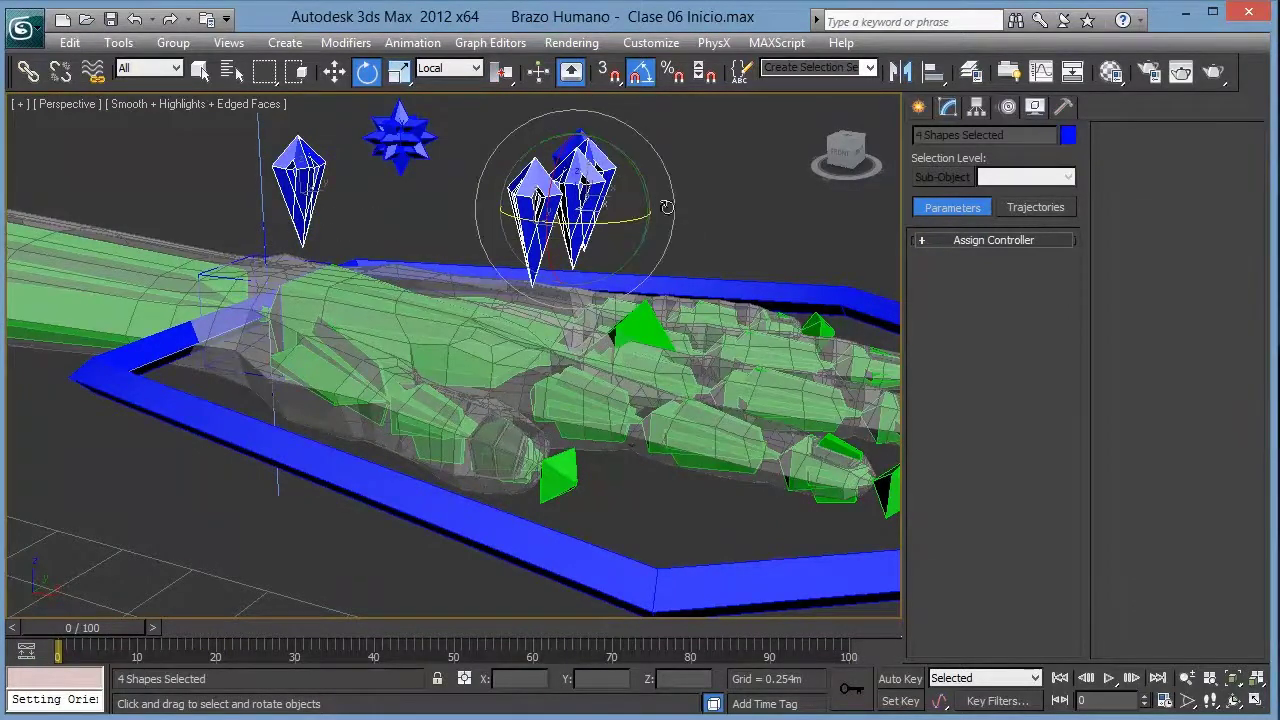
click(970, 71)
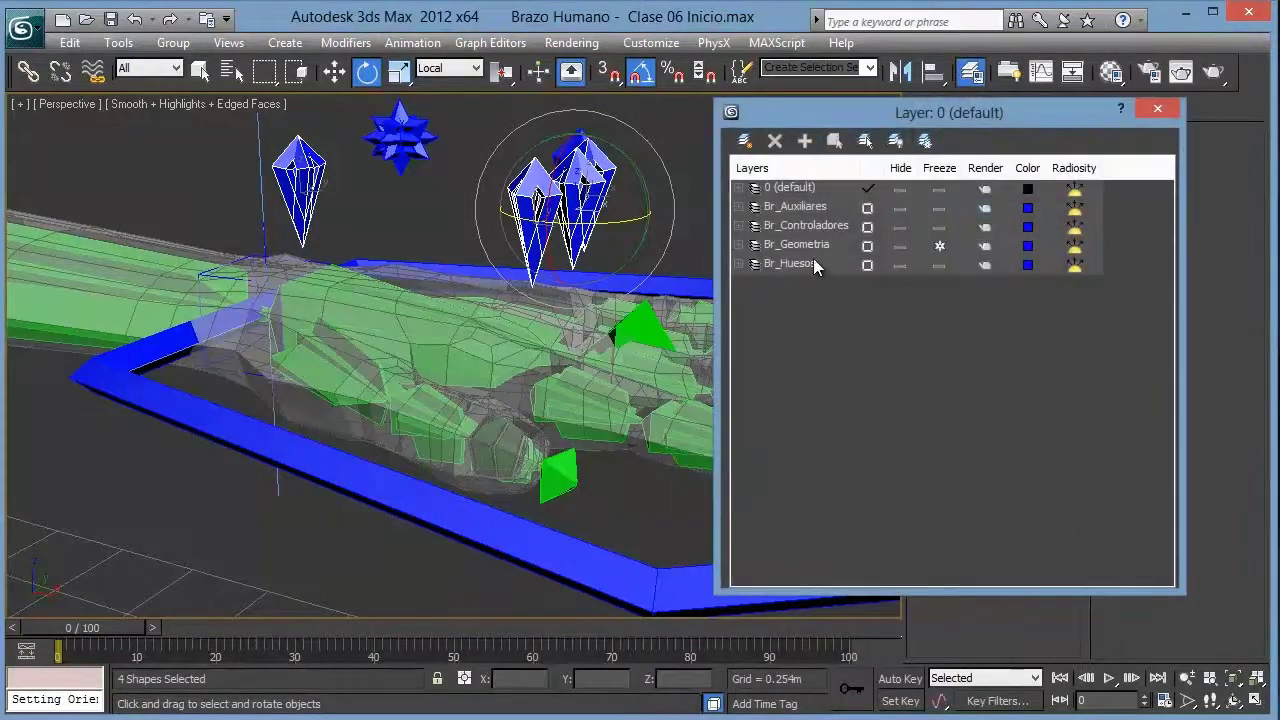
click(812, 226)
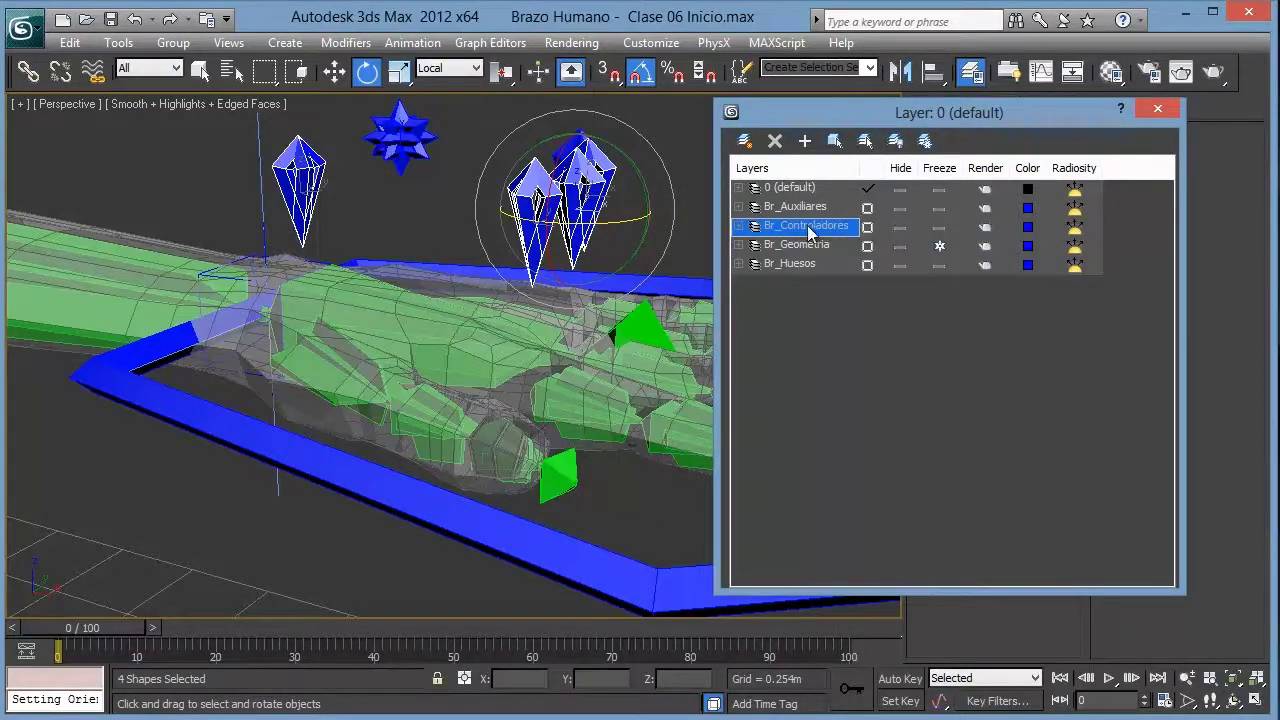
click(901, 227)
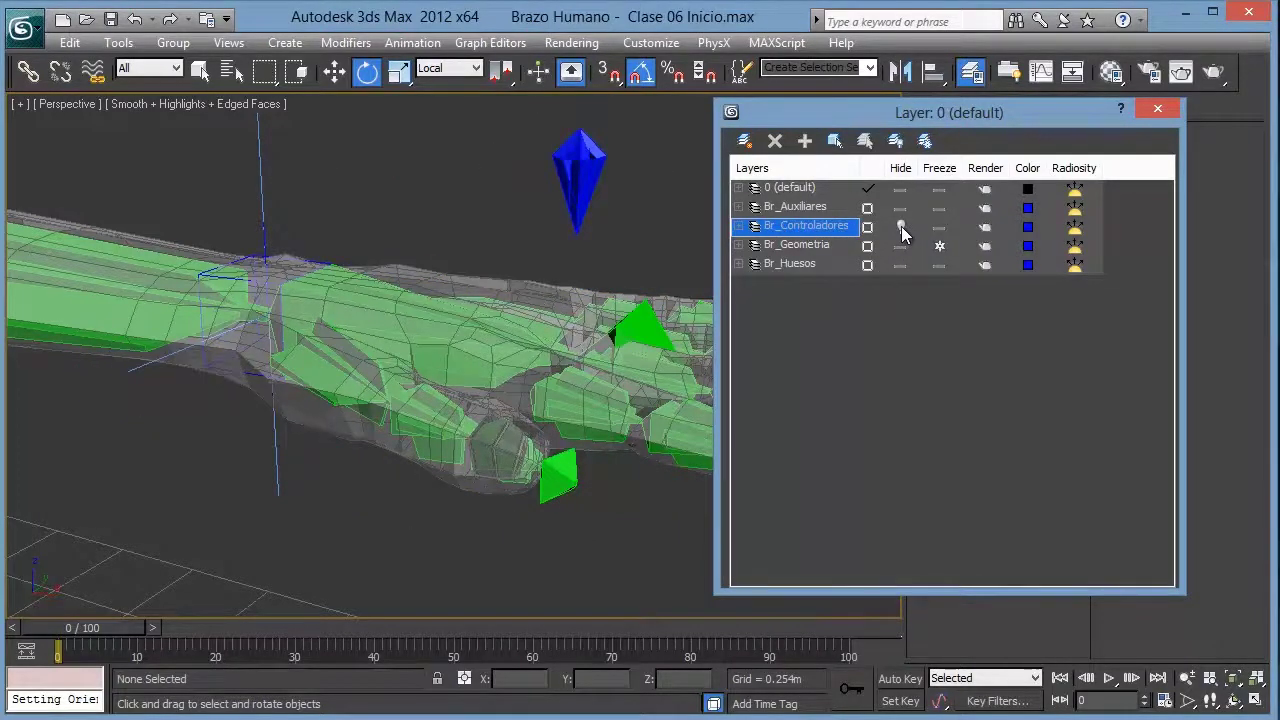
click(901, 227)
click(901, 227)
click(580, 175)
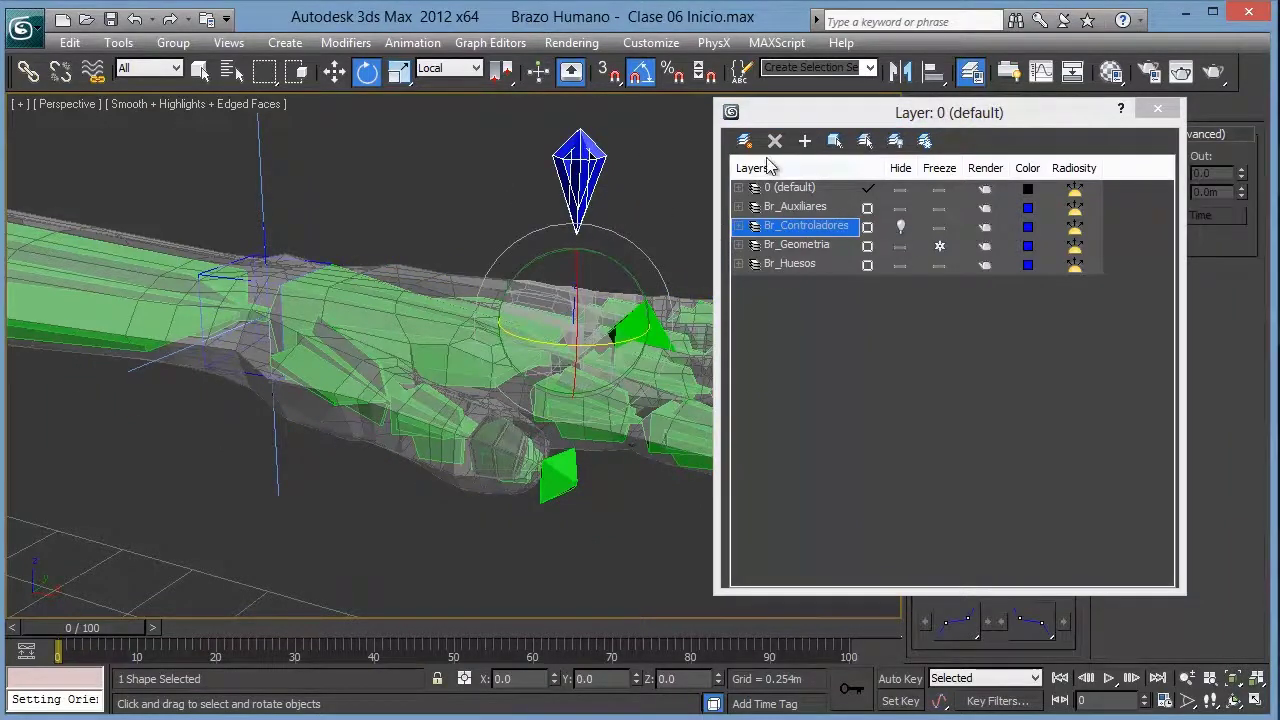
click(837, 226)
click(899, 228)
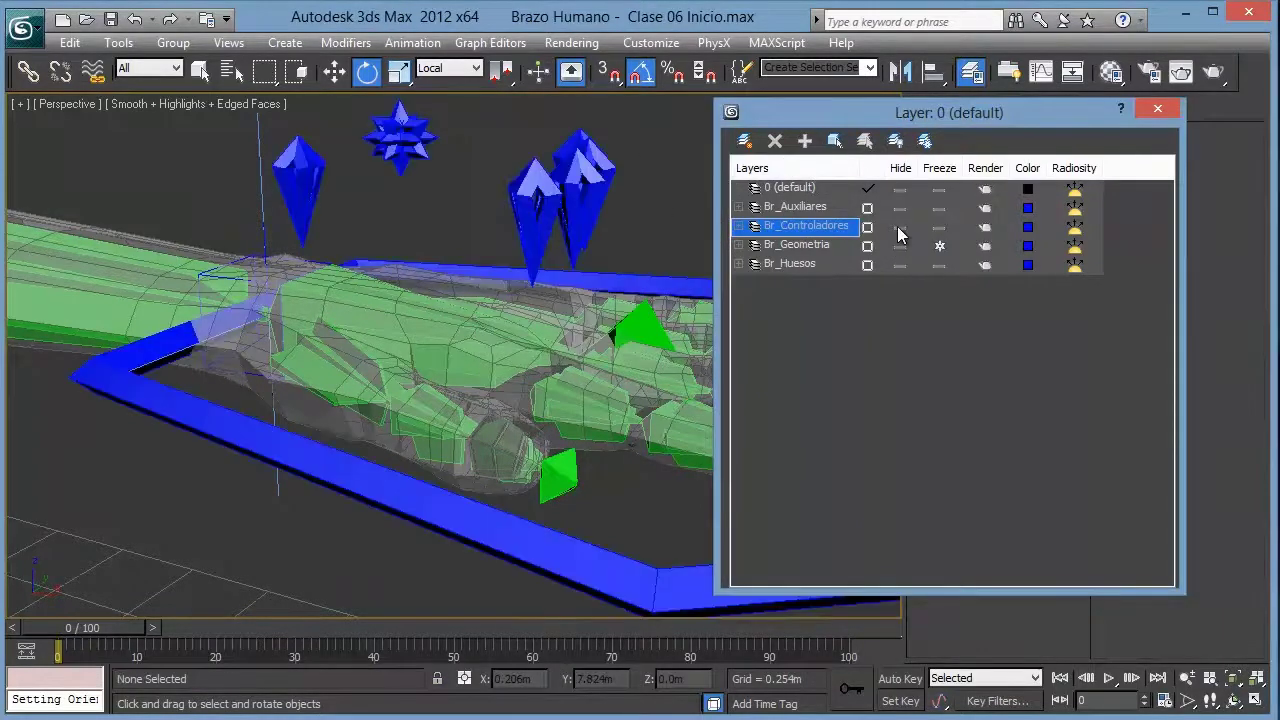
click(899, 227)
click(897, 226)
click(1158, 108)
scroll(420, 365, down, 3)
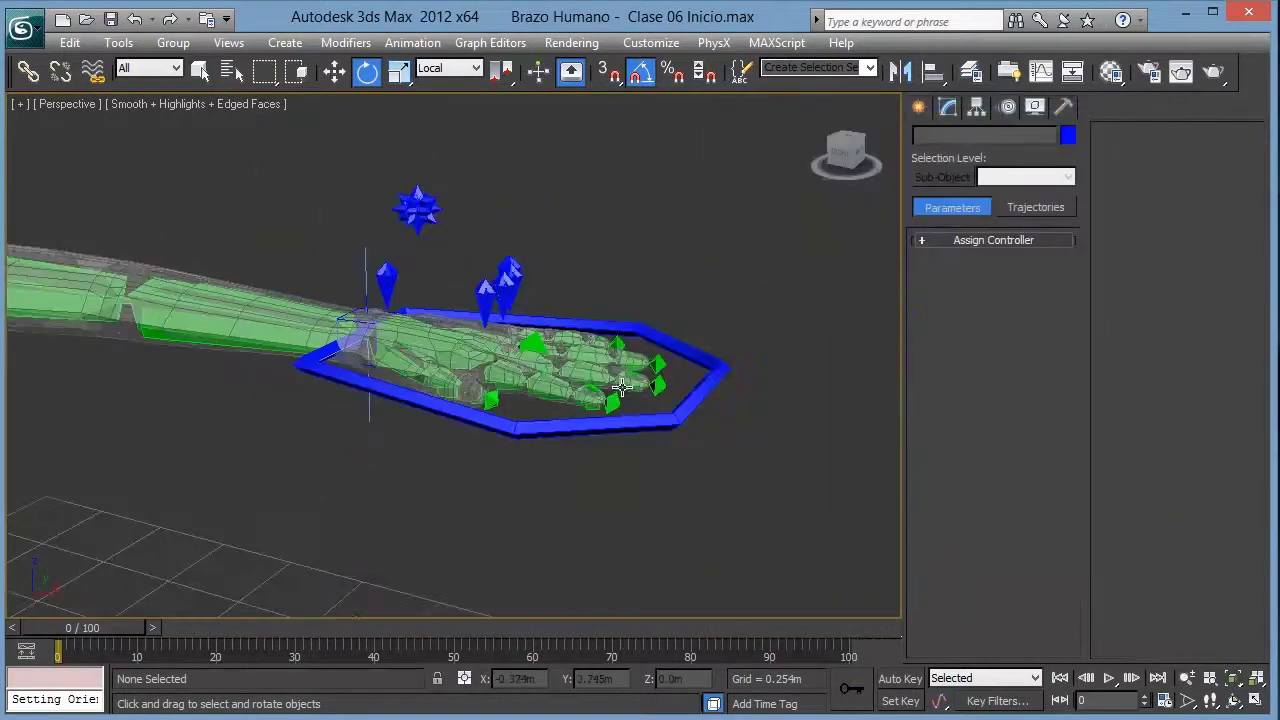
mouse_move(420, 365)
alt+middle_down()
mouse_move(429, 354)
mouse_move(614, 363)
mouse_move(617, 461)
mouse_move(640, 337)
mouse_move(611, 287)
mouse_move(591, 331)
alt+middle_up()
scroll(592, 324, up, 2)
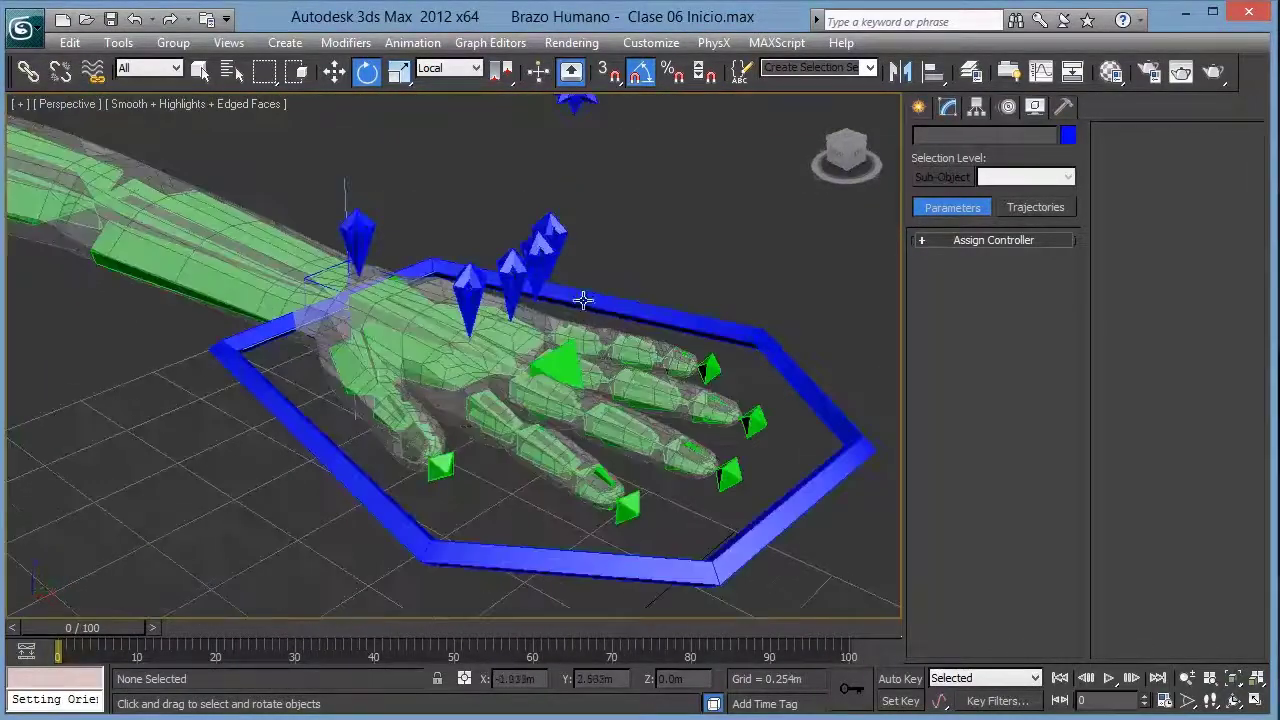
scroll(585, 345, up, 1)
scroll(581, 353, up, 2)
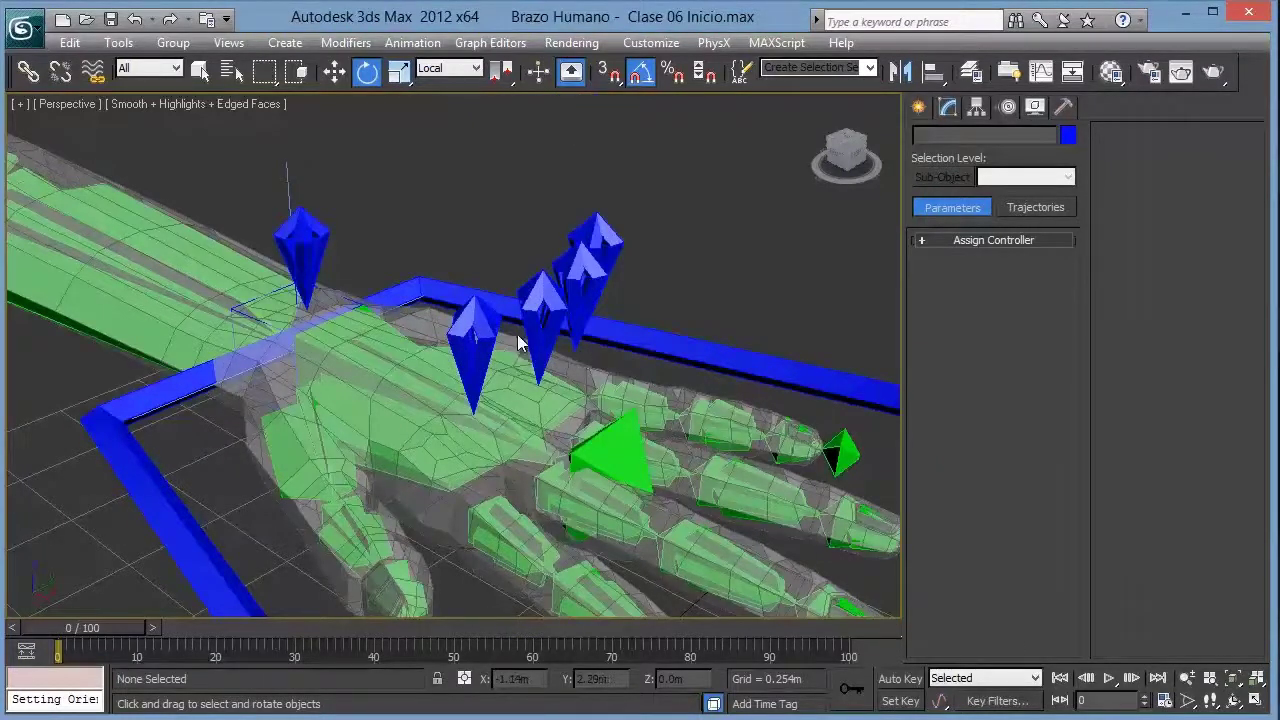
scroll(536, 360, down, 5)
alt+middle_drag(536, 360, 486, 308)
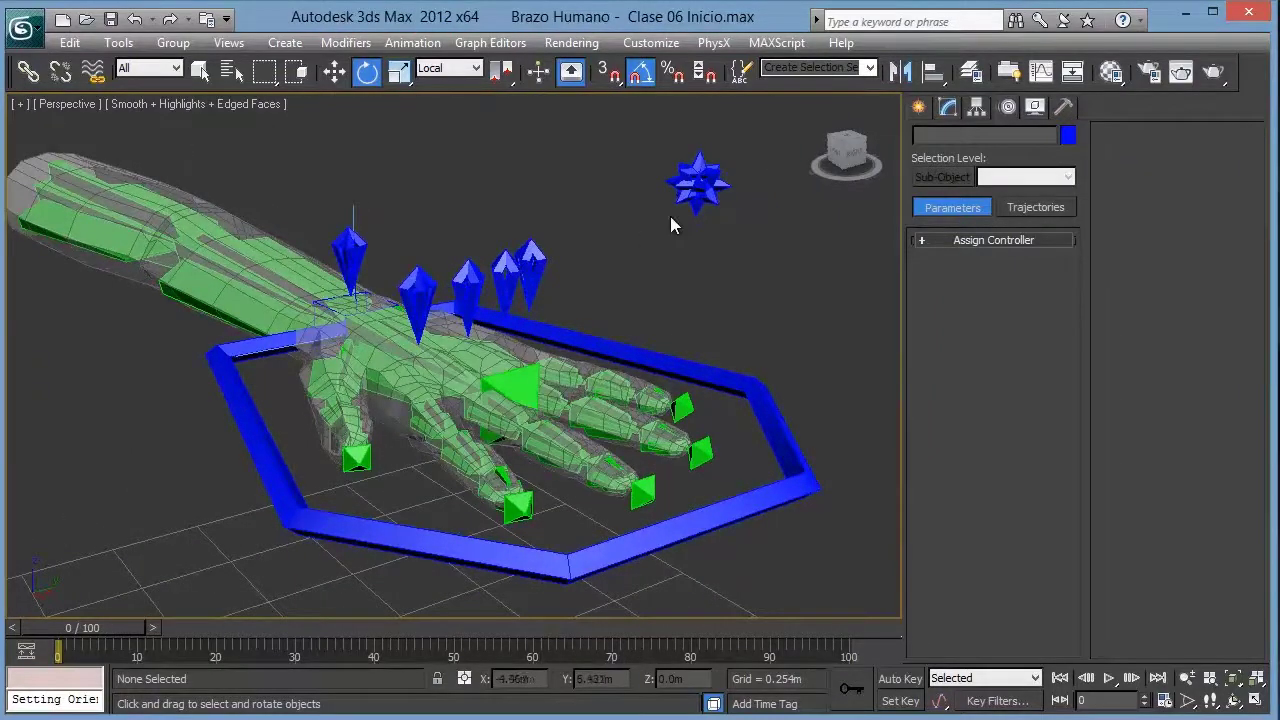
click(657, 364)
alt+middle_drag(657, 364, 352, 107)
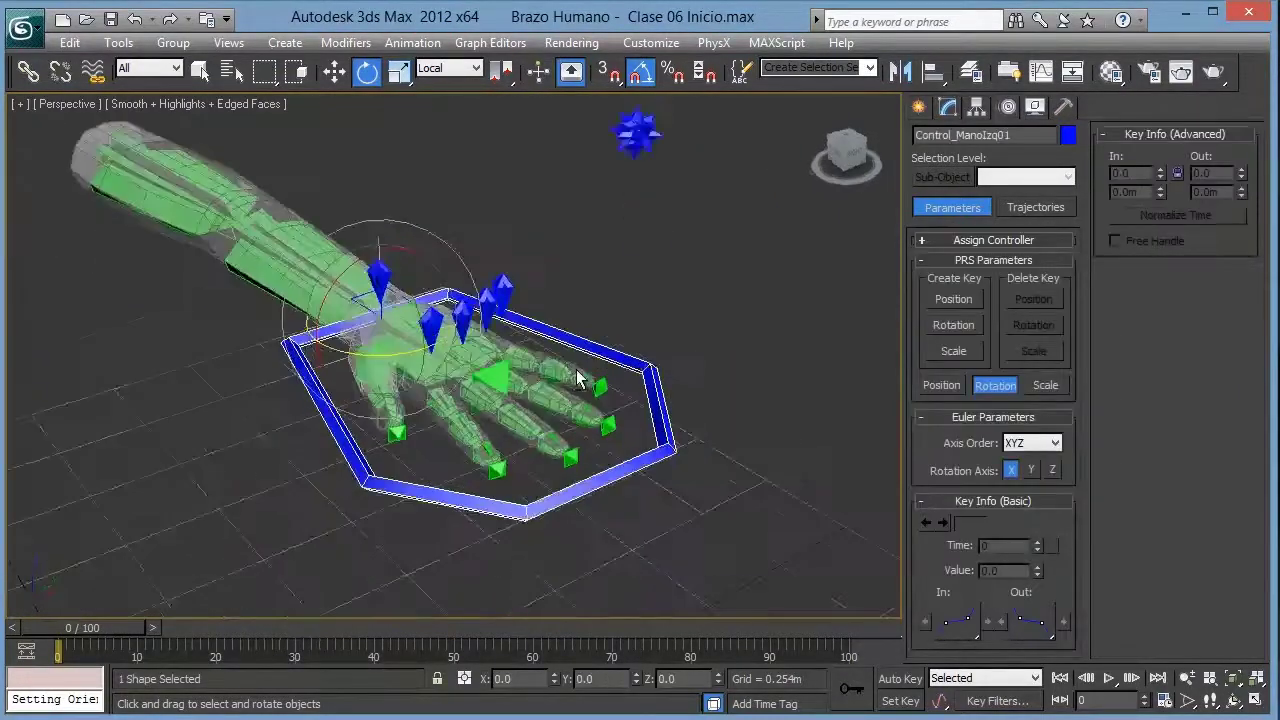
click(398, 70)
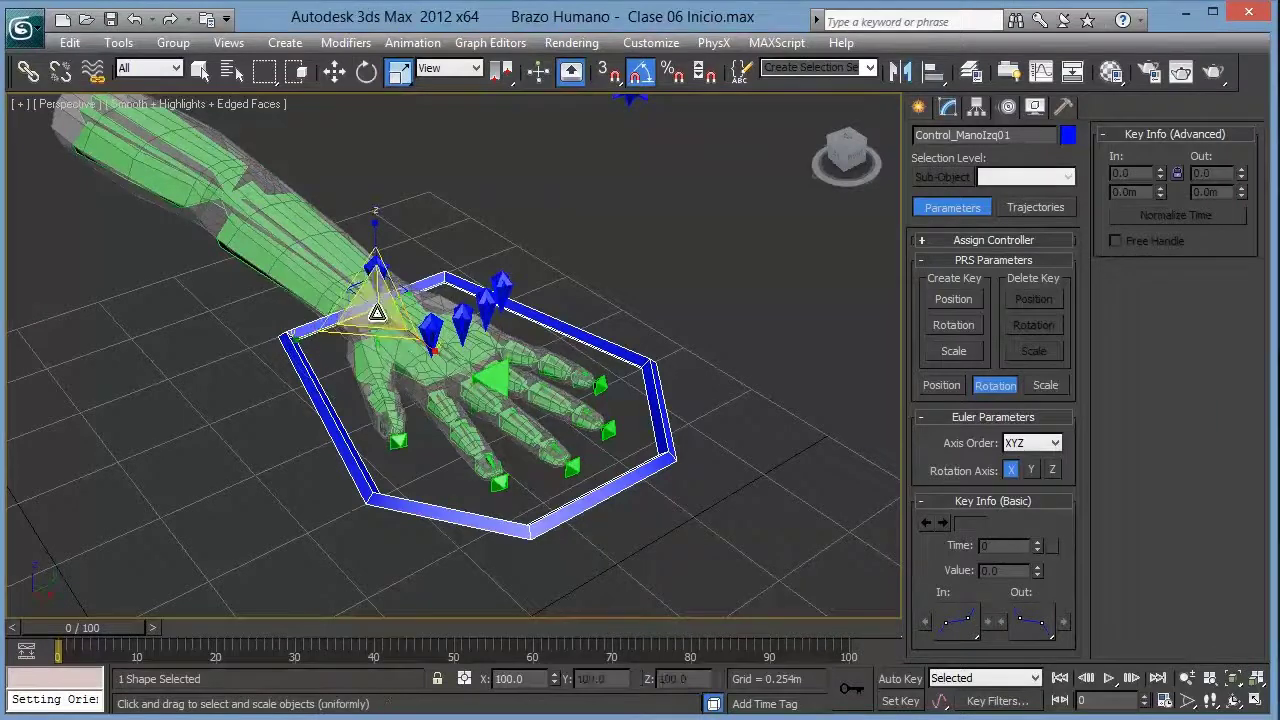
scroll(379, 167, down, 2)
click(379, 167)
scroll(631, 178, down, 3)
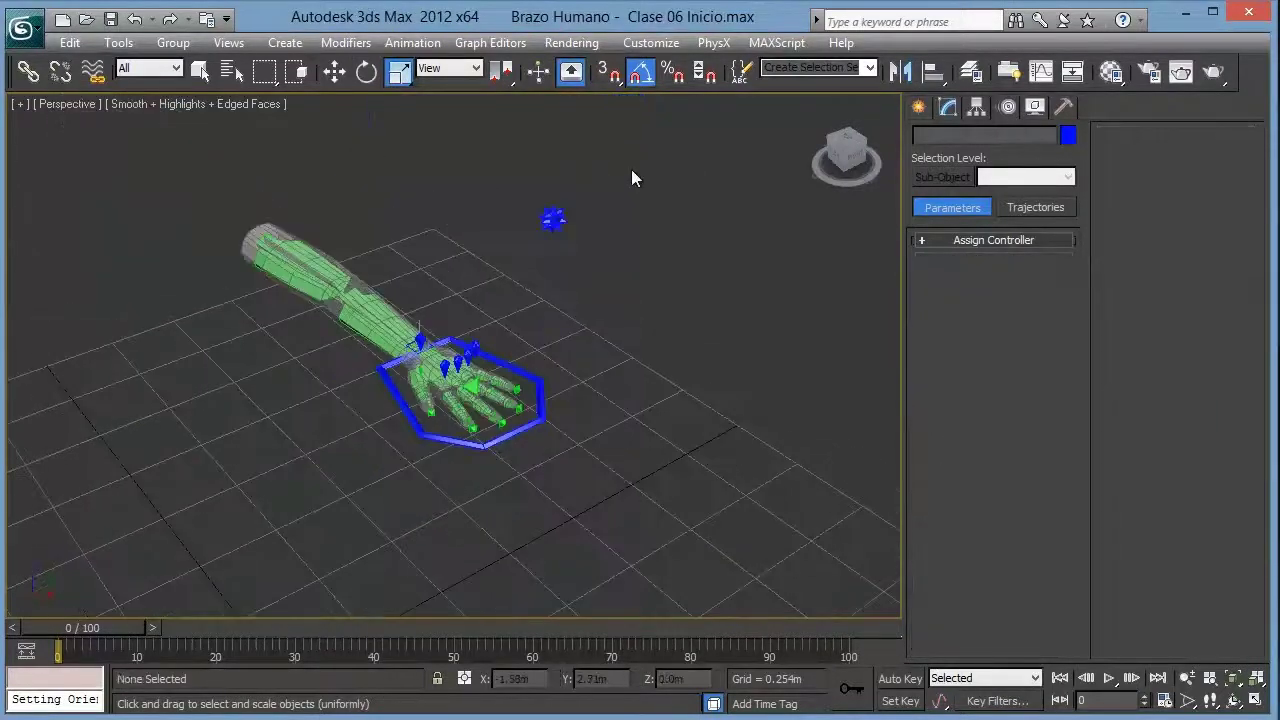
click(565, 217)
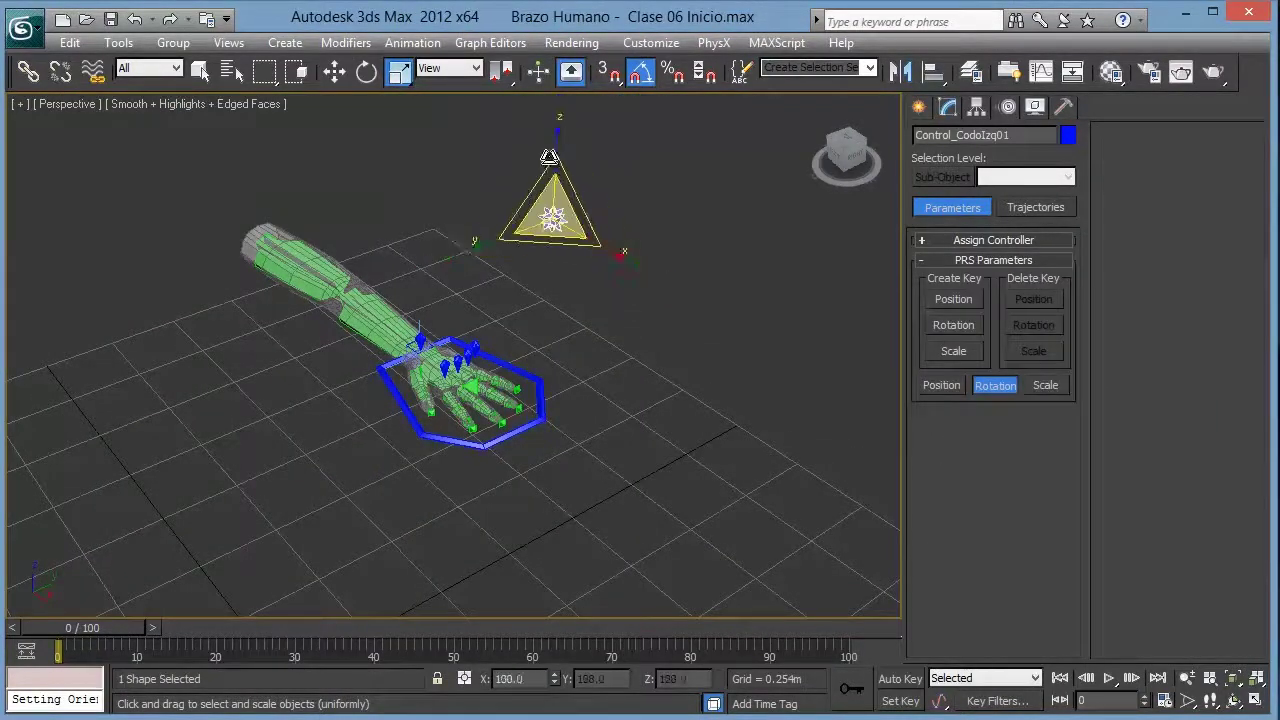
click(530, 353)
scroll(530, 353, up, 2)
scroll(500, 345, up, 2)
click(486, 345)
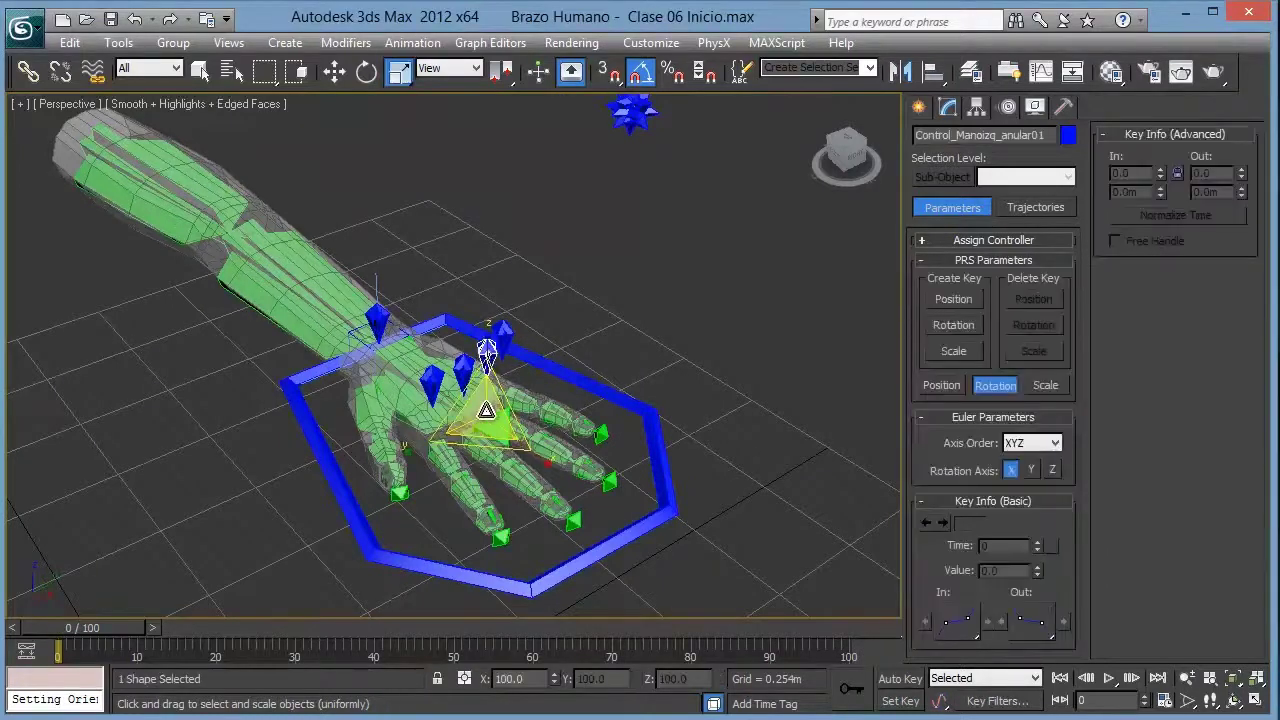
scroll(487, 300, up, 2)
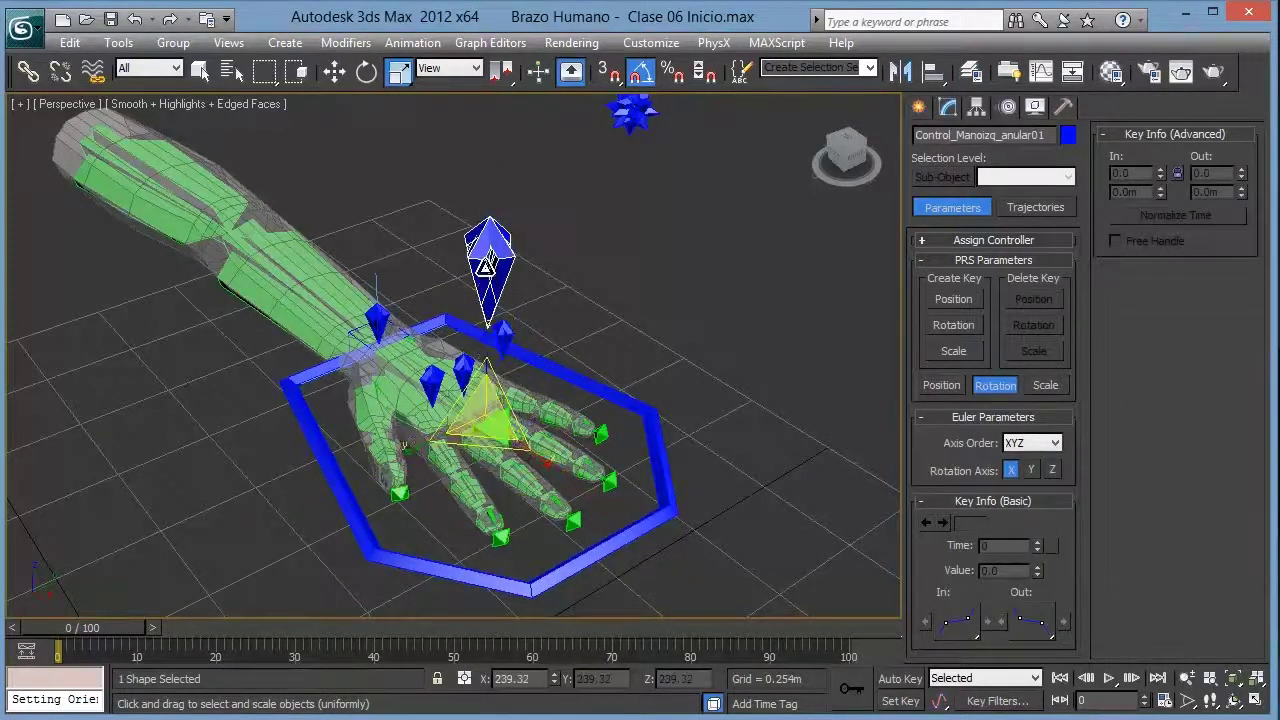
drag(483, 304, 558, 292)
right_click(558, 292)
scroll(571, 300, up, 3)
mouse_move(550, 252)
alt+middle_down()
mouse_move(506, 243)
mouse_move(588, 336)
alt+middle_up()
click(589, 336)
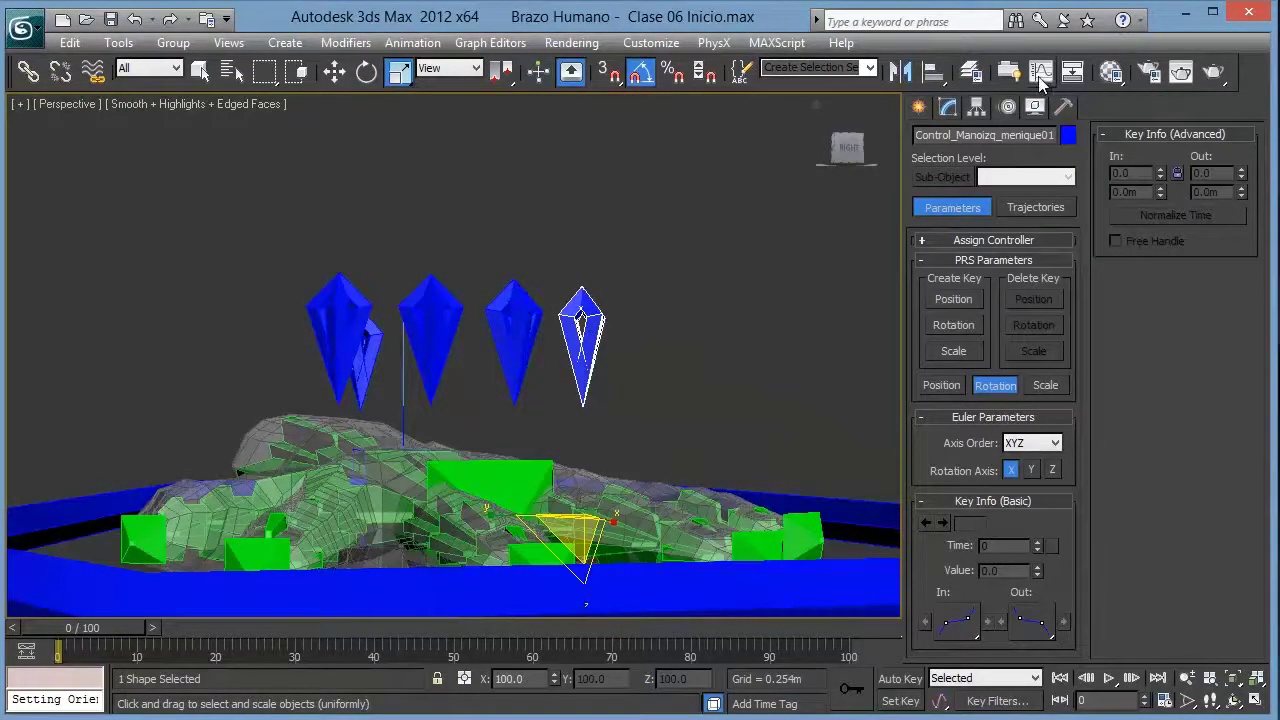
Step: Open the Curve Editor beside the viewport and lock the selected crystal's Scale track
click(1050, 77)
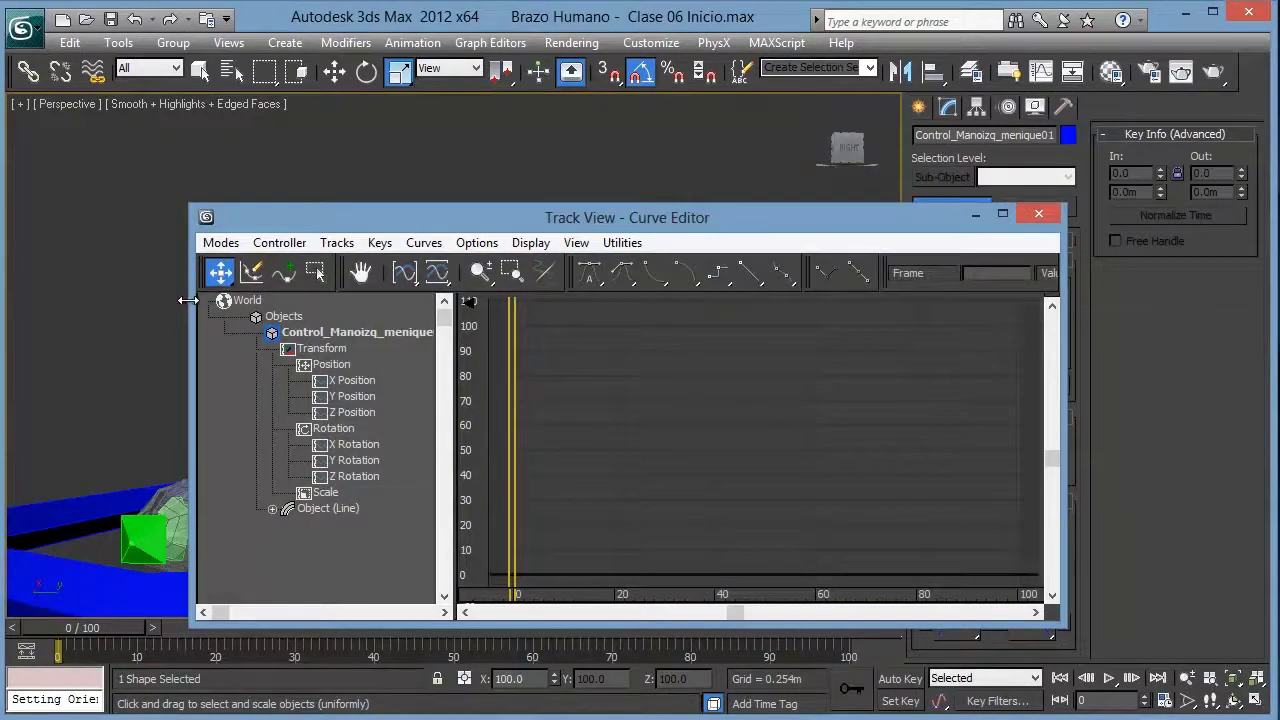
drag(188, 300, 630, 300)
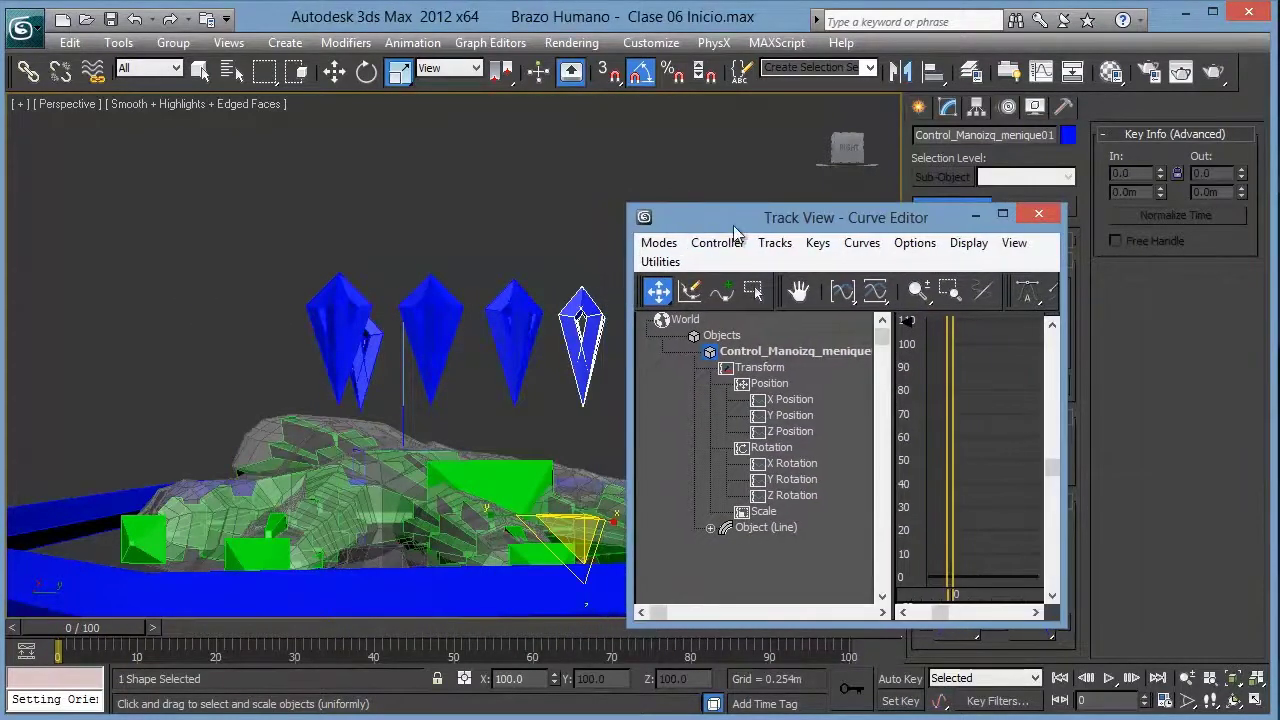
drag(733, 228, 743, 167)
click(773, 452)
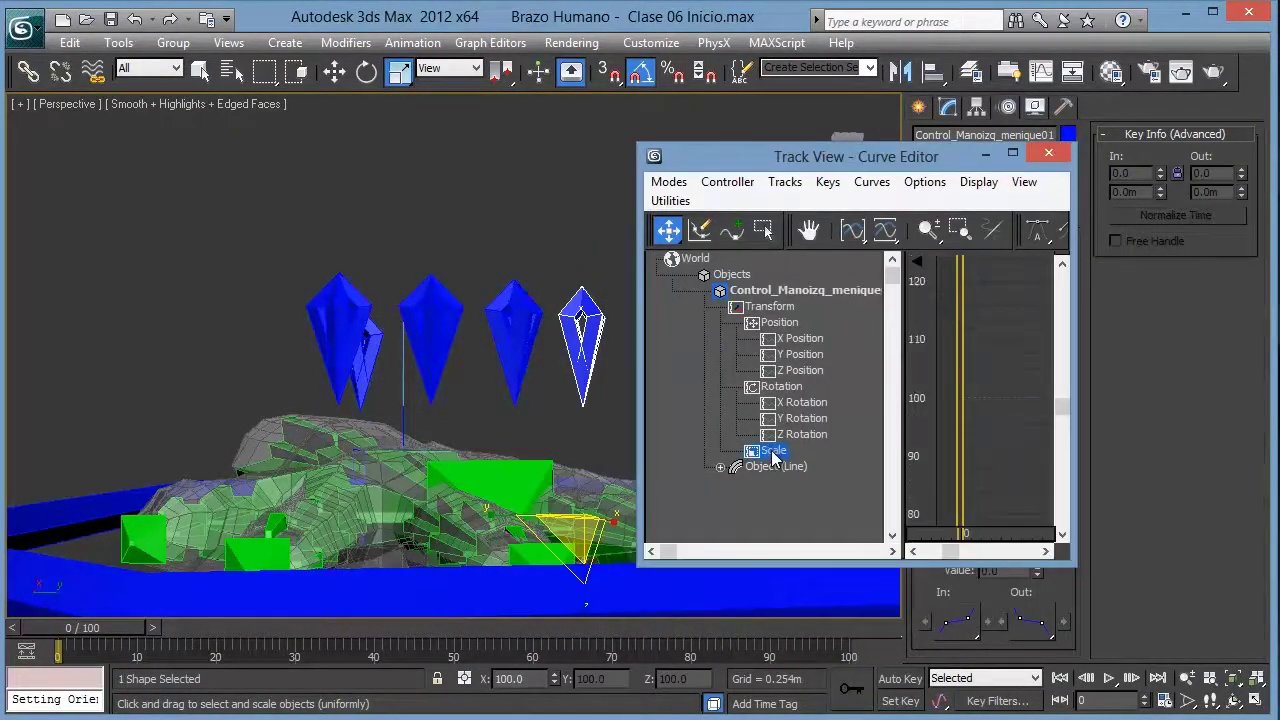
right_click(773, 452)
click(725, 280)
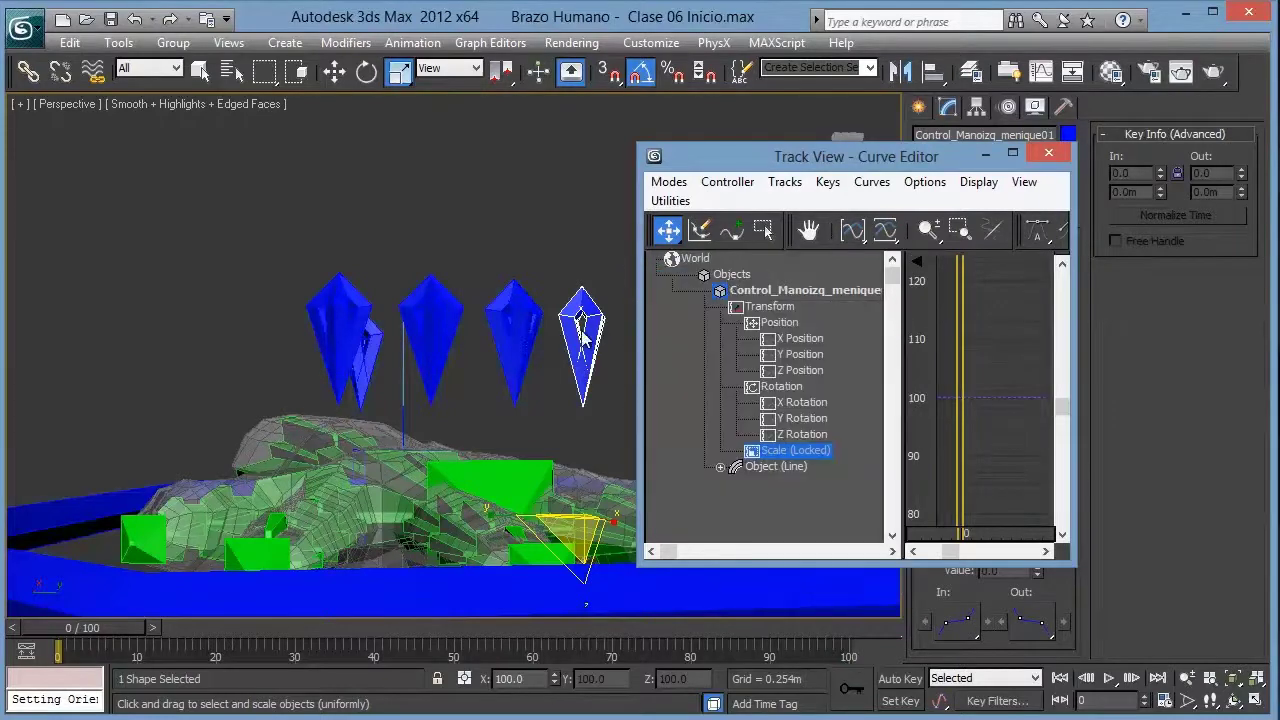
click(528, 318)
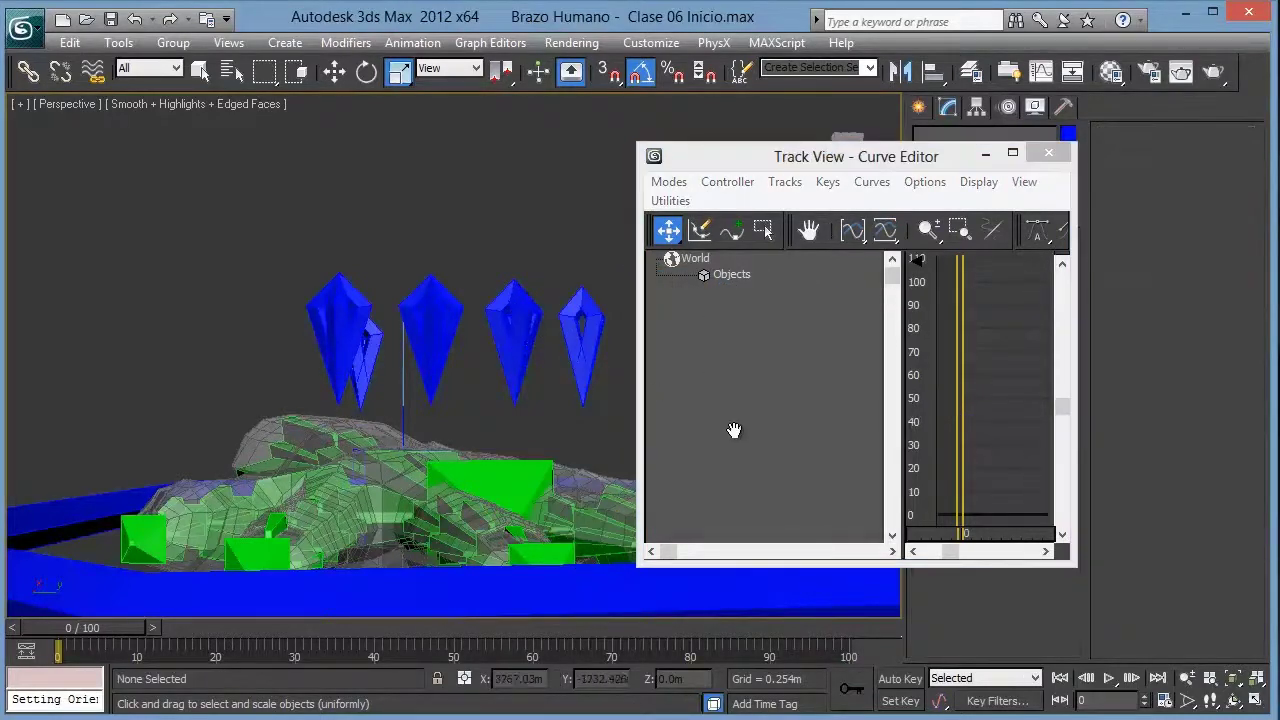
Step: Lock the Scale tracks of the ring and middle finger crystal controls
click(517, 318)
click(779, 456)
right_click(781, 458)
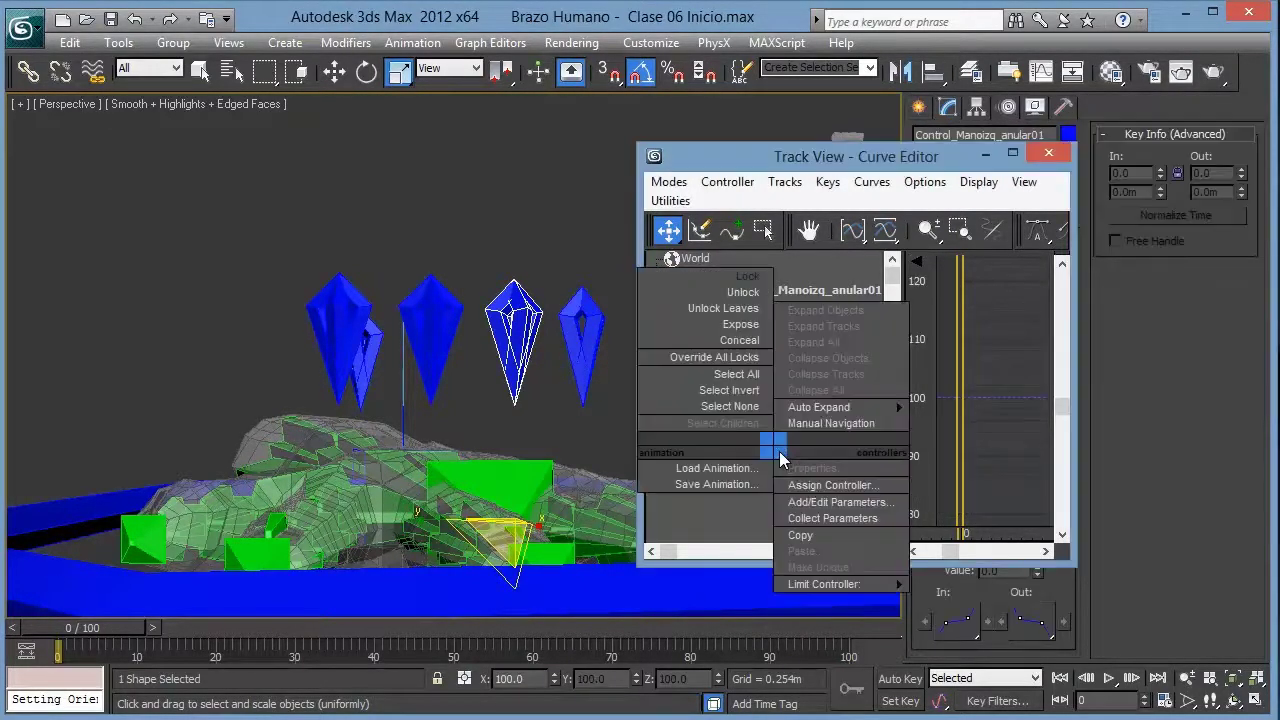
click(730, 278)
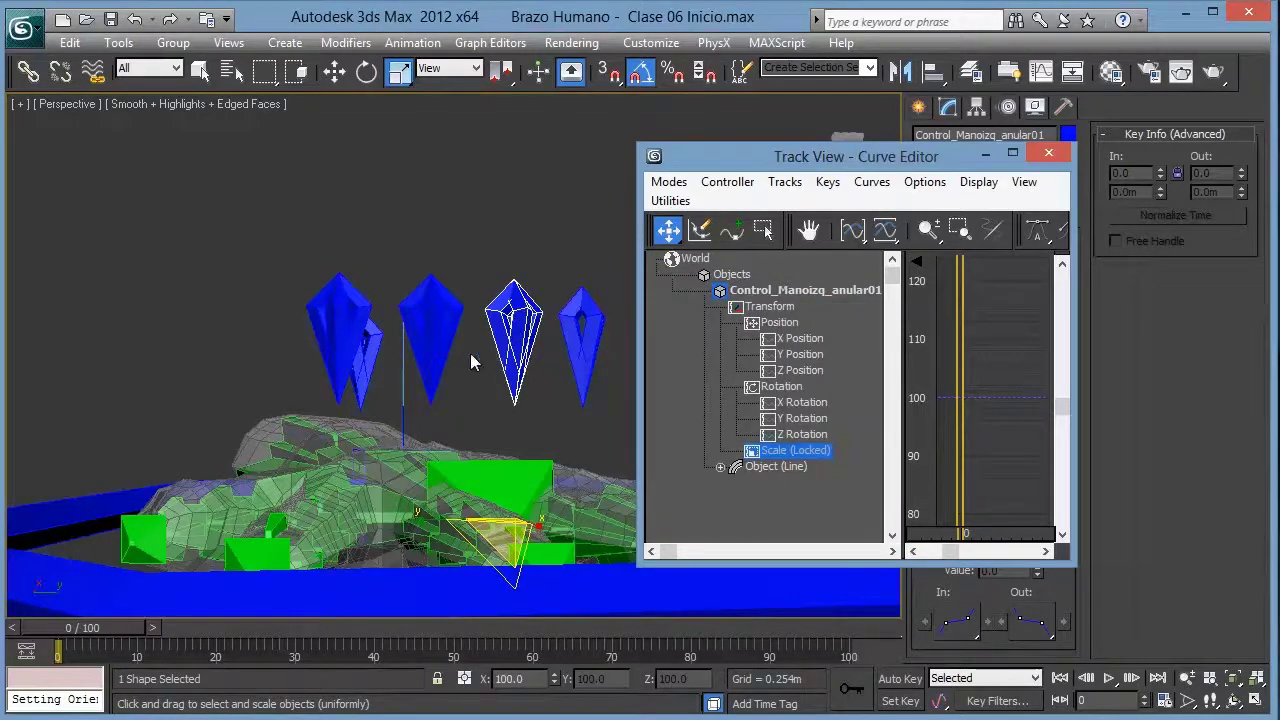
click(435, 350)
click(775, 452)
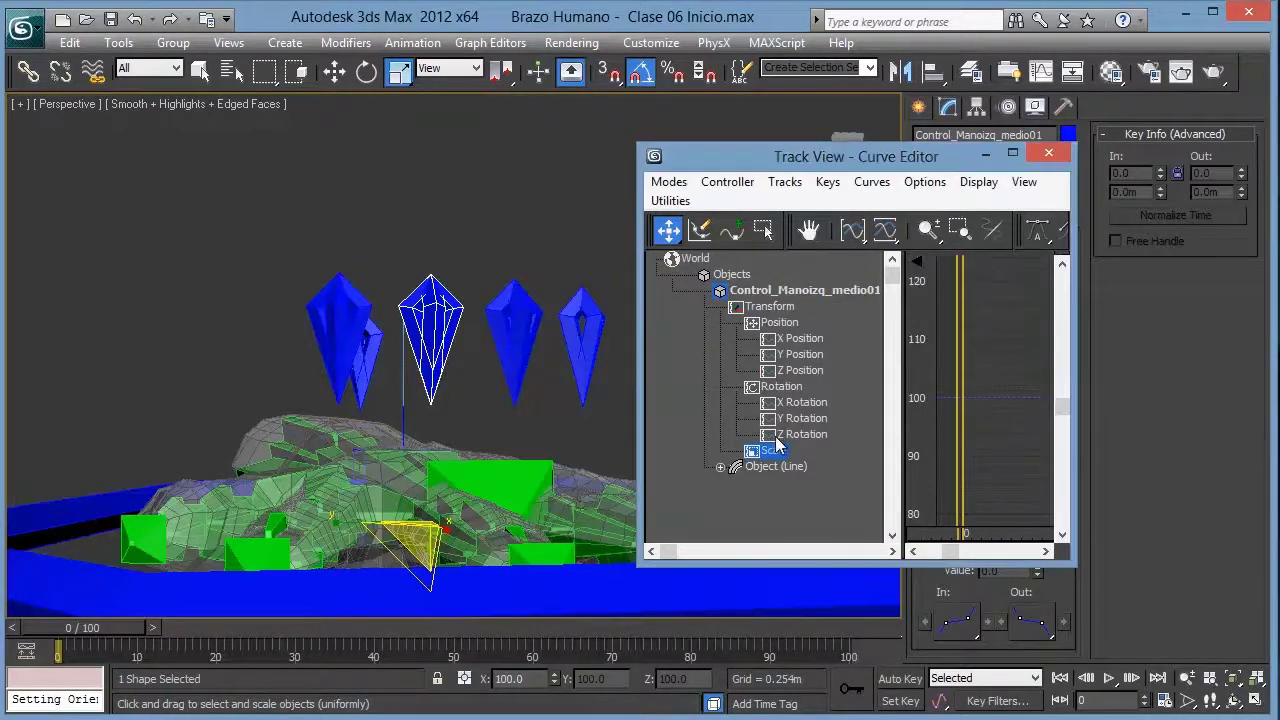
right_click(774, 450)
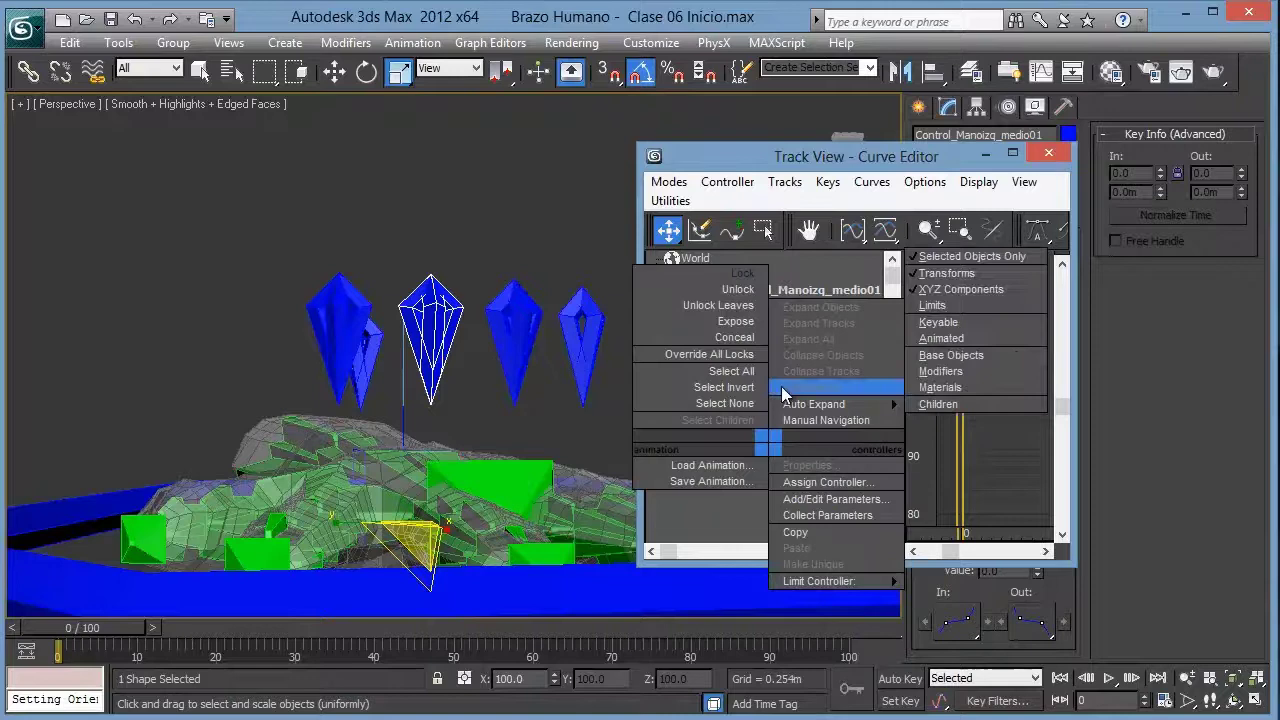
click(730, 282)
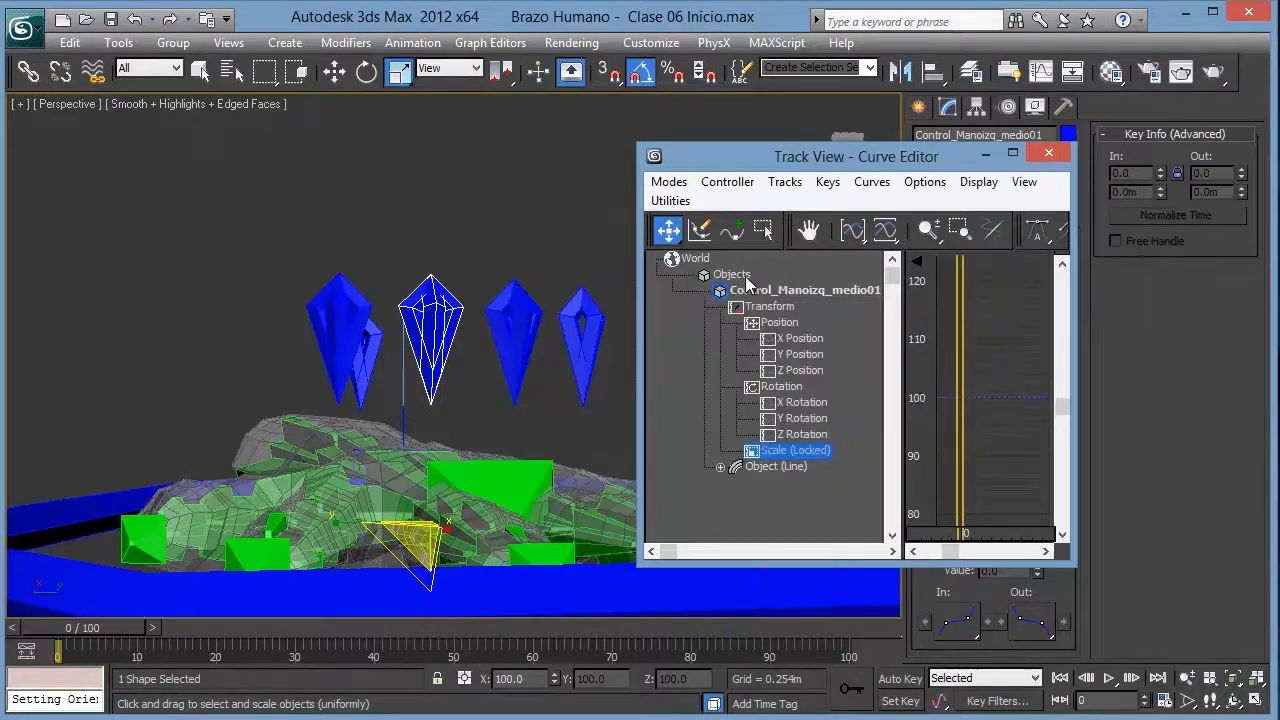
Step: Lock the index and thumb crystal Scale tracks and close the Curve Editor
click(357, 318)
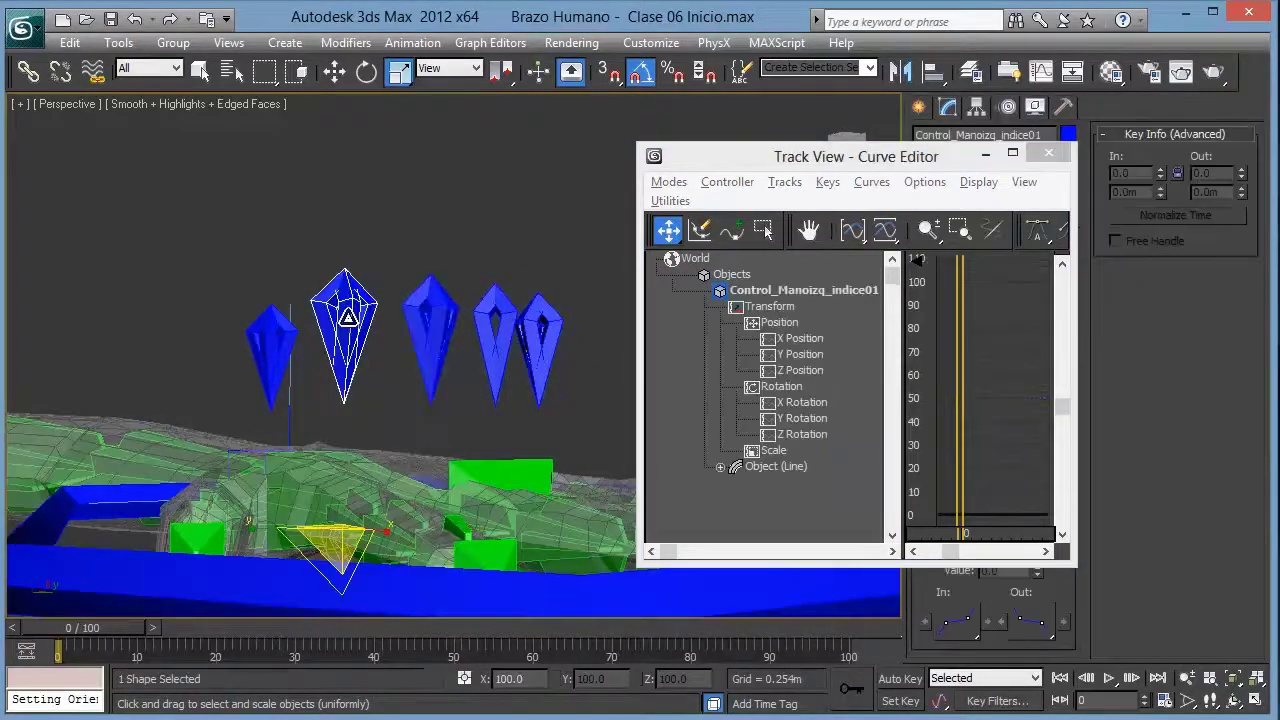
click(772, 451)
right_click(772, 451)
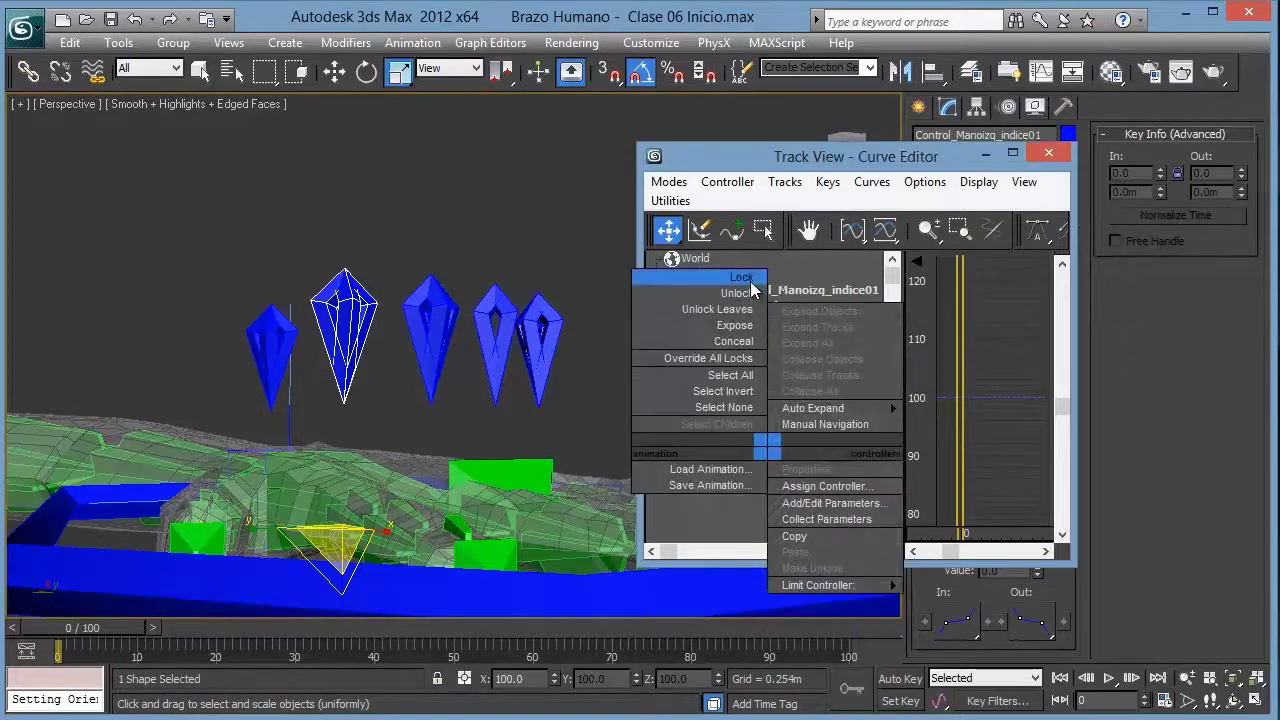
click(730, 282)
alt+middle_drag(388, 318, 343, 322)
click(306, 324)
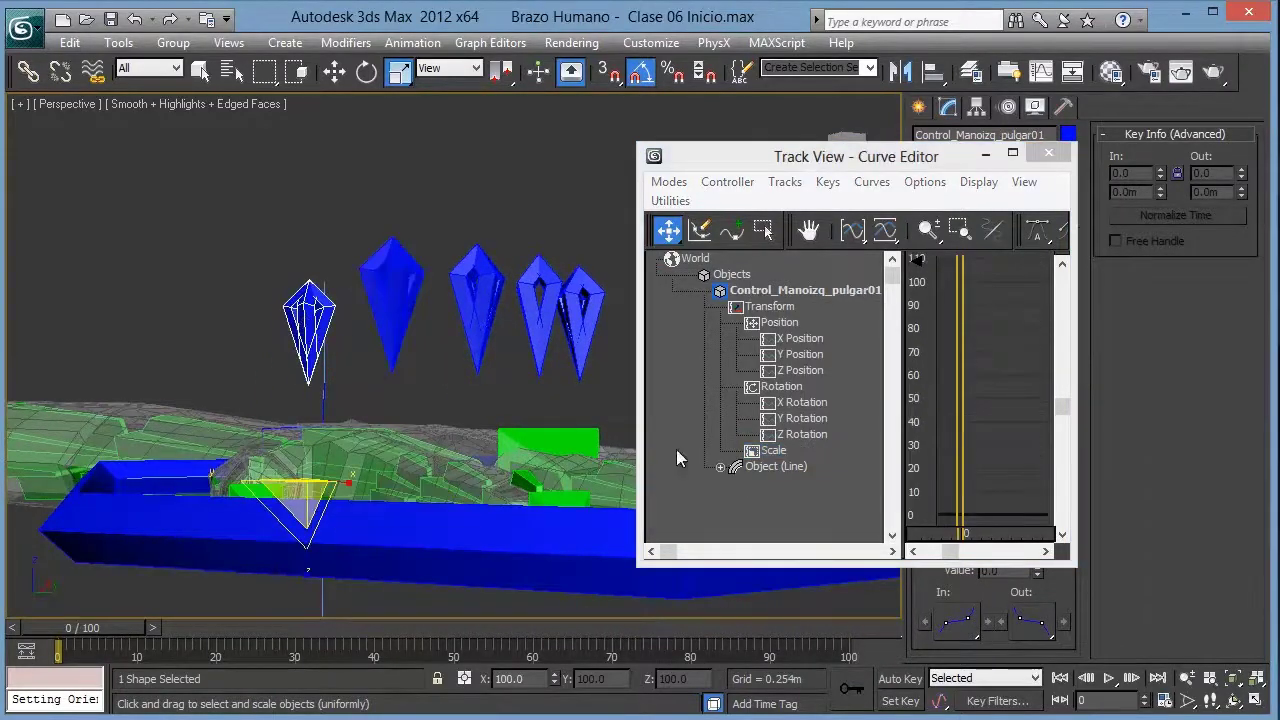
click(765, 452)
right_click(761, 446)
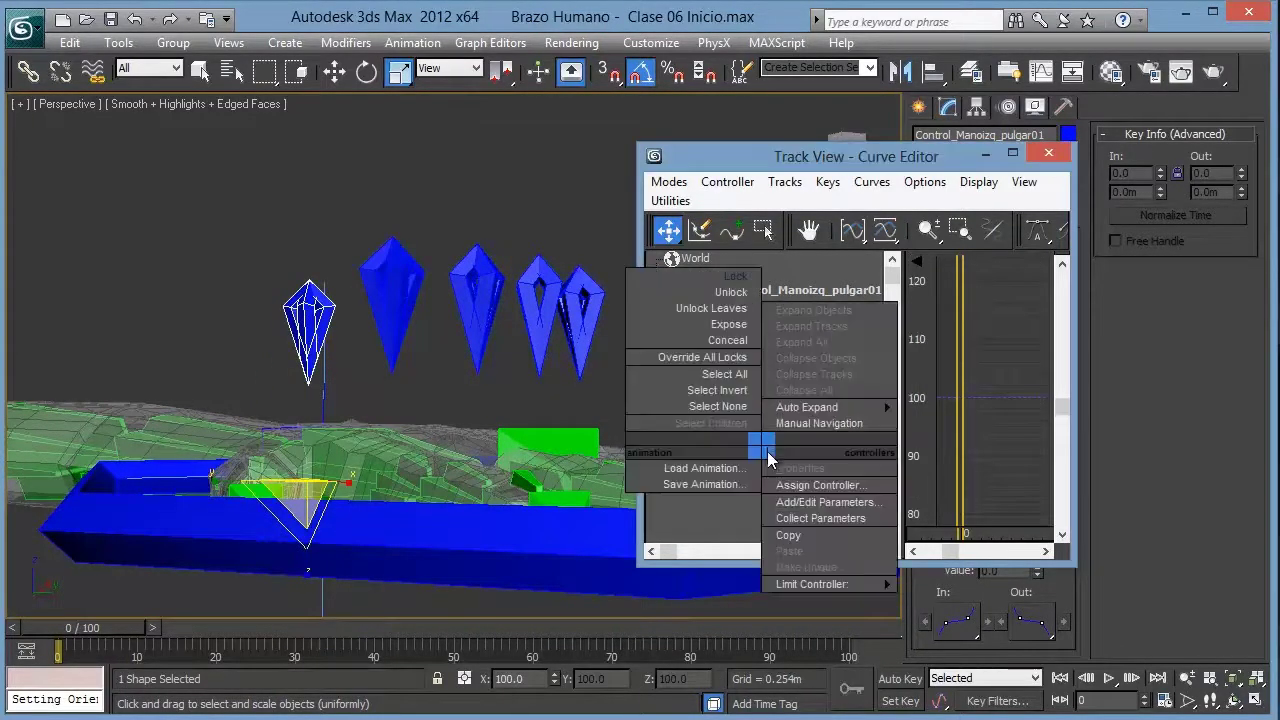
click(740, 280)
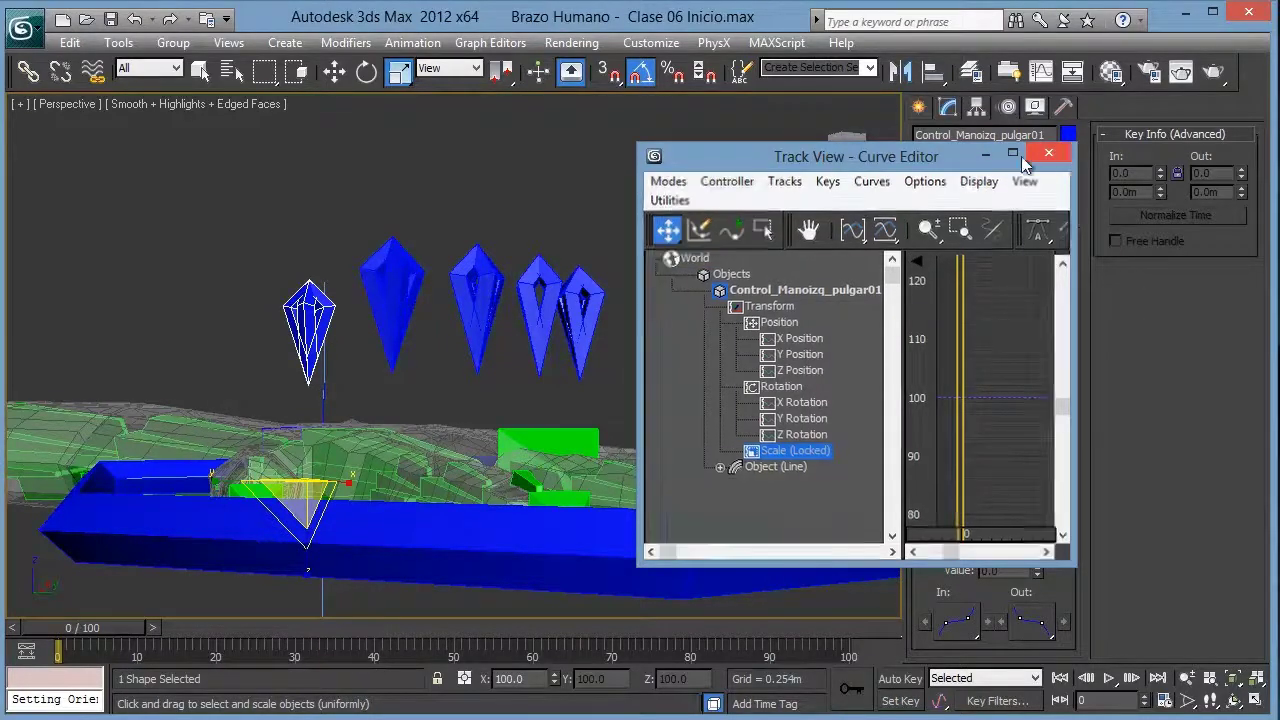
click(1048, 152)
click(650, 249)
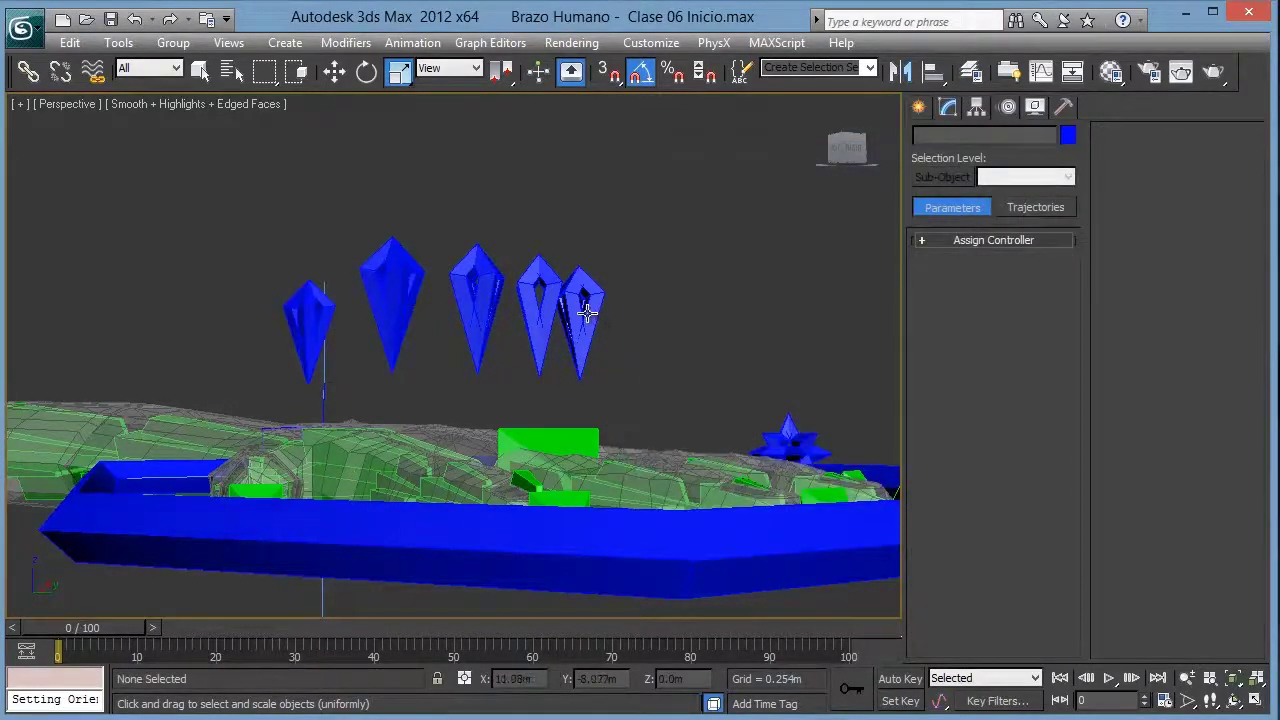
click(600, 310)
alt+middle_drag(610, 292, 600, 340)
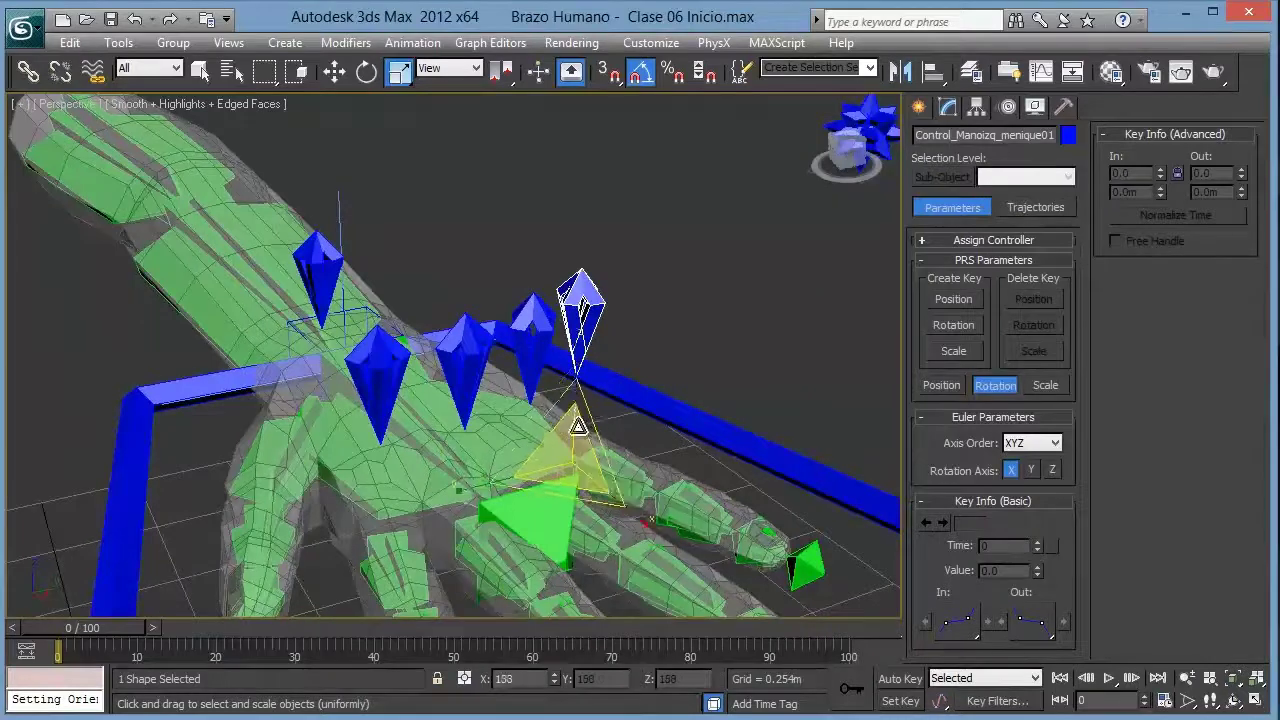
click(545, 338)
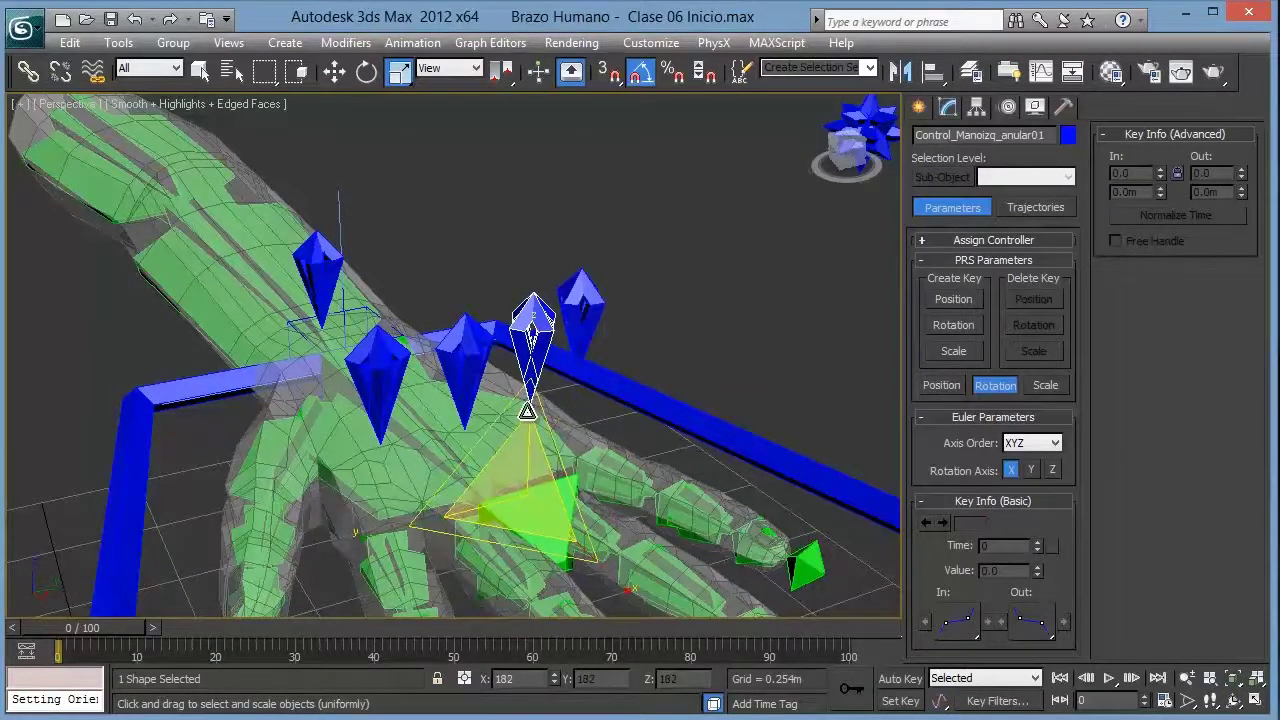
click(468, 372)
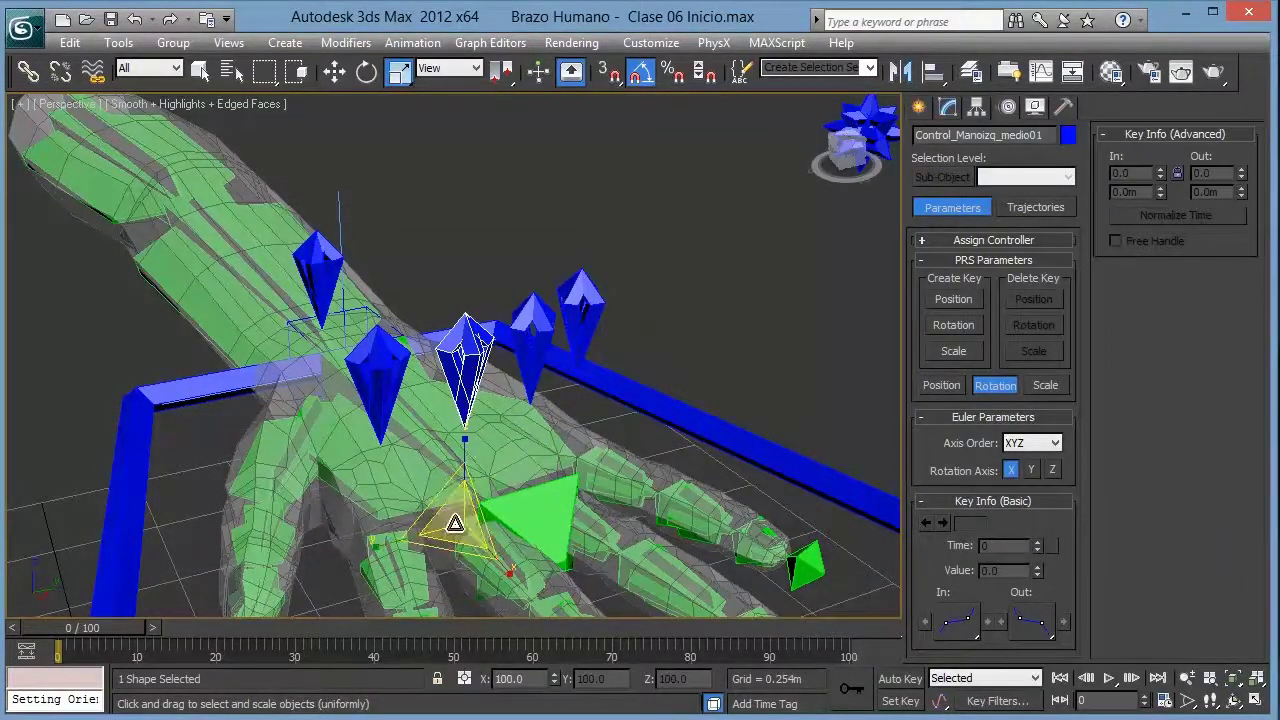
click(380, 400)
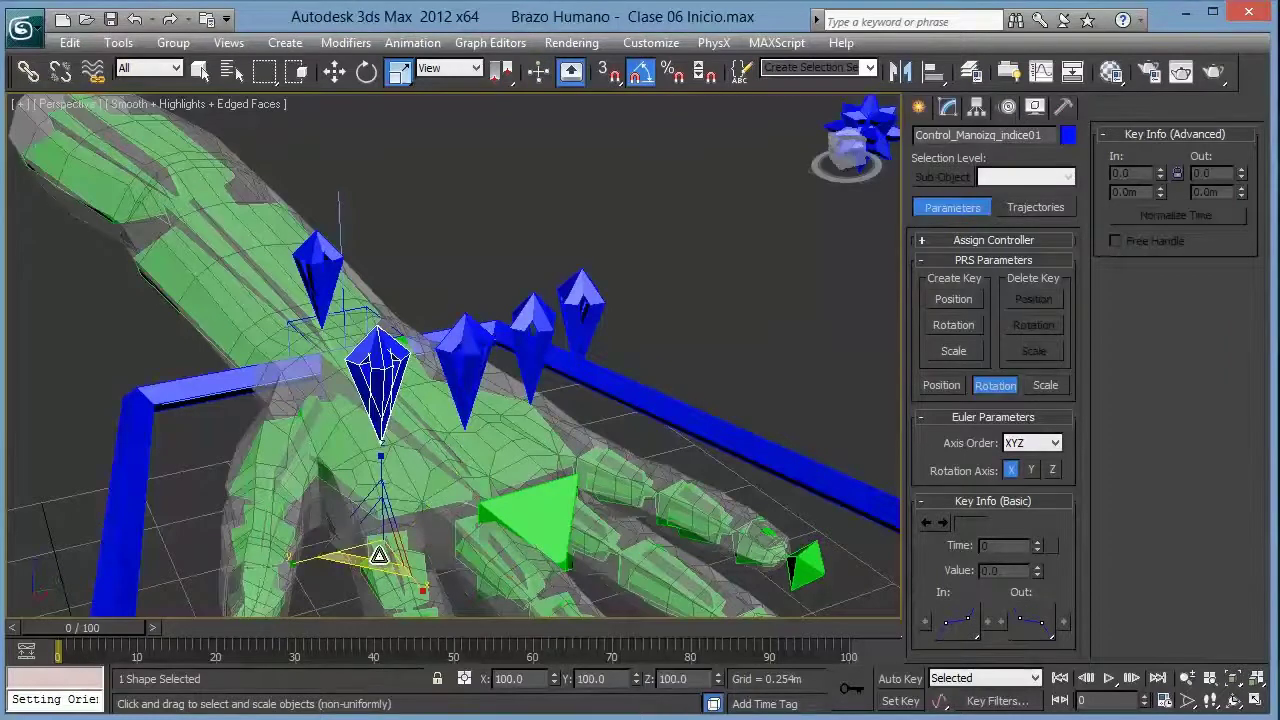
click(320, 278)
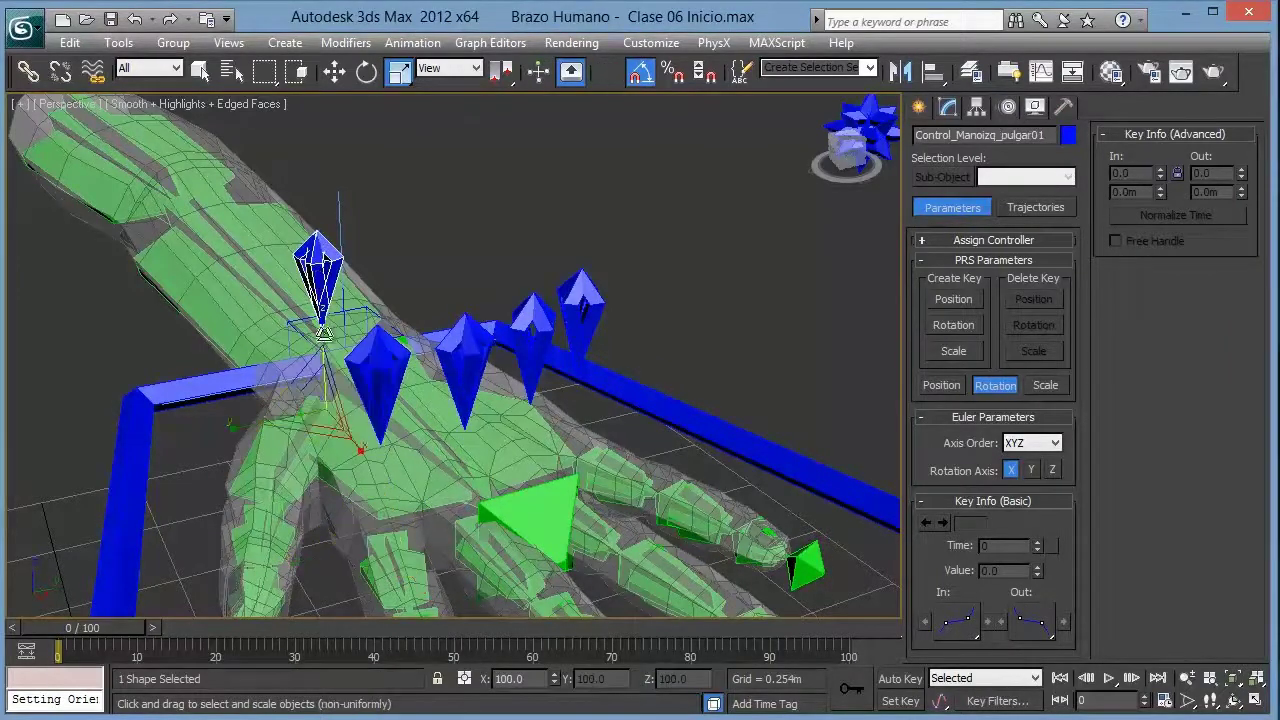
click(715, 352)
key(z)
mouse_move(572, 367)
alt+middle_down()
mouse_move(654, 357)
mouse_move(692, 369)
mouse_move(591, 356)
mouse_move(595, 384)
alt+middle_up()
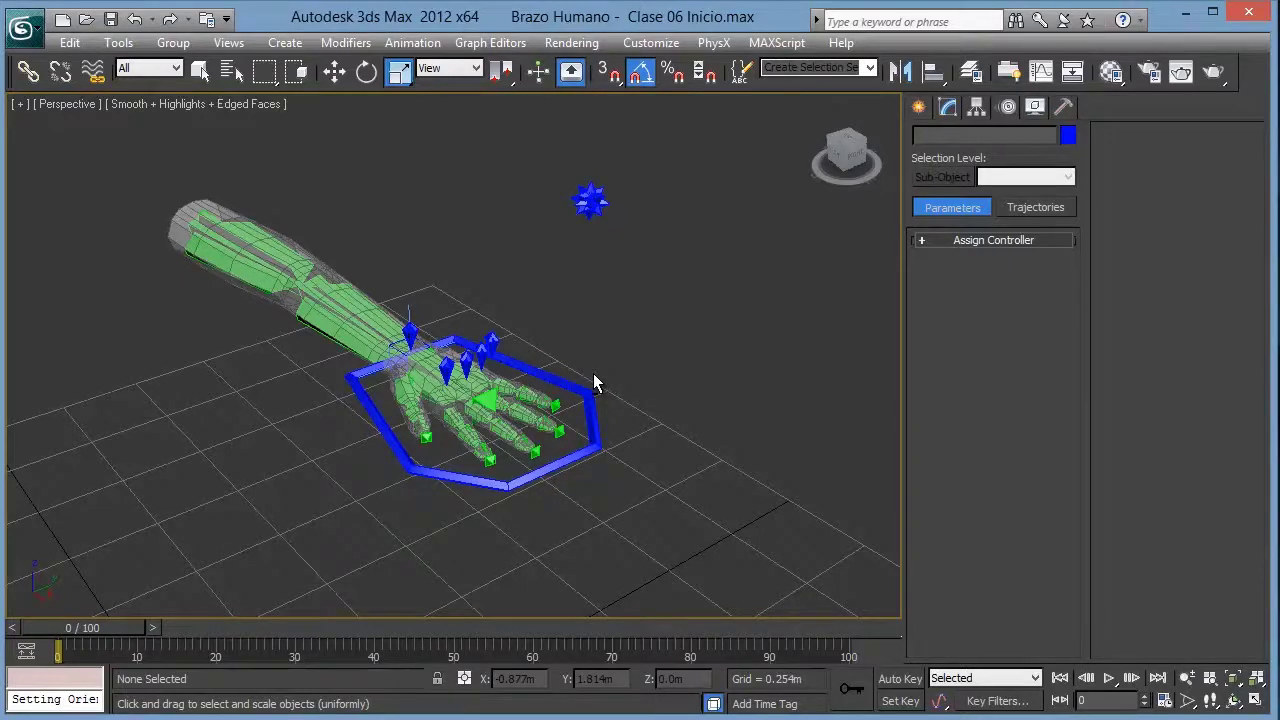
scroll(594, 383, up, 2)
scroll(557, 337, up, 4)
mouse_move(523, 289)
middle_down()
mouse_move(543, 372)
mouse_move(530, 413)
middle_up()
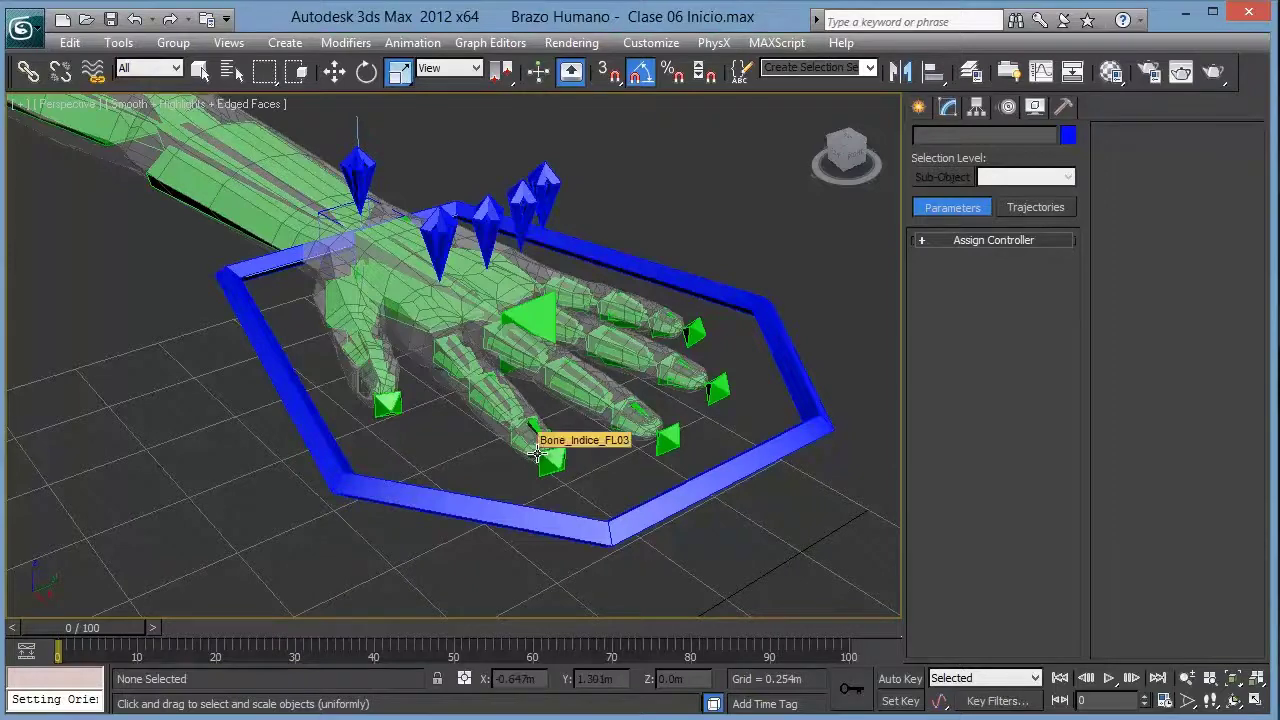
middle_drag(543, 394, 529, 420)
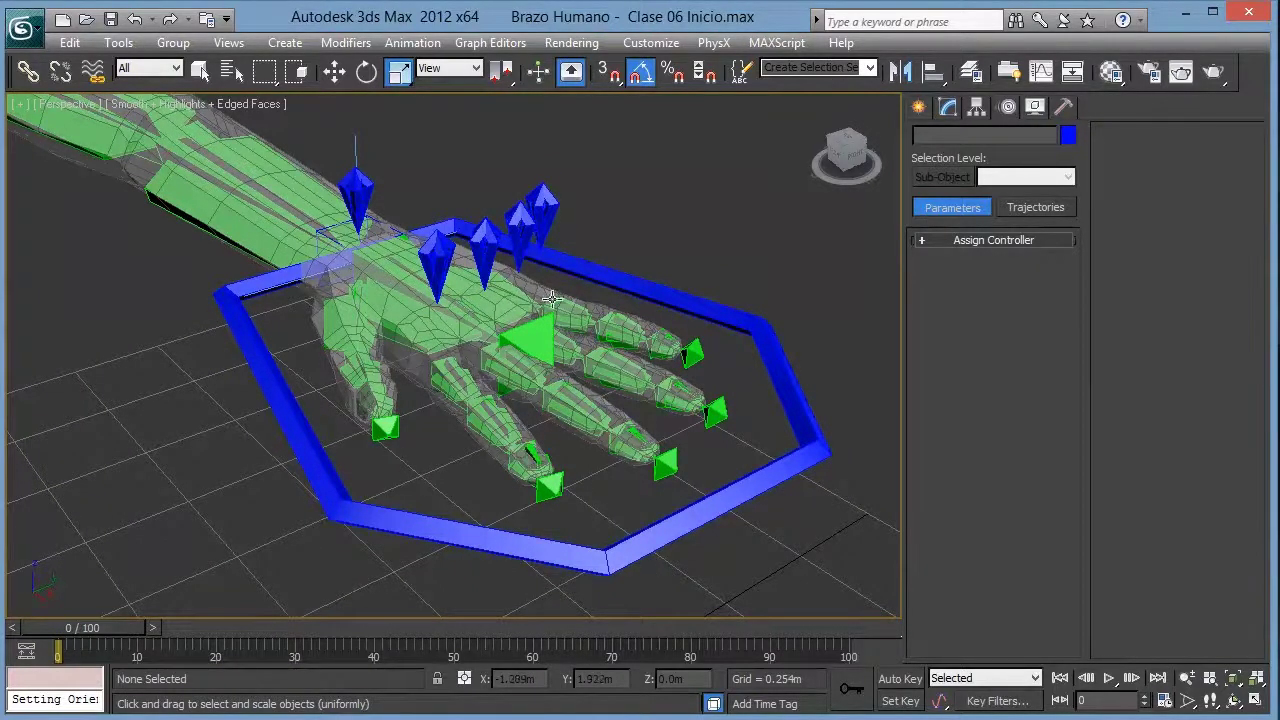
scroll(370, 348, down, 3)
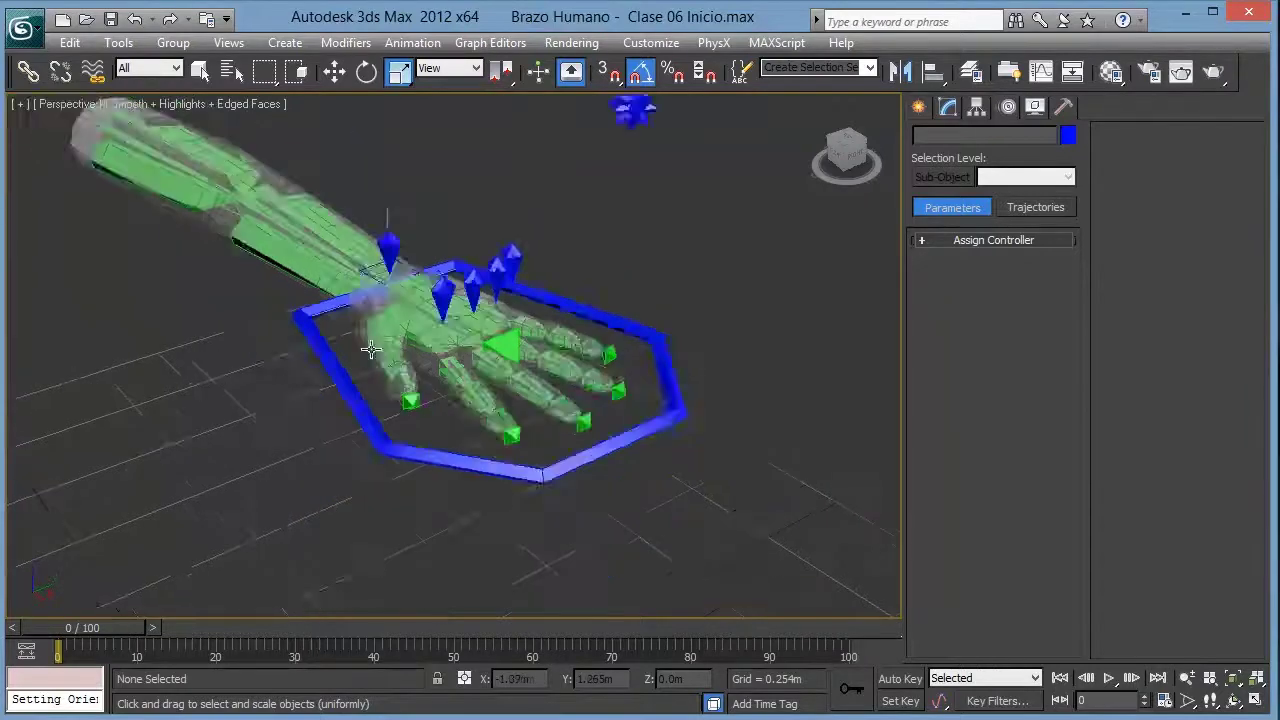
scroll(370, 348, down, 2)
scroll(332, 322, up, 3)
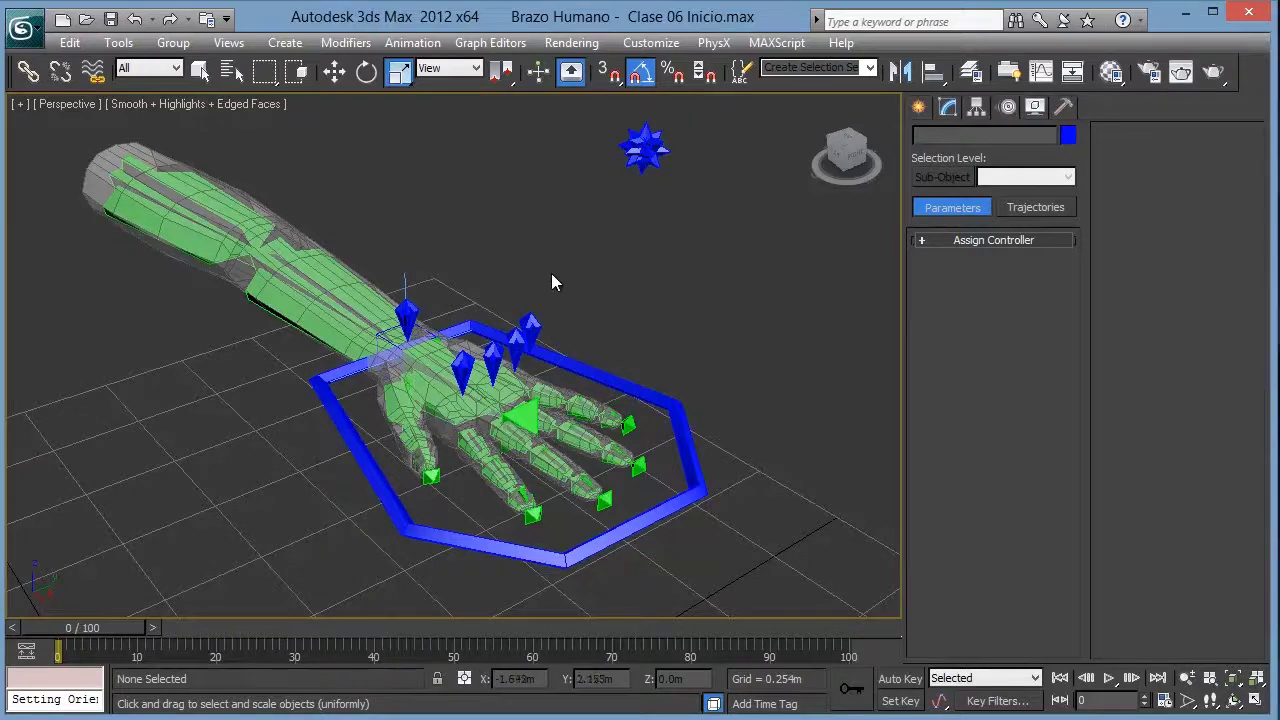
scroll(511, 243, up, 2)
scroll(519, 240, up, 2)
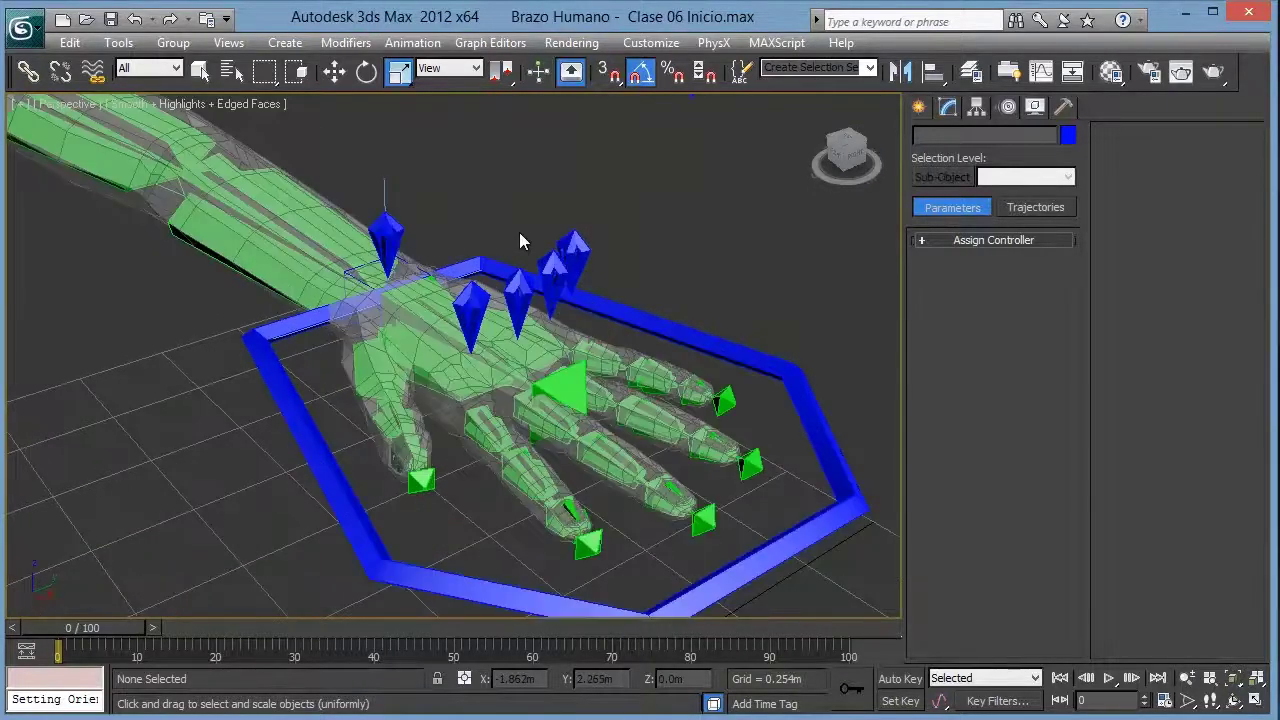